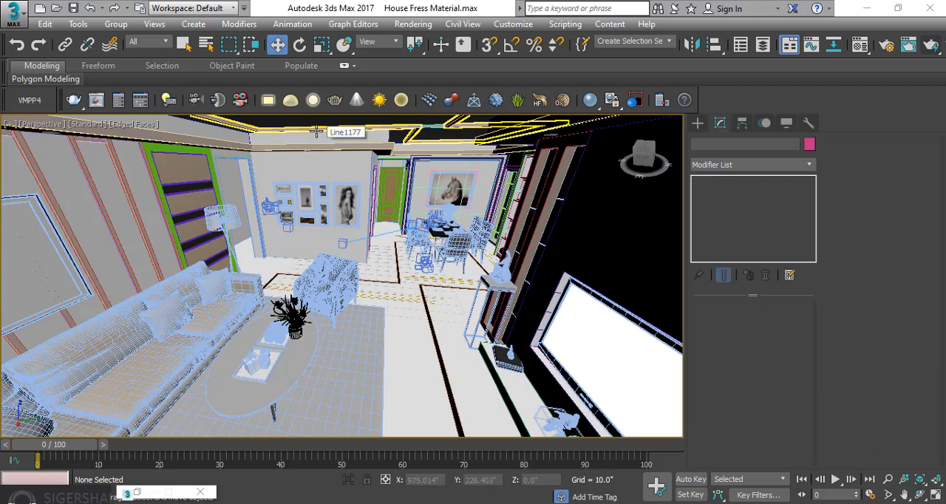
Open the render setup settings and move their window clear of the room view
middle_click_drag(322, 133, 343, 210, "alt")
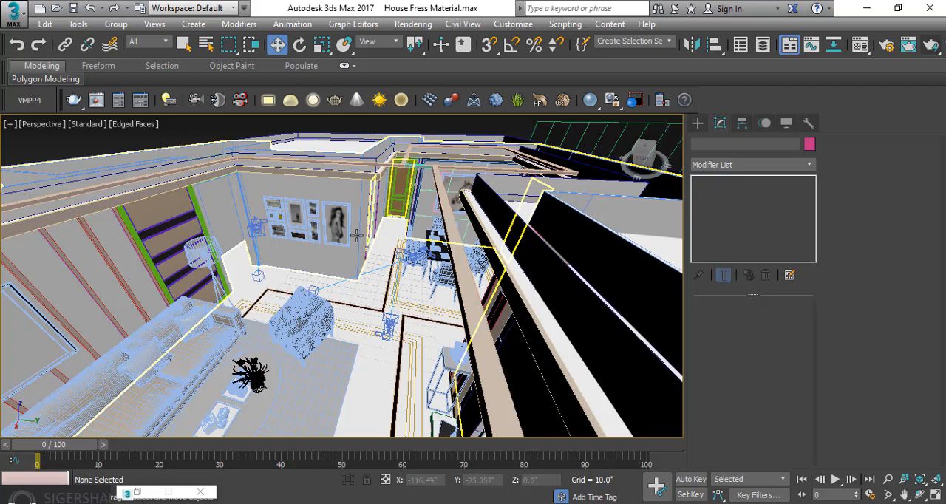
mouse_move(358, 236)
middle_mouse_down("alt")
mouse_move(329, 252)
mouse_move(356, 243)
middle_mouse_up("alt")
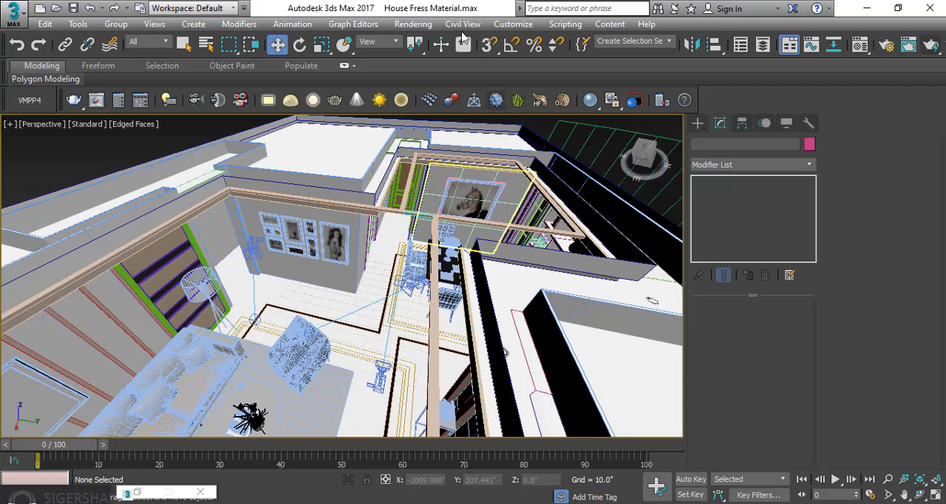
left_click(413, 23)
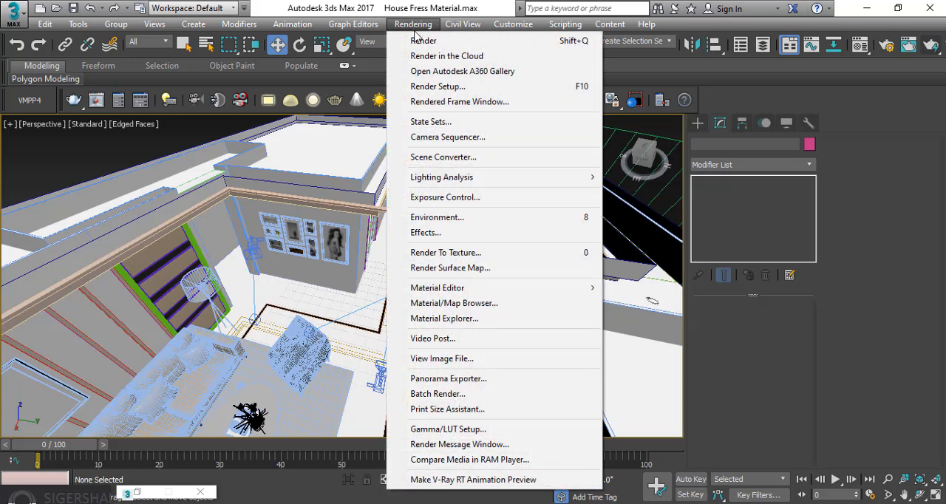
left_click(511, 88)
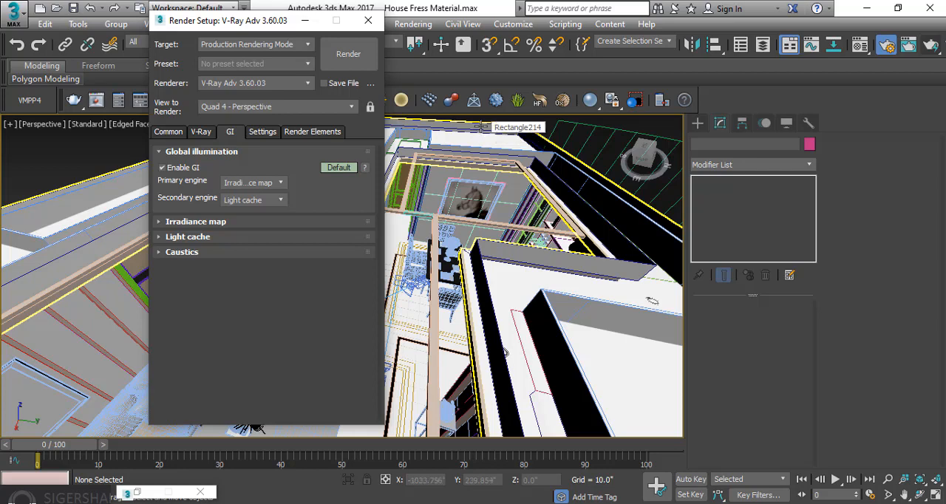
left_click_drag(249, 19, 504, 50)
Reset the render settings by switching the renderer to V-Ray RT 3.60.03 and back to V-Ray Adv 3.60.03
left_click(532, 115)
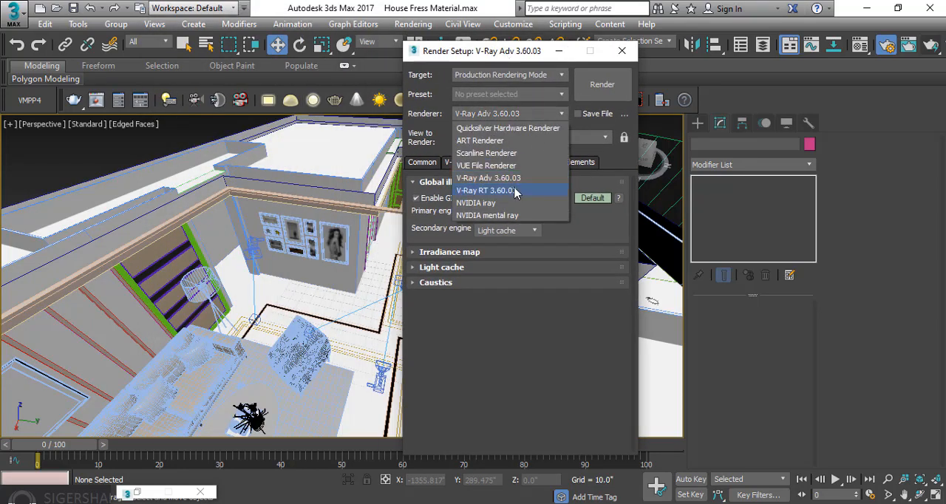
left_click(470, 193)
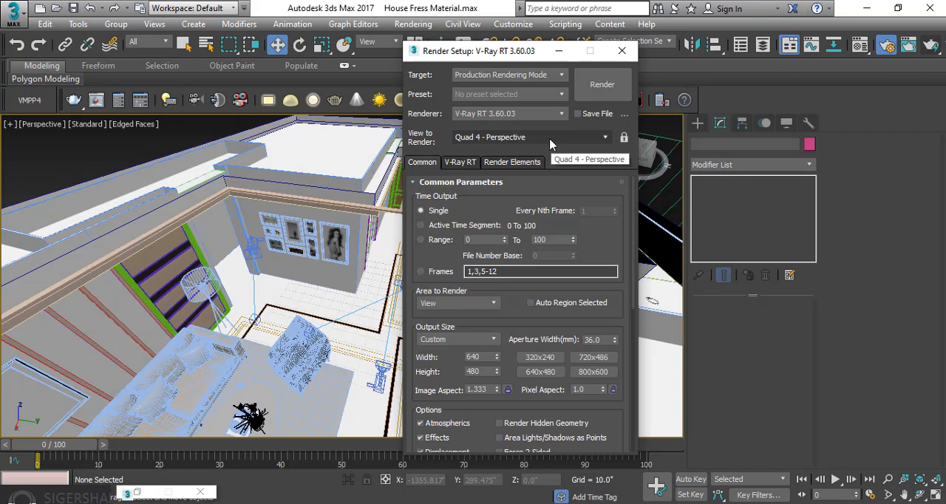
left_click(556, 114)
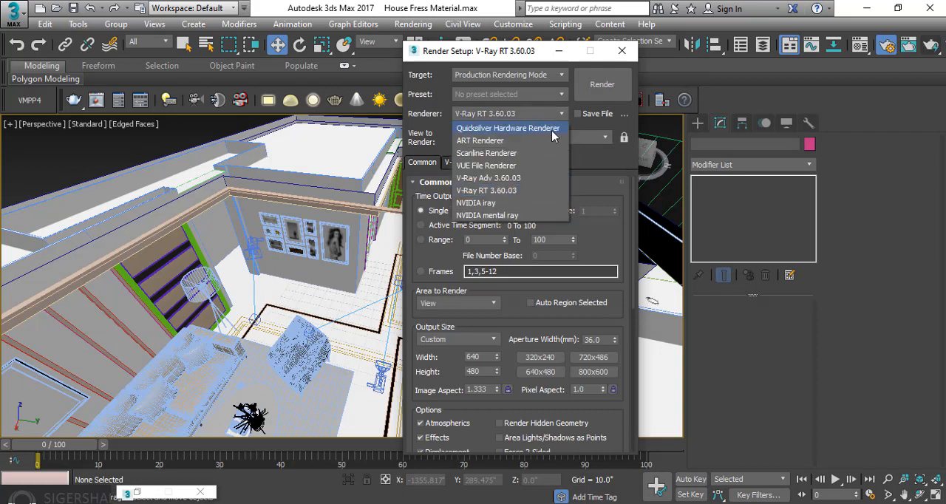
left_click(515, 180)
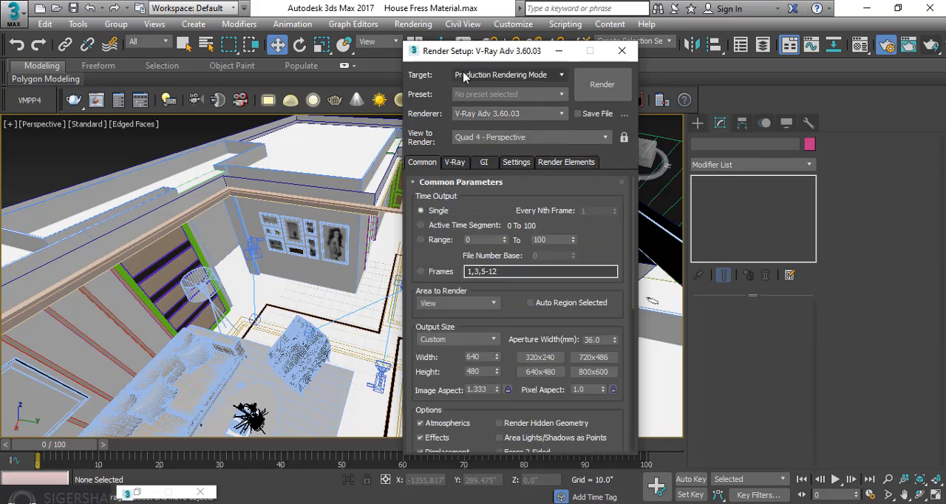
Set the render output size to the 640x480 preset
left_click_drag(451, 51, 406, 15)
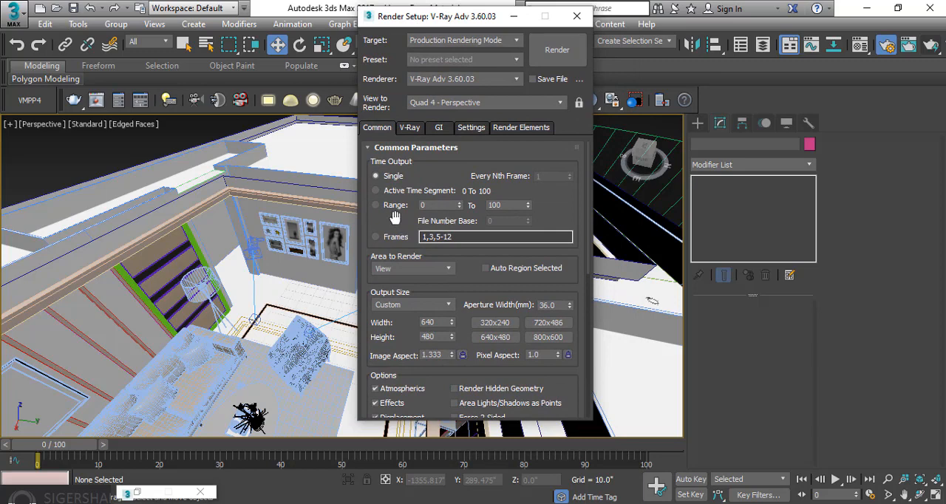
left_click_drag(398, 222, 409, 116)
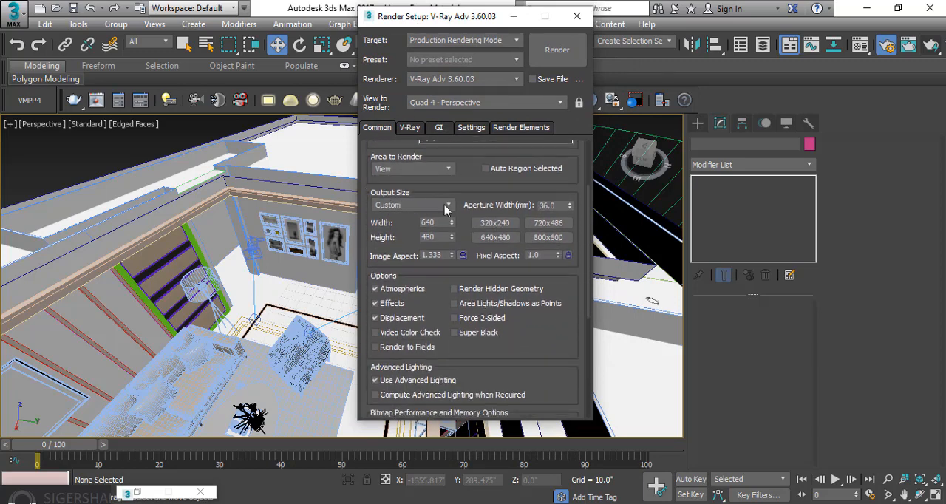
left_click(504, 240)
Review the V-Ray frame buffer options, leaving the built-in frame buffer enabled
left_click(410, 129)
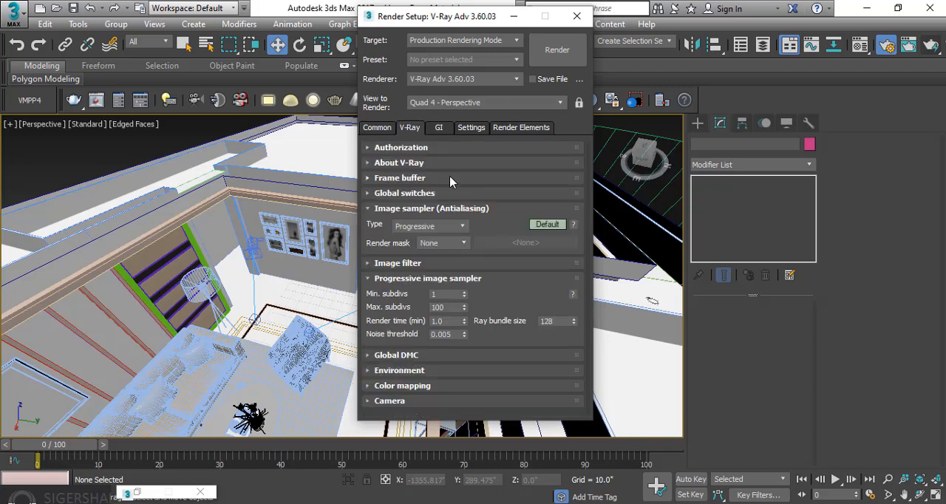
left_click(414, 209)
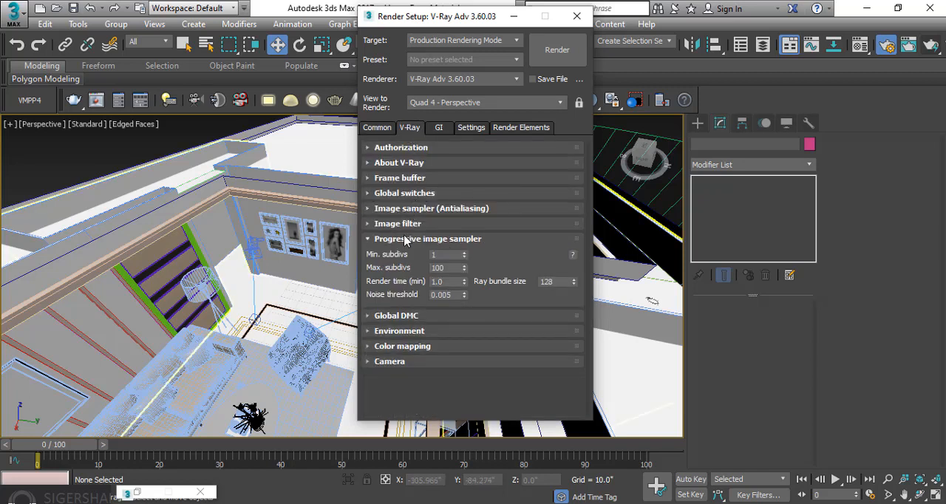
left_click(452, 239)
left_click(411, 179)
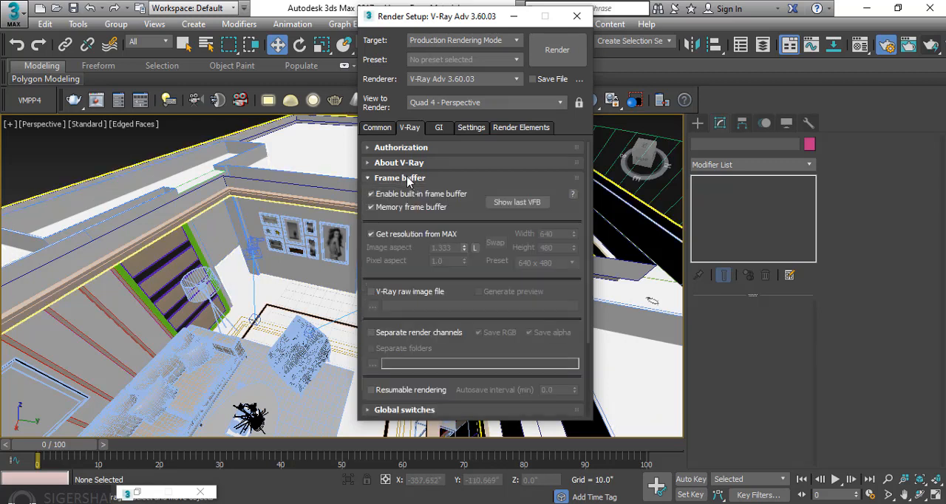
left_click(403, 198)
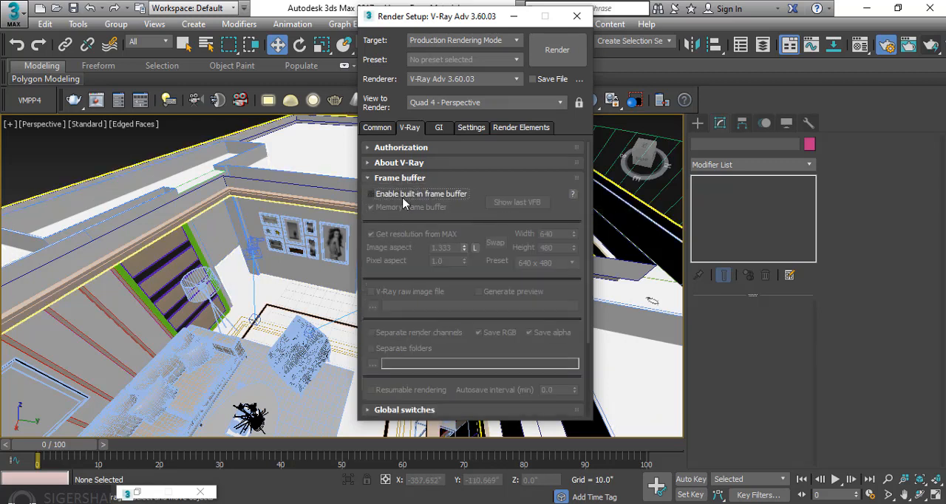
left_click(425, 196)
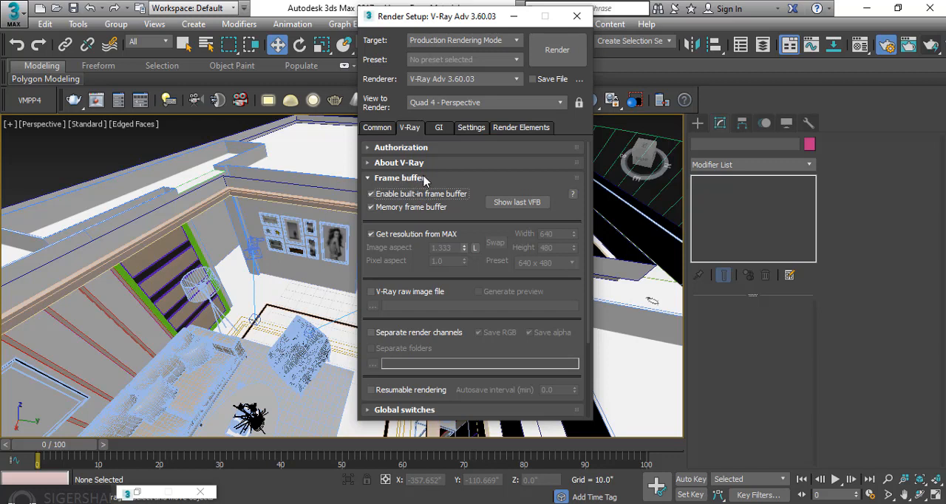
left_click(424, 180)
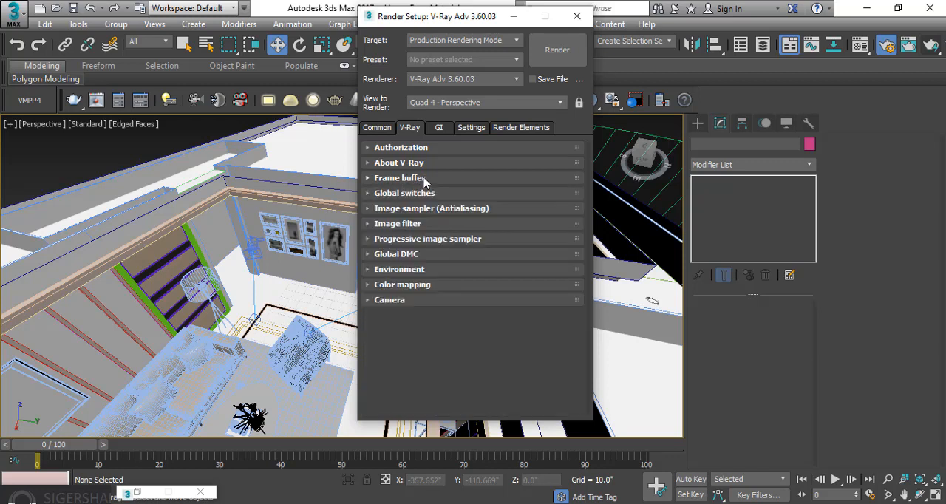
Disable Hidden lights in the V-Ray global switches
left_click(421, 194)
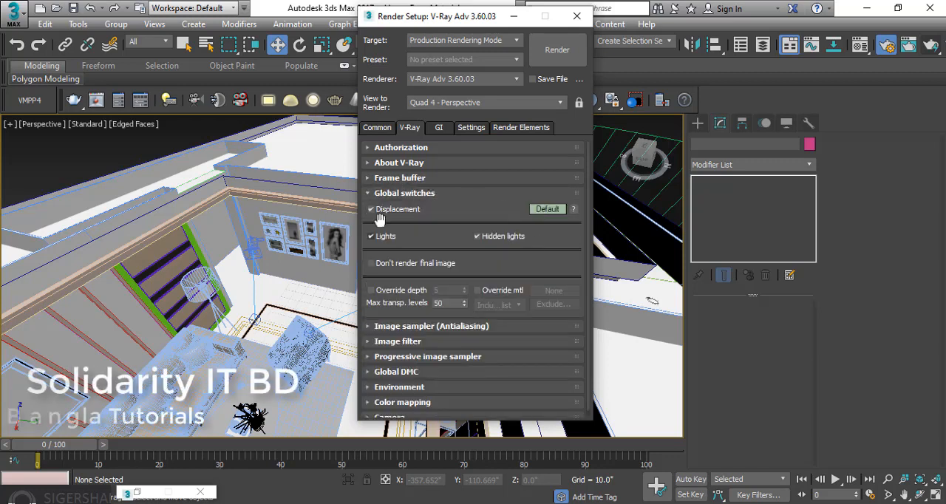
left_click(501, 238)
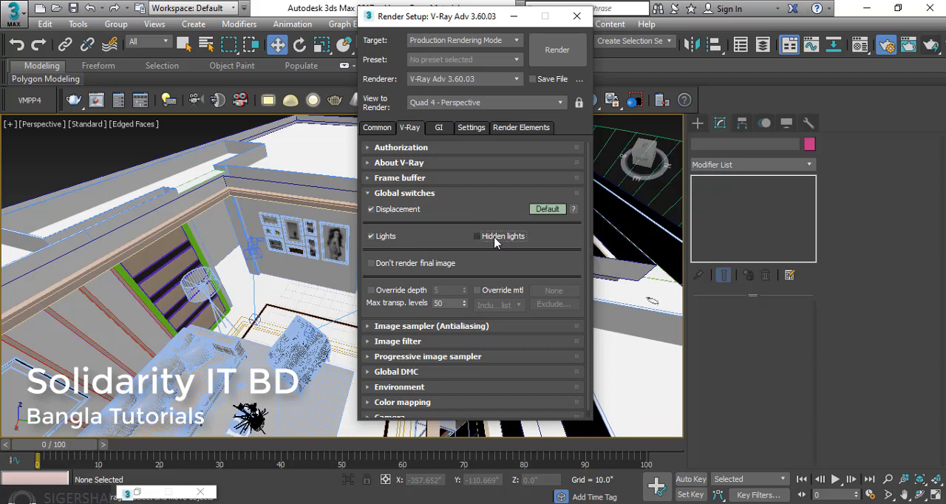
left_click(433, 195)
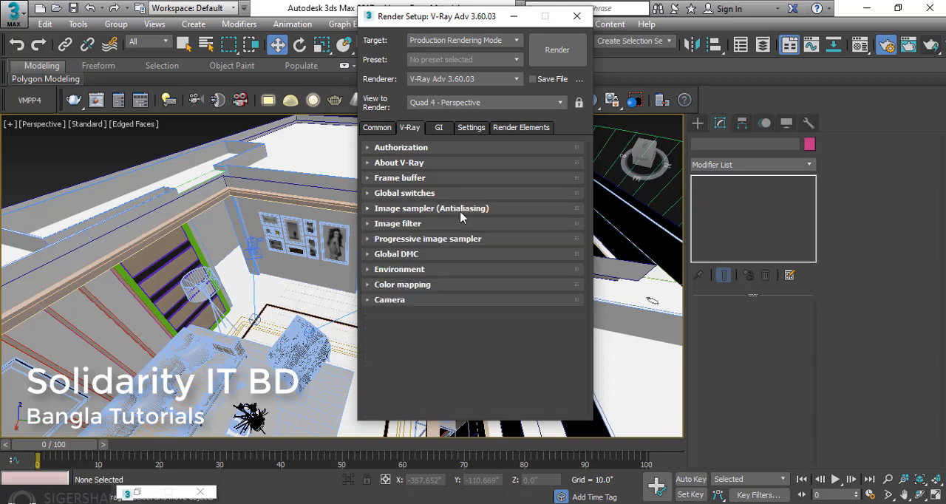
Set the antialiasing image sampler type to Bucket
left_click(424, 209)
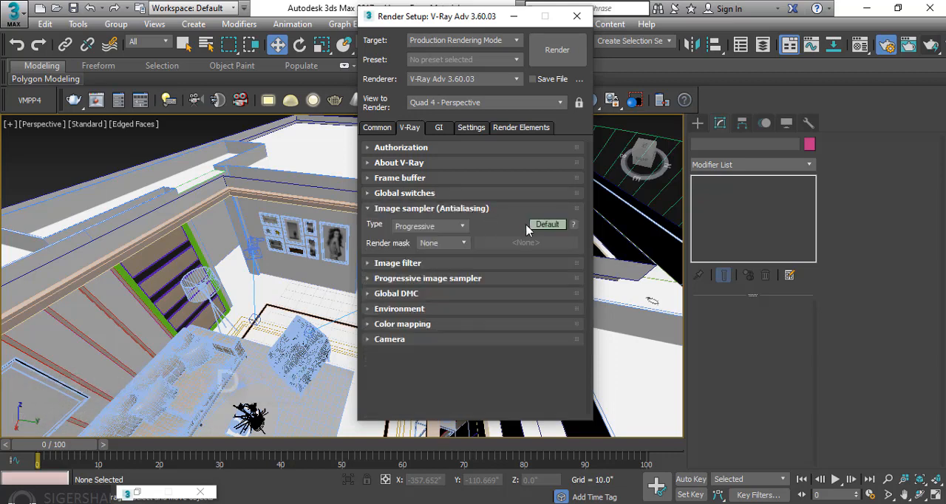
left_click(444, 227)
left_click(414, 238)
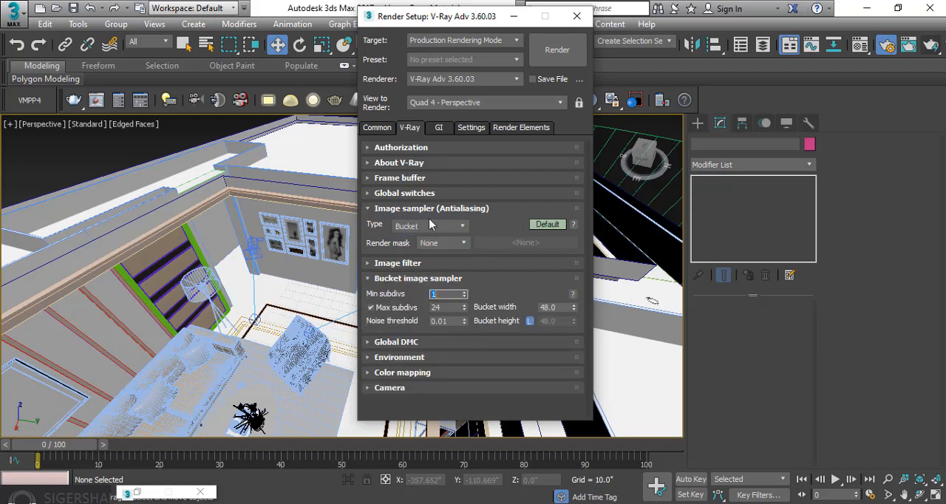
left_click(495, 210)
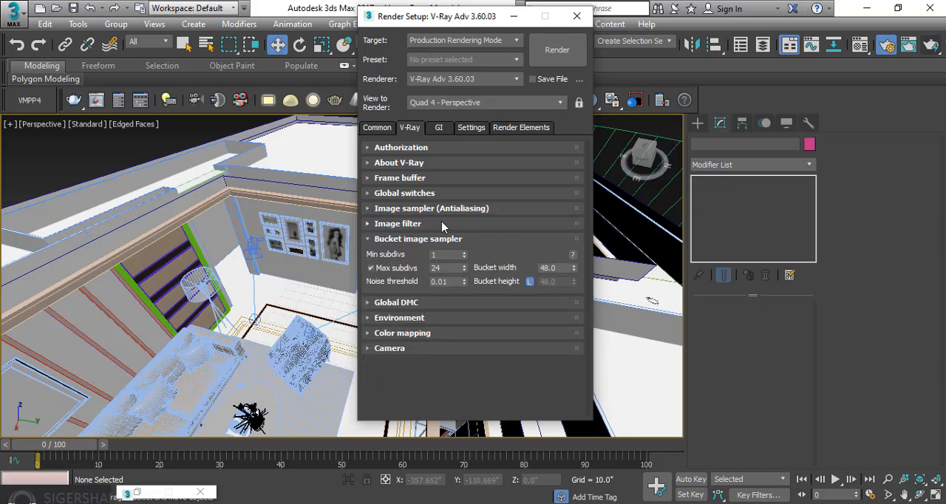
Set the image filter to Catmull-Rom
left_click(466, 223)
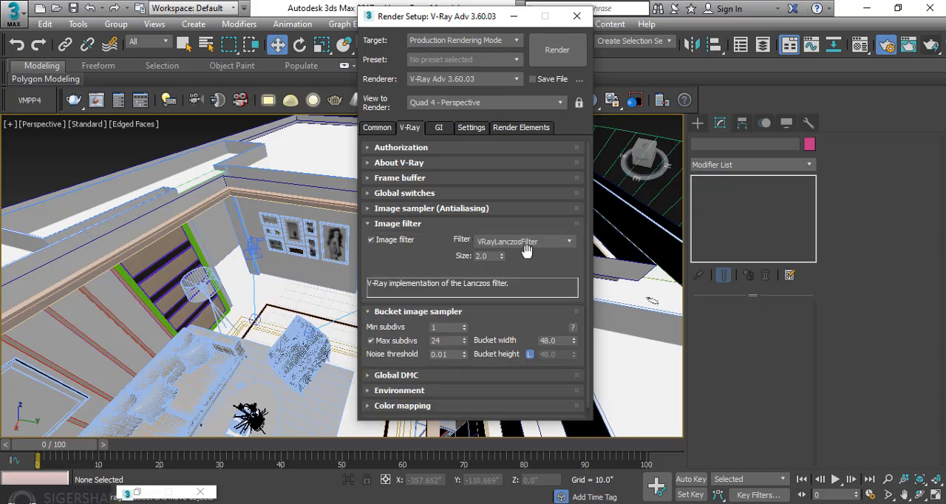
left_click(551, 242)
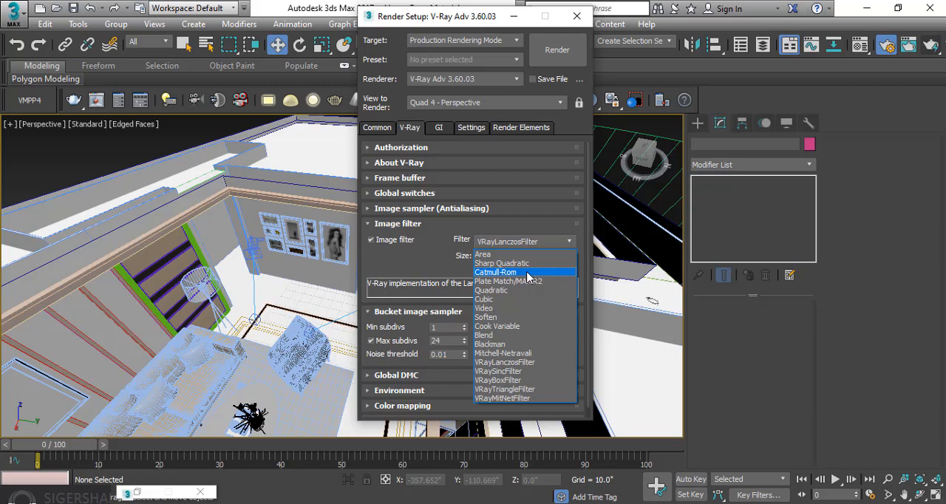
left_click(528, 273)
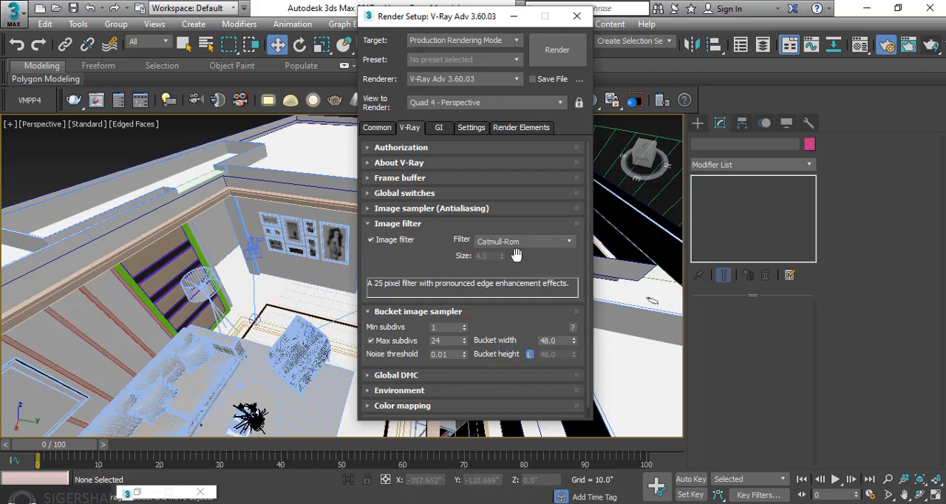
left_click(448, 225)
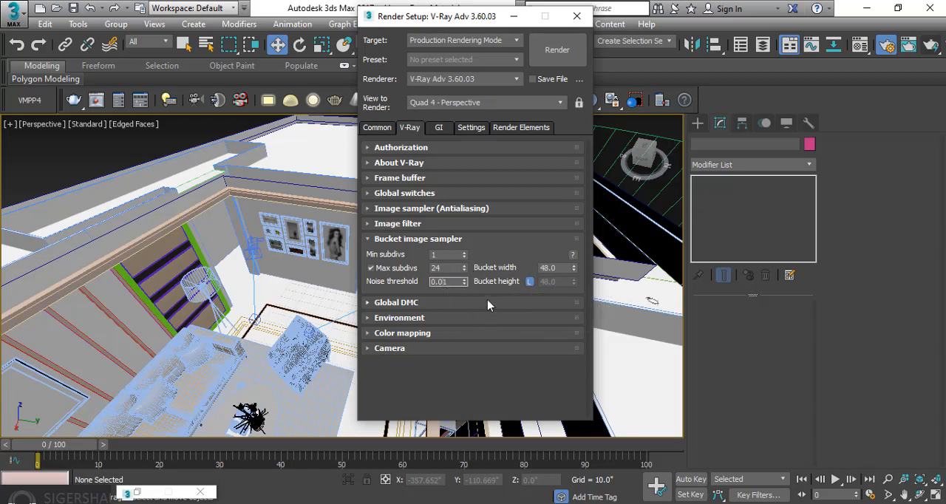
Edit the bucket image sampler's noise threshold and review the Global DMC options
type("5")
left_click(451, 239)
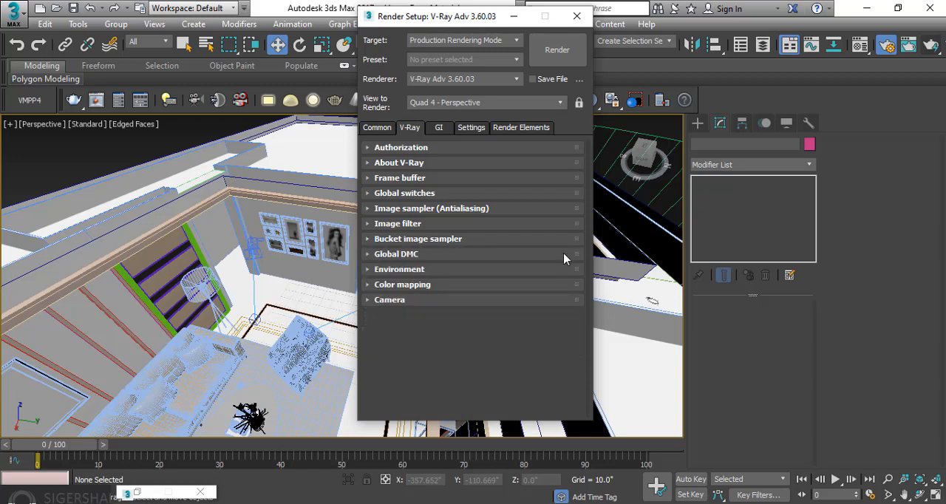
left_click(431, 256)
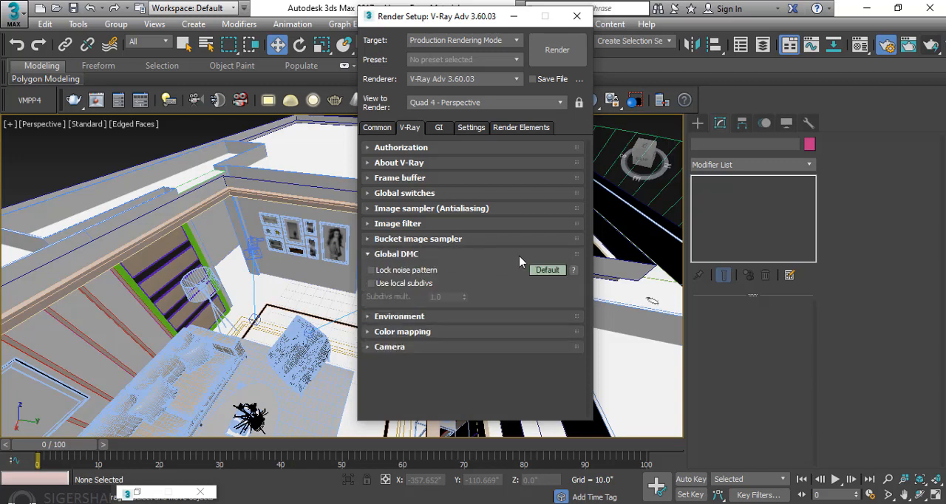
left_click(452, 255)
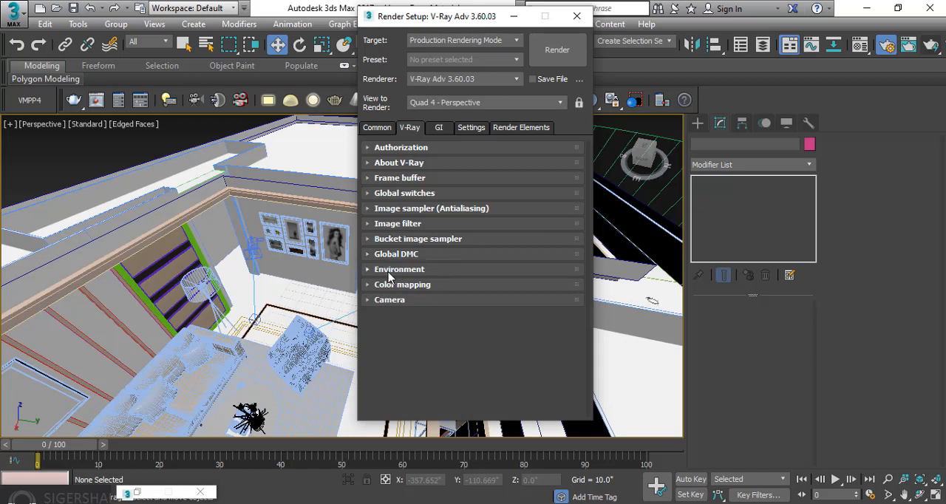
Set the color mapping type to Exponential and look over the V-Ray camera options
left_click(425, 287)
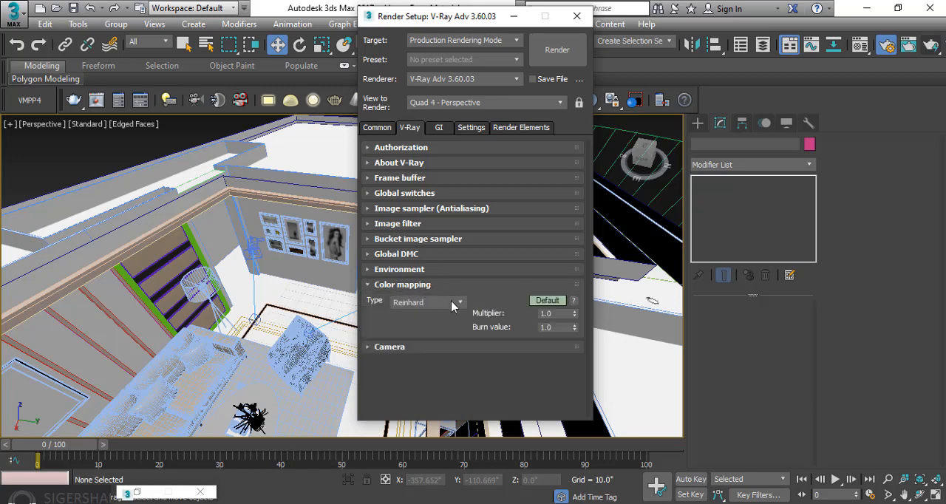
left_click(452, 302)
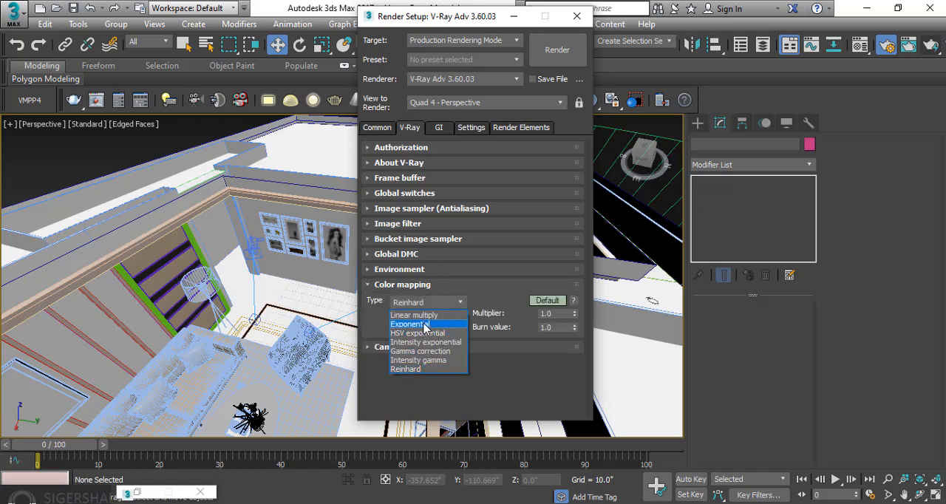
left_click(425, 325)
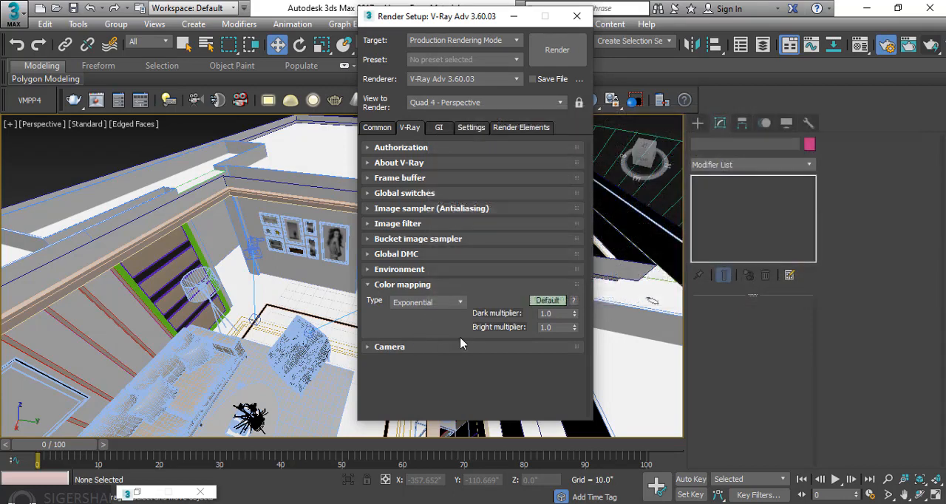
left_click(403, 285)
left_click(396, 302)
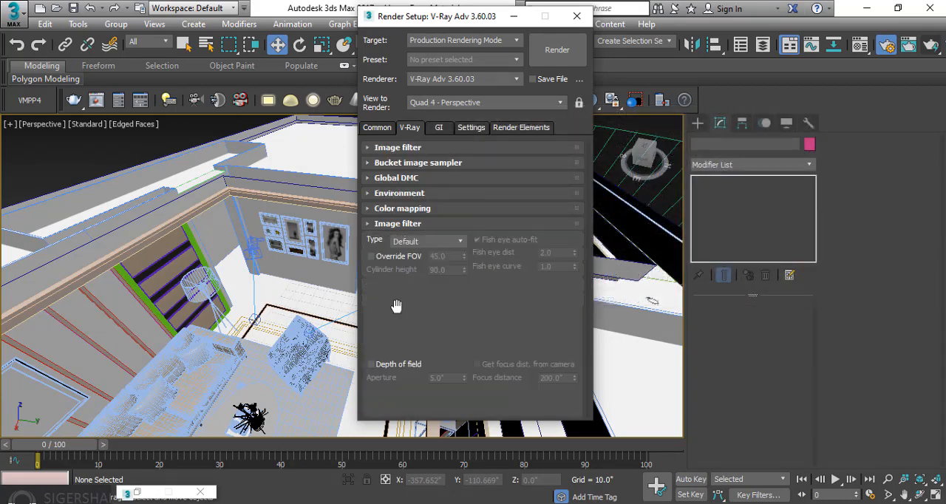
left_click(404, 223)
Set the primary global illumination engine to Irradiance map, with Light cache as the secondary engine
left_click(442, 129)
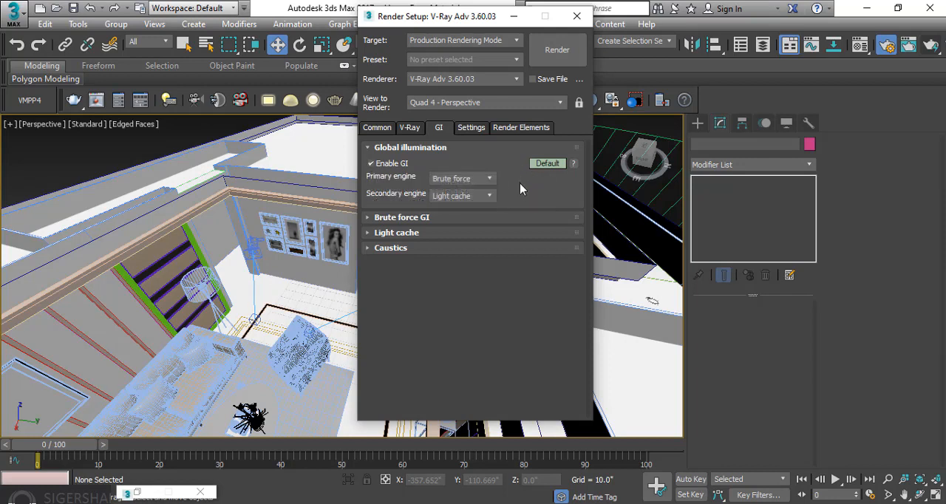
left_click(479, 179)
left_click(462, 189)
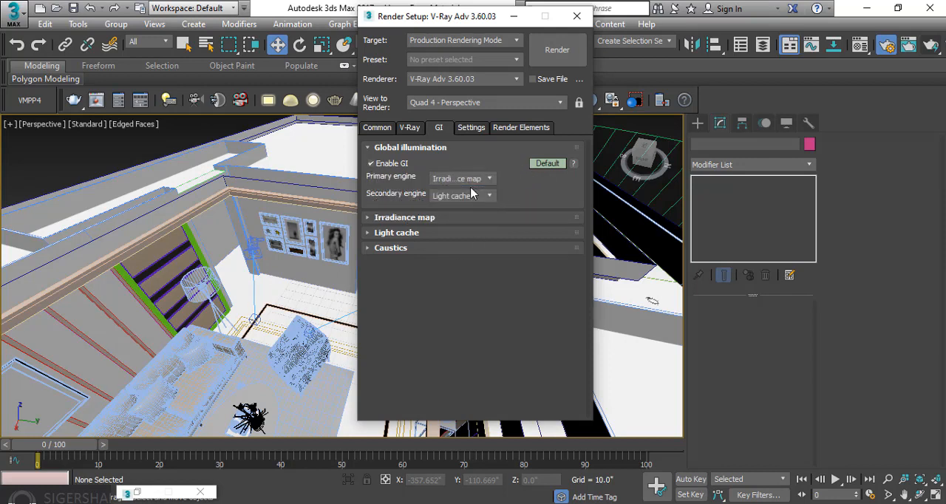
Set the irradiance map's current preset to Low
left_click(444, 216)
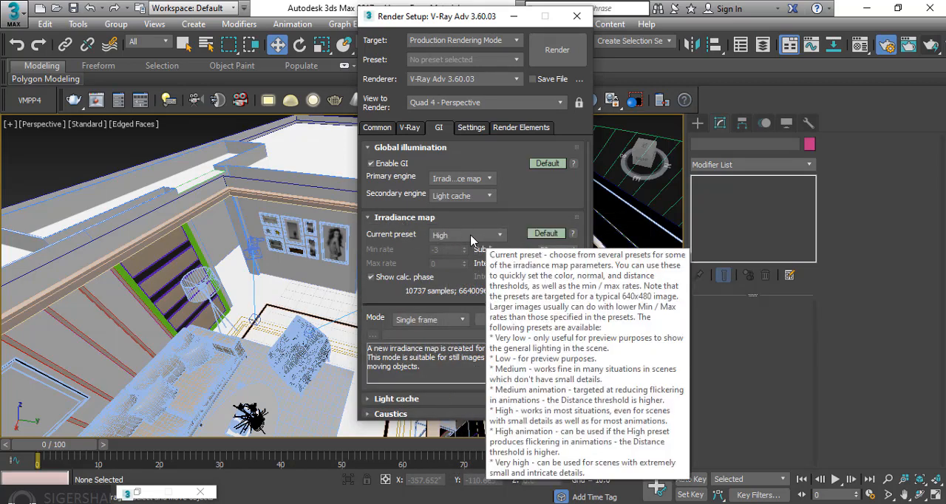
left_click(471, 235)
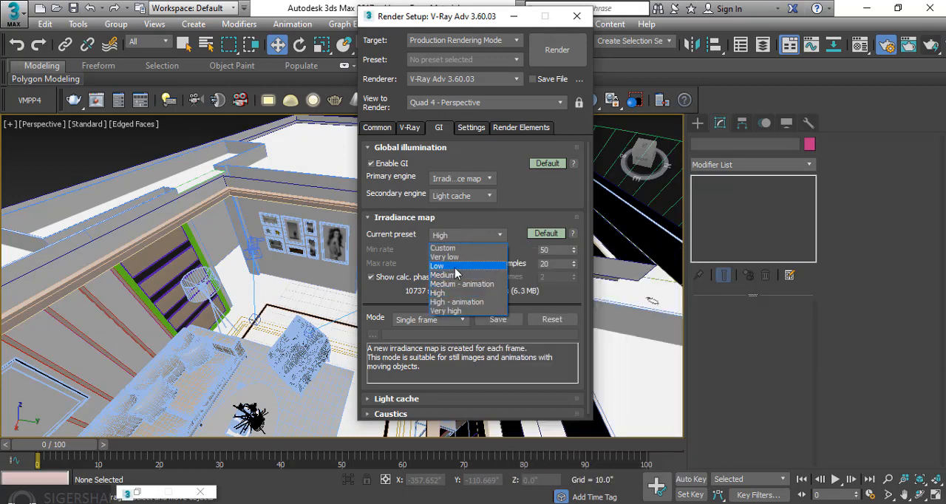
left_click(462, 267)
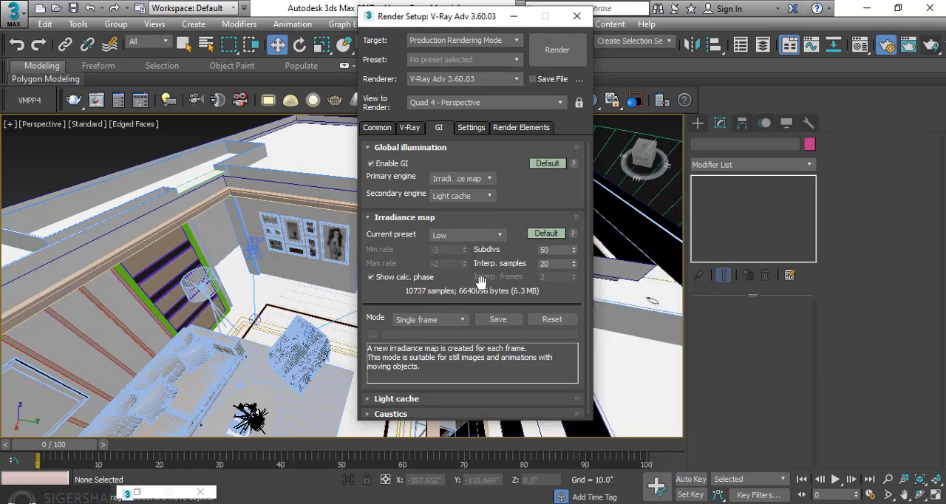
left_click(428, 218)
Review the Light cache and V-Ray system settings, and minimize the Render Setup window
left_click(427, 233)
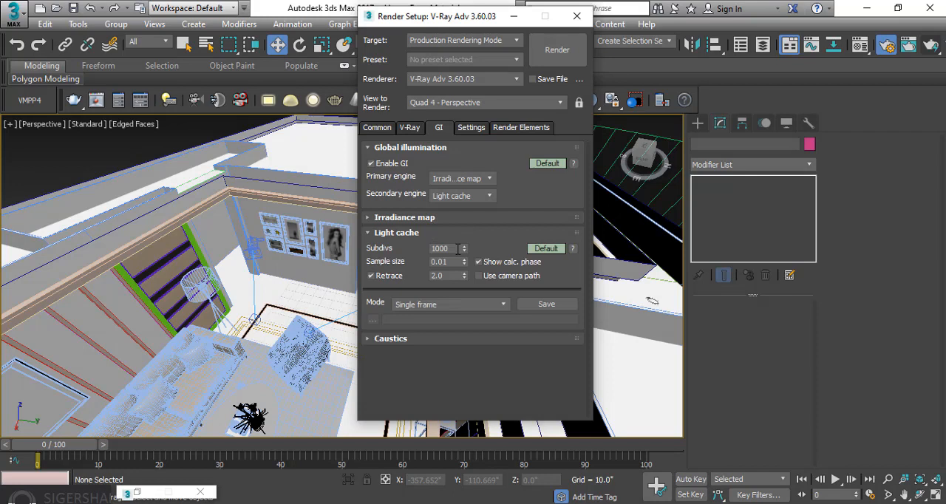
left_click(402, 235)
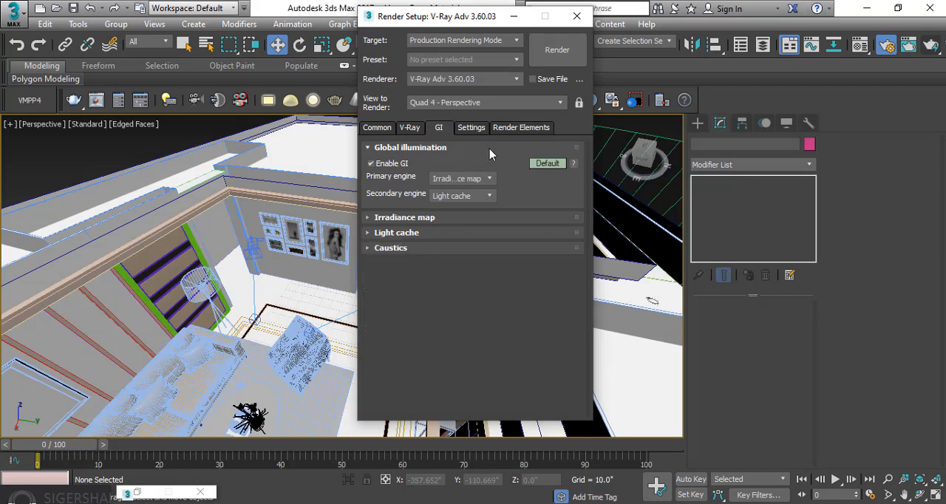
left_click(477, 129)
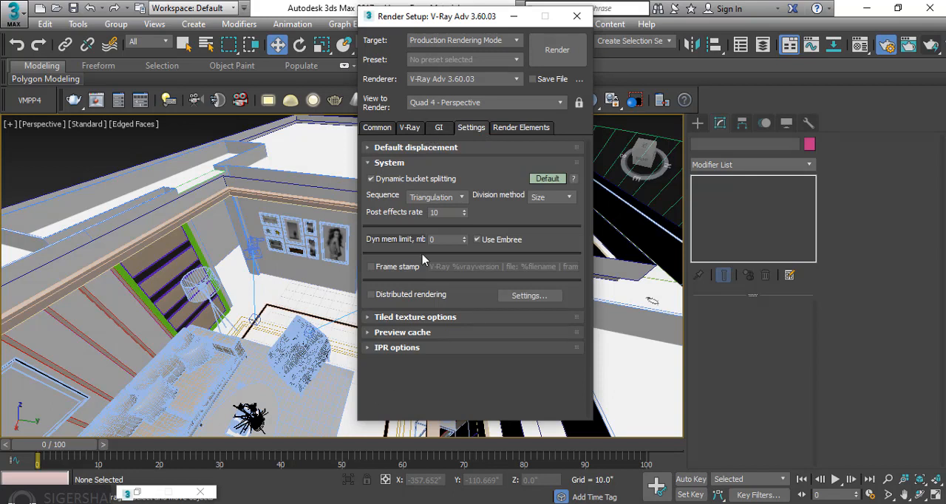
left_click(439, 128)
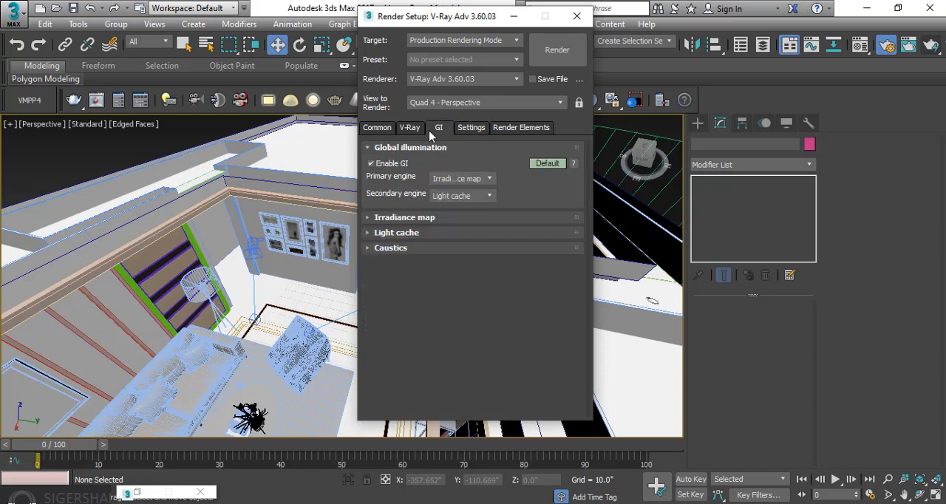
left_click(410, 128)
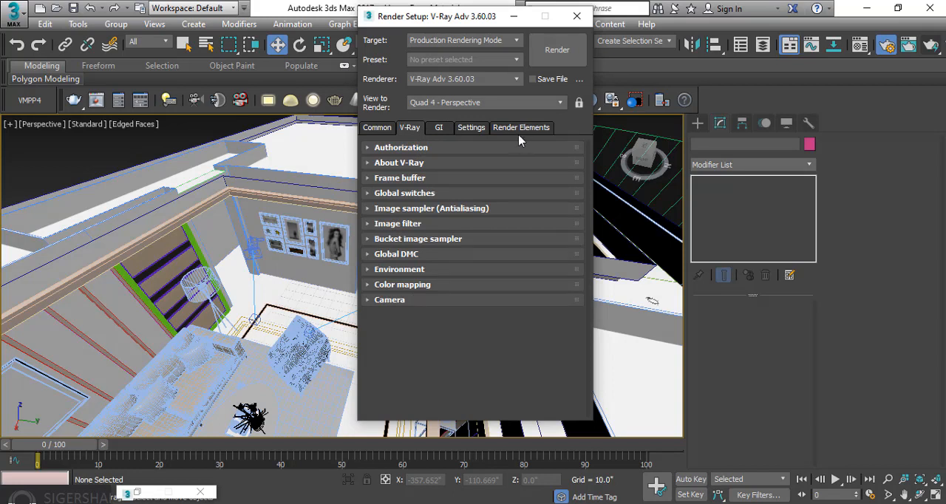
left_click(514, 16)
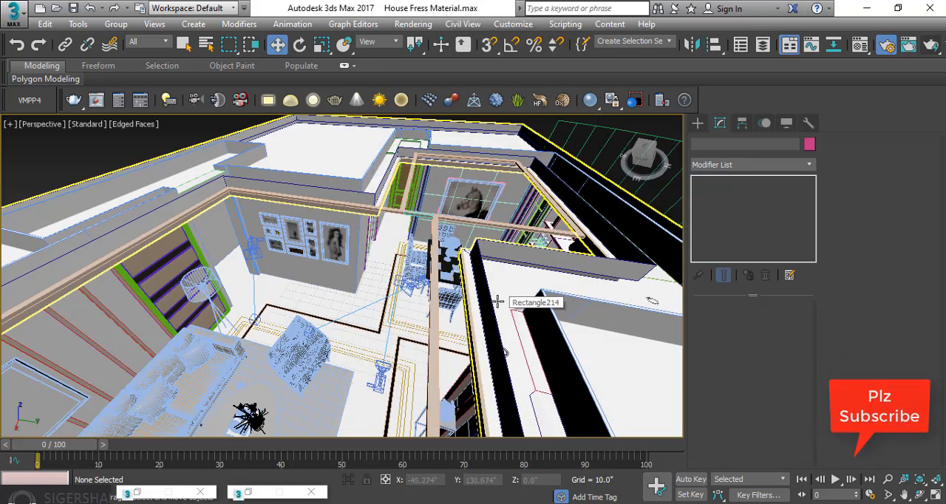
Unhide all objects in the scene and view it through PhysCamera001
right_click(283, 144)
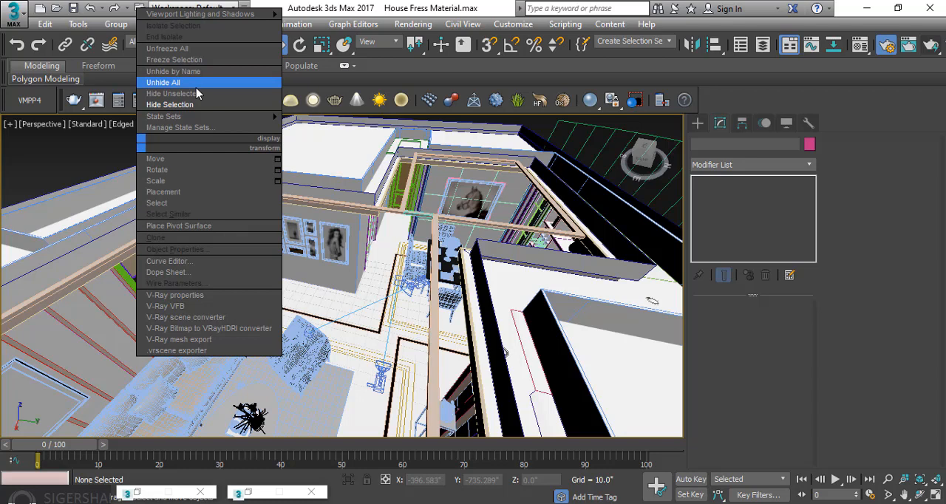
left_click(177, 84)
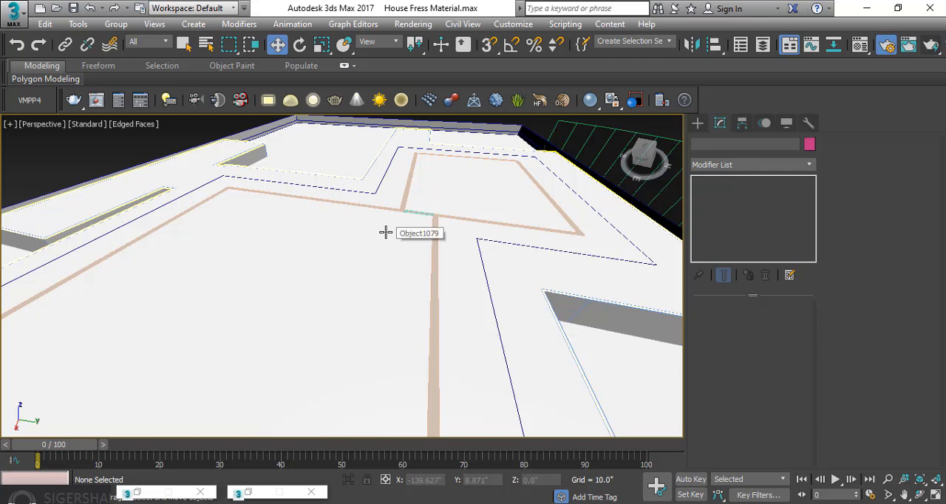
key("c")
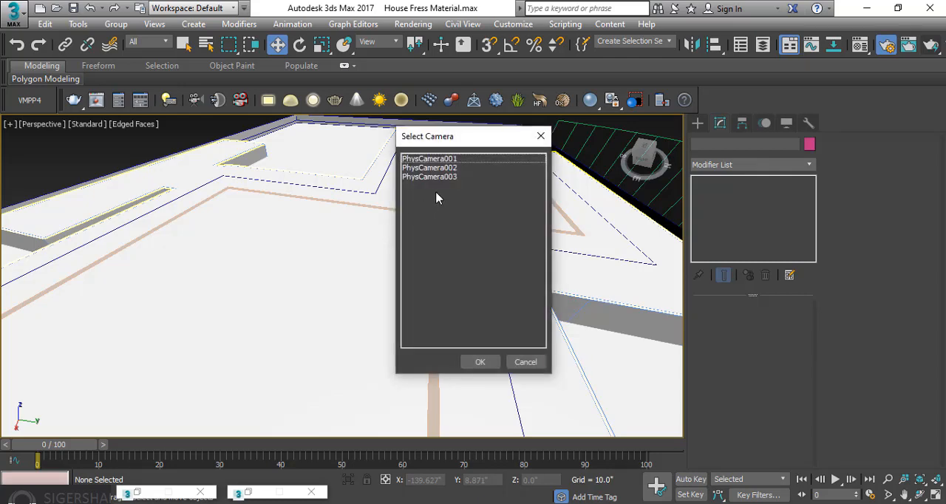
left_click(448, 161)
left_click(480, 361)
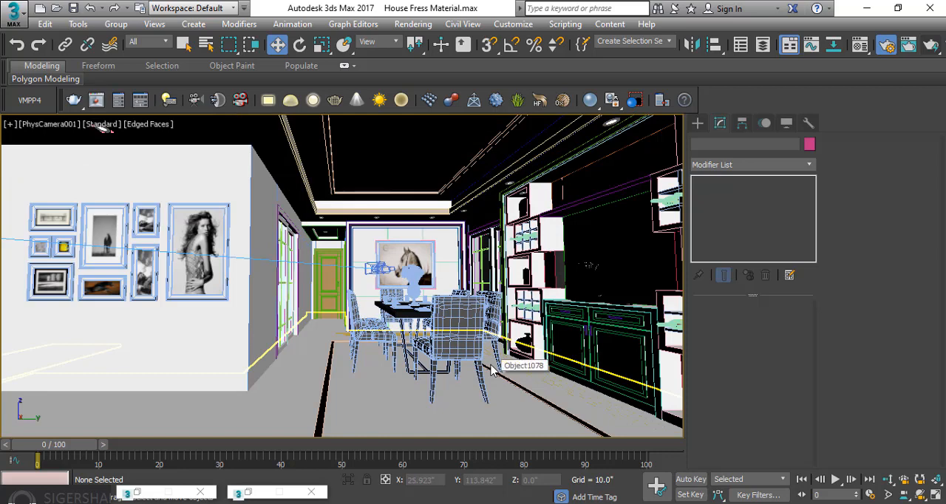
Check the interior through PhysCamera002 and PhysCamera003, and return to the PhysCamera001 view
key("c")
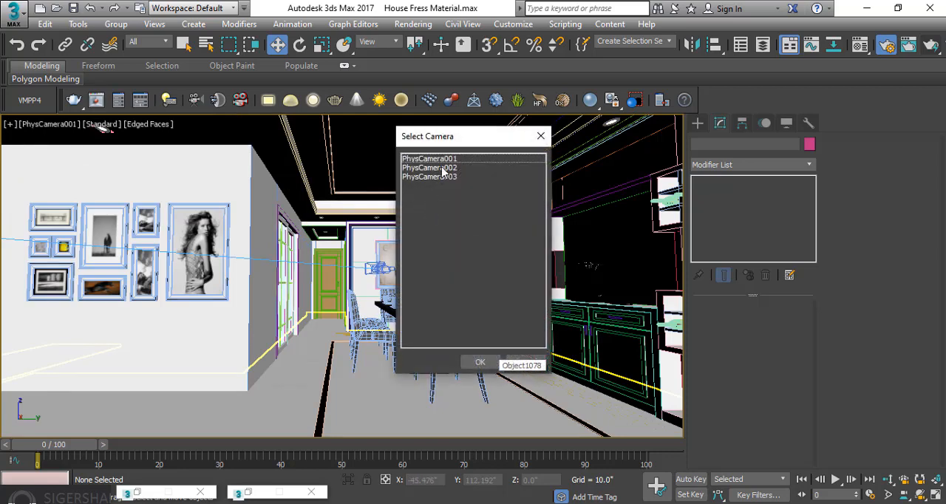
left_click(442, 168)
left_click(480, 361)
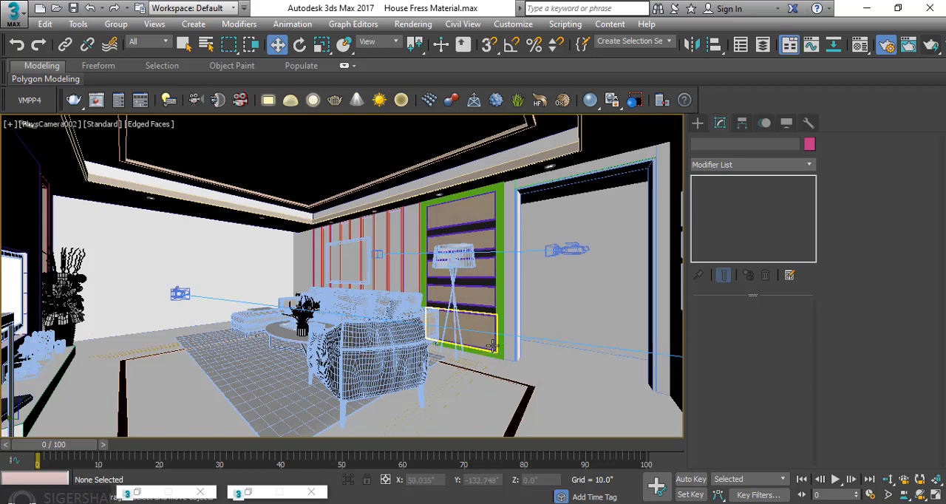
key("c")
left_click(433, 178)
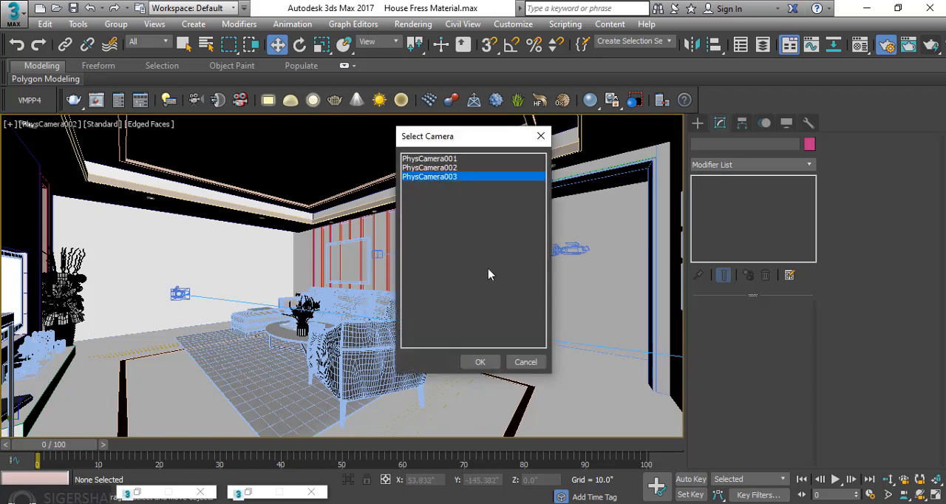
left_click(481, 362)
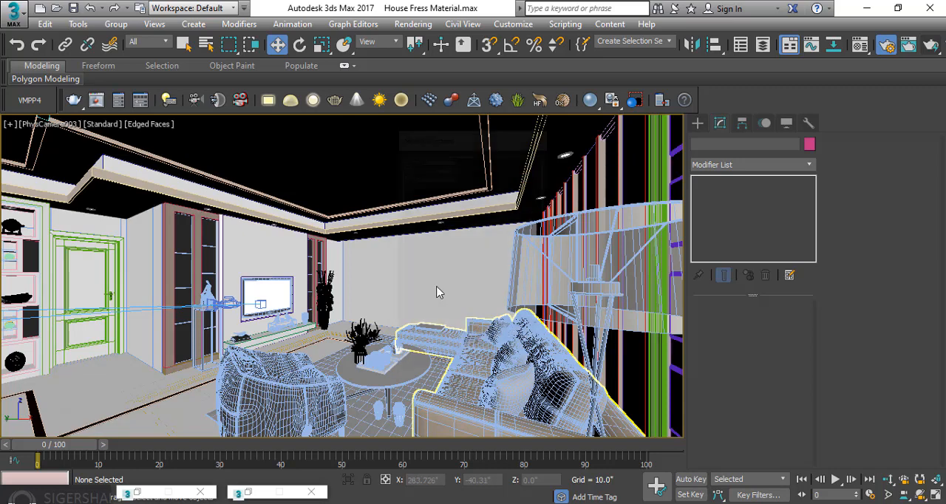
key("c")
left_click(460, 168)
left_click(481, 364)
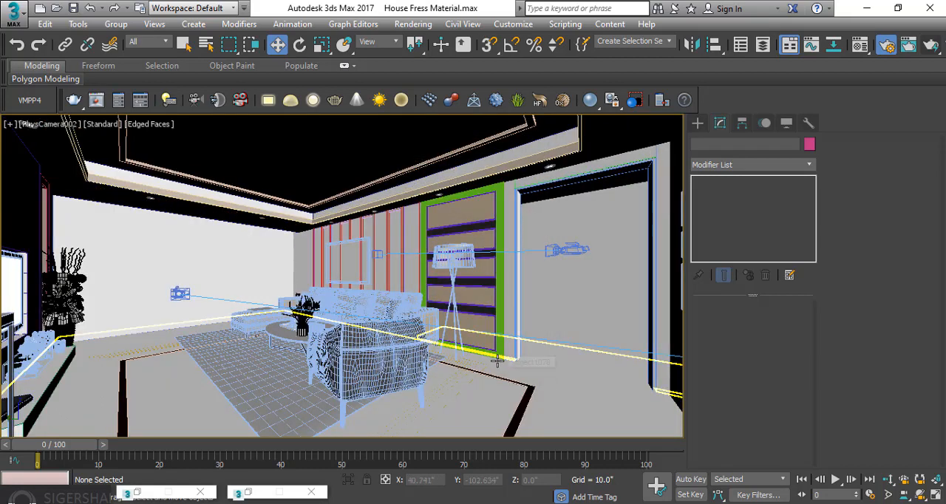
key("c")
left_click(446, 160)
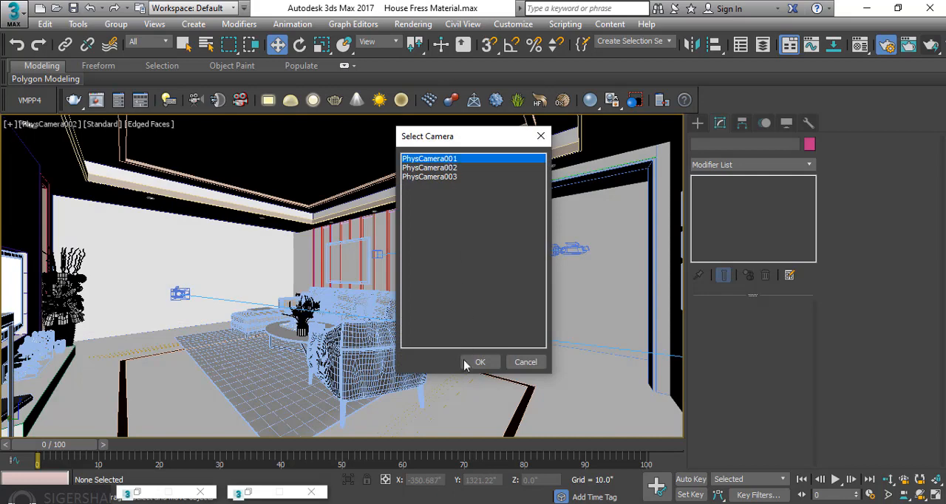
left_click(480, 362)
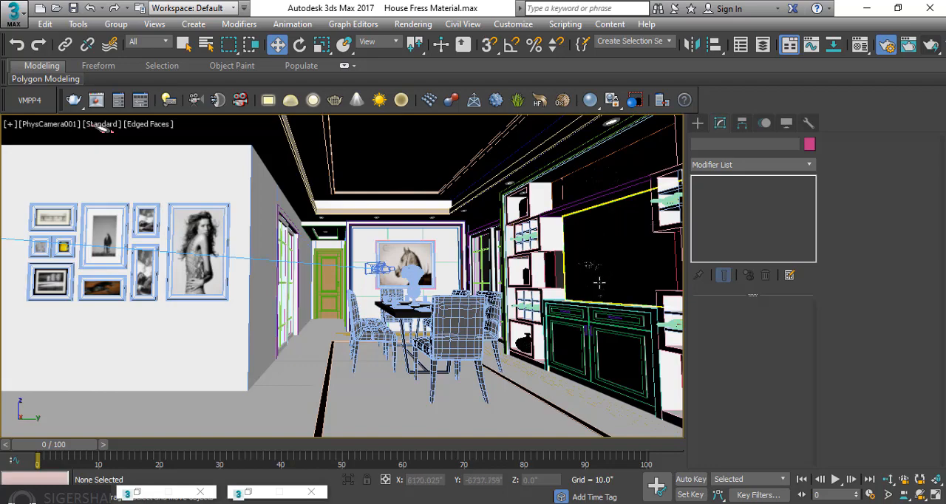
Switch to a perspective view and inspect the dining area, selecting the door beside the shelving unit and the far door's panel
key("p")
middle_click_drag(585, 276, 620, 293, "alt")
middle_click_drag(530, 258, 376, 253, "alt")
scroll(376, 253, "up", 3)
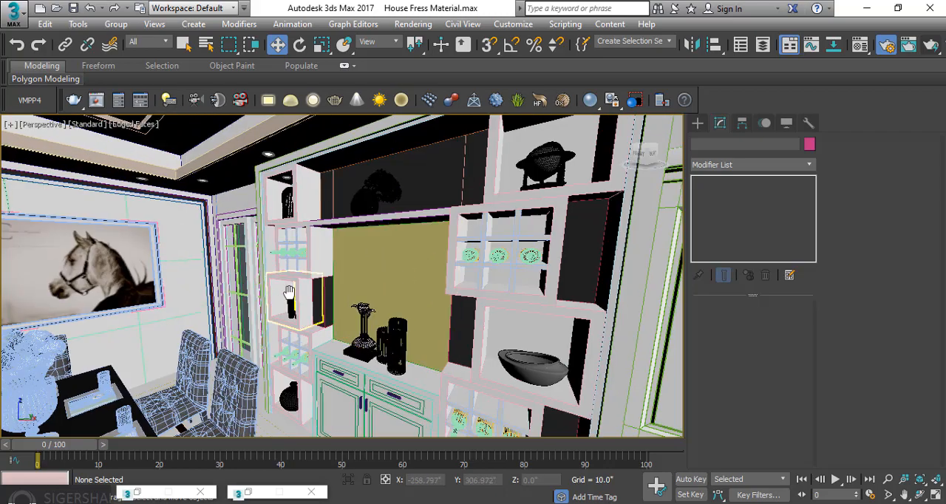
scroll(333, 289, "down", 4)
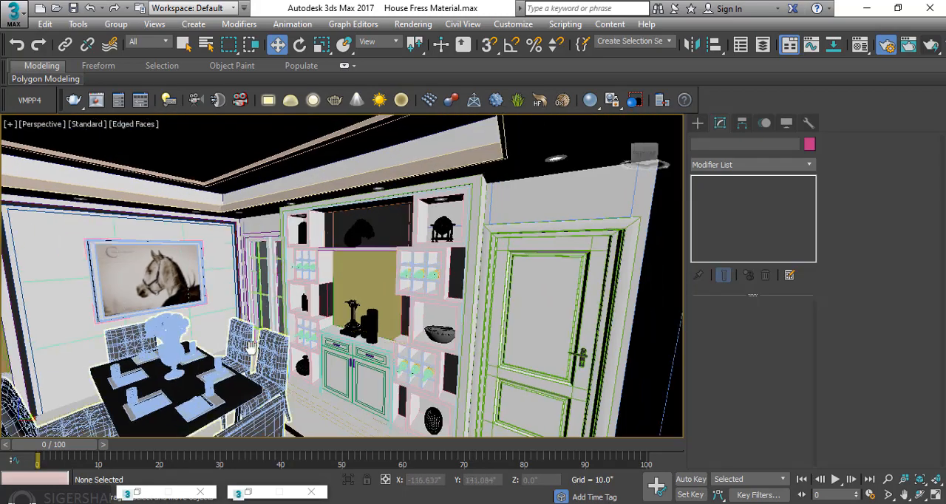
middle_click_drag(251, 352, 431, 294)
scroll(270, 319, "down", 2)
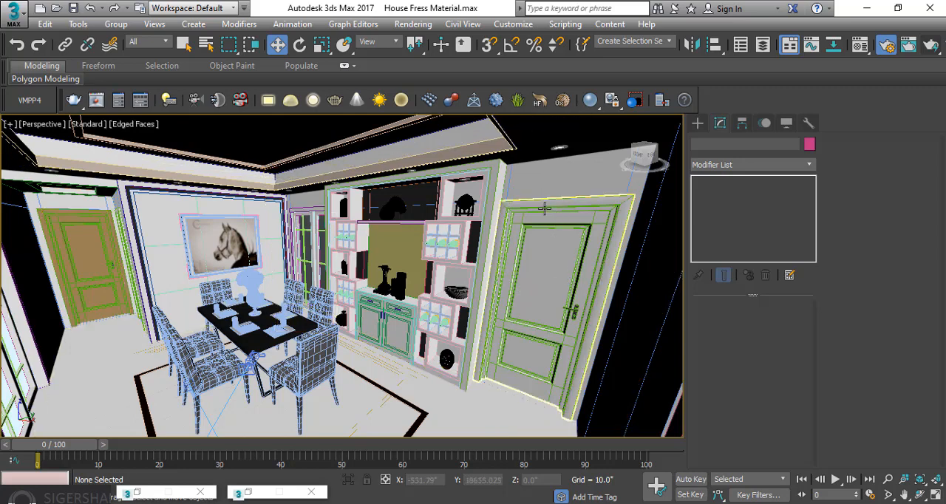
left_click(535, 253)
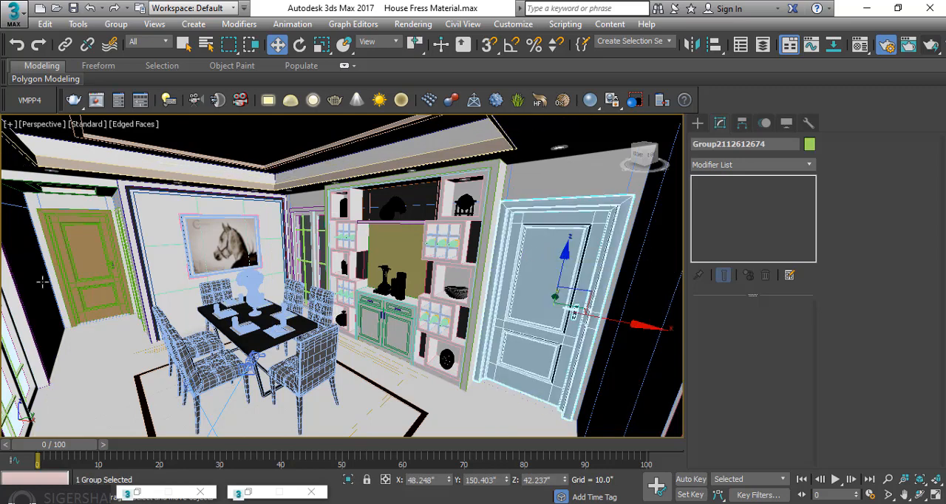
left_click(82, 235)
left_click(82, 235)
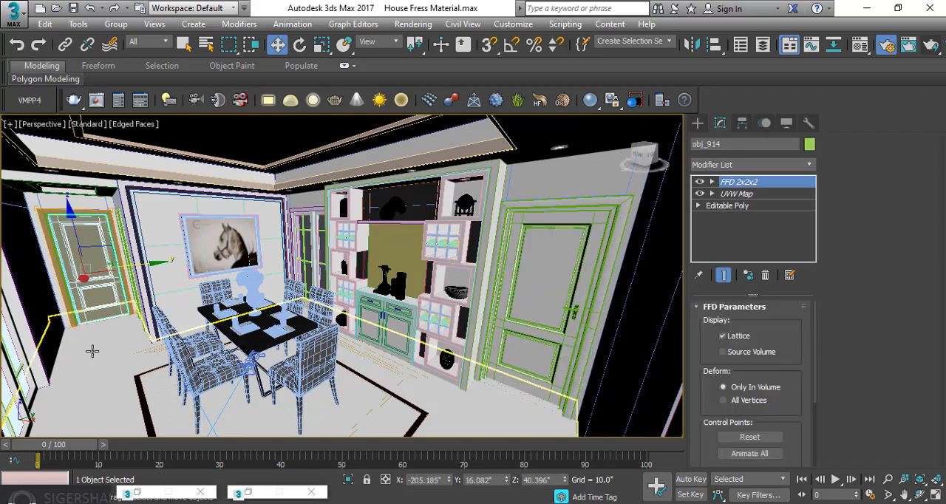
Ungroup the round ceiling downlight next to the top of the dining area's shelving unit
scroll(119, 336, "up", 2)
middle_click_drag(120, 337, 178, 327, "alt")
scroll(172, 330, "up", 1)
scroll(171, 329, "up", 1)
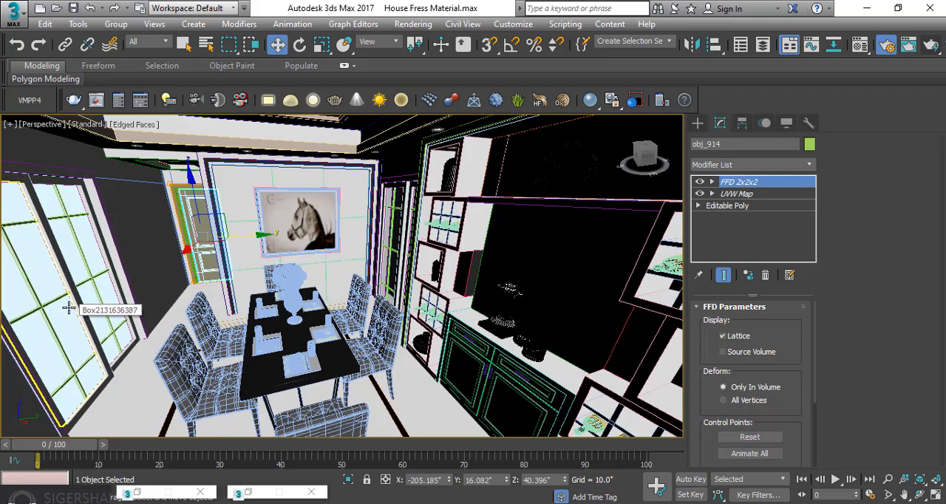
middle_click_drag(245, 227, 412, 157, "alt")
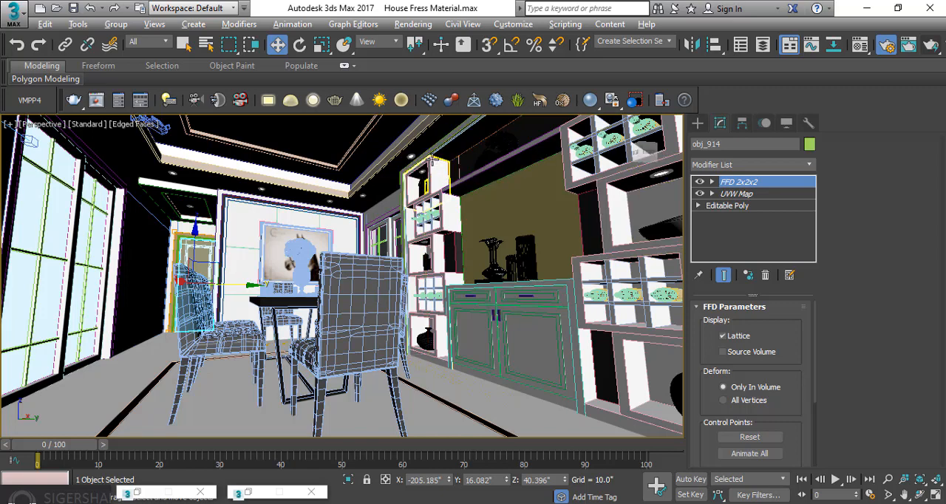
scroll(433, 160, "up", 5)
scroll(364, 137, "down", 5)
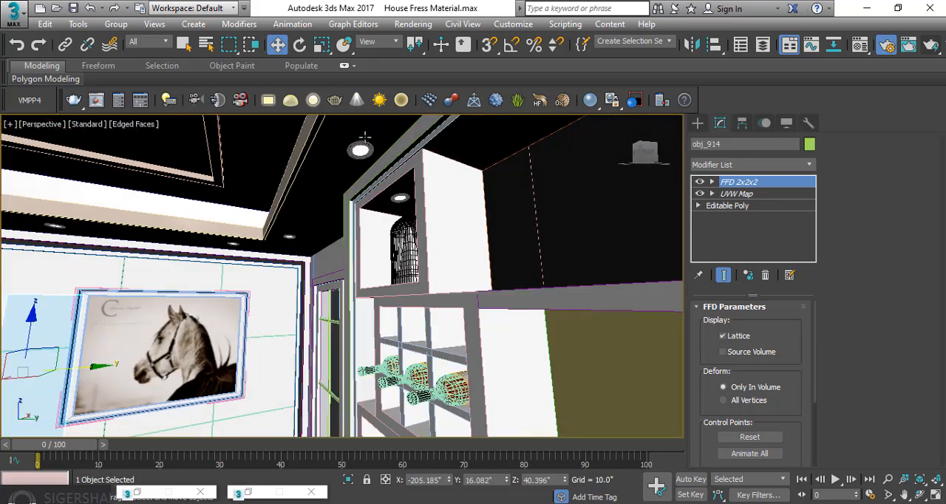
scroll(365, 139, "up", 2)
left_click(360, 149)
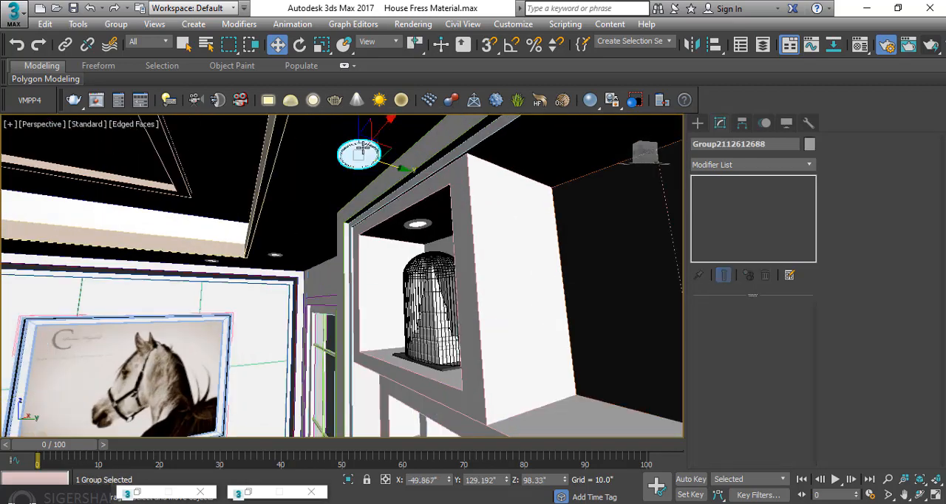
left_click(116, 24)
left_click(131, 75)
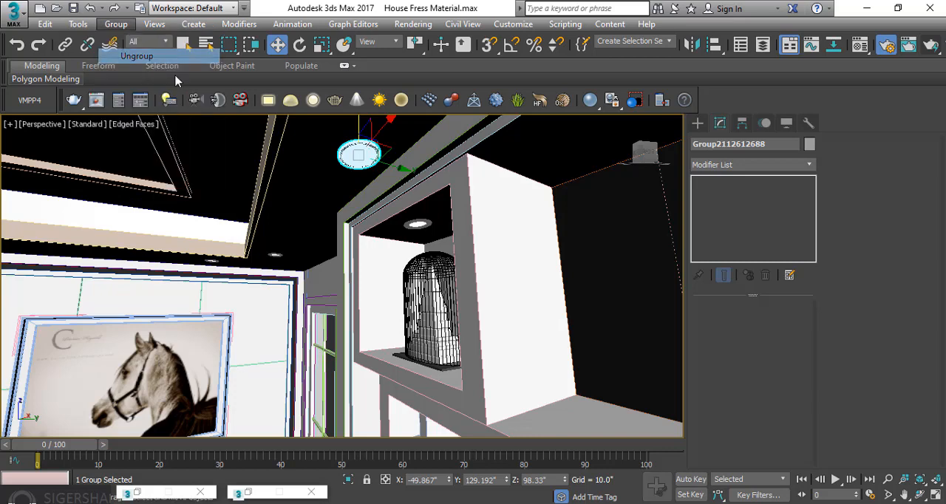
left_click(116, 24)
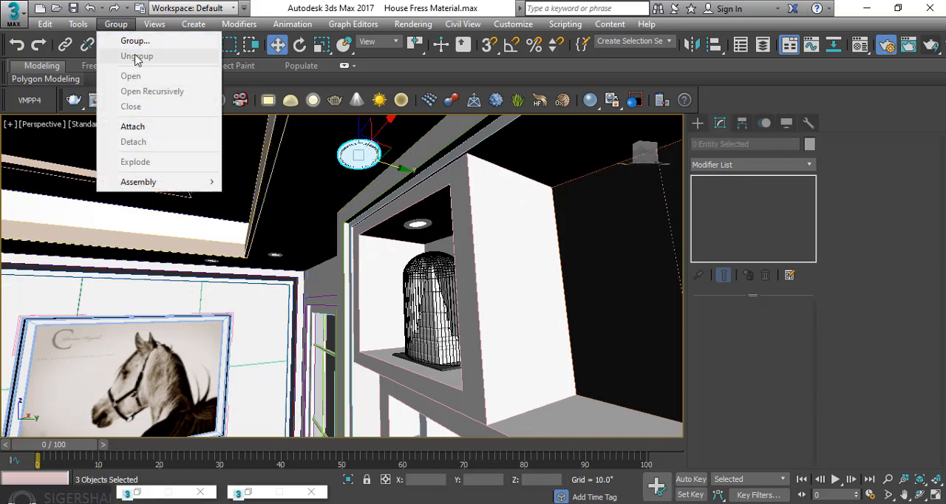
Pick the round ceiling downlight's material into the Material Editor's first sample slot, and make the second slot active
left_click(312, 171)
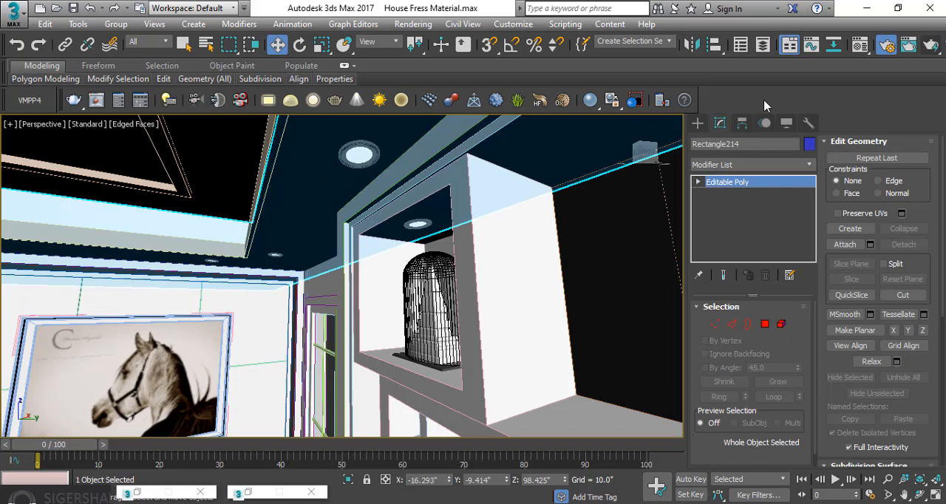
left_click(860, 45)
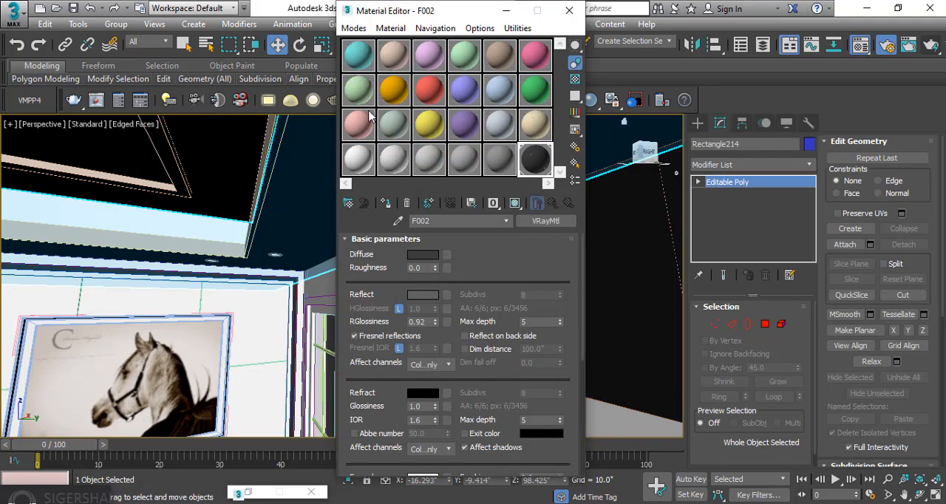
left_click(516, 29)
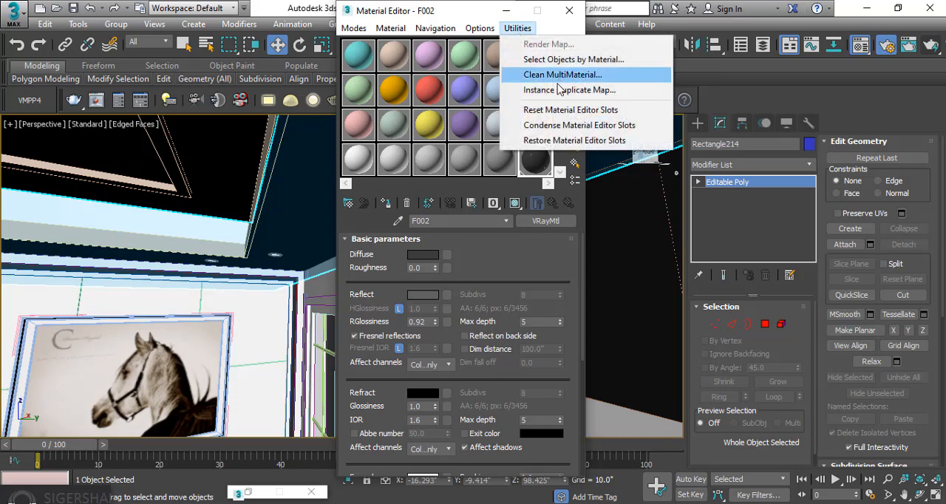
left_click(620, 121)
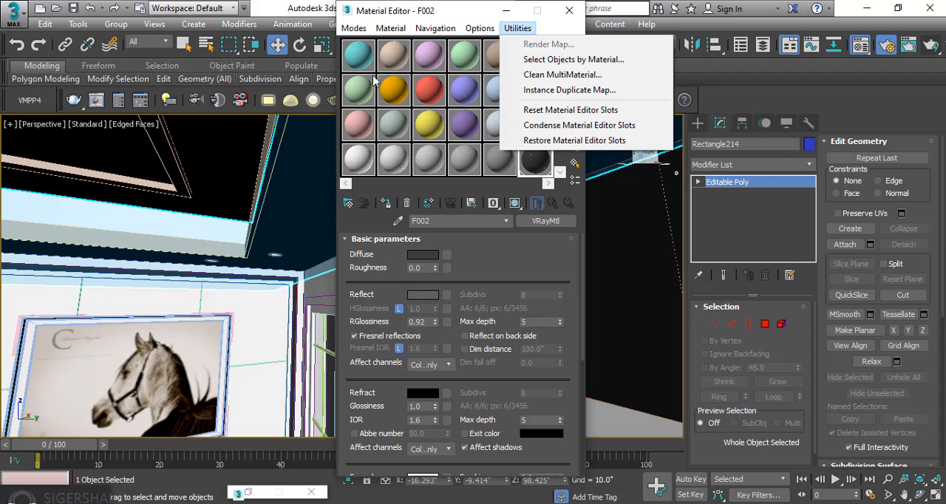
left_click_drag(383, 18, 592, 33)
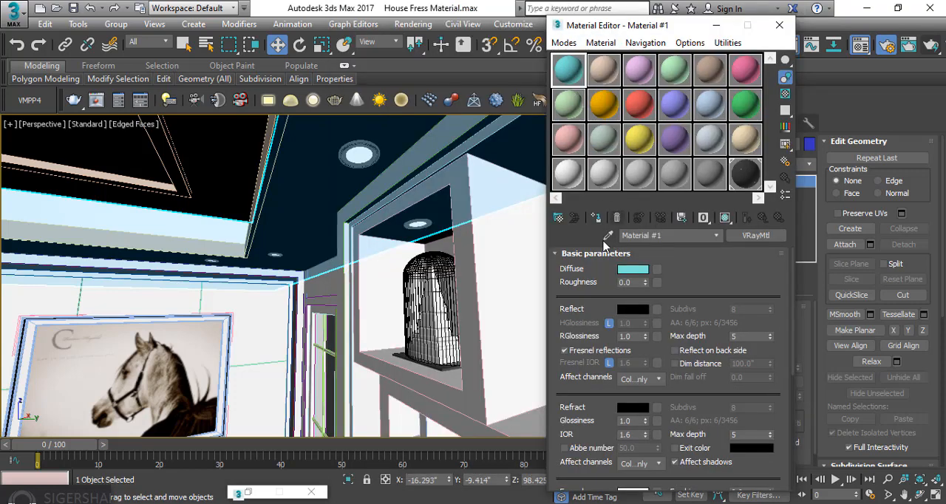
left_click(609, 236)
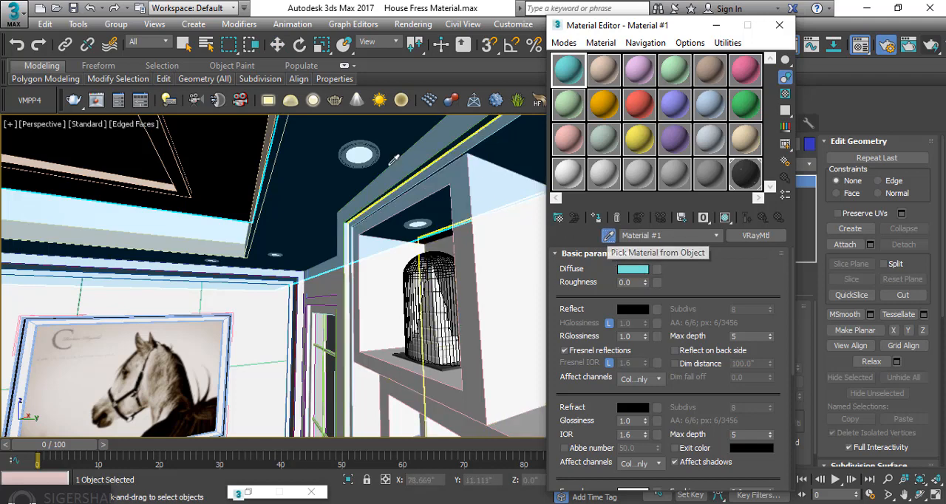
left_click(358, 155)
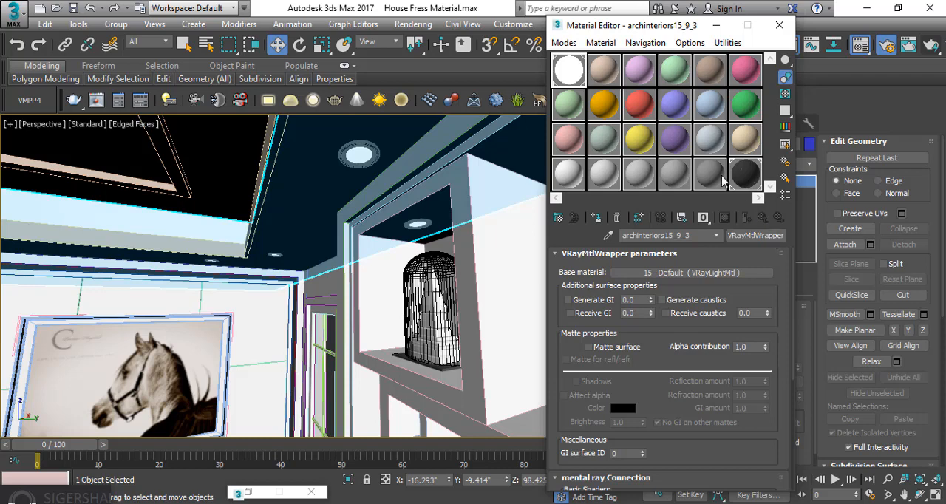
left_click(603, 83)
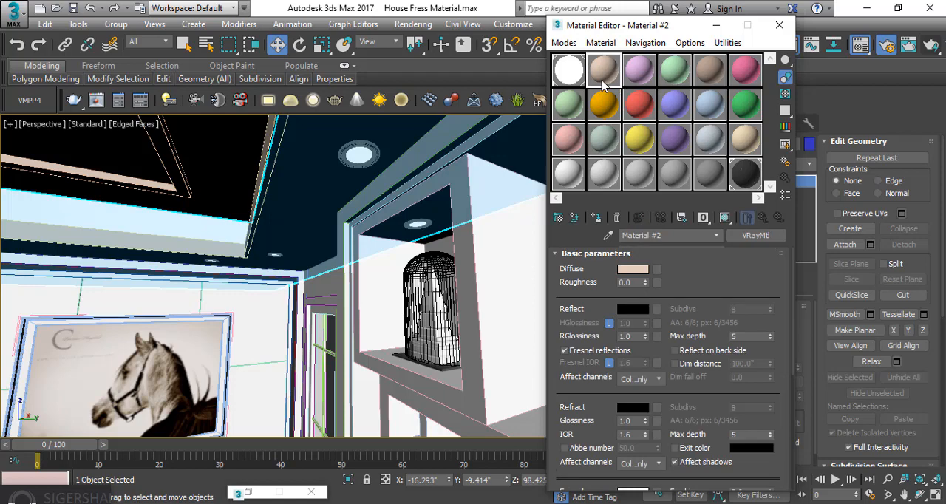
left_click(755, 235)
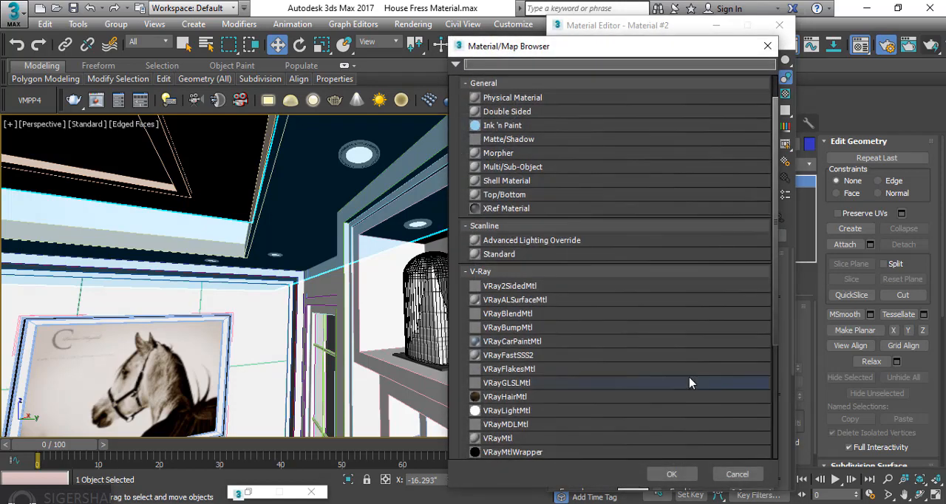
left_click_drag(634, 46, 386, 9)
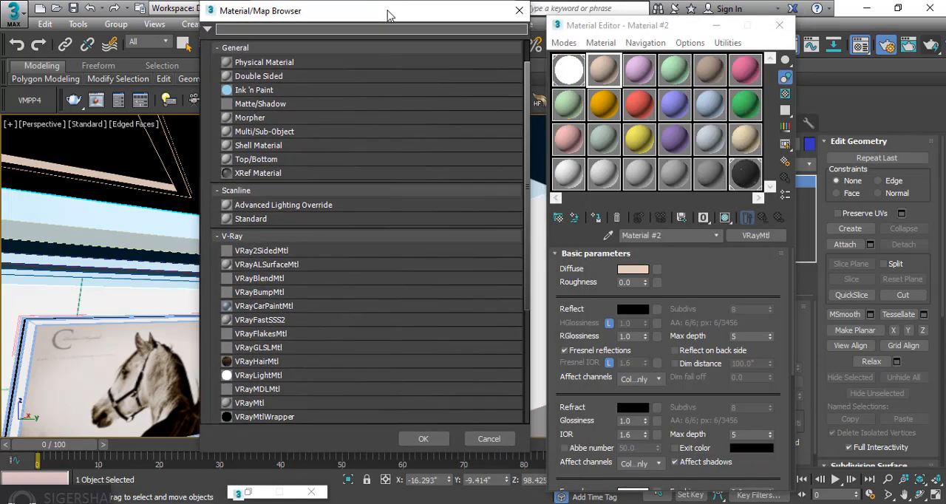
left_click(517, 10)
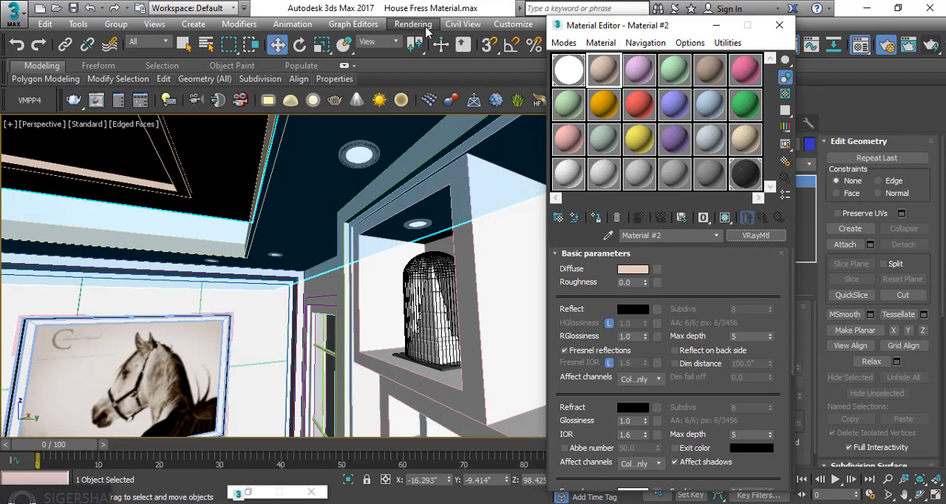
left_click(413, 25)
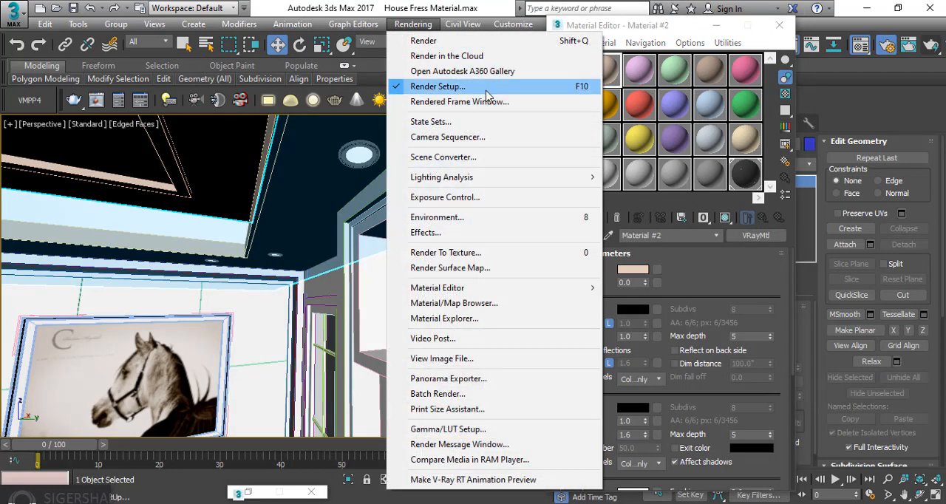
left_click(657, 31)
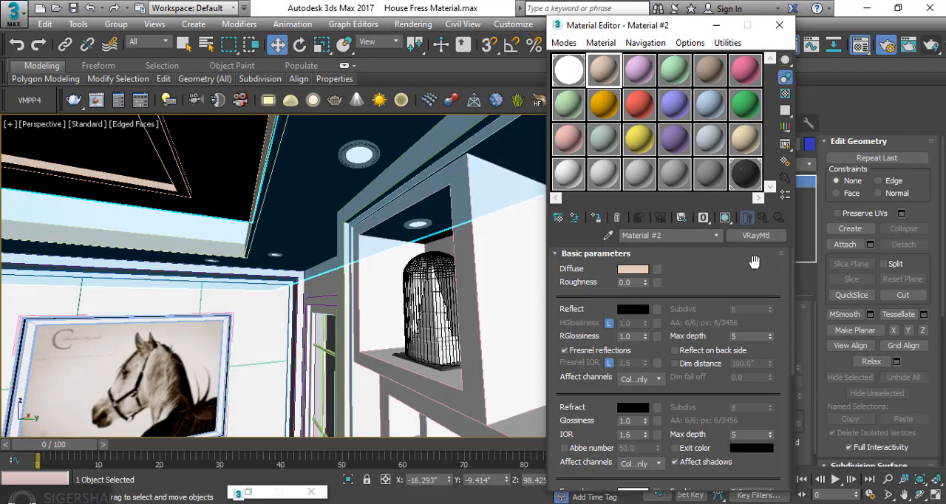
Replace the second slot's material with a VRayMtlWrapper, discarding the old material
left_click(763, 239)
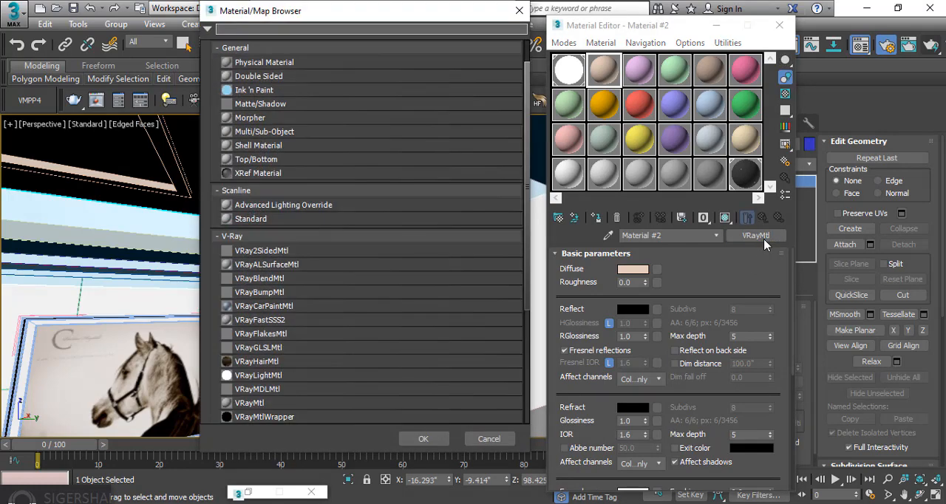
left_click(280, 418)
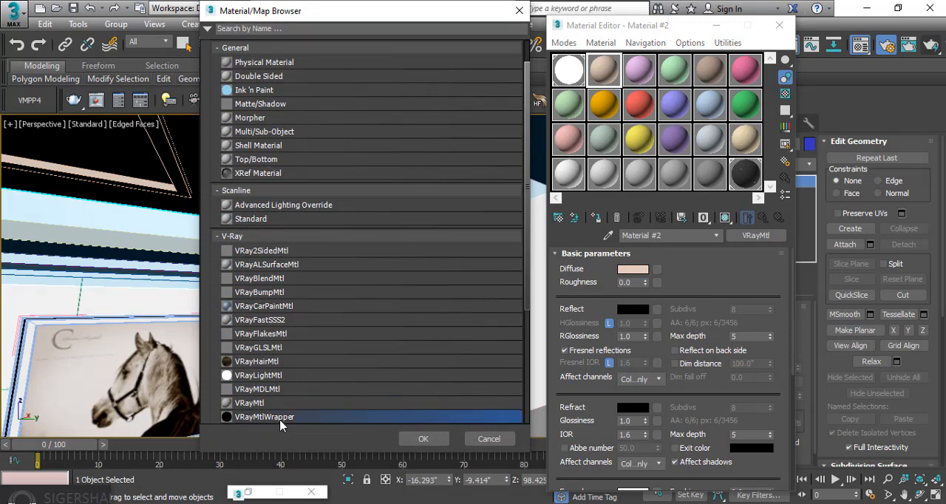
left_click(423, 440)
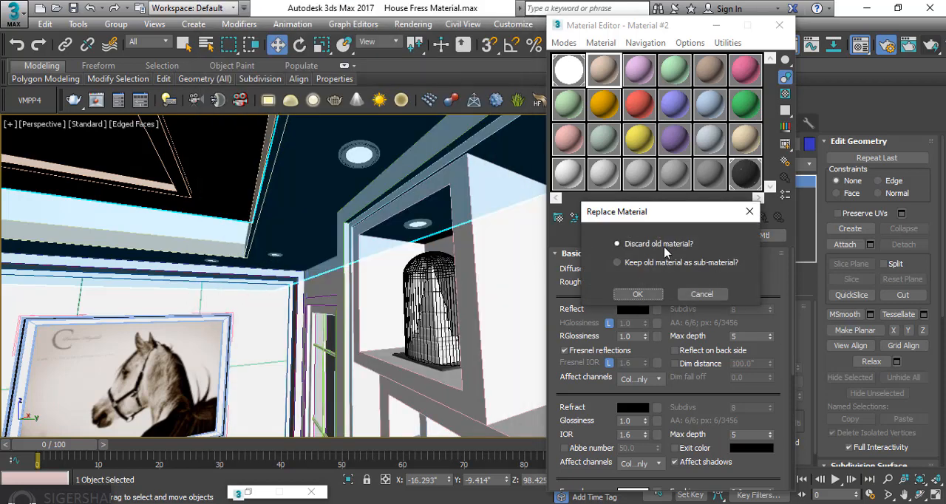
left_click(643, 293)
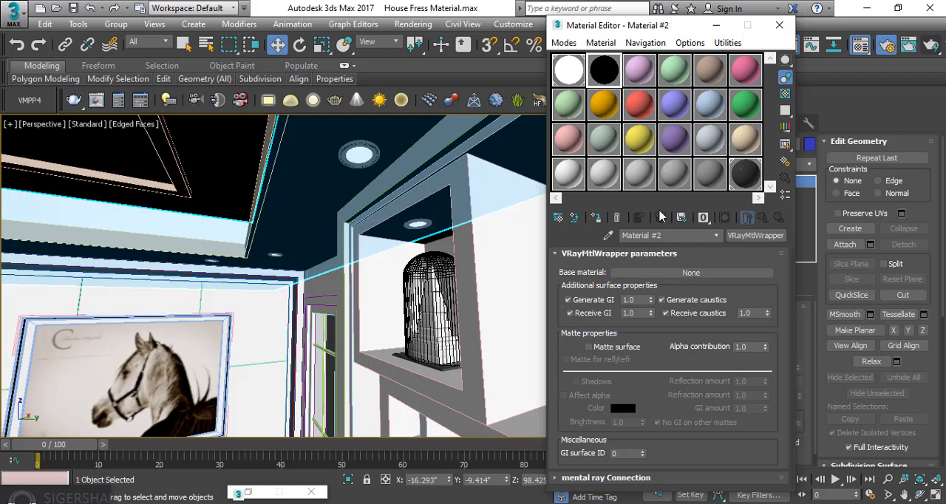
Disable generating and receiving GI and caustics in the wrapper material, and set both GI amounts to 0
left_click(591, 301)
left_click(593, 313)
left_click(677, 301)
left_click(681, 313)
mouse_move(635, 304)
left_mouse_down()
mouse_move(612, 305)
mouse_move(624, 314)
left_mouse_up()
type("0")
Assign a VRayLightMtl as the wrapper's base material
left_click(687, 273)
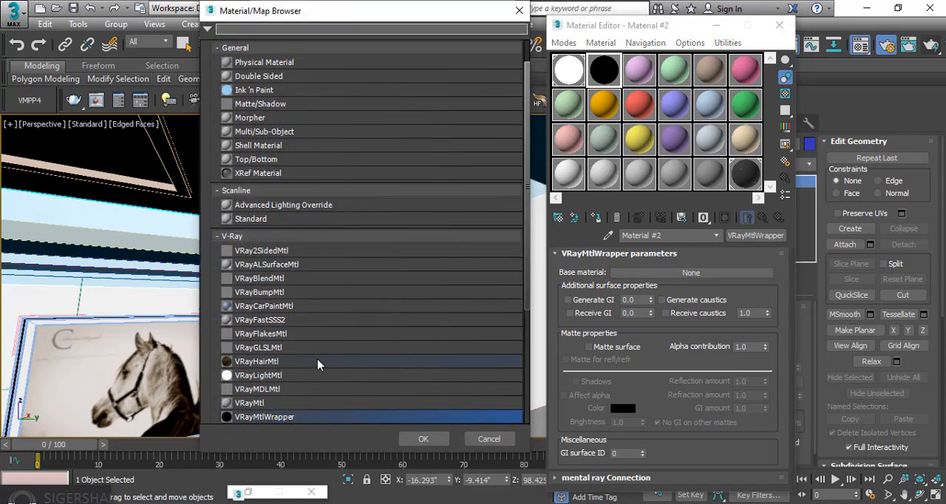
left_click(253, 344)
left_click(422, 437)
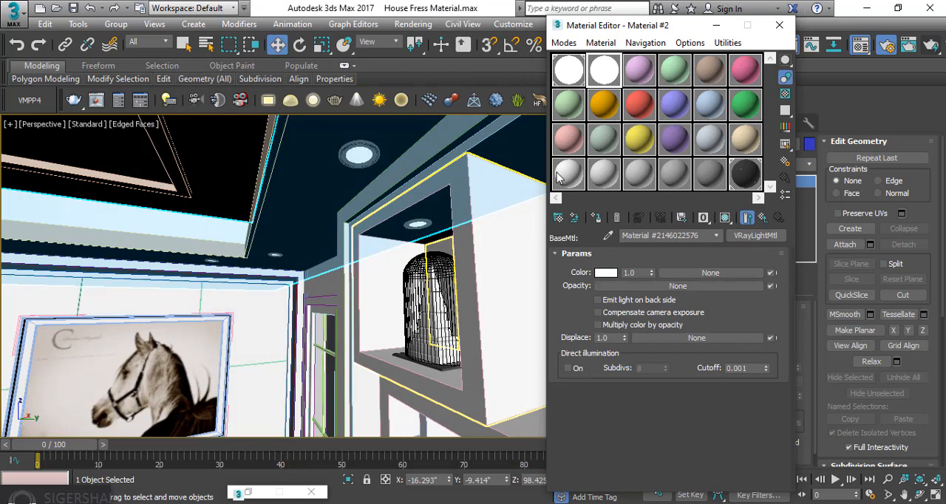
Compare with the downlight material's base light settings and set the second slot's light color multiplier to 2.2
left_click(573, 80)
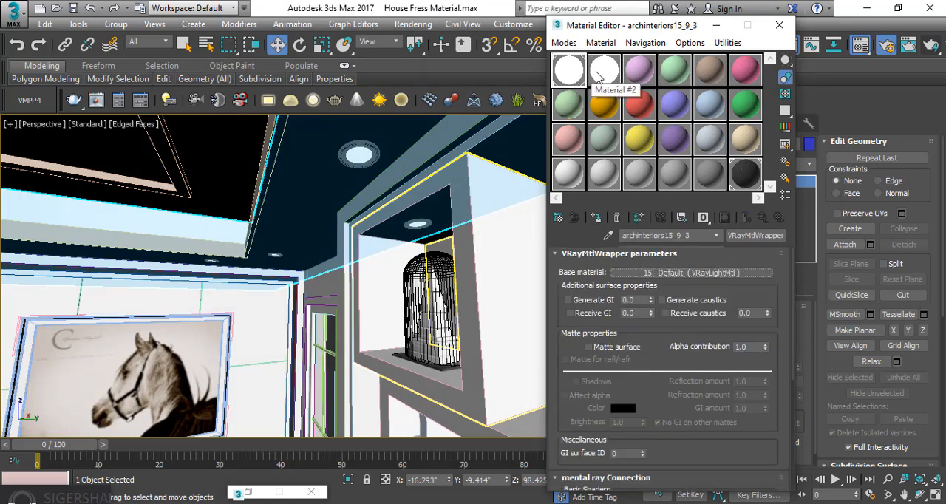
left_click(602, 71)
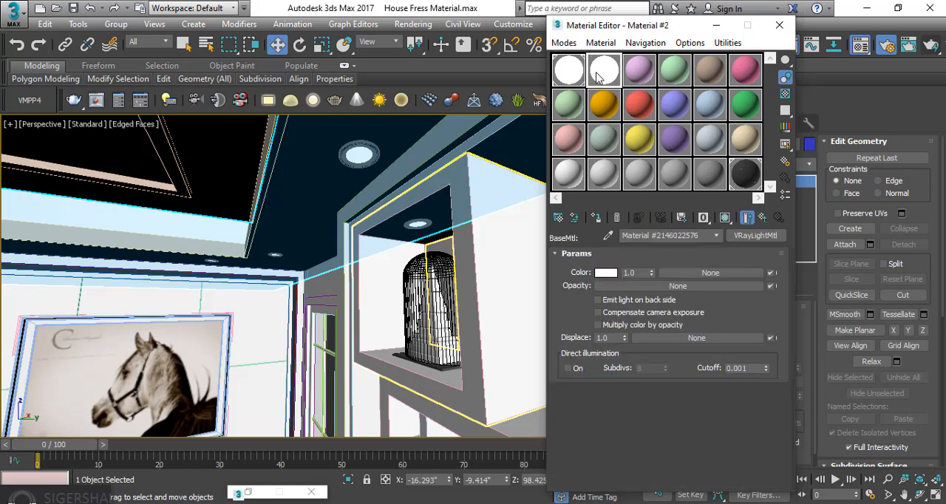
left_click(577, 78)
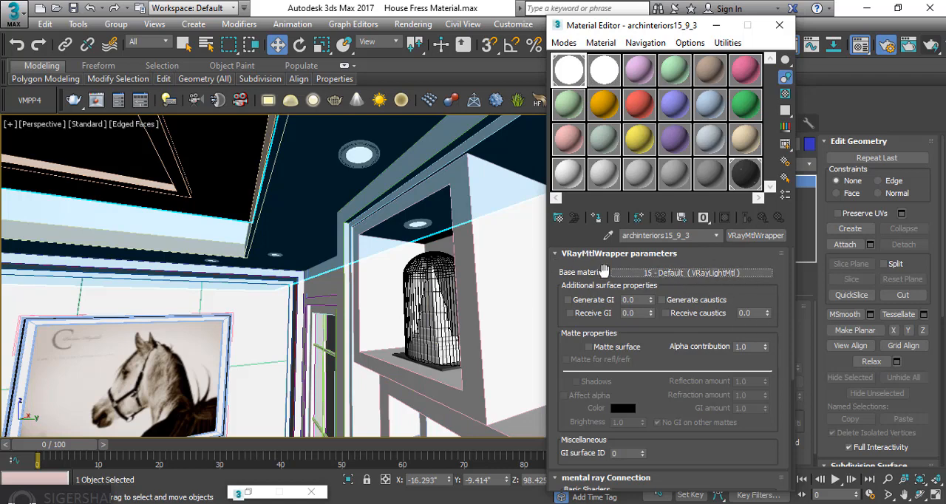
left_click(716, 274)
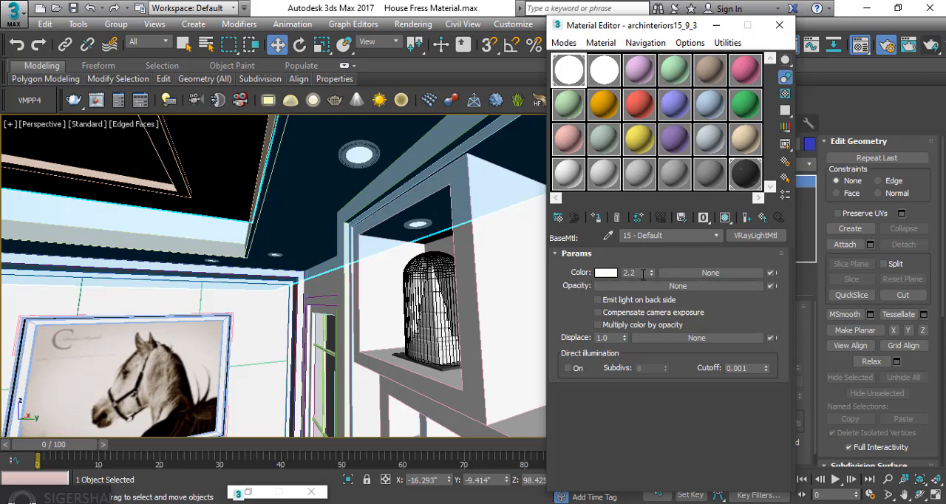
left_click(610, 87)
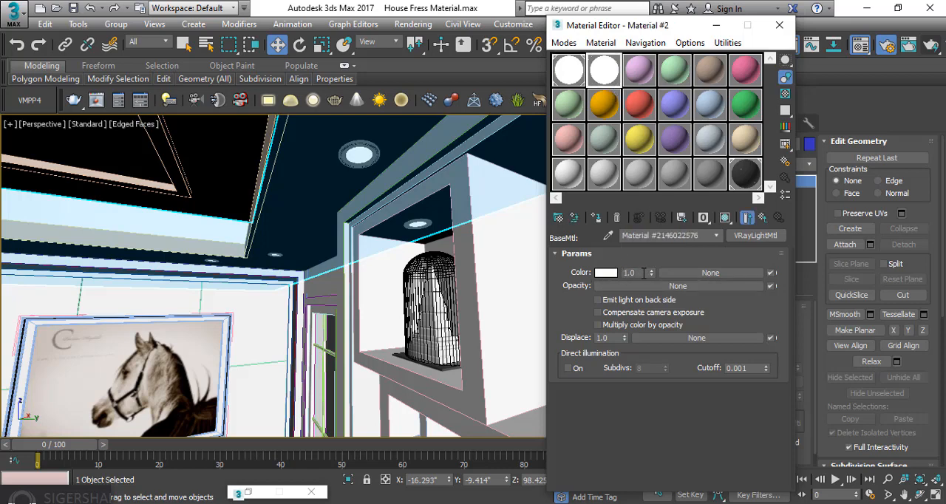
double_click(643, 273)
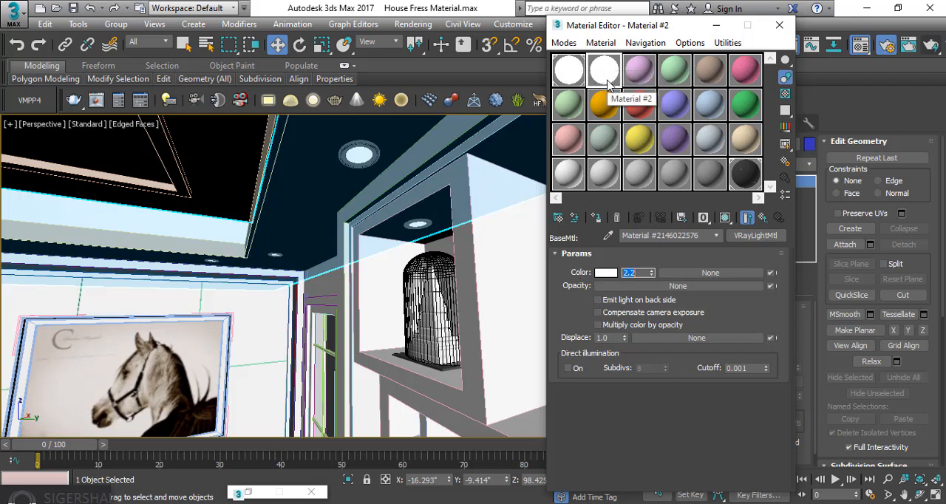
left_click(585, 76)
left_click(589, 81)
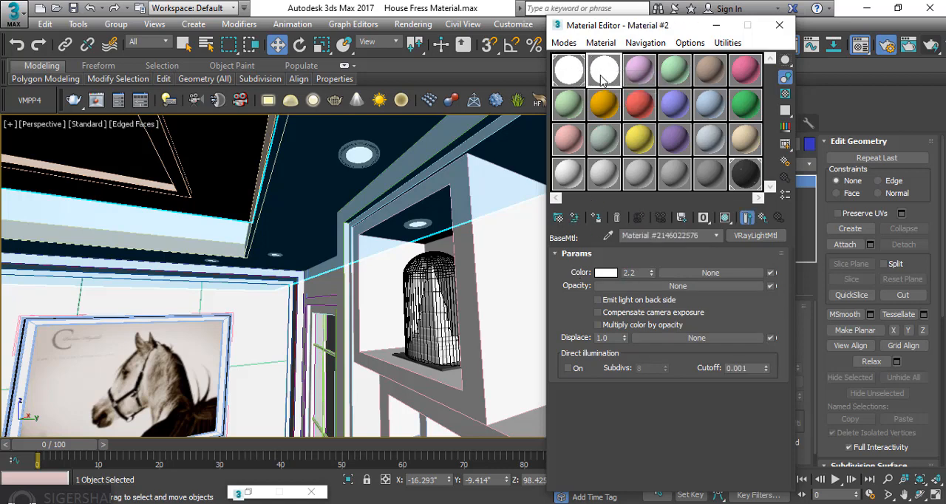
left_click(582, 79)
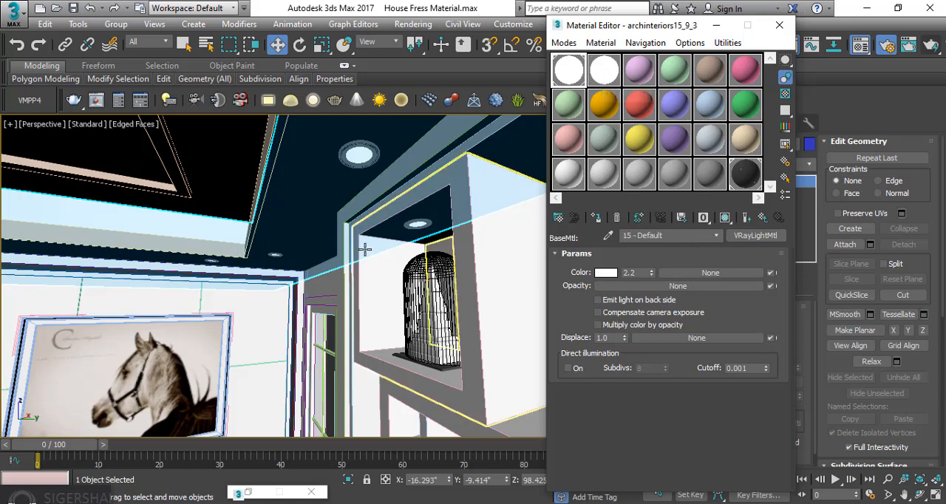
Select the large window's glass, pick its material into the third sample slot, and check its light color
left_click(638, 83)
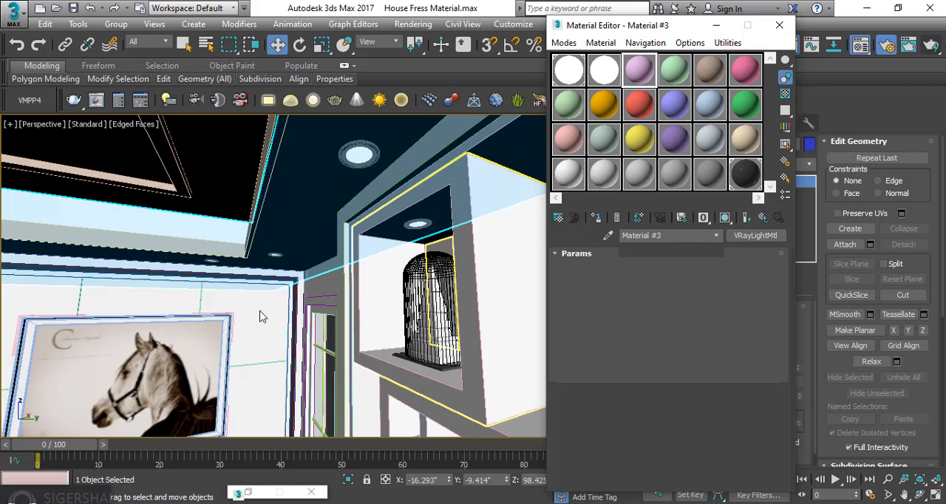
mouse_move(193, 316)
middle_mouse_down()
mouse_move(250, 285)
mouse_move(222, 319)
mouse_move(169, 332)
mouse_move(230, 326)
mouse_move(205, 308)
middle_mouse_up()
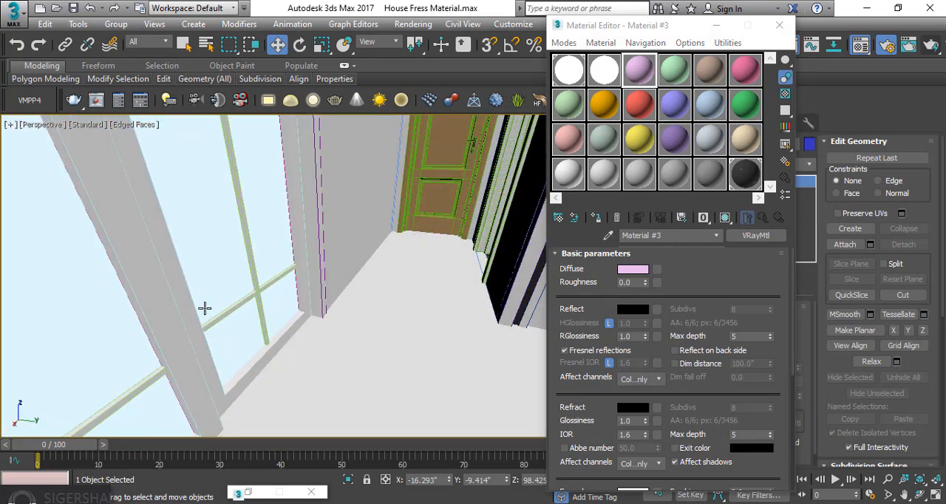
scroll(289, 309, "down", 2)
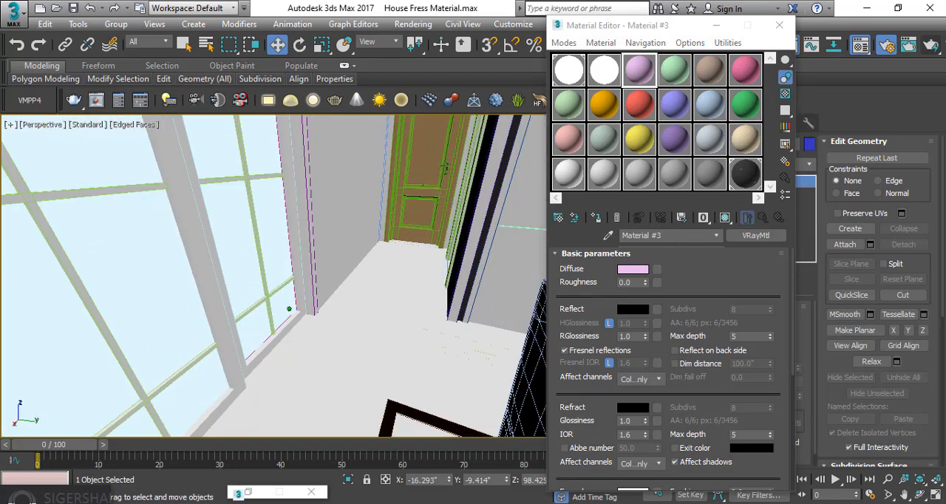
scroll(289, 309, "down", 1)
left_click(178, 291)
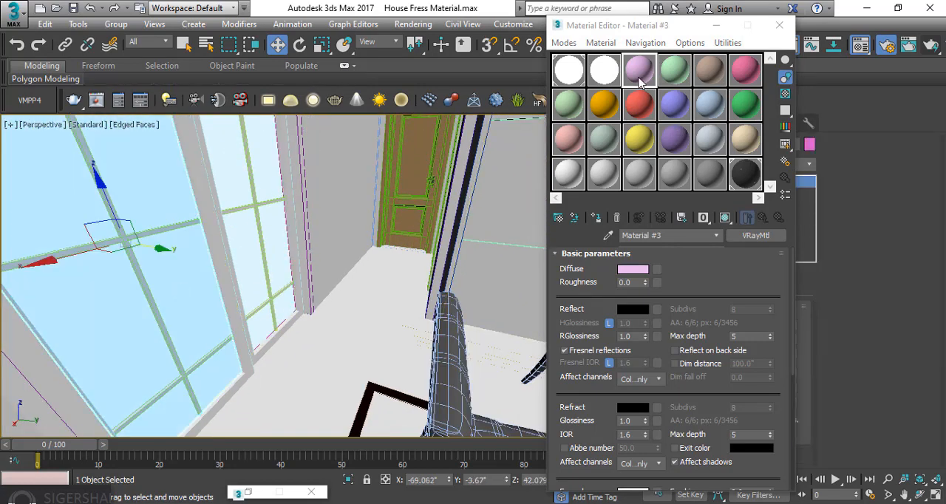
left_click(608, 236)
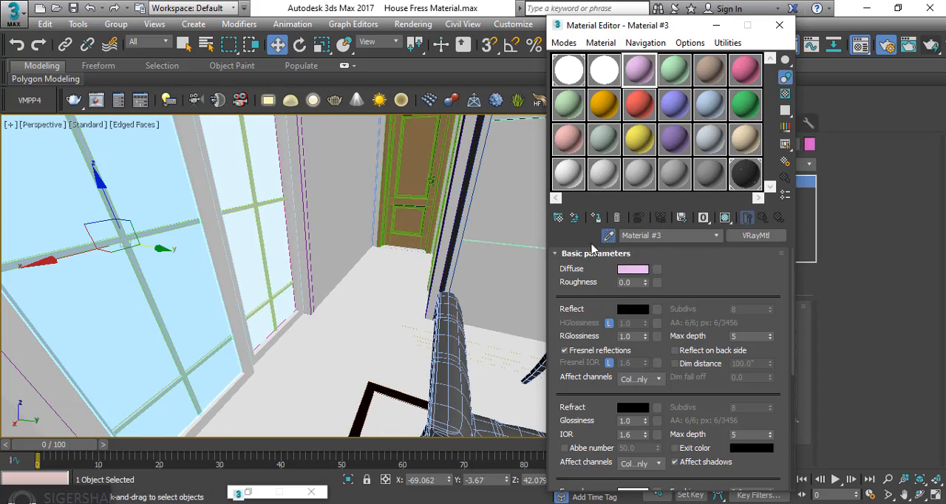
left_click(78, 205)
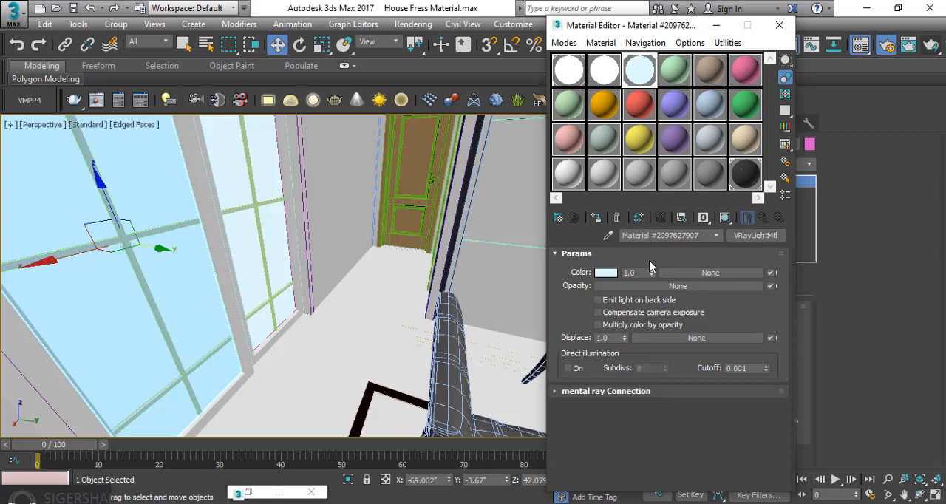
left_click(616, 275)
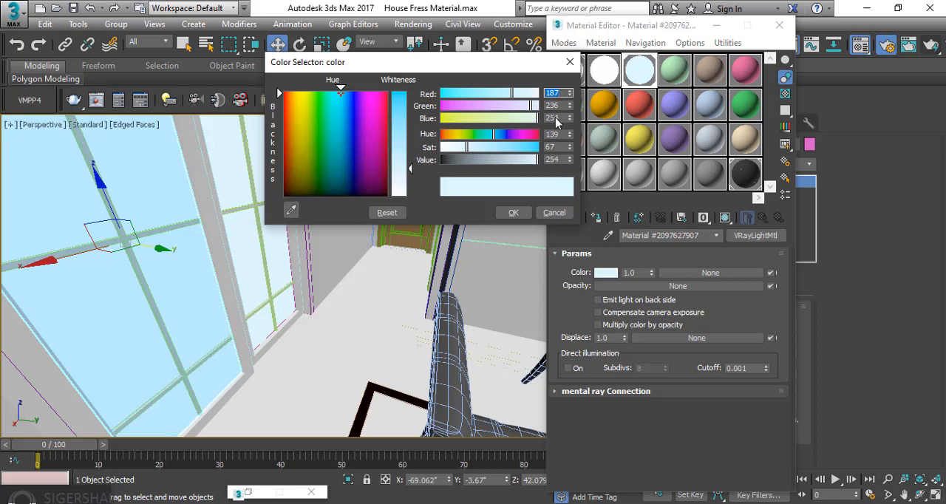
left_click(517, 213)
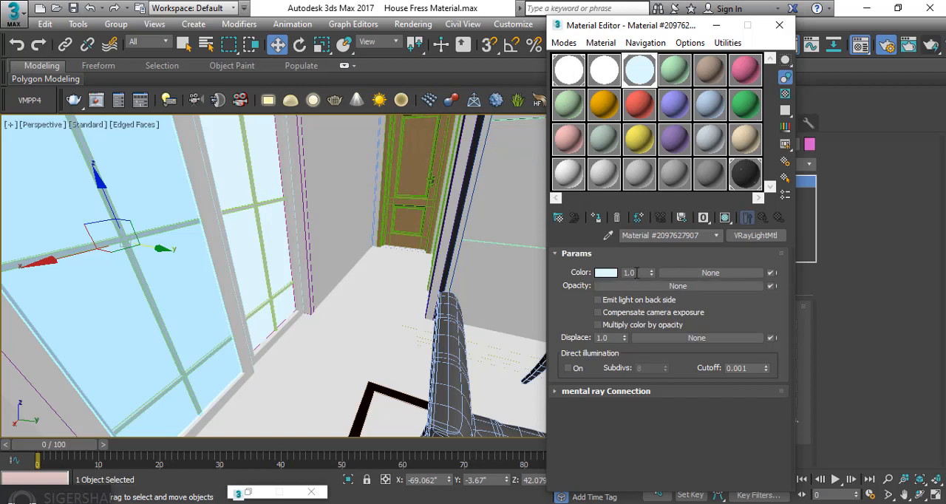
Render the interior through PhysCamera001 with track mouse while rendering turned on in the V-Ray frame buffer
double_click(630, 273)
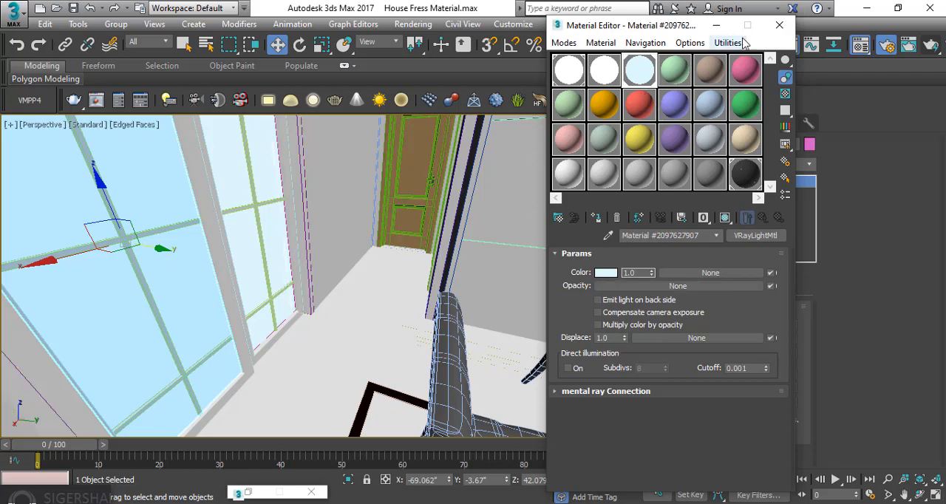
left_click(780, 24)
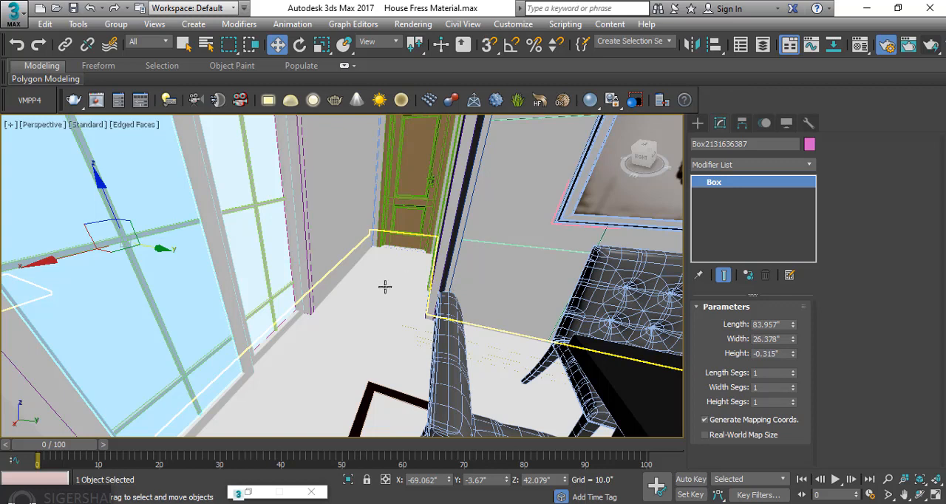
key("c")
left_click(459, 159)
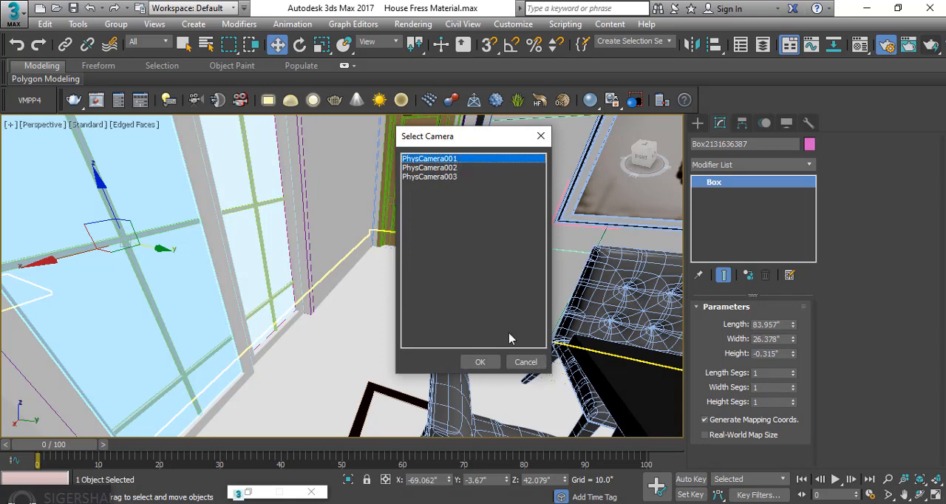
left_click(479, 362)
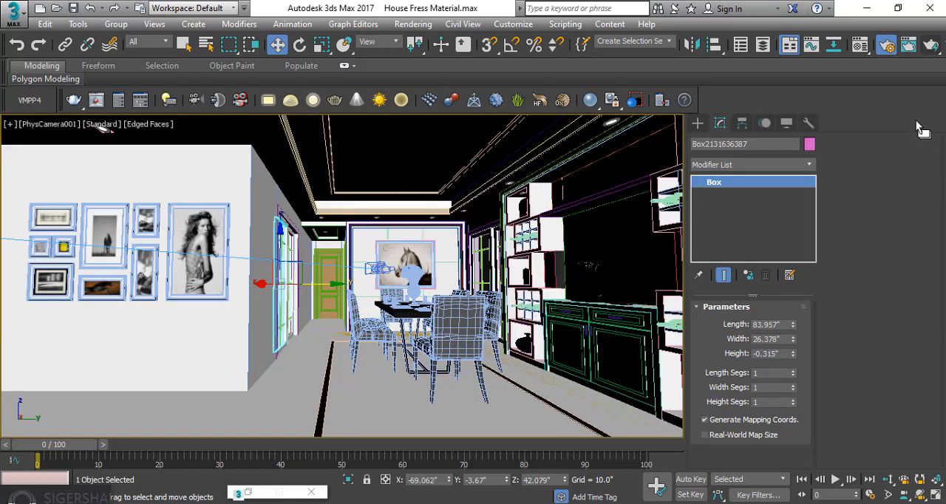
left_click(933, 48)
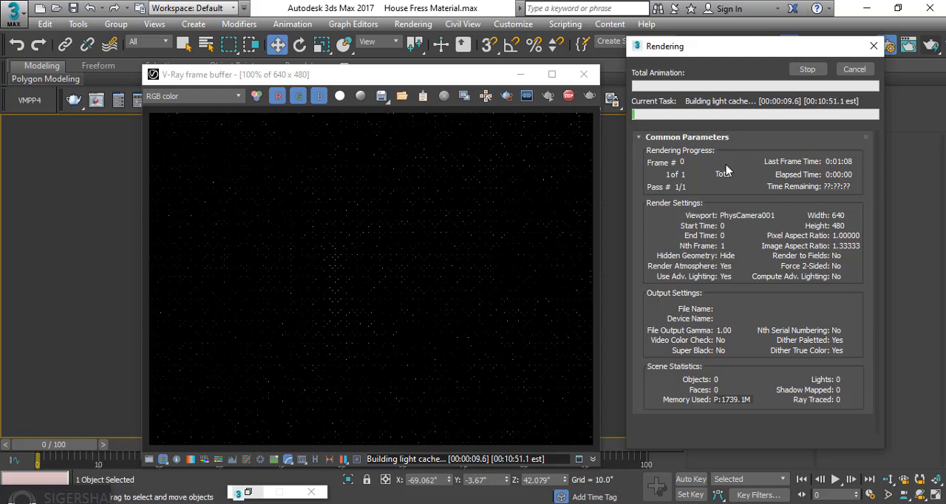
left_click(486, 96)
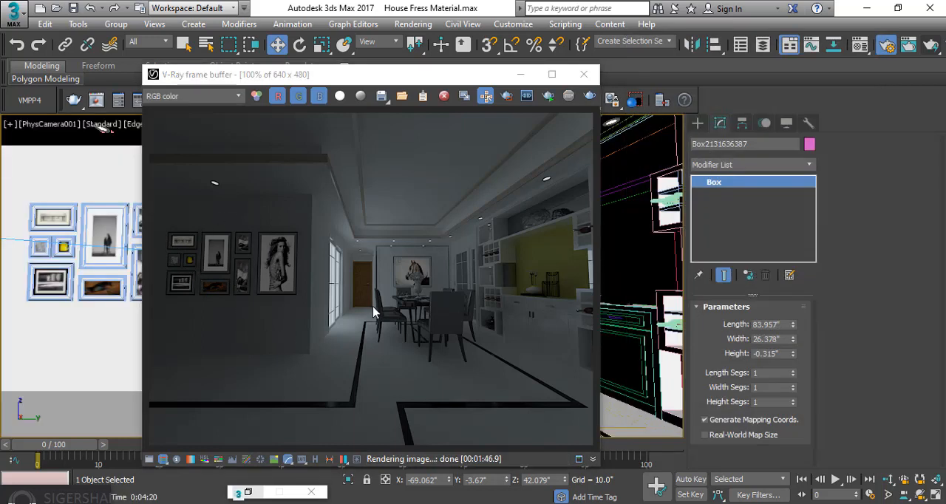
Examine the finished render in the enlarged frame buffer, checking the walls, windows and downlights up close
double_click(414, 74)
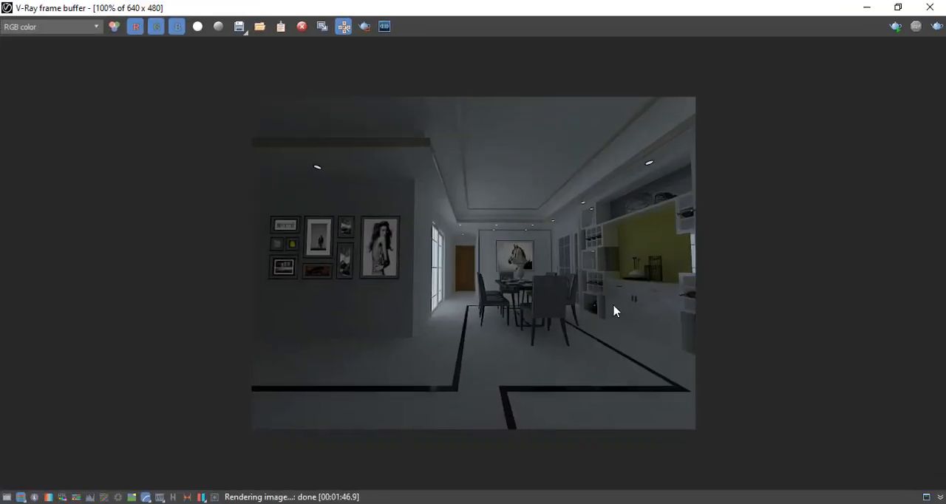
scroll(615, 312, "up", 2)
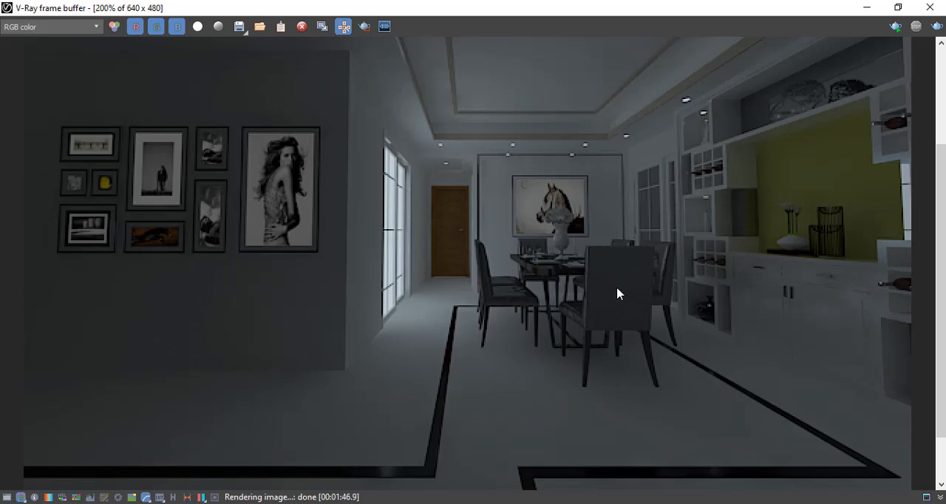
scroll(618, 294, "down", 2)
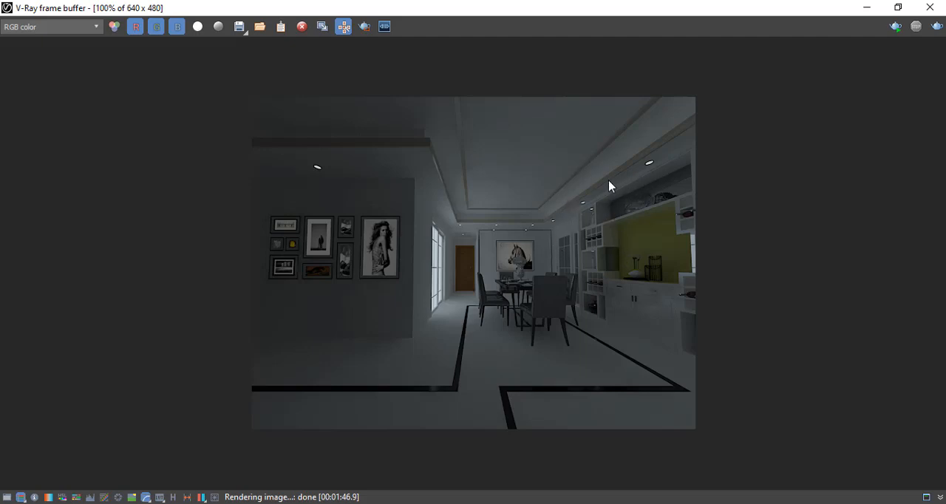
left_click(870, 9)
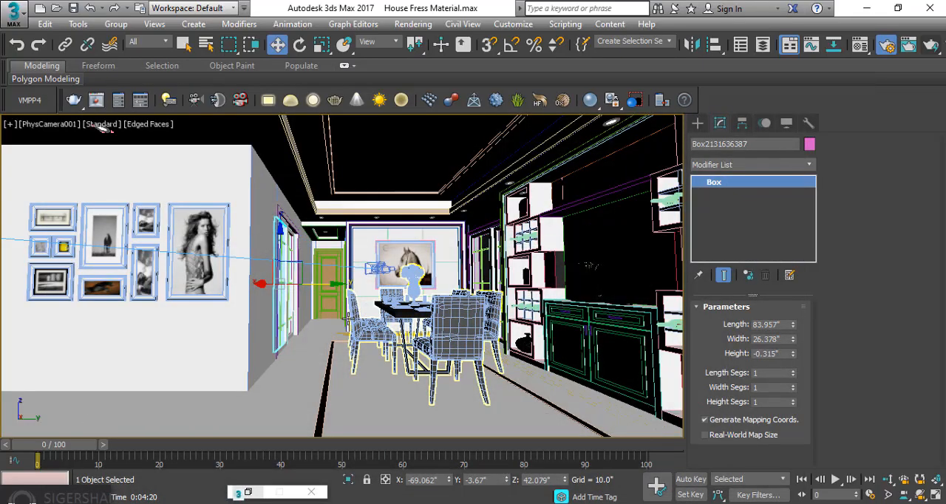
Isolate the room's wall object and show all of it from above in the perspective view
left_click(208, 363)
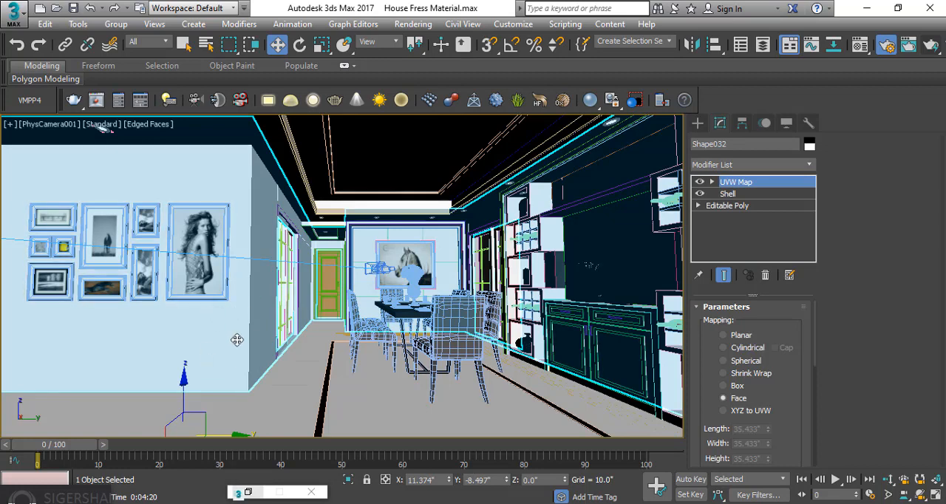
left_click(349, 479)
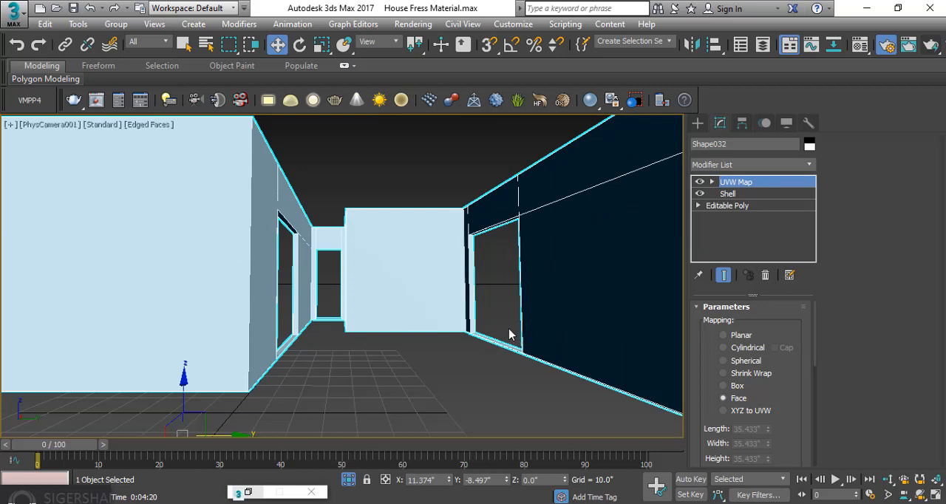
key("p")
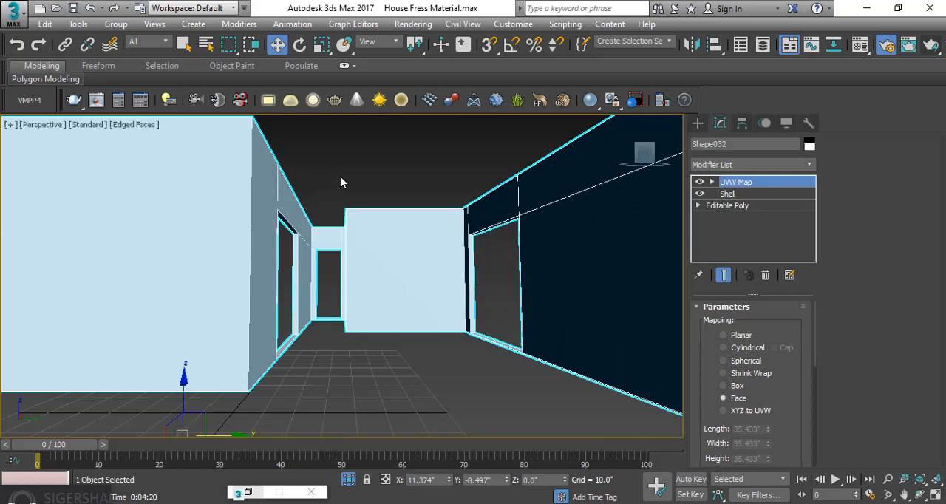
middle_click_drag(363, 174, 351, 200, "alt")
scroll(355, 205, "down", 10)
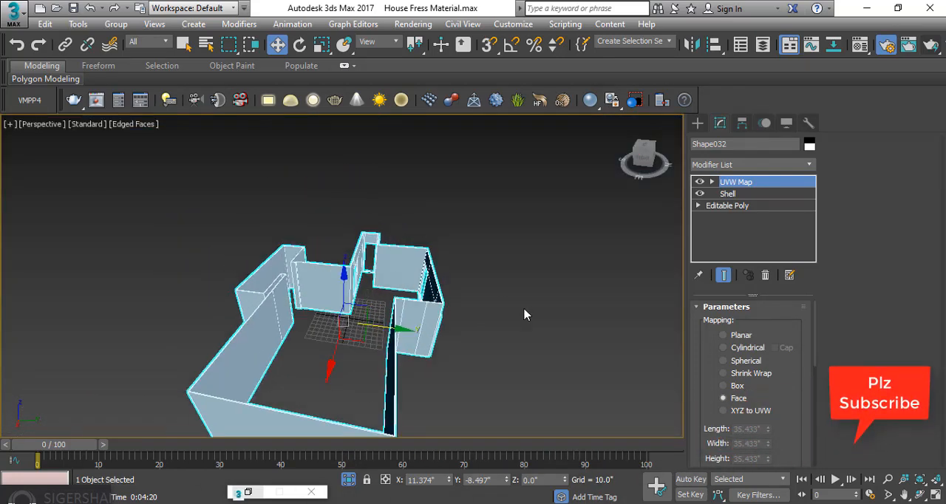
middle_click_drag(475, 347, 466, 347, "alt")
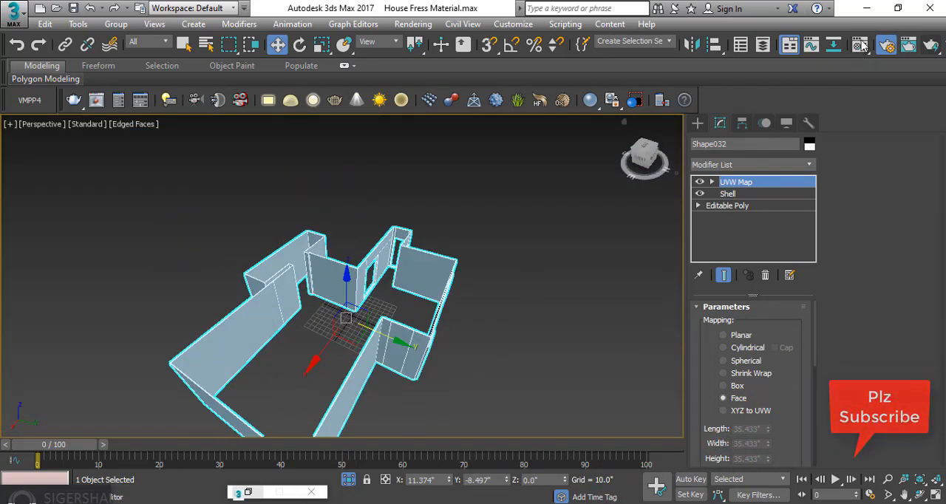
Make the fourth material sample slot active and open the V-Ray Material Presets Pro library
key("m")
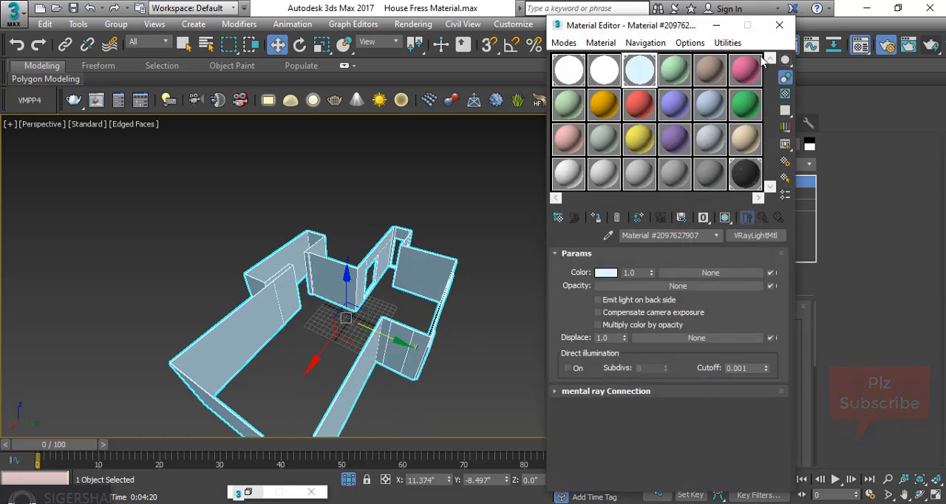
left_click(728, 43)
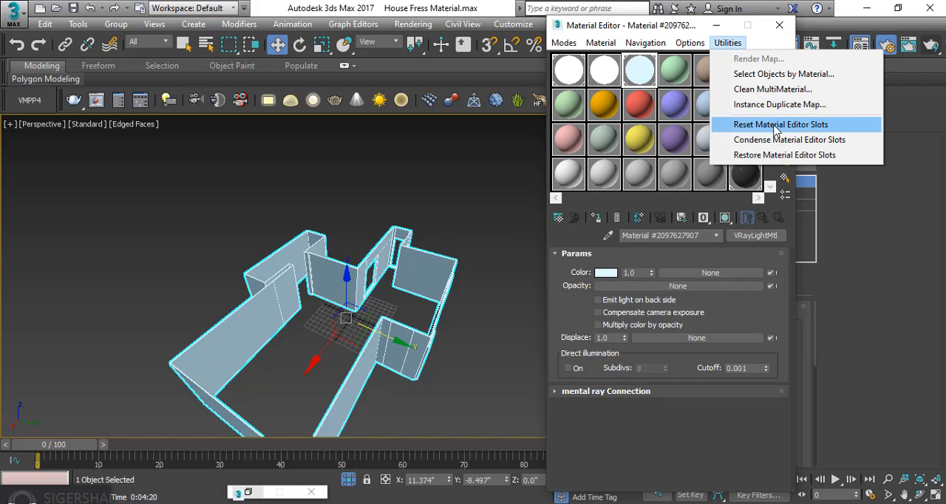
left_click(678, 79)
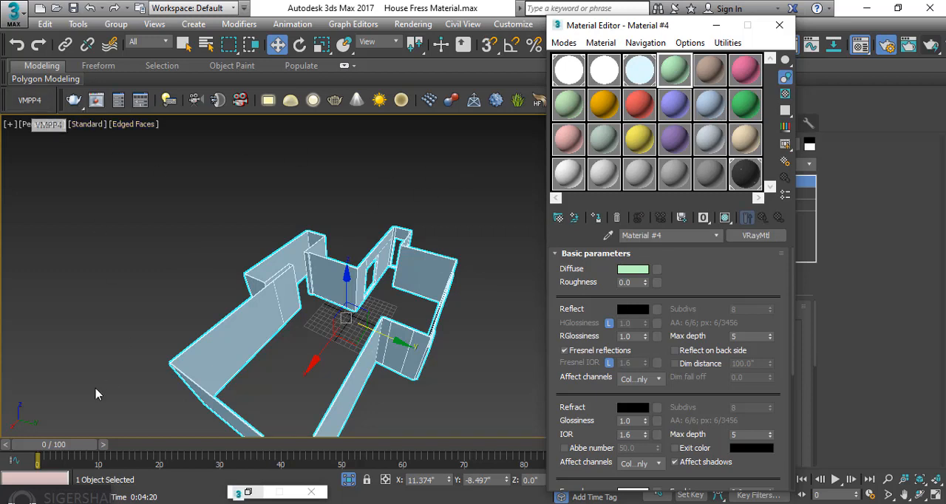
left_click(26, 111)
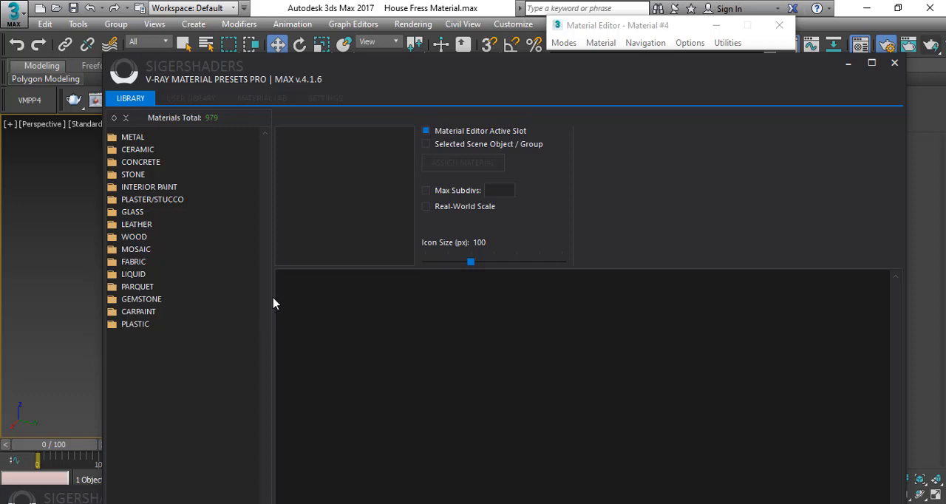
Load the Granite Grey preset from Interior Paint, Flat/Matte Sheen into the active material slot and put the library away
left_click(114, 138)
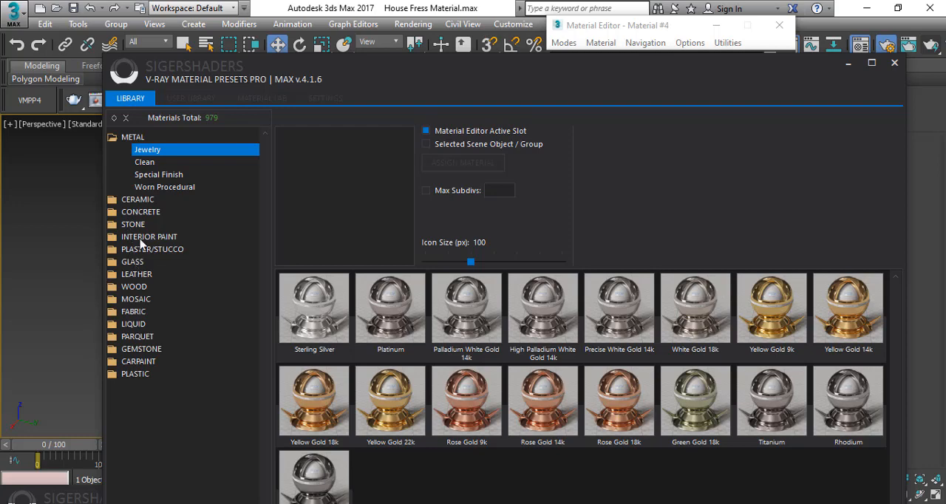
left_click(116, 238)
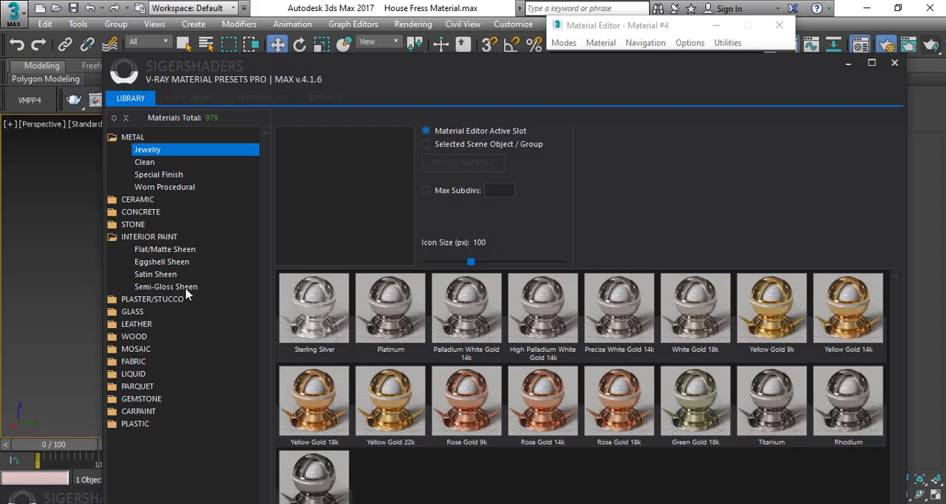
left_click(166, 254)
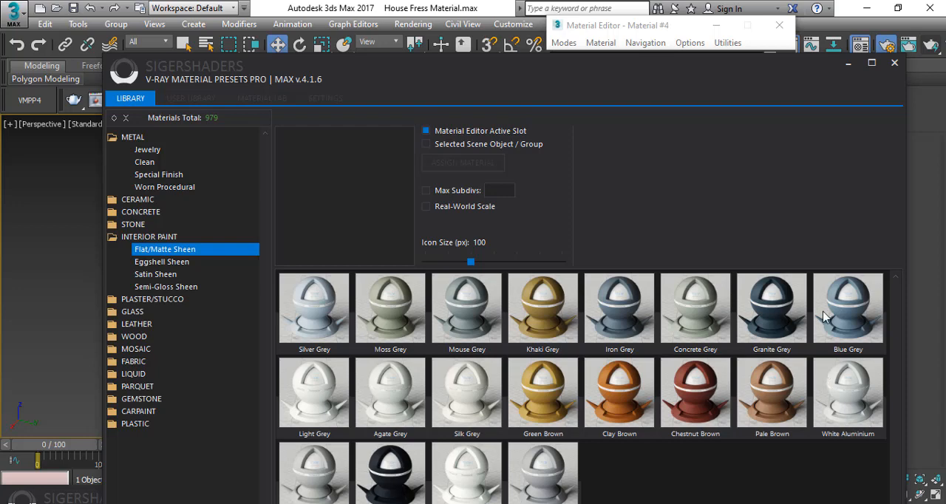
left_click(778, 316)
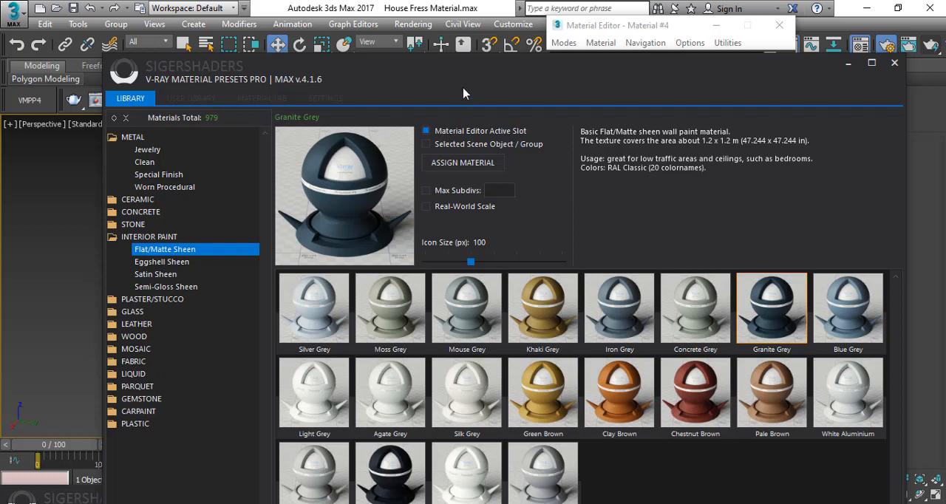
left_click_drag(455, 67, 542, 159)
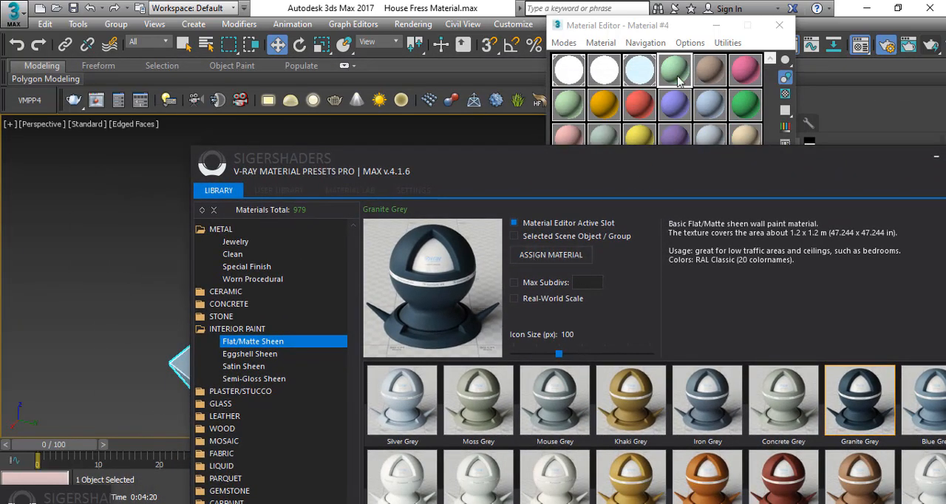
left_click(551, 259)
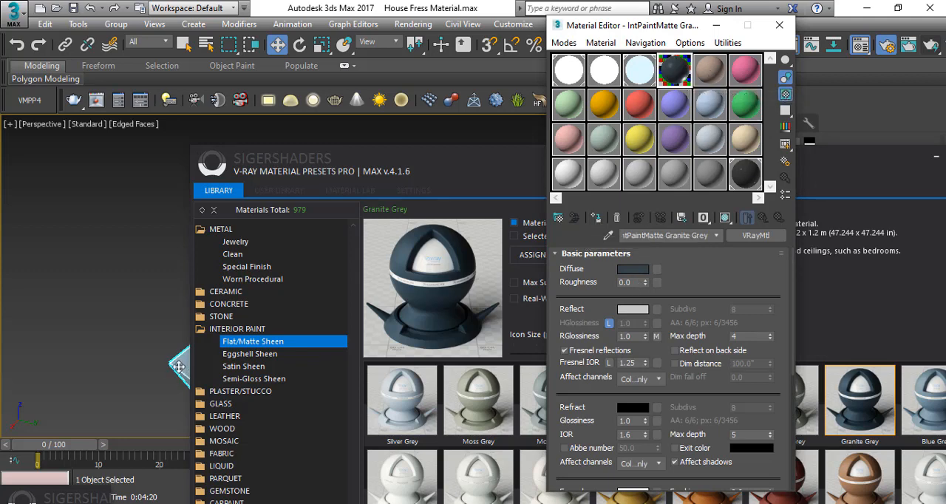
left_click(936, 157)
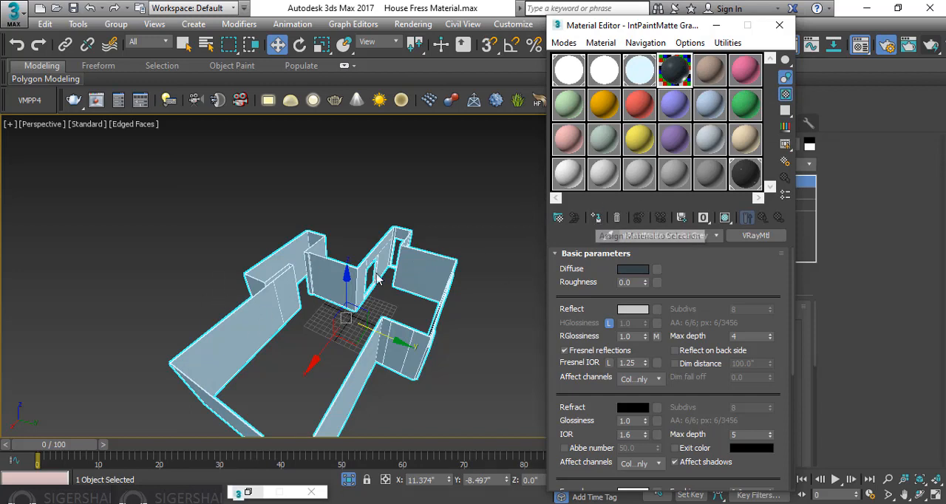
Assign the Granite Grey paint to the walls with shaded viewport display on, and end the isolation
left_click(598, 219)
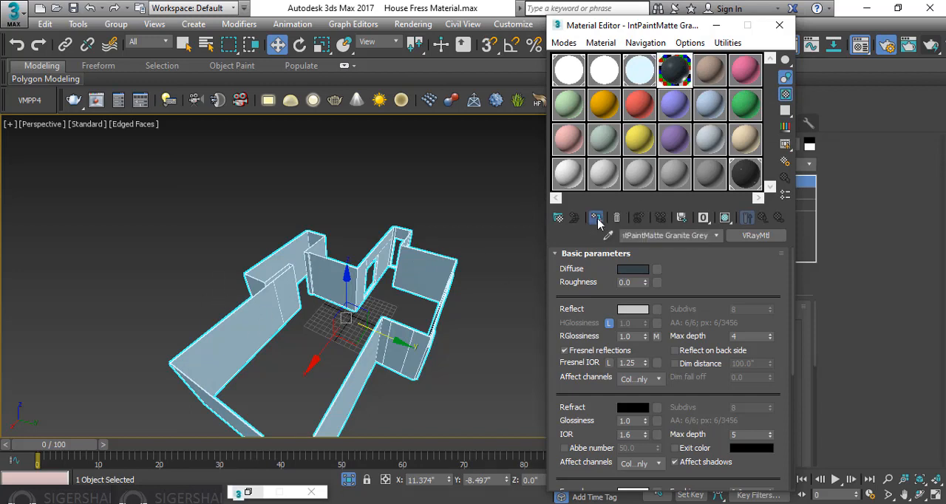
left_click(726, 219)
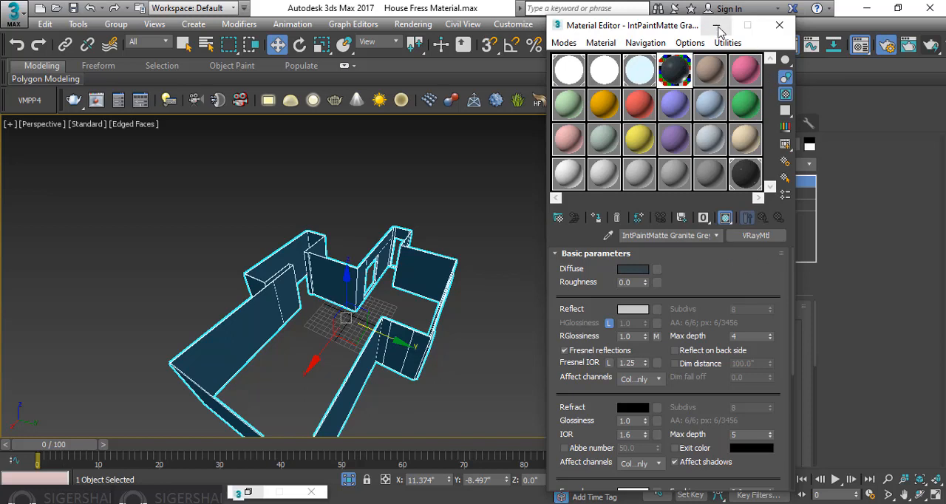
left_click(435, 203)
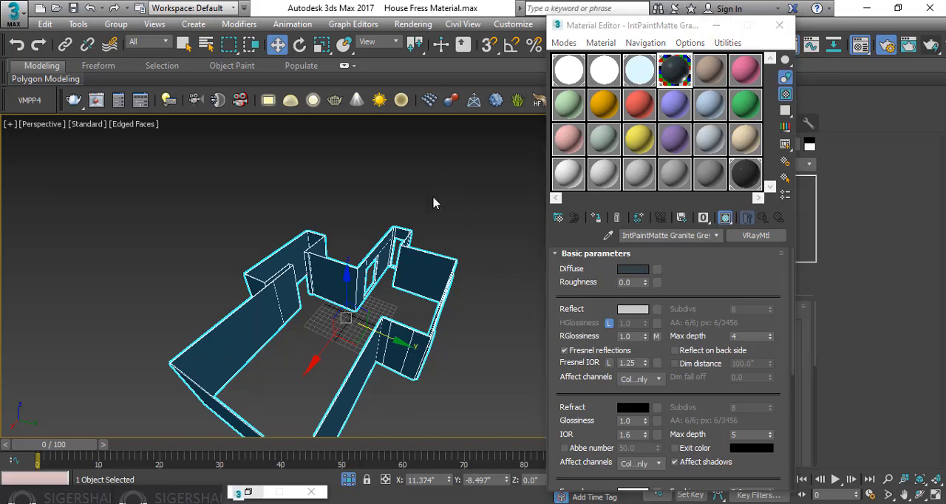
left_click(415, 346)
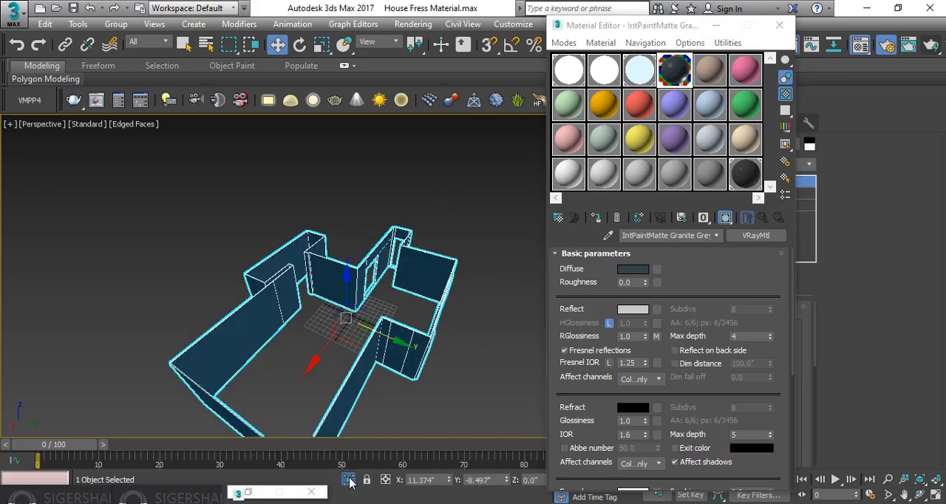
left_click(349, 479)
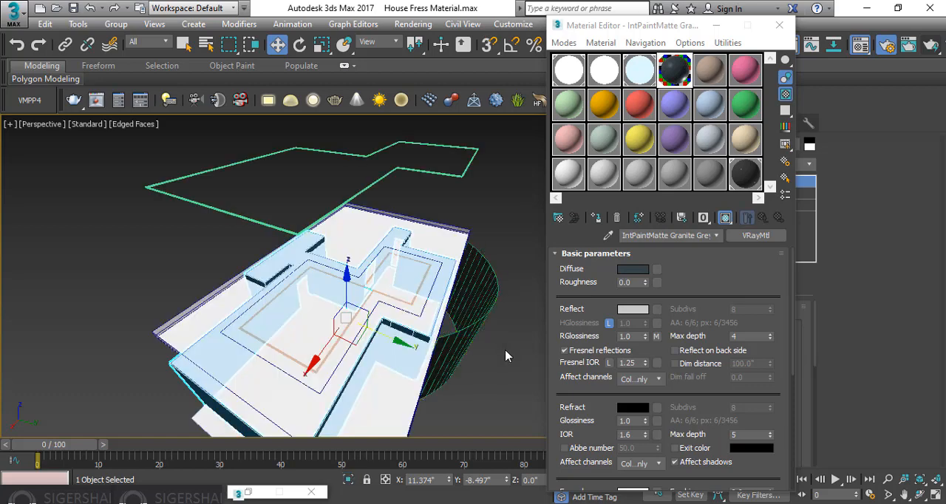
Hide the ceiling slab that covers the room from above
middle_click_drag(506, 357, 506, 348, "alt")
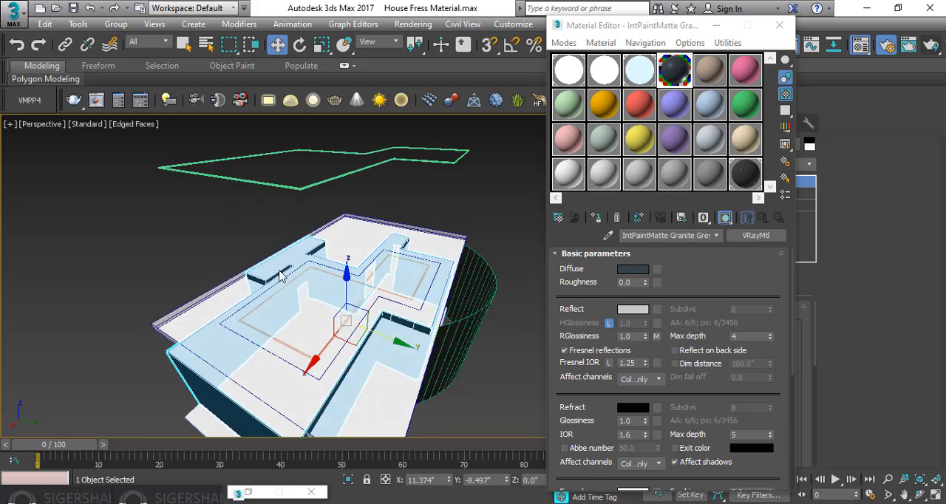
middle_click_drag(222, 332, 187, 289, "alt")
left_click(186, 289)
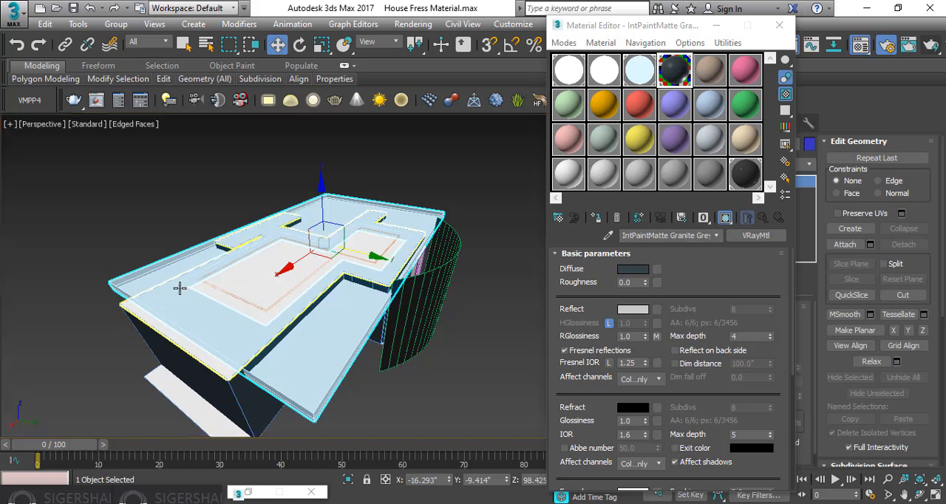
left_click(180, 287)
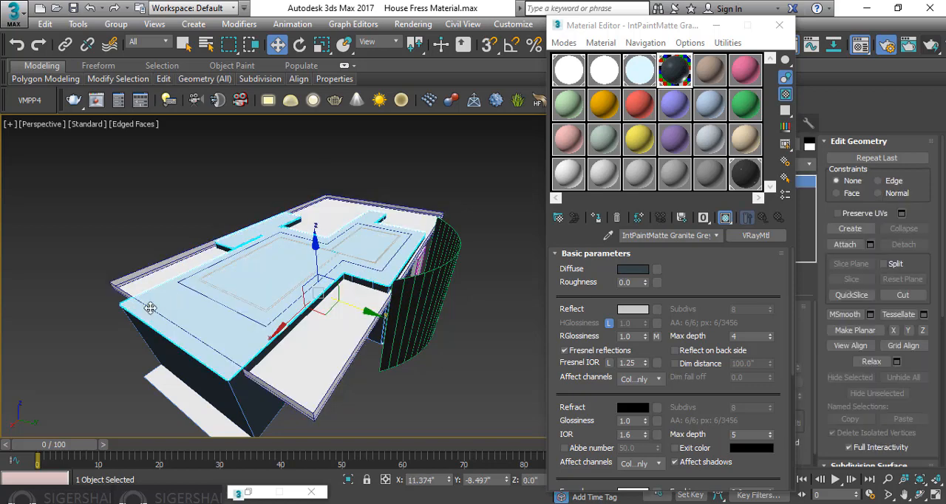
right_click(257, 279)
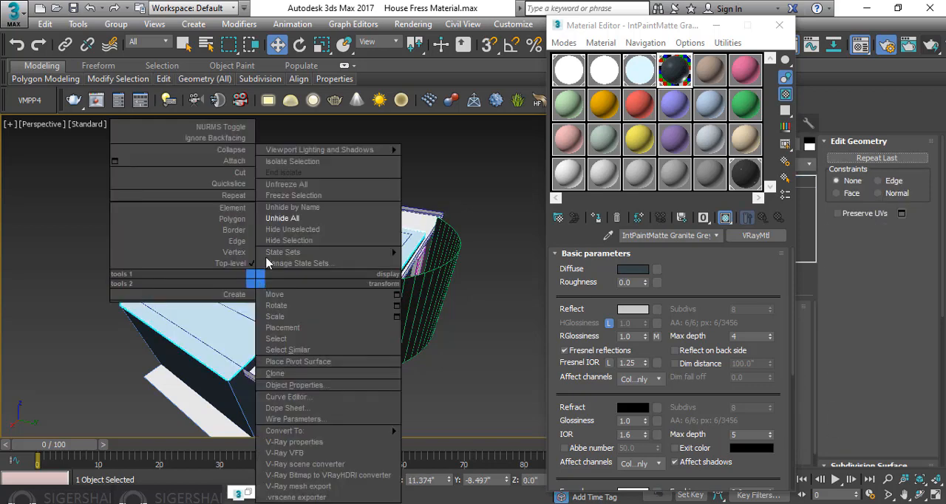
left_click(303, 241)
Select the outer frame around the built-in shelving unit in the dining area
scroll(302, 244, "up", 8)
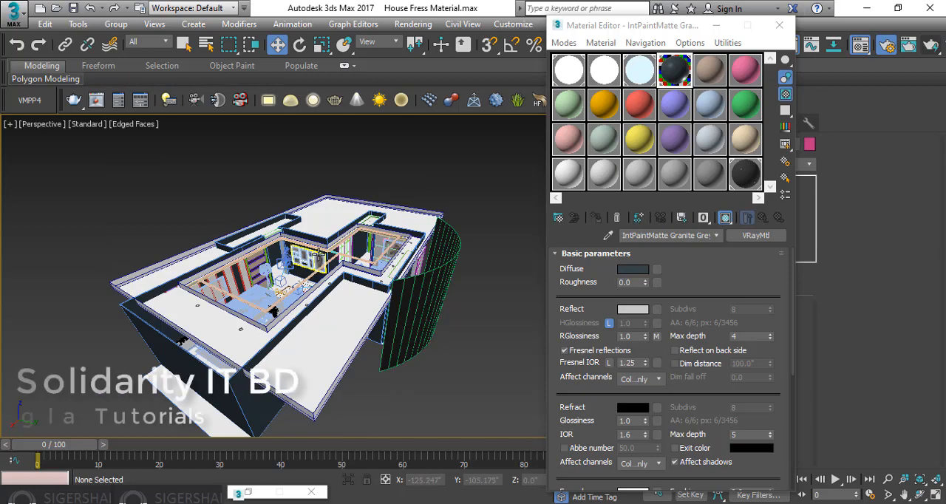
scroll(295, 262, "up", 5)
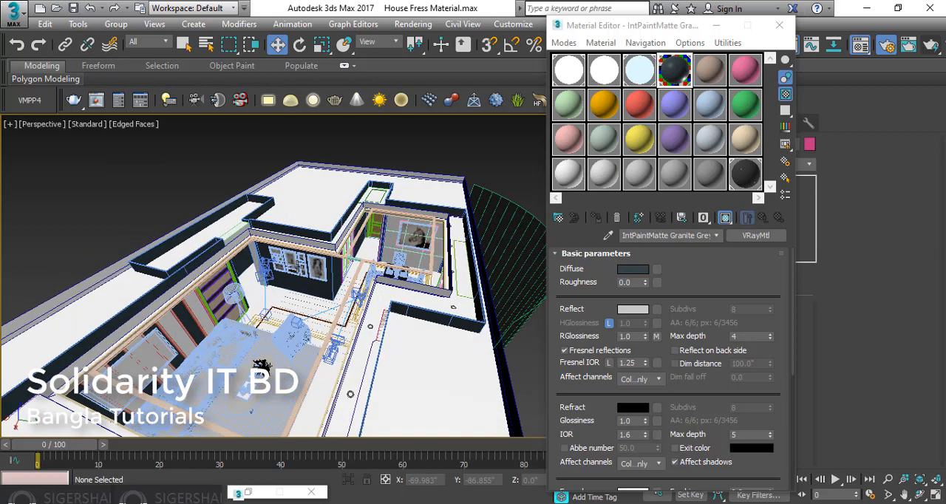
scroll(392, 274, "up", 6)
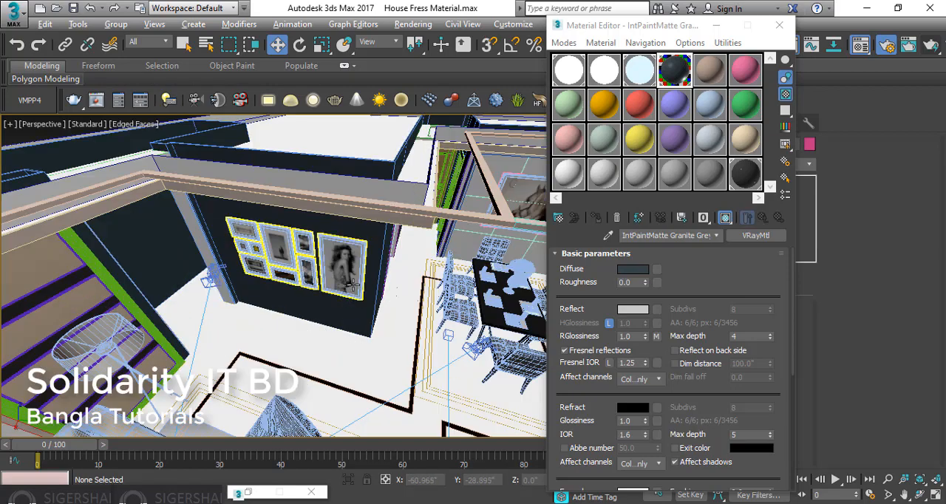
scroll(432, 264, "down", 6)
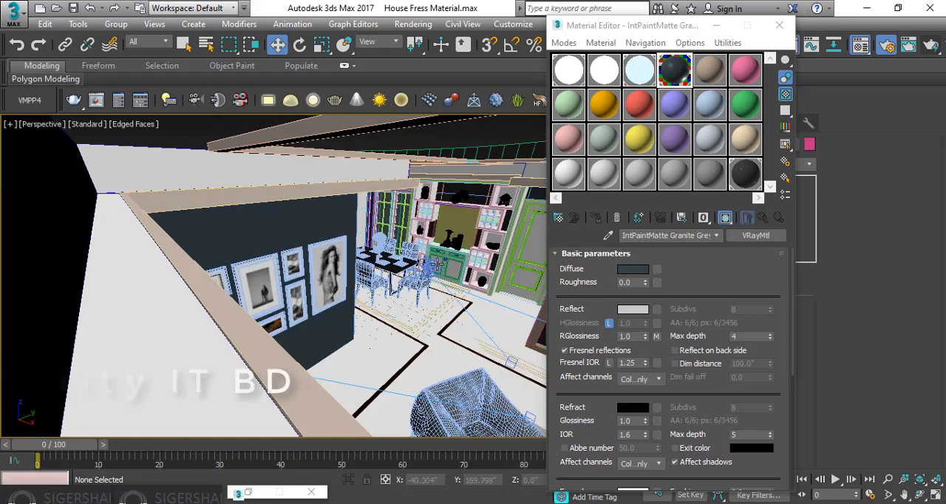
scroll(358, 279, "down", 5)
scroll(358, 279, "up", 6)
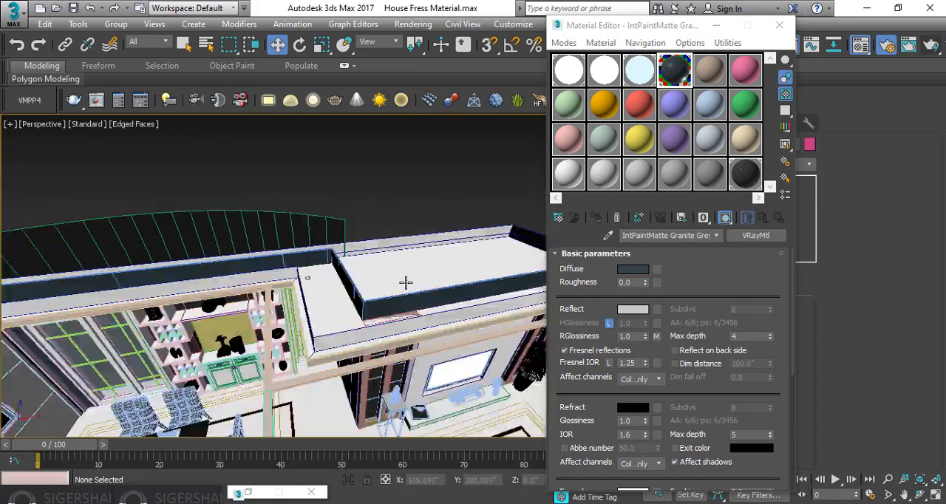
middle_click_drag(330, 238, 329, 260, "alt")
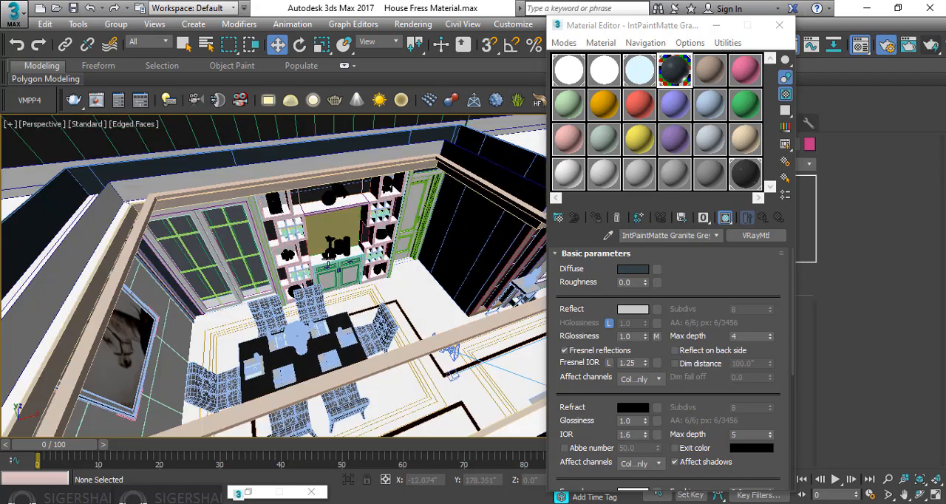
scroll(334, 232, "up", 3)
middle_click_drag(430, 220, 413, 207, "alt")
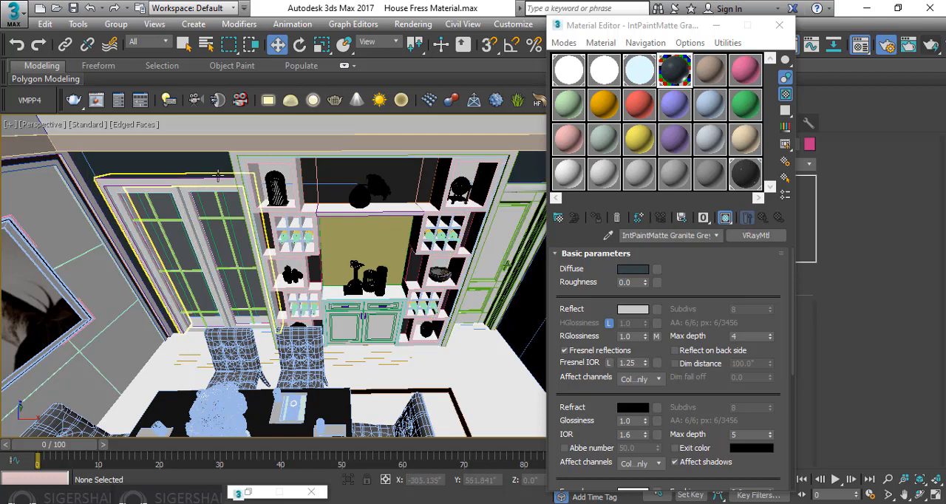
left_click(392, 259)
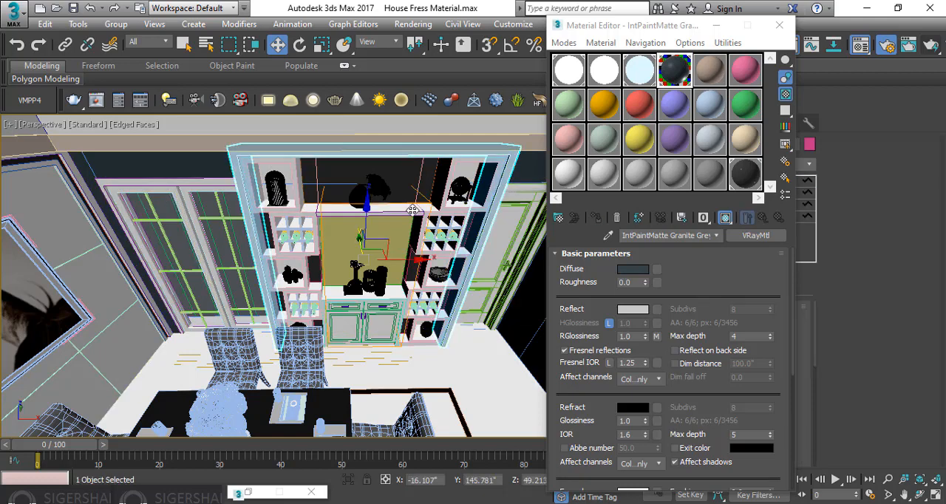
scroll(399, 259, "up", 2)
middle_click_drag(400, 259, 309, 305)
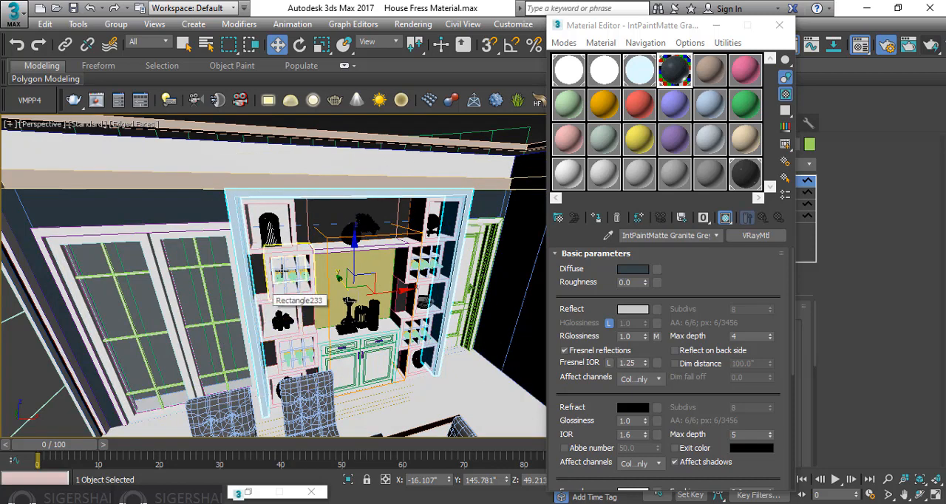
Make the fifth material sample slot active and bring the V-Ray Material Presets Pro library back into view
left_click(709, 71)
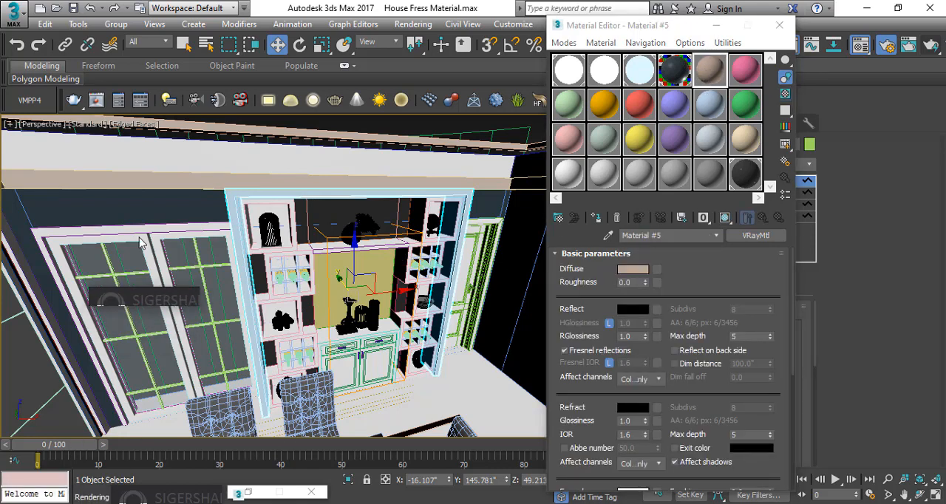
left_click(176, 197)
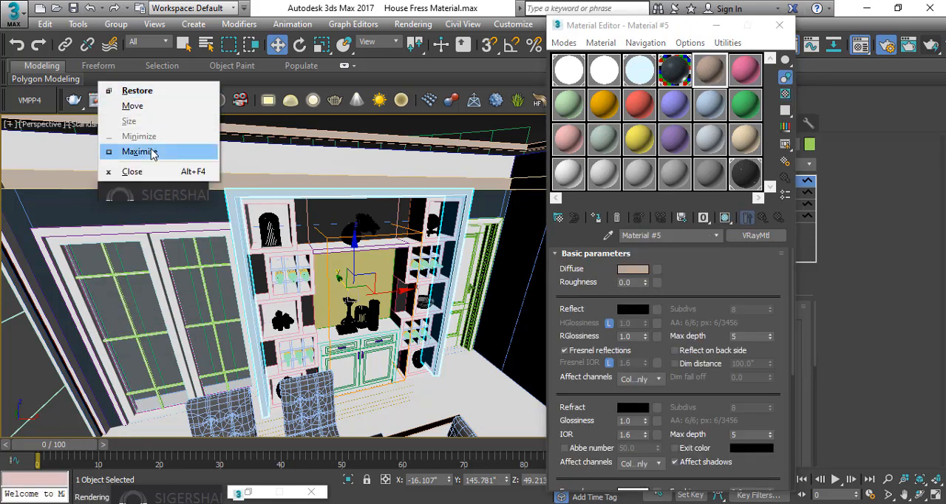
left_click(152, 153)
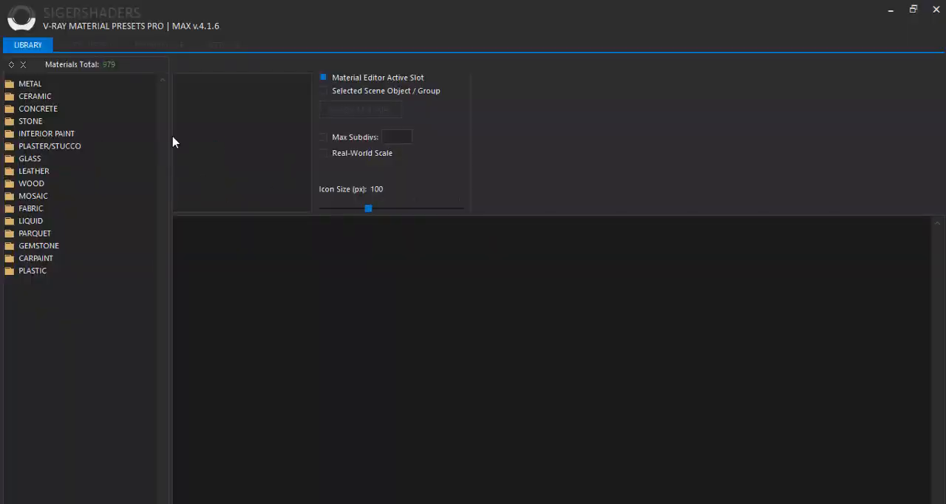
left_click(917, 11)
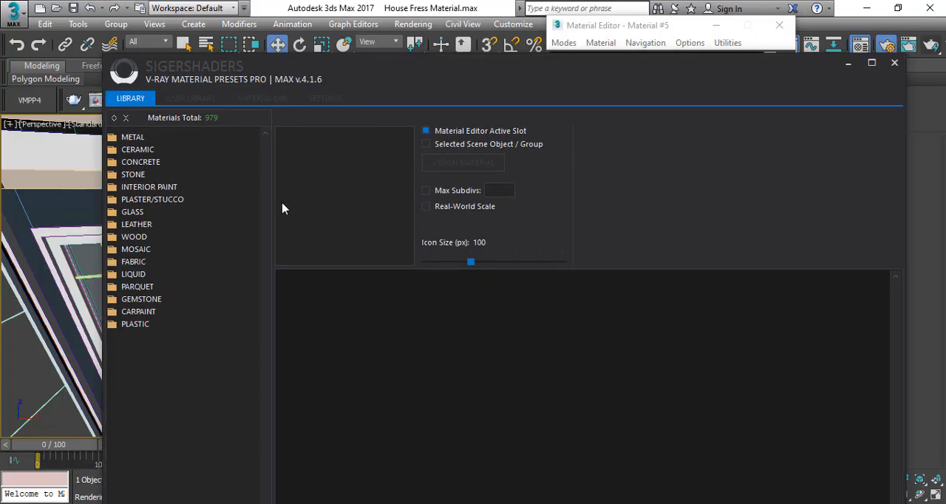
Load the Clay Brown preset from Interior Paint, Flat/Matte Sheen into the active material slot
left_click(114, 202)
left_click(113, 199)
left_click(114, 189)
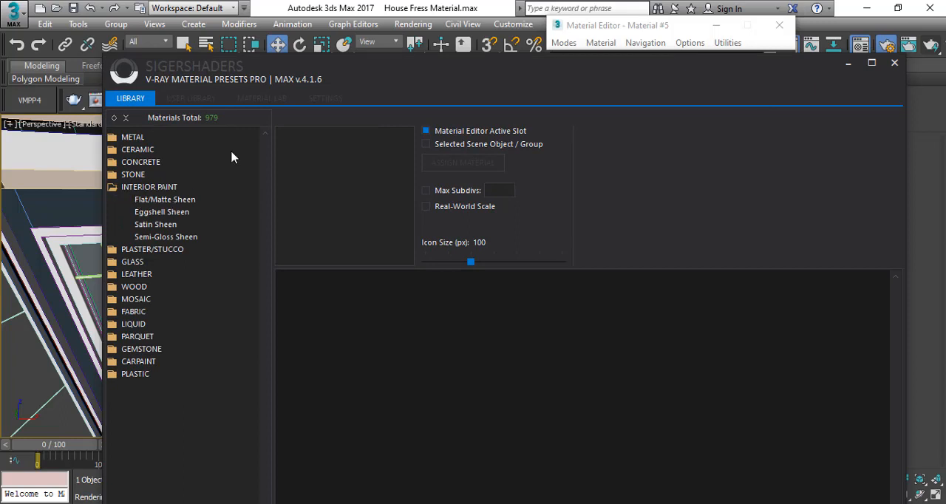
left_click(156, 201)
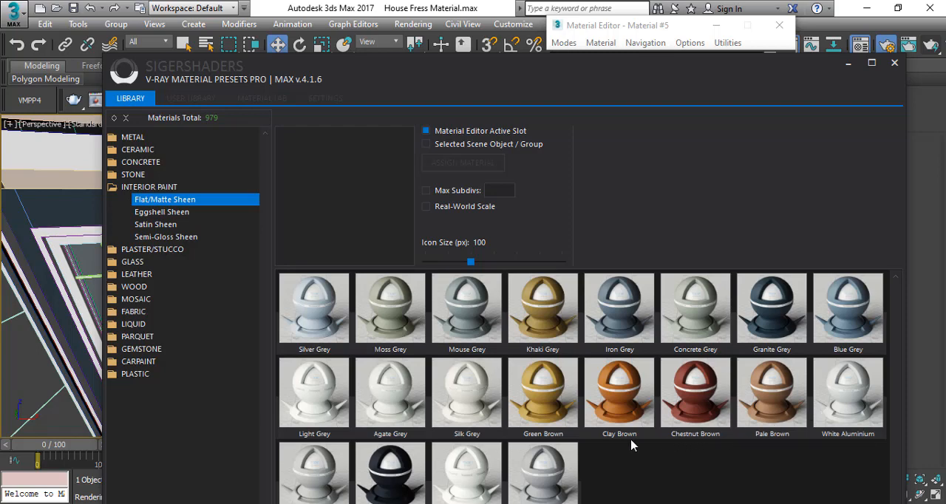
left_click(627, 411)
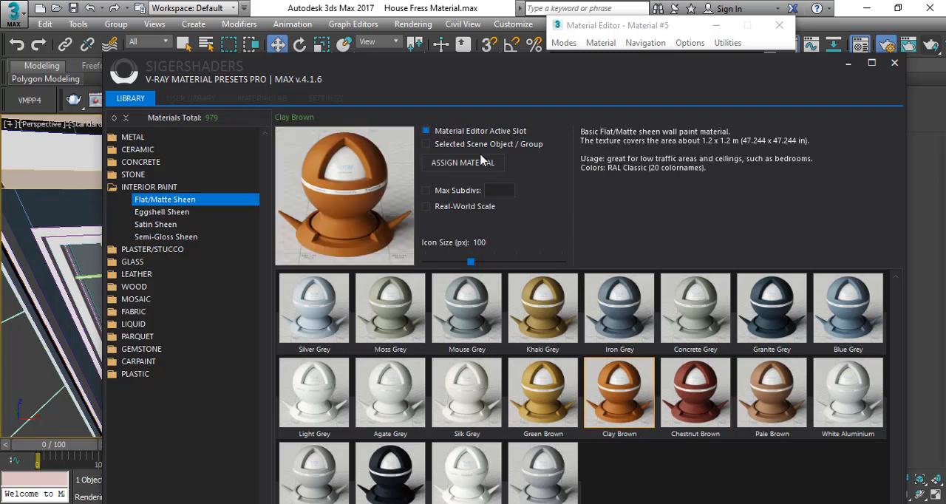
left_click(630, 27)
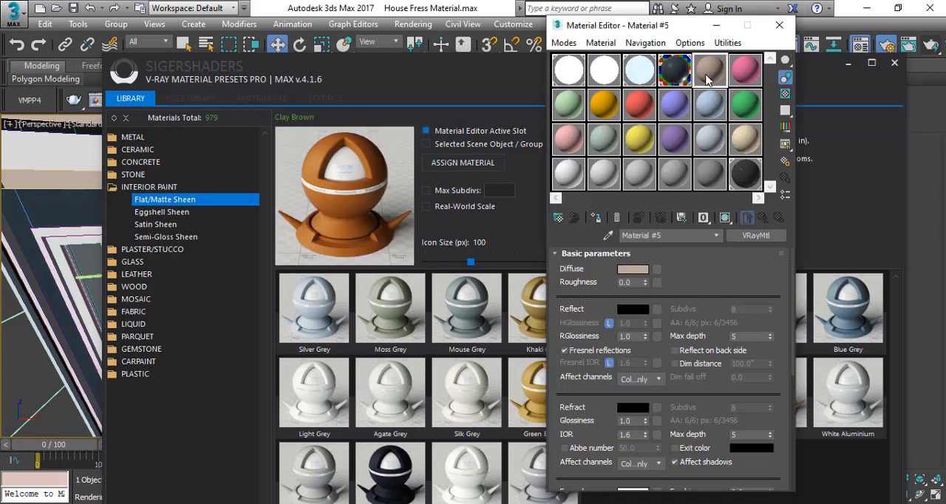
left_click(448, 163)
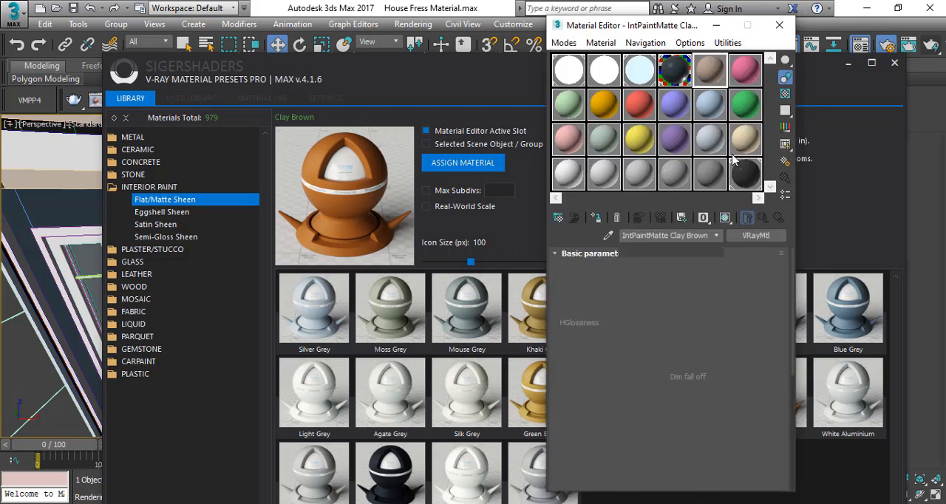
Load the Mouse Grey Flat/Matte Sheen preset into the sixth material slot and put the library away
left_click(744, 76)
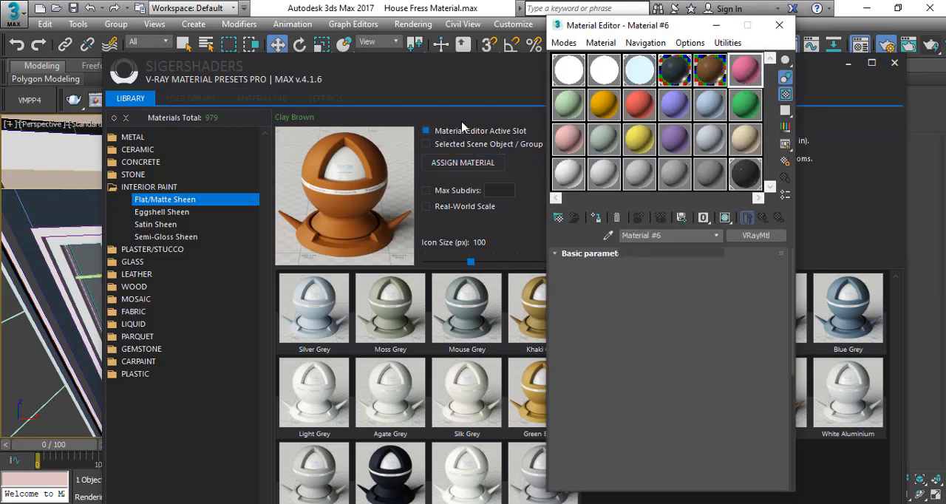
left_click(395, 94)
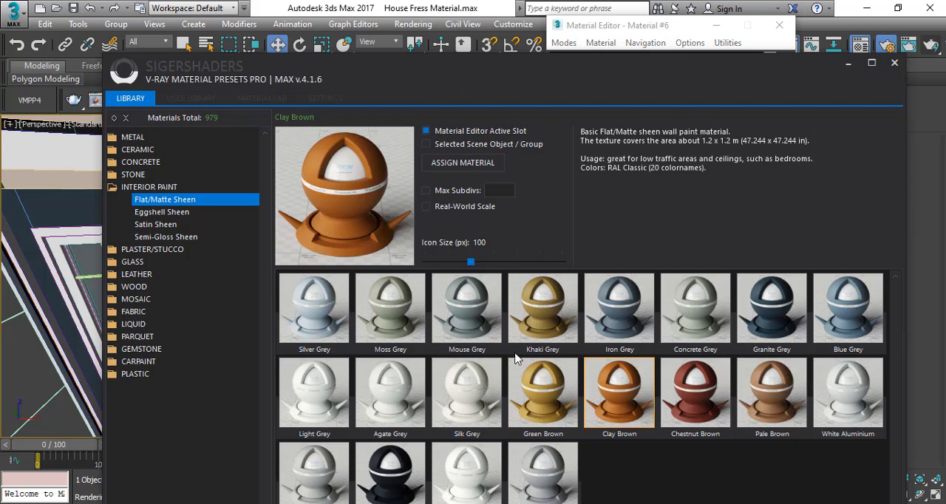
left_click(469, 325)
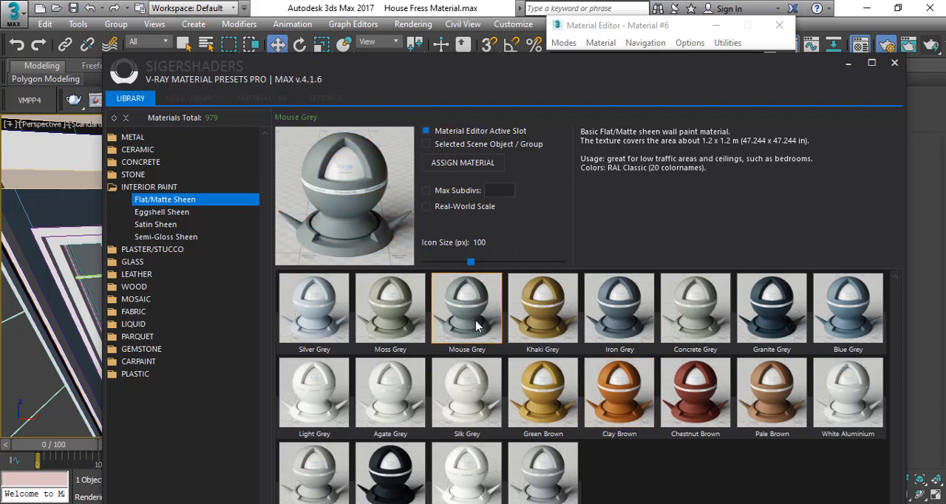
left_click(460, 166)
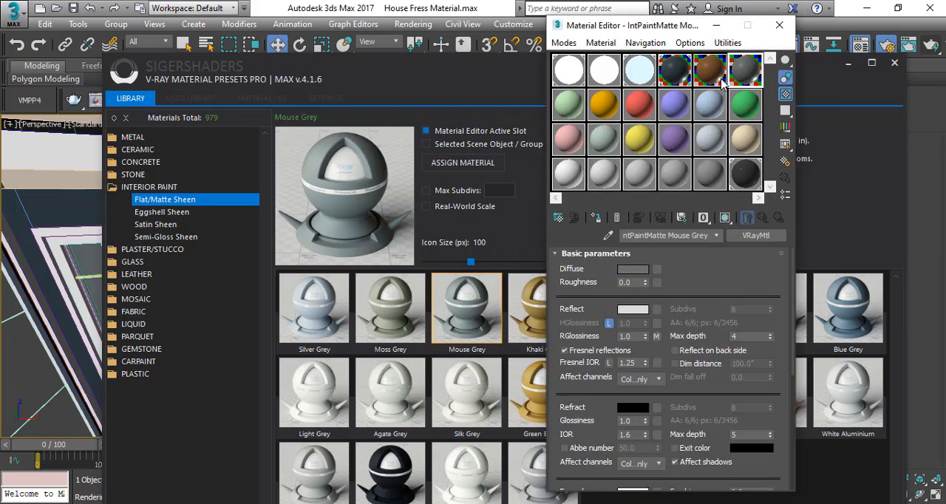
left_click(849, 63)
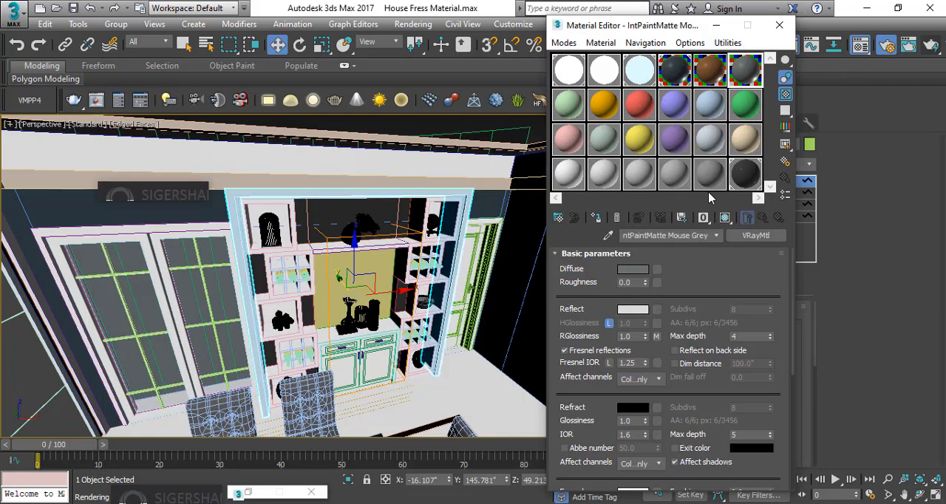
Assign the Clay Brown paint to the outer frame of the shelving unit
left_click(234, 198)
left_click(695, 72)
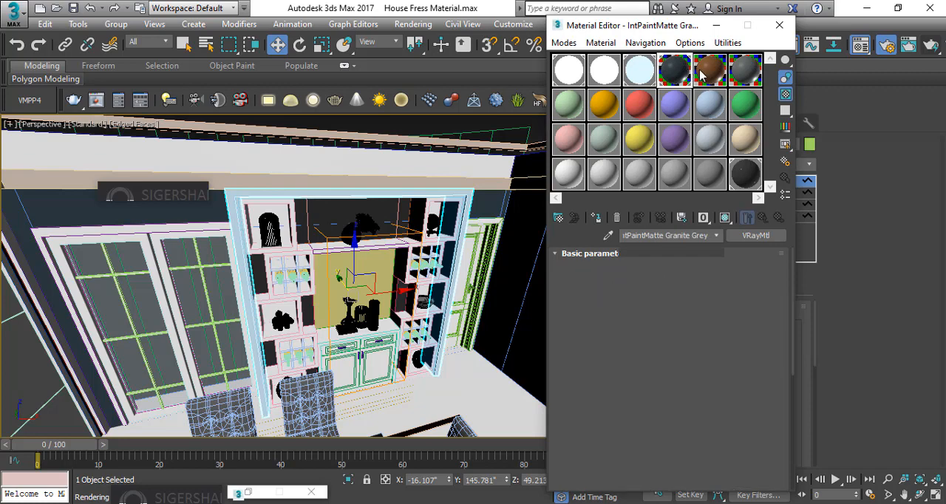
left_click(597, 219)
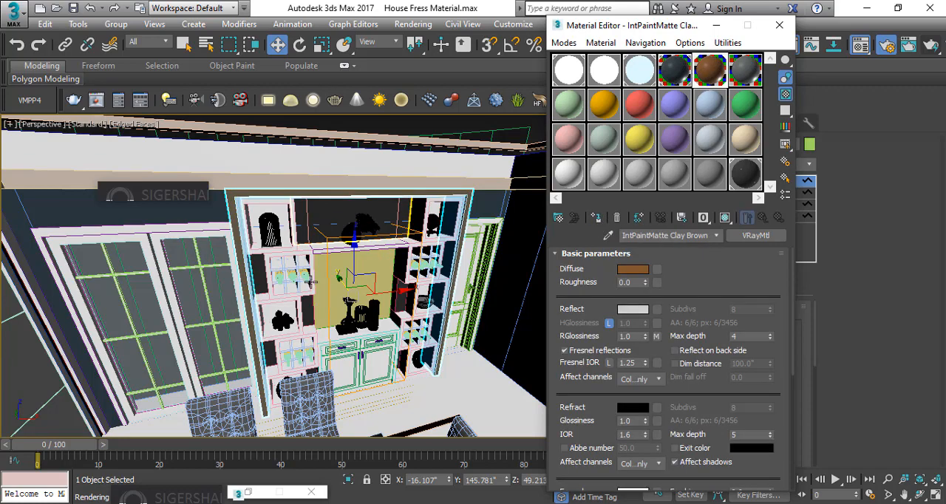
Select the upper boxes of the left shelf column and all the boxes of the right shelf column together
middle_click_drag(343, 247, 285, 280, "alt")
scroll(281, 272, "up", 5)
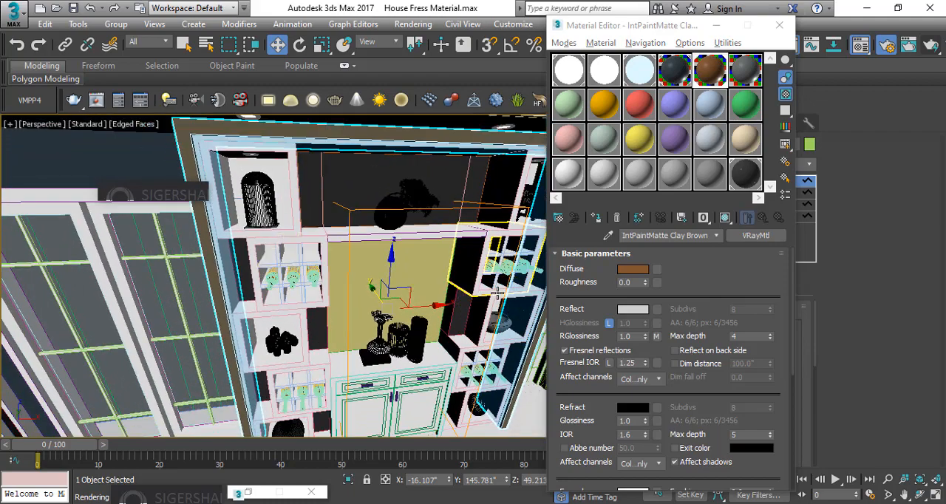
middle_click_drag(339, 271, 243, 266, "alt")
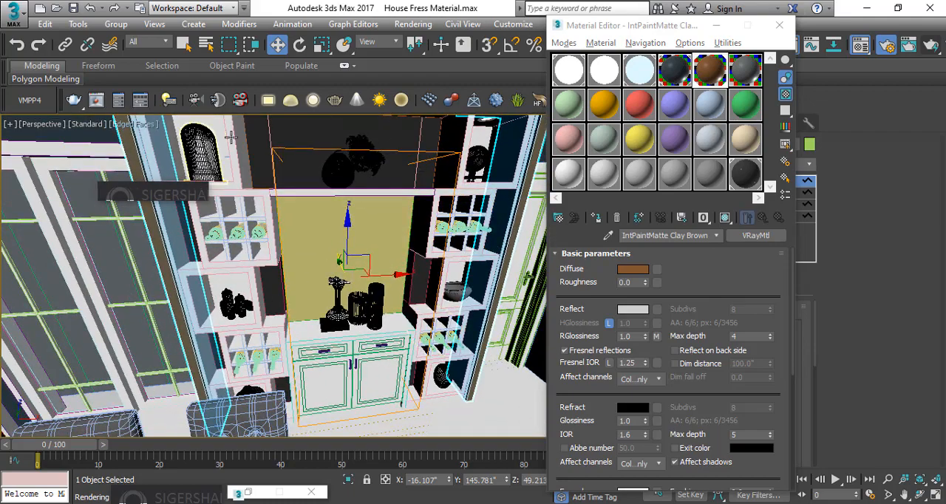
left_click(200, 221)
left_click(198, 224, "ctrl")
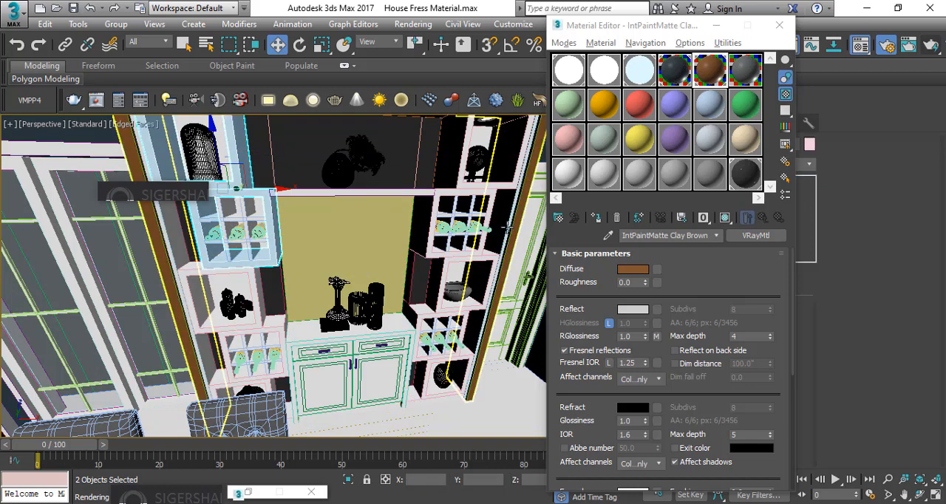
left_click(433, 212, "ctrl")
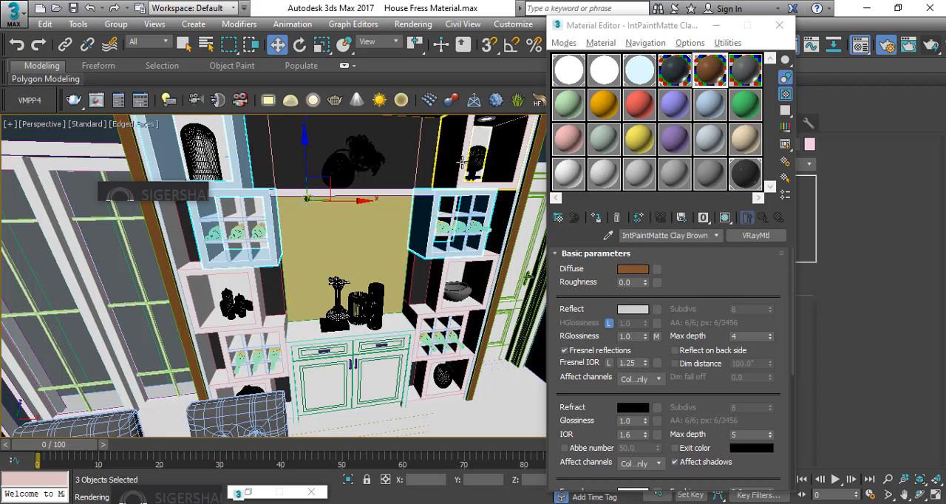
left_click(463, 163, "ctrl")
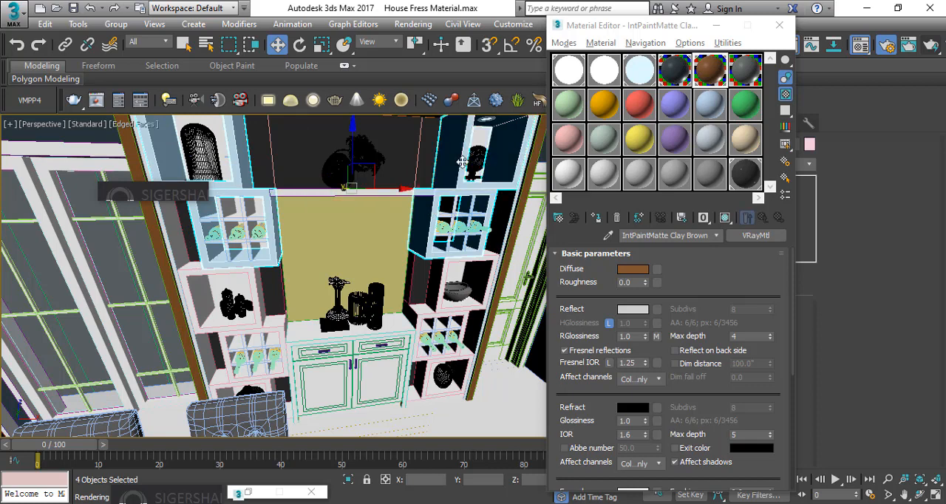
left_click(490, 261, "ctrl")
left_click(440, 327, "ctrl")
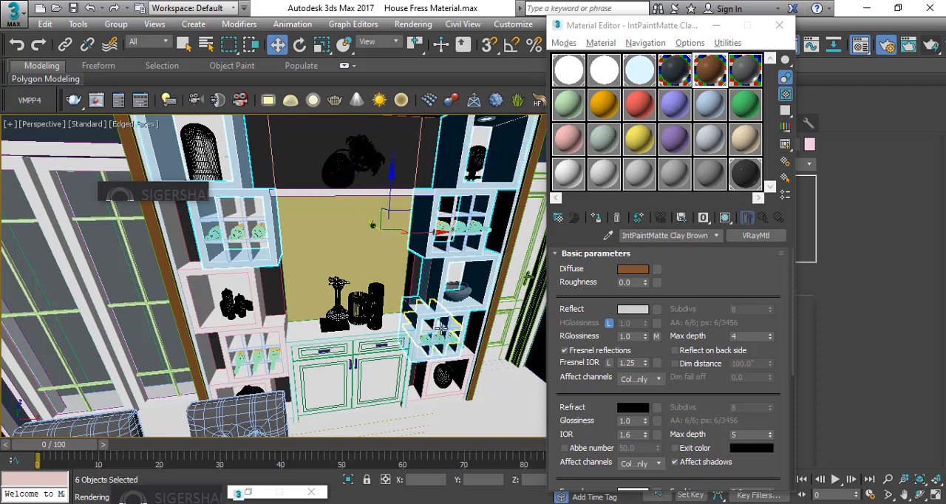
left_click(435, 325, "ctrl")
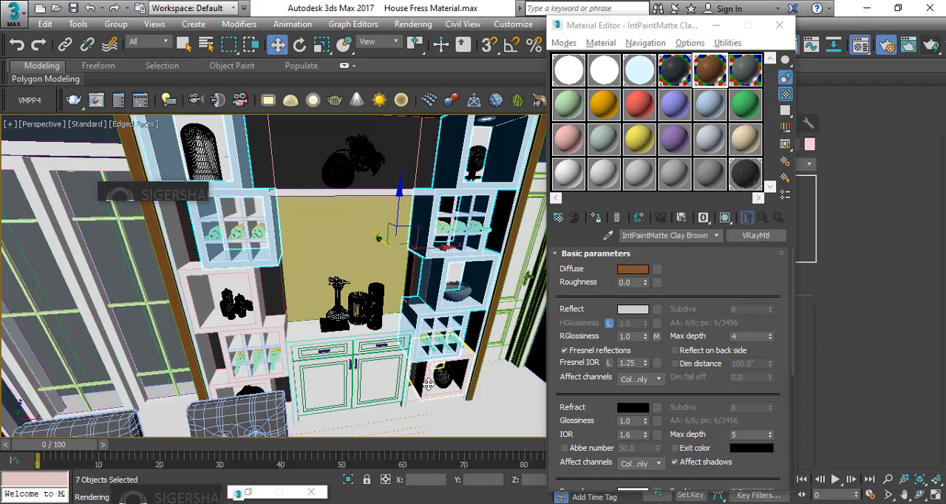
left_click(429, 384, "ctrl")
Add the remaining boxes of the left shelf column, down to the lowest compartment, to the selection
left_click(227, 344, "ctrl")
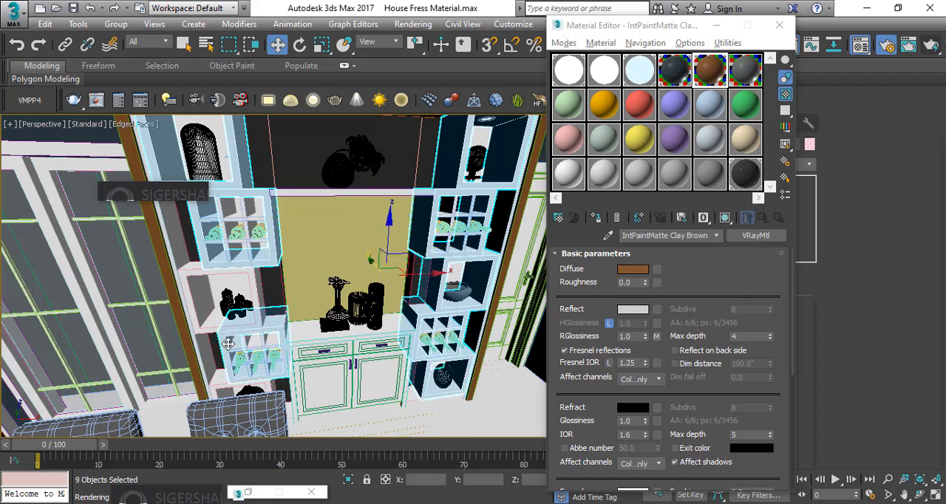
left_click(204, 303, "ctrl")
middle_click_drag(265, 297, 284, 299, "alt")
scroll(253, 290, "up", 2)
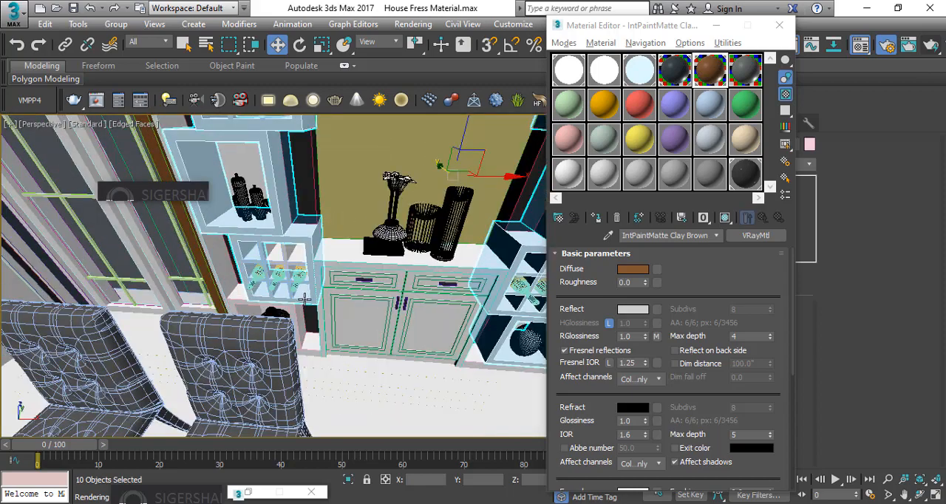
scroll(301, 300, "up", 2)
scroll(266, 277, "up", 2)
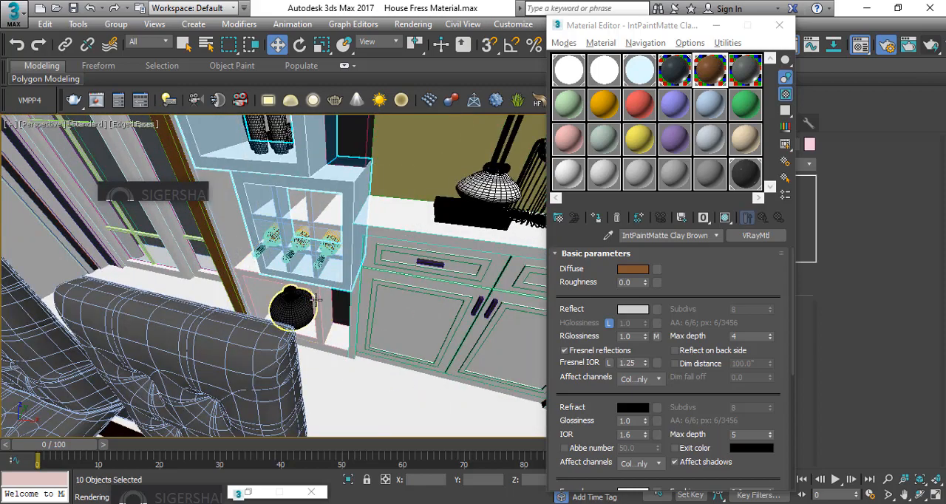
left_click(275, 284, "ctrl")
left_click(316, 207, "ctrl")
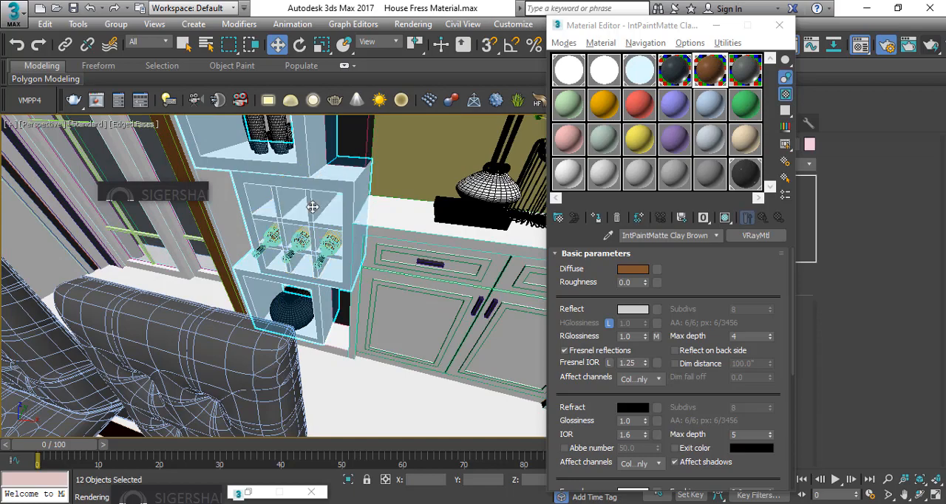
middle_click_drag(359, 171, 371, 298)
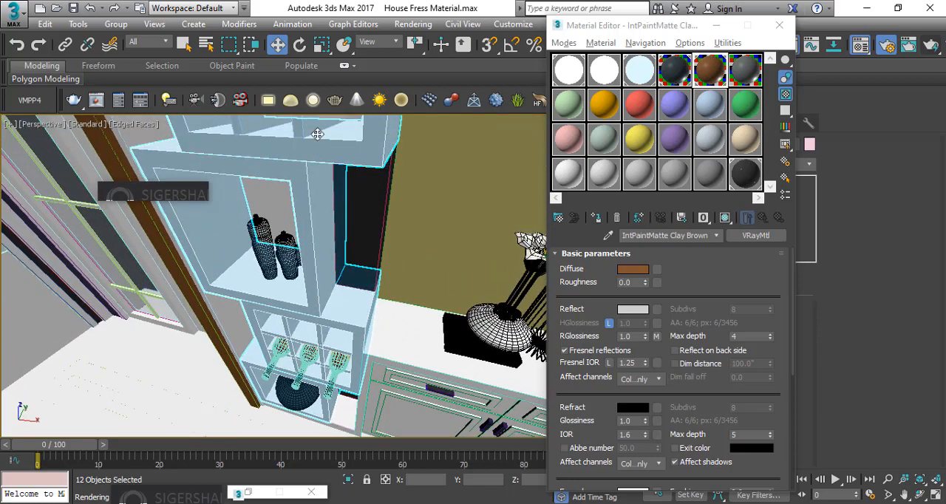
middle_click_drag(318, 134, 356, 312)
left_click(372, 188, "ctrl")
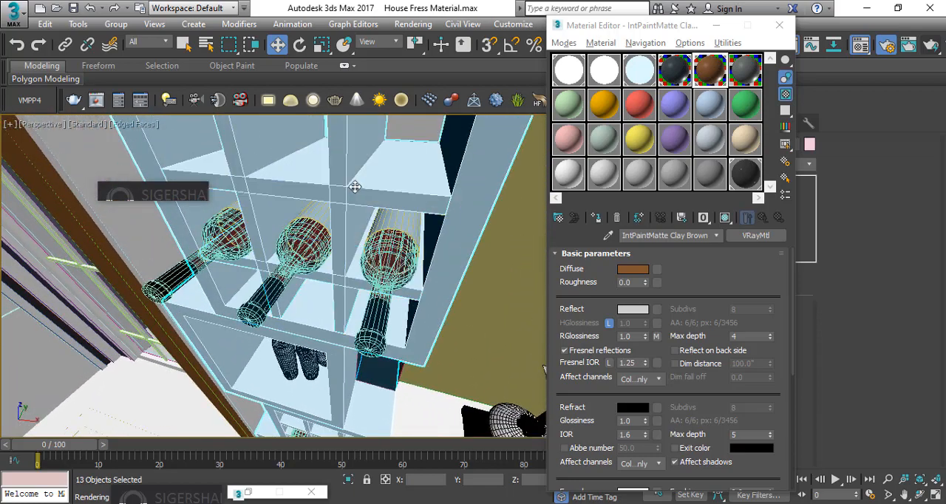
Check the selected shelf boxes on both sides and assign the Mouse Grey paint to them
scroll(472, 215, "down", 3)
middle_click_drag(457, 221, 385, 255, "alt")
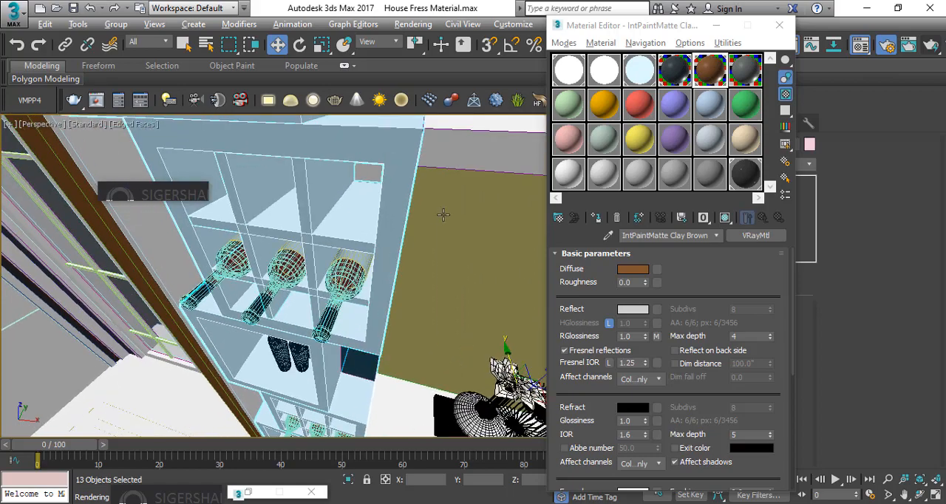
scroll(479, 198, "up", 4)
scroll(479, 198, "down", 4)
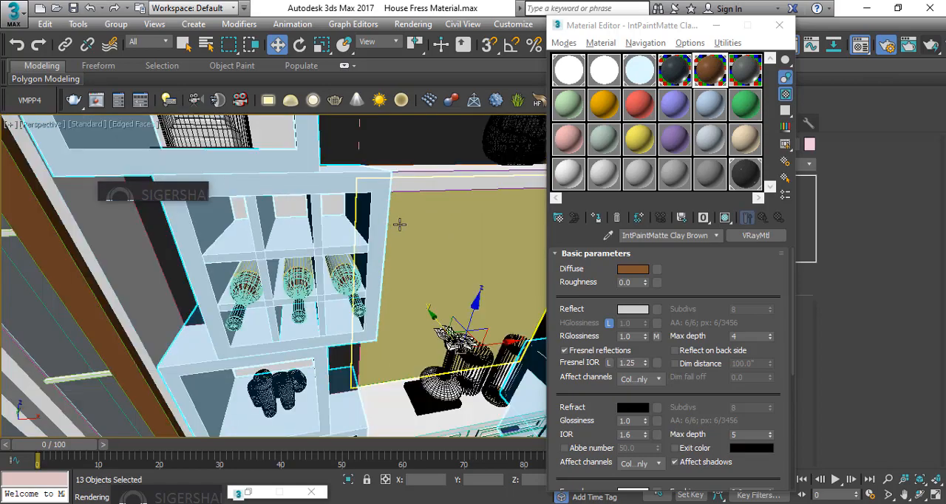
scroll(442, 187, "down", 2)
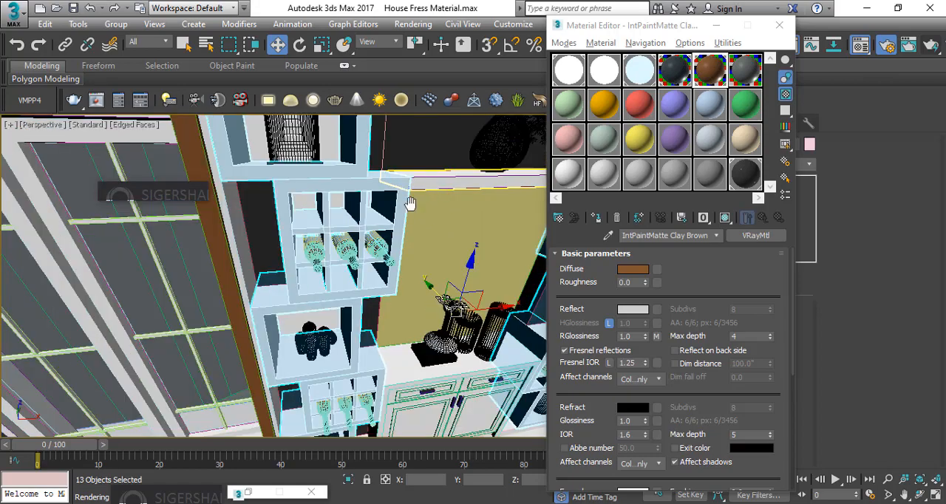
middle_click_drag(410, 203, 399, 230)
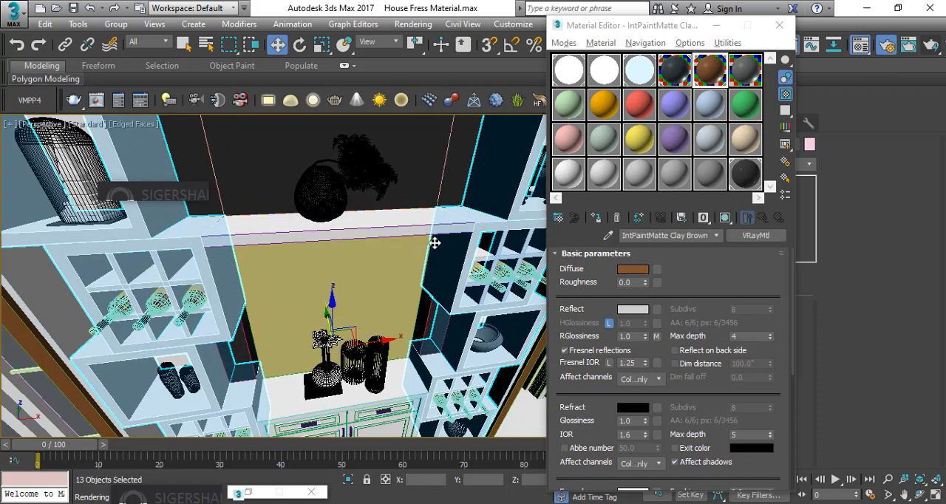
middle_click_drag(411, 232, 387, 276, "alt")
middle_click_drag(447, 267, 455, 214)
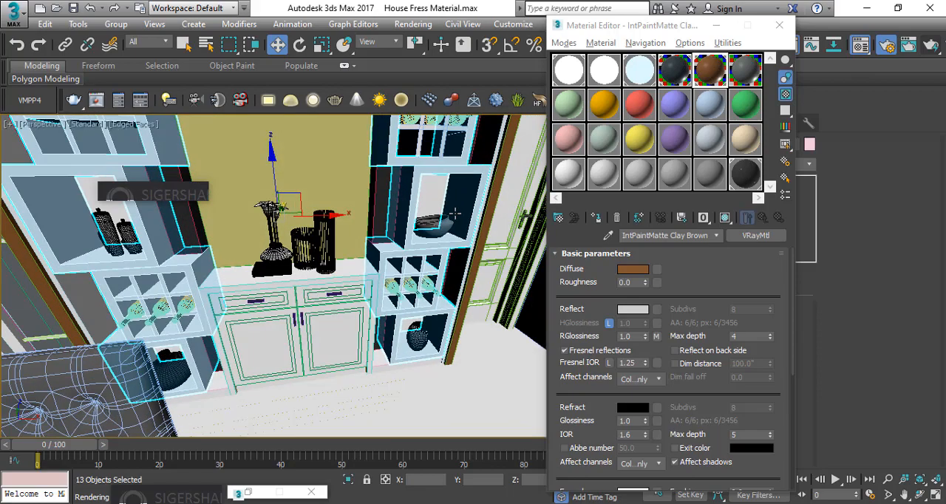
left_click(743, 74)
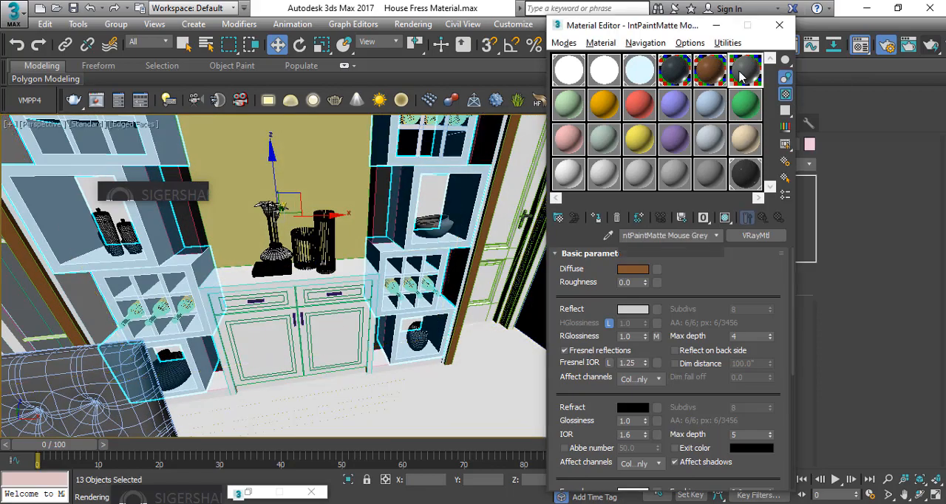
left_click(595, 218)
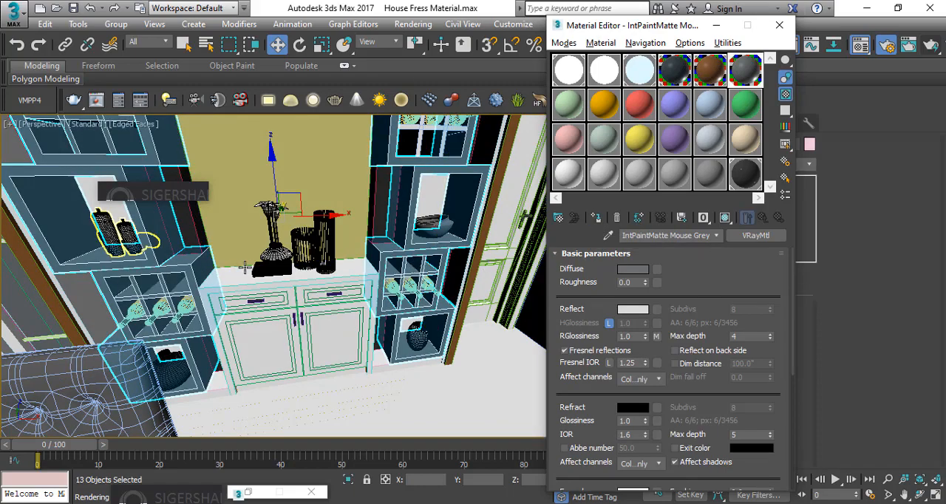
Assign the Clay Brown paint to the three base plinths beneath the two shelf columns and the central cabinet
middle_click_drag(283, 268, 298, 223)
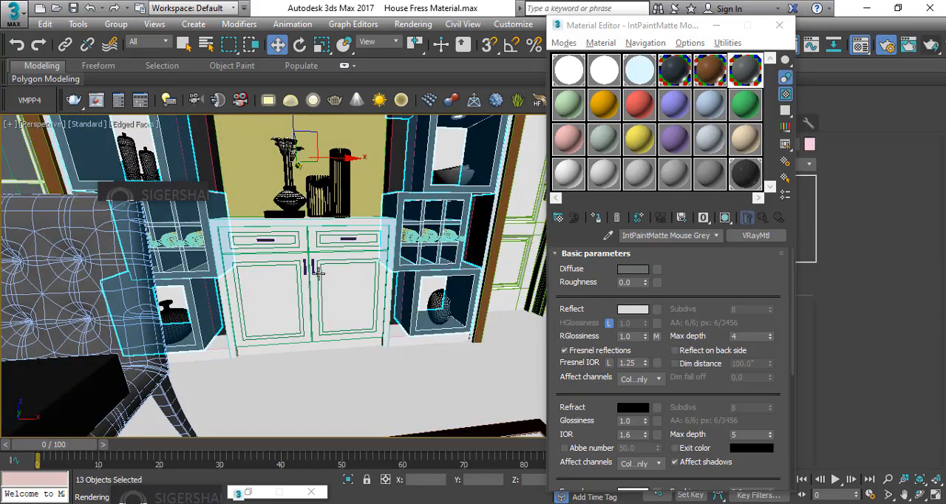
middle_click_drag(406, 296, 377, 316, "alt")
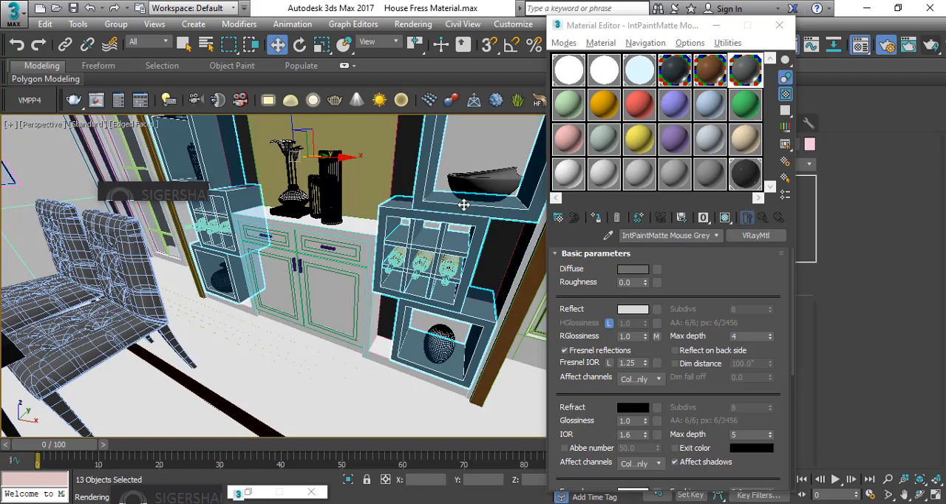
left_click(470, 143)
mouse_move(331, 243)
middle_mouse_down("alt")
mouse_move(363, 236)
mouse_move(292, 249)
mouse_move(349, 247)
middle_mouse_up("alt")
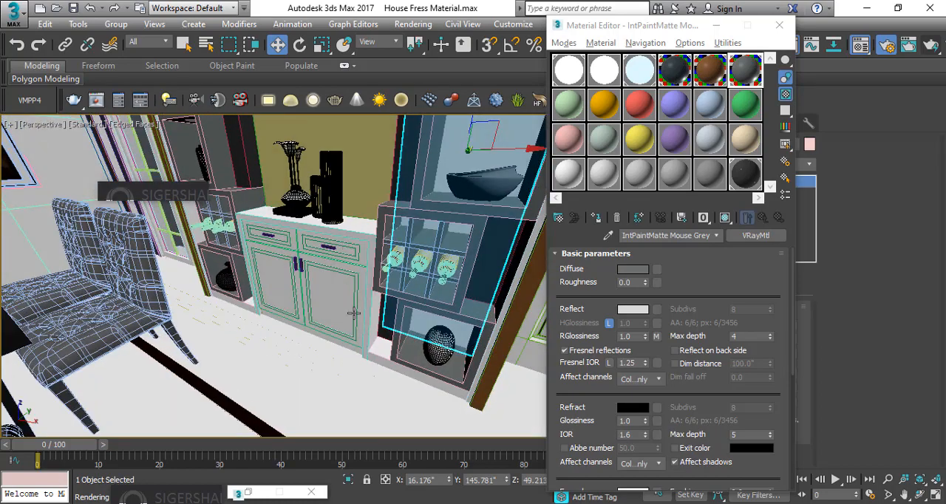
left_click(375, 347)
middle_click_drag(375, 347, 292, 329, "alt")
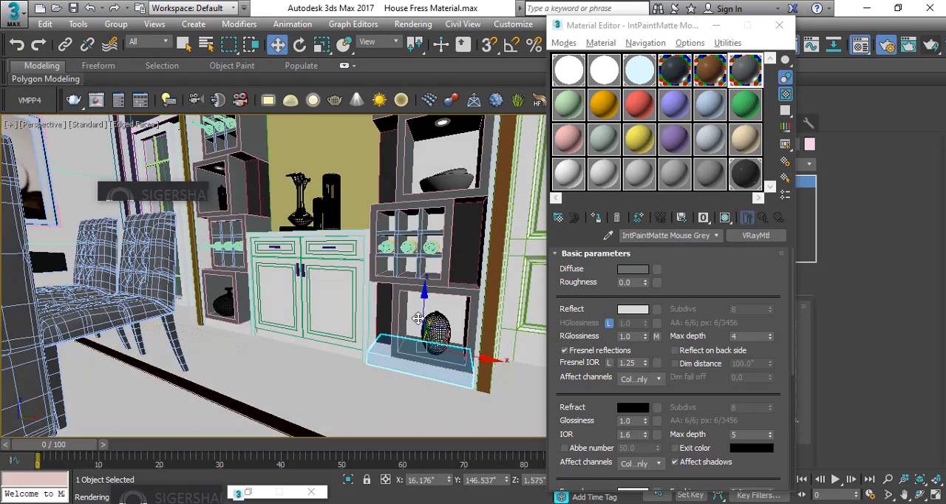
left_click(230, 327, "ctrl")
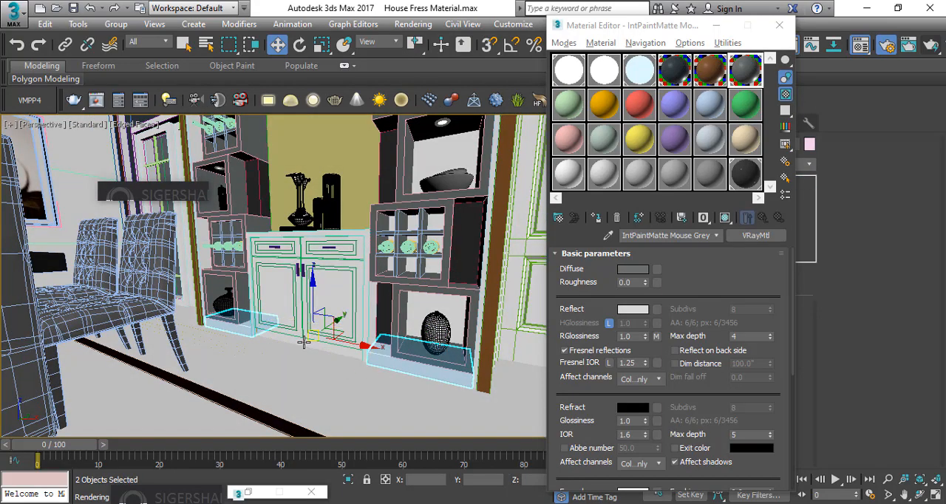
left_click(336, 350)
left_click(376, 359, "ctrl")
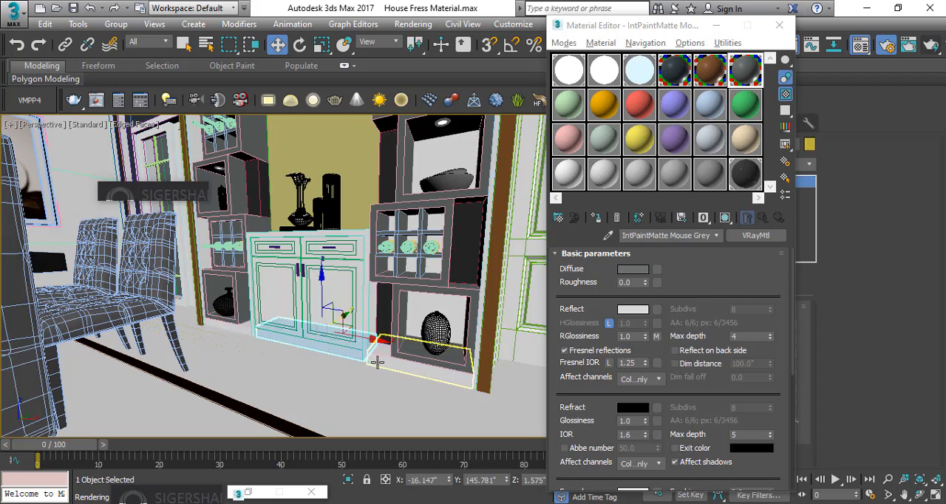
left_click(238, 330, "ctrl")
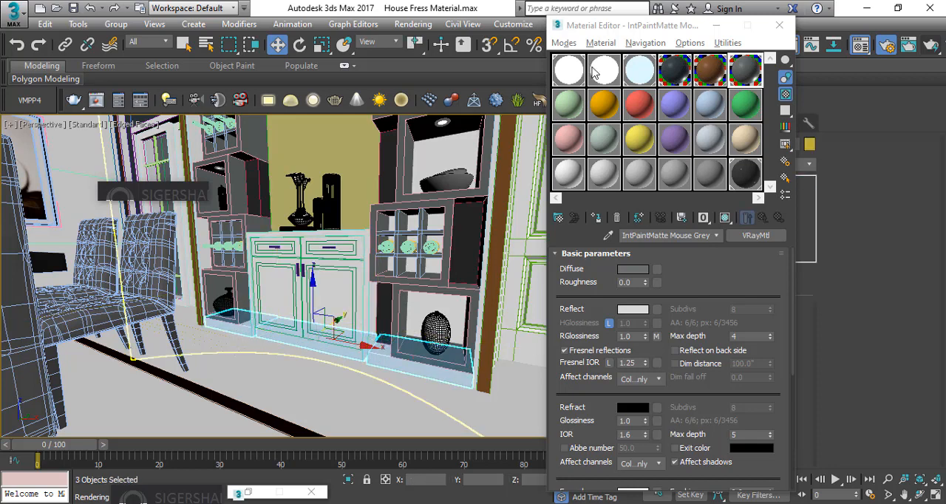
left_click(712, 71)
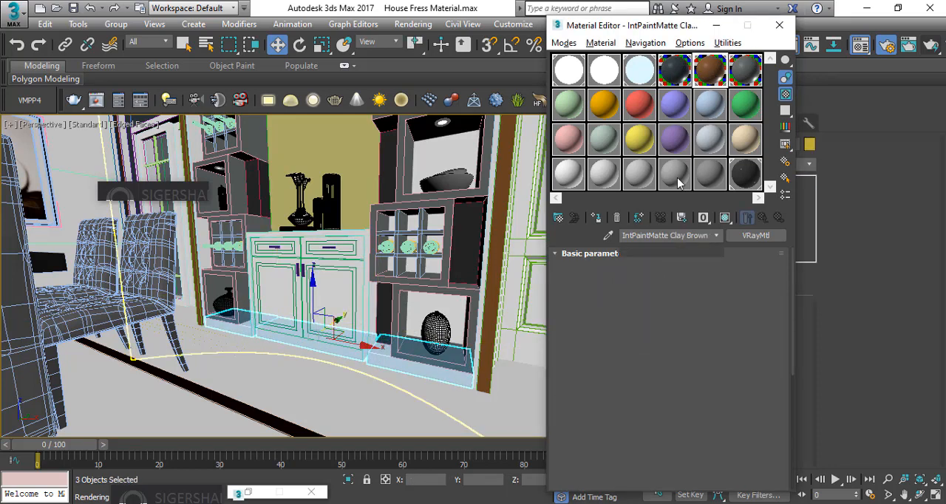
left_click(599, 218)
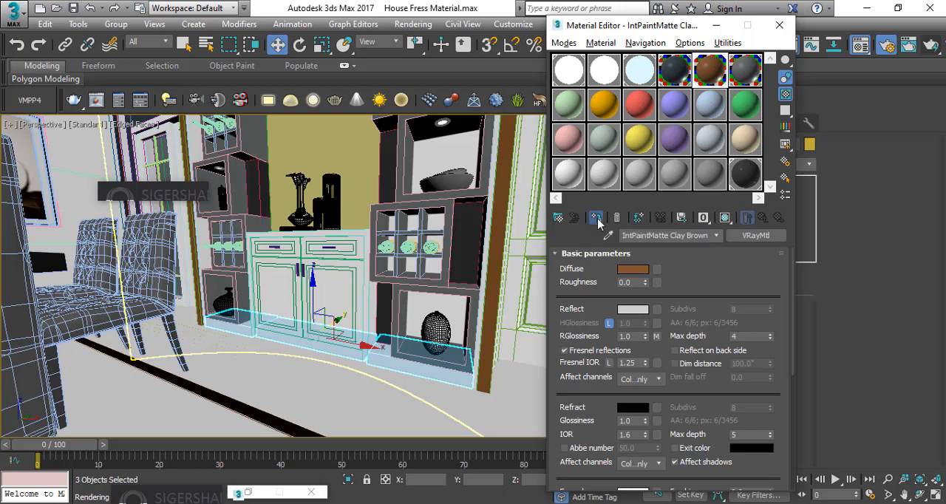
Rename the Clay Brown material to 1 and make the Mouse Grey material slot active
left_click(485, 266)
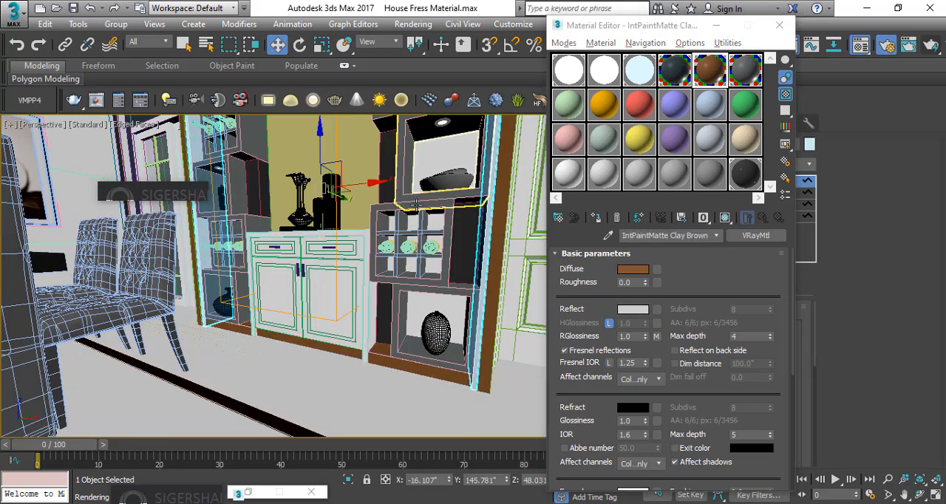
middle_click_drag(416, 205, 414, 262, "alt")
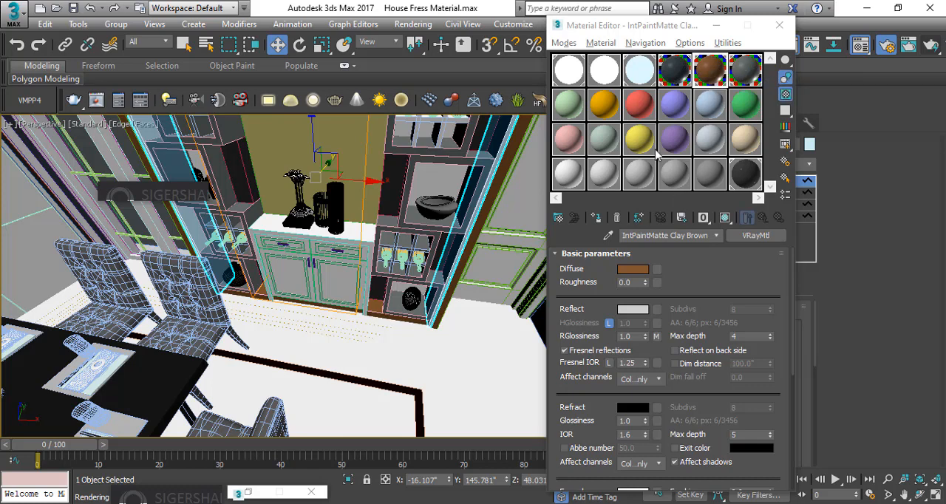
left_click(568, 108)
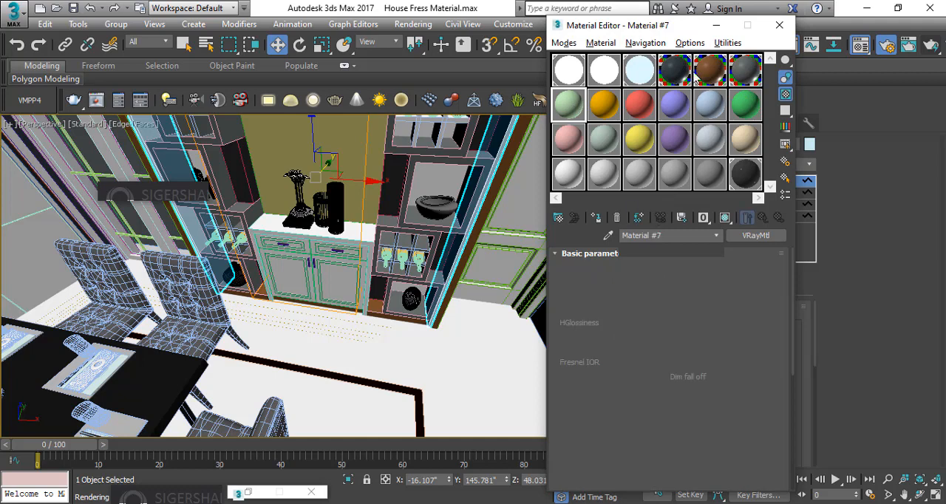
left_click(710, 75)
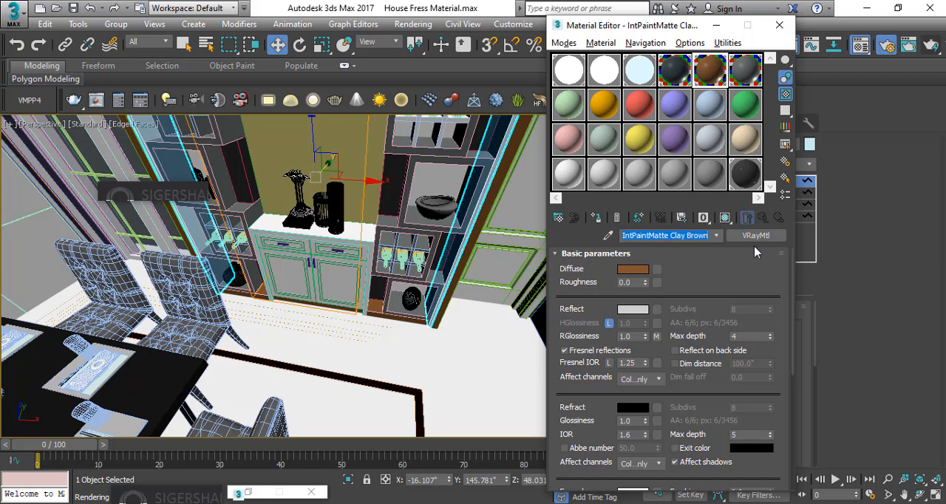
type("1")
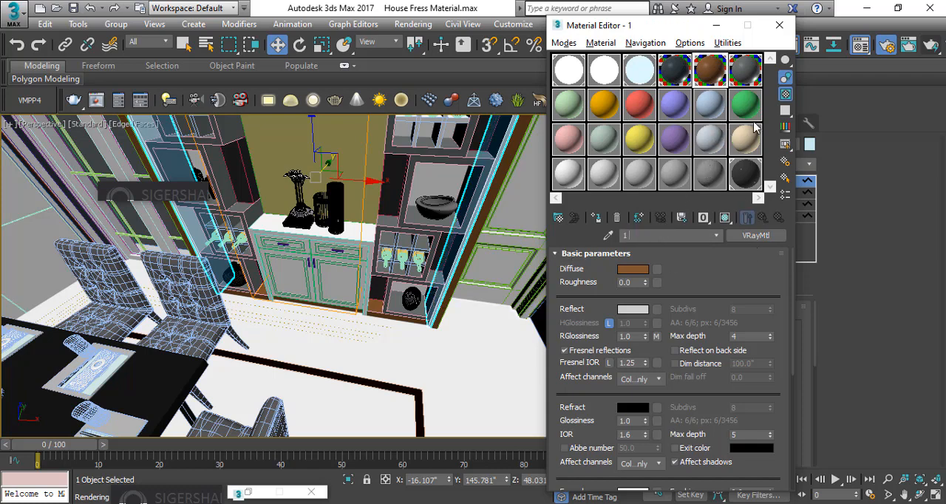
left_click(745, 74)
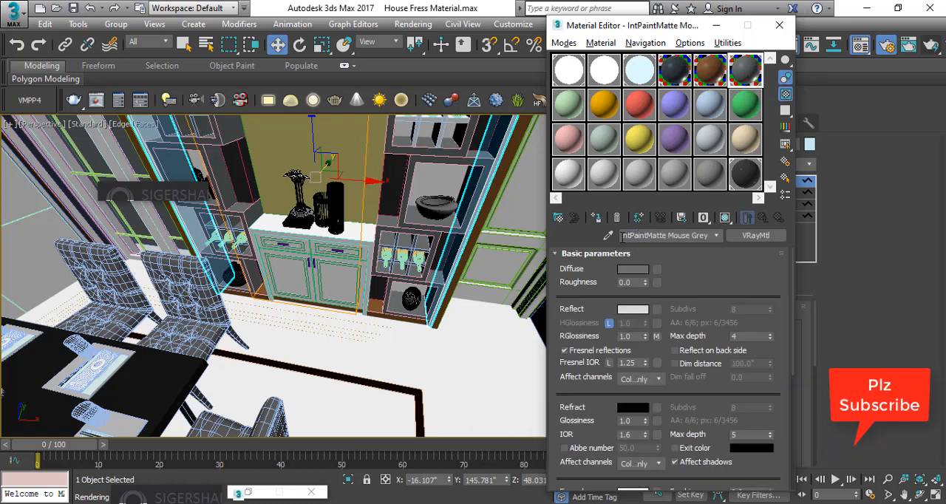
Rename the Mouse Grey material to 2 and the light green material in the following slot to 3
left_click_drag(623, 236, 779, 240)
type("2")
key("Return")
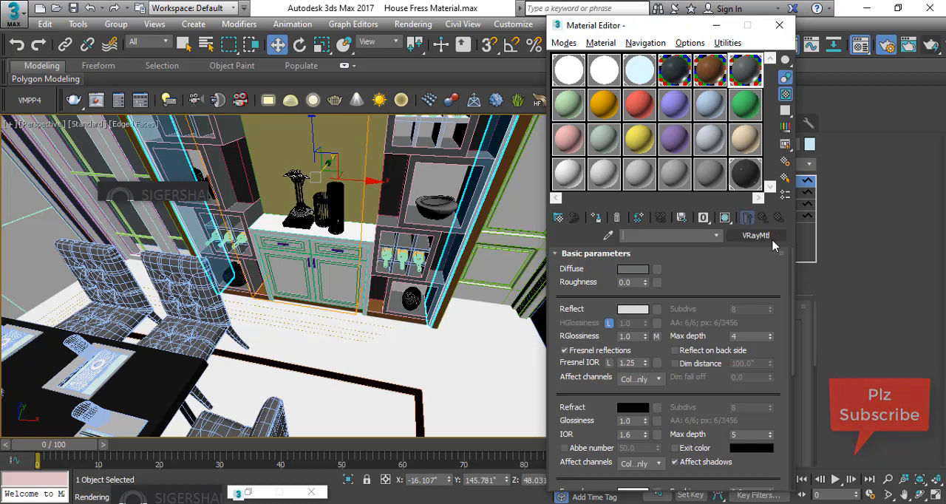
left_click(578, 112)
left_click_drag(671, 235, 596, 235)
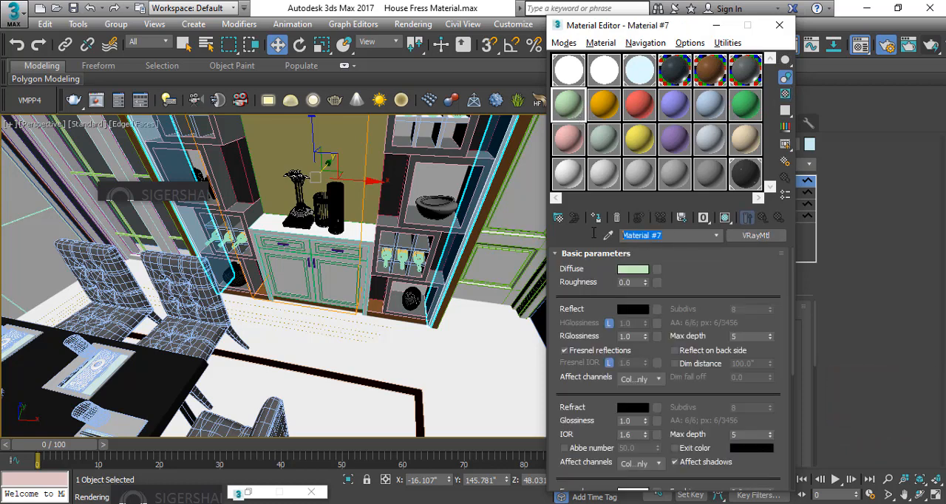
type("3")
key("Return")
left_click(711, 78)
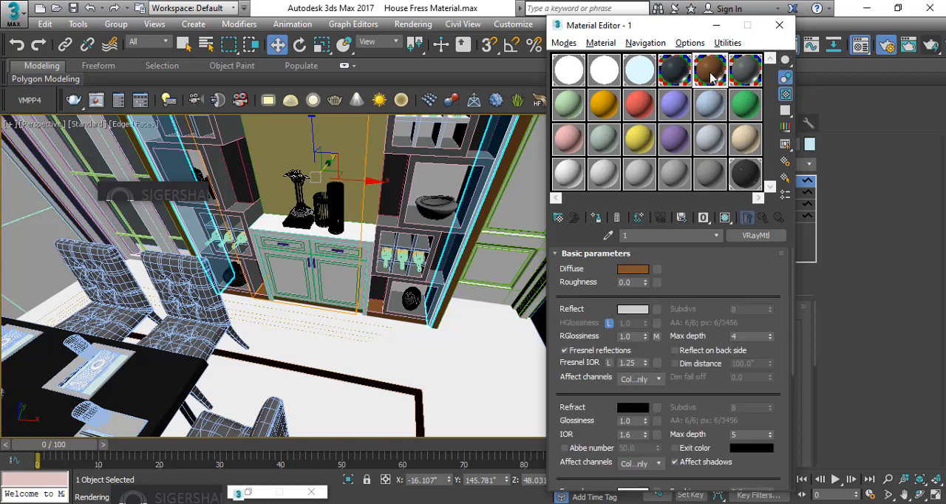
left_click(569, 118)
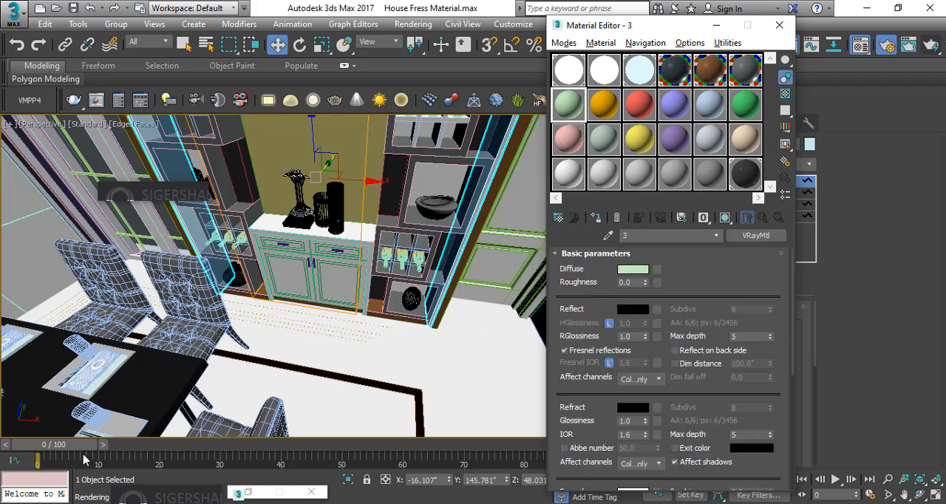
Load the Graphite Black preset from the SIGERSHADERS library into the active slot and assign it to the selected outer side panels of the shelving unit
right_click(158, 499)
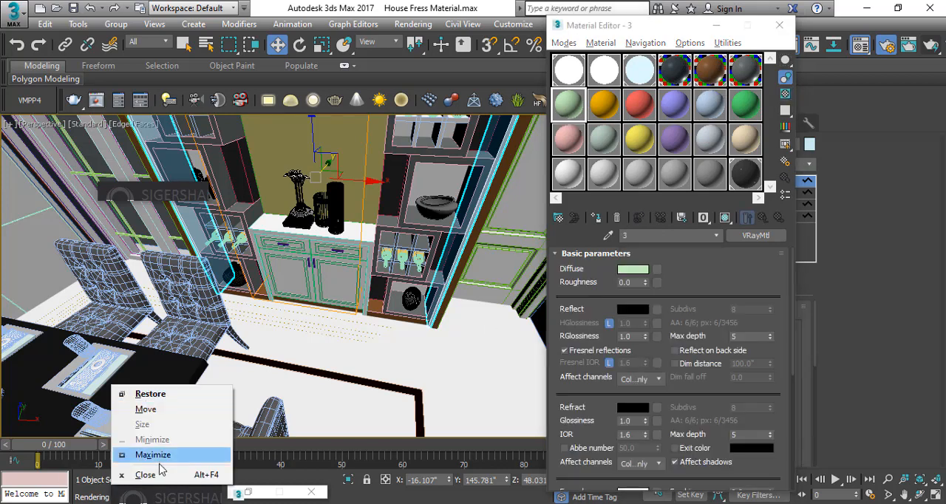
left_click(163, 454)
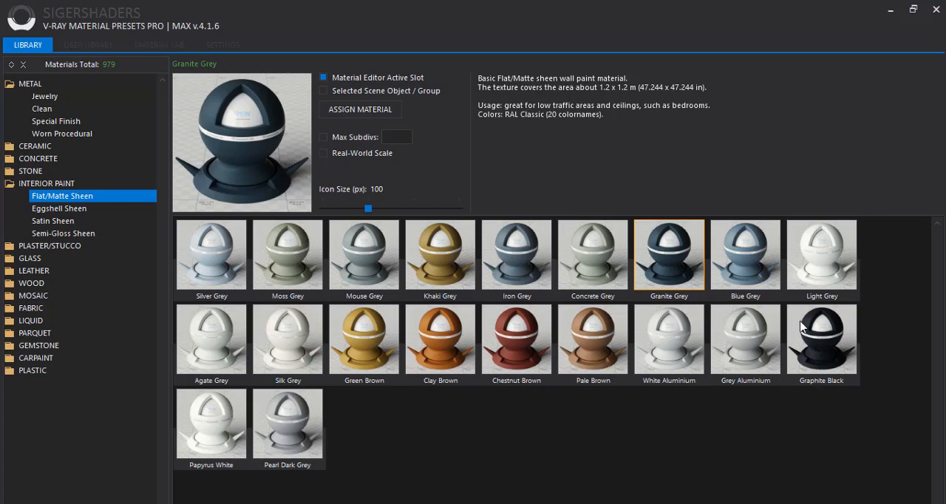
left_click(753, 267)
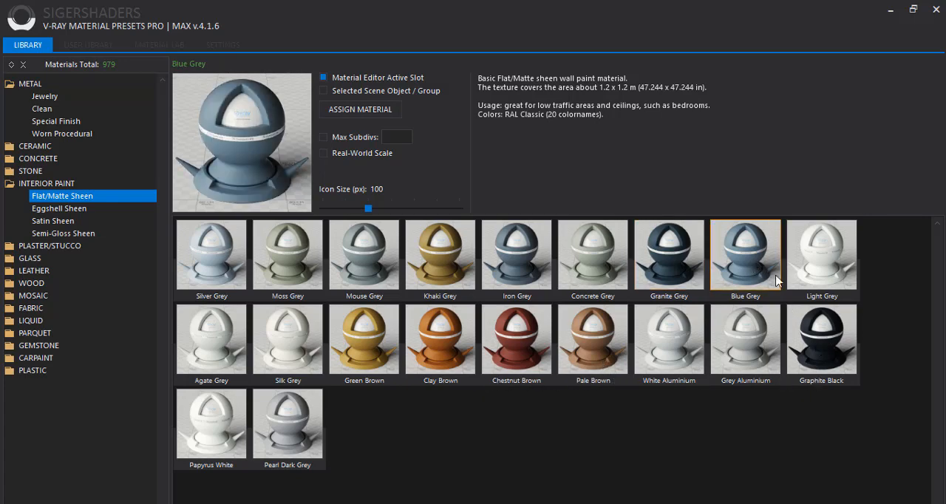
left_click(818, 350)
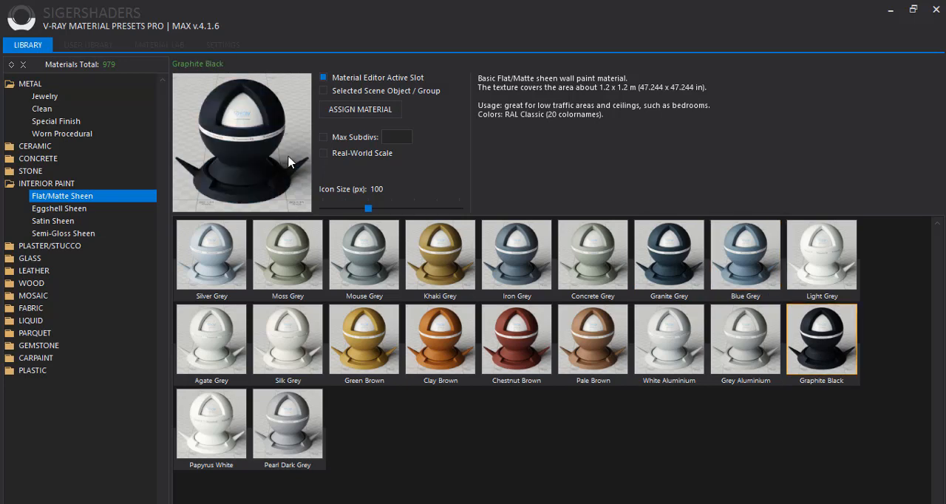
left_click(392, 115)
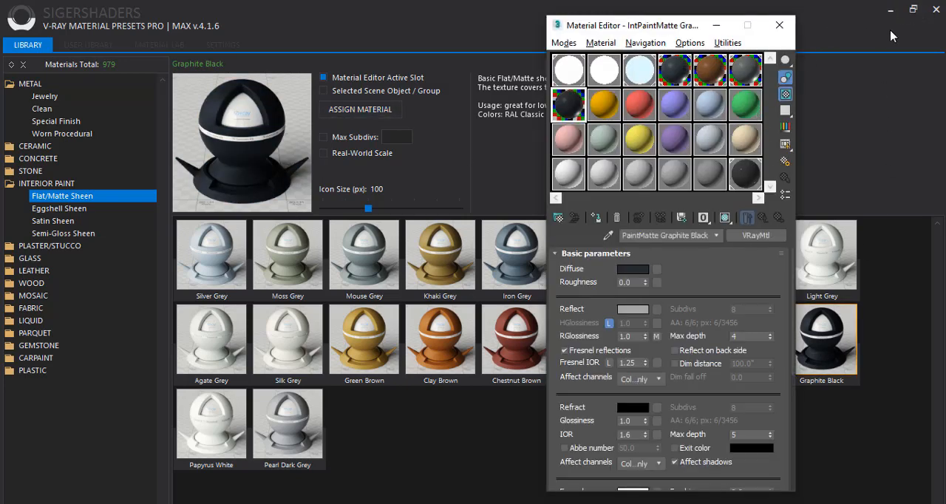
left_click(891, 11)
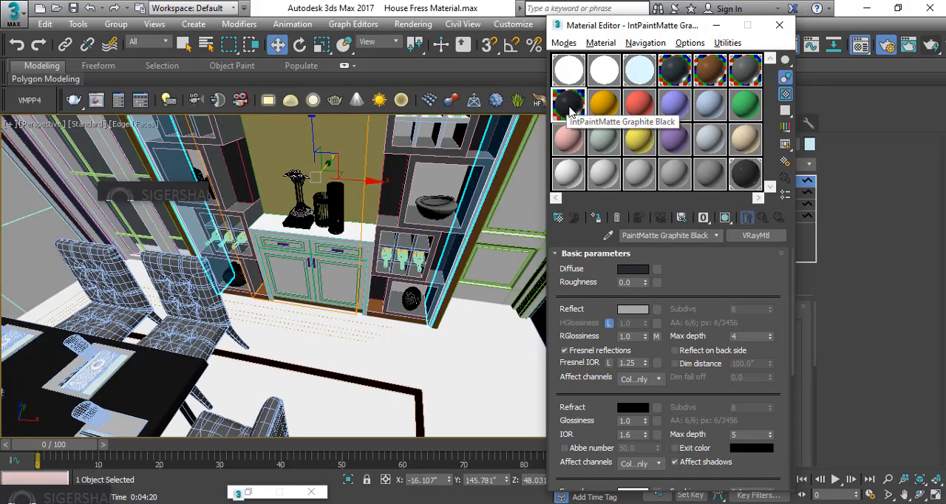
left_click(596, 220)
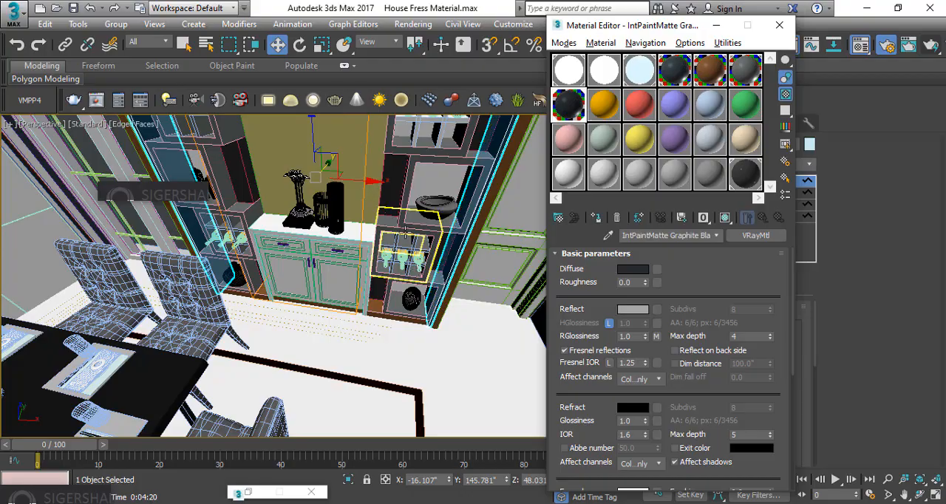
Assign the Clay Brown material named 1 to the central cabinet's countertop and side frame
middle_click_drag(387, 231, 423, 218, "alt")
left_click(268, 229)
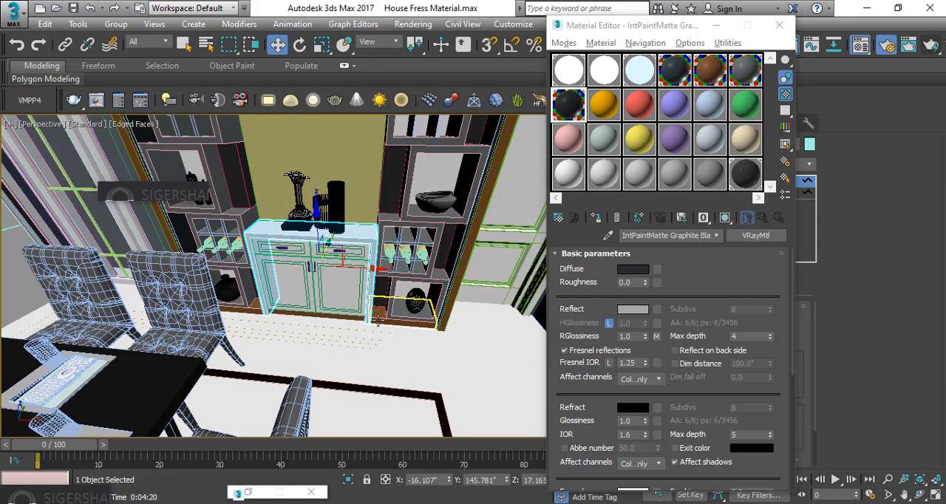
middle_click_drag(325, 198, 290, 192, "alt")
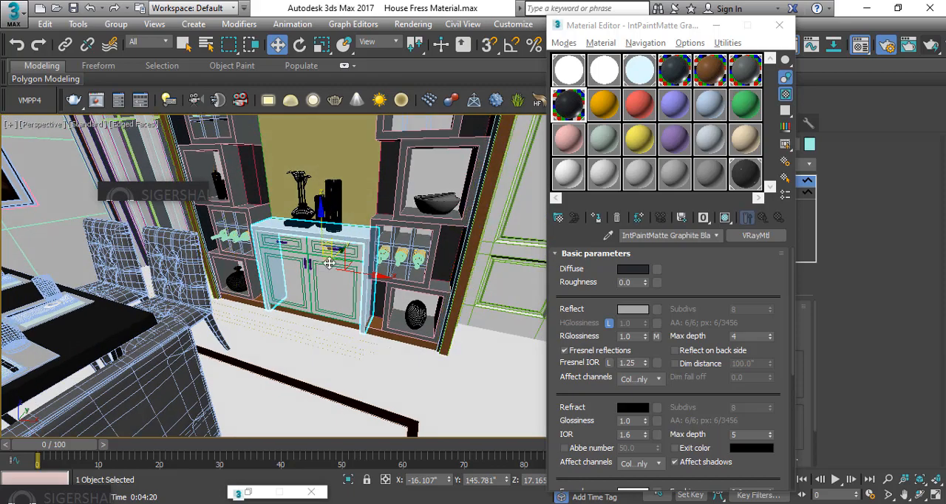
scroll(329, 266, "up", 4)
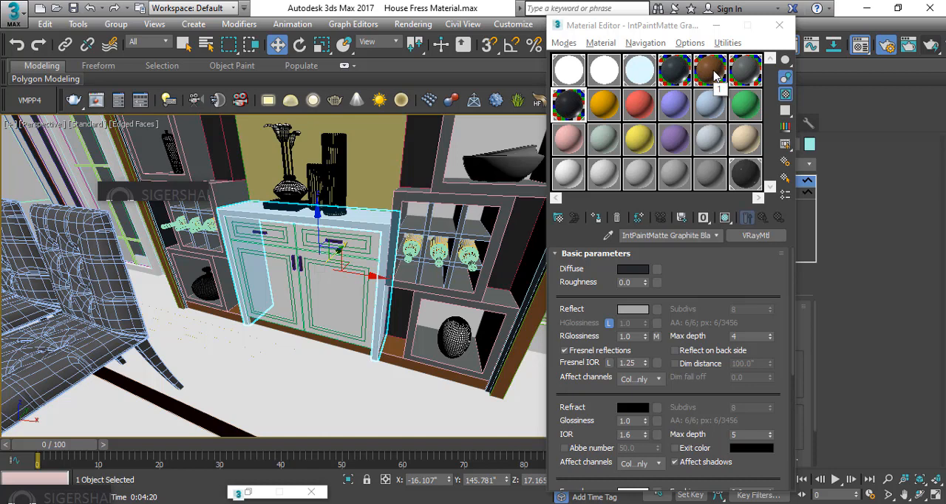
left_click(712, 71)
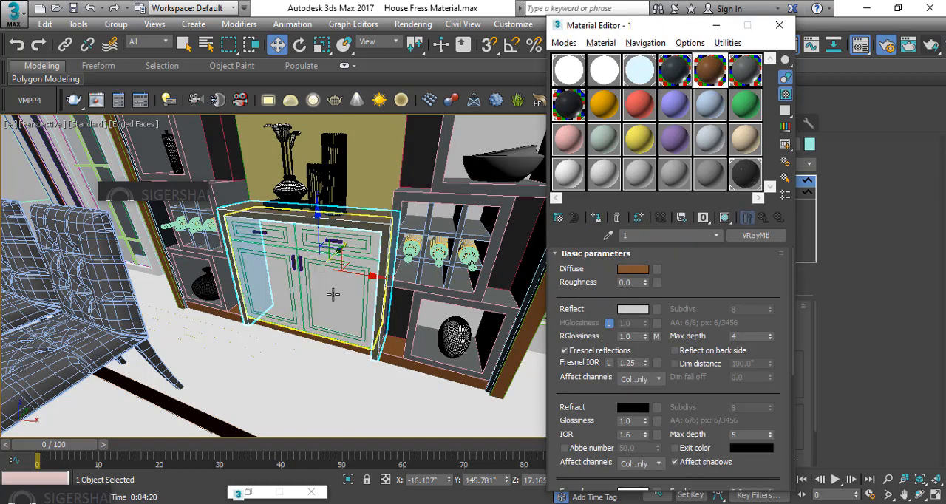
Assign the Mouse Grey material named 2 to the central cabinet's body with its doors and drawer fronts
left_click(274, 286)
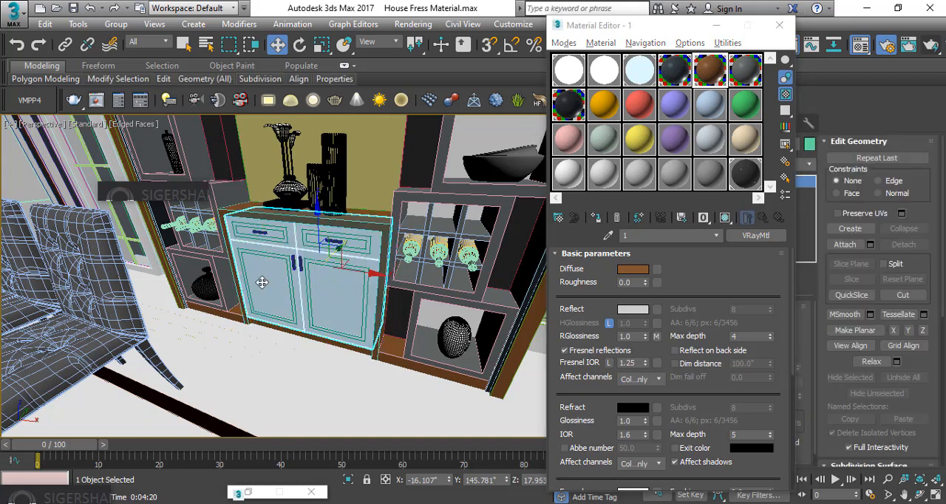
left_click(743, 79)
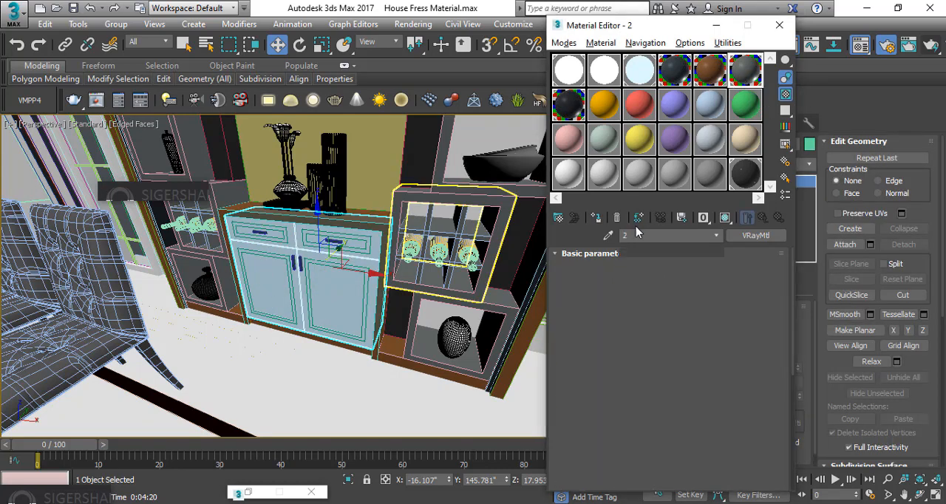
left_click(599, 220)
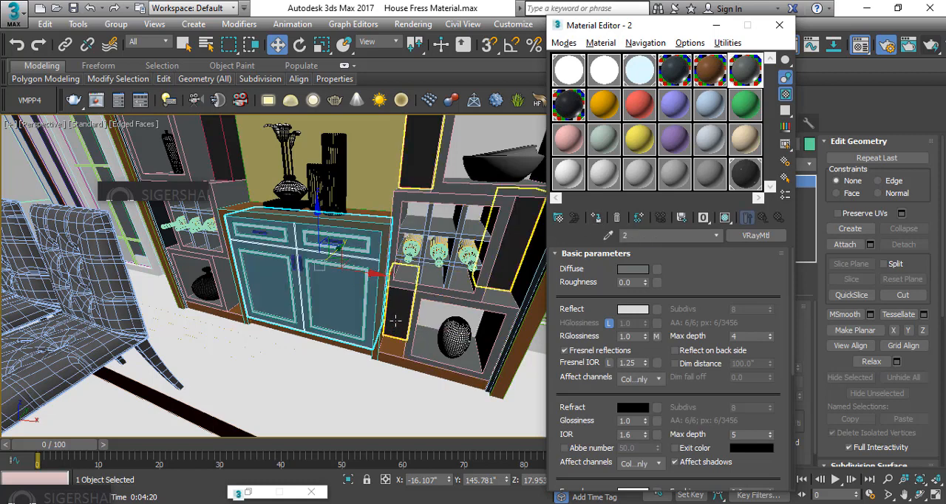
left_click(396, 319)
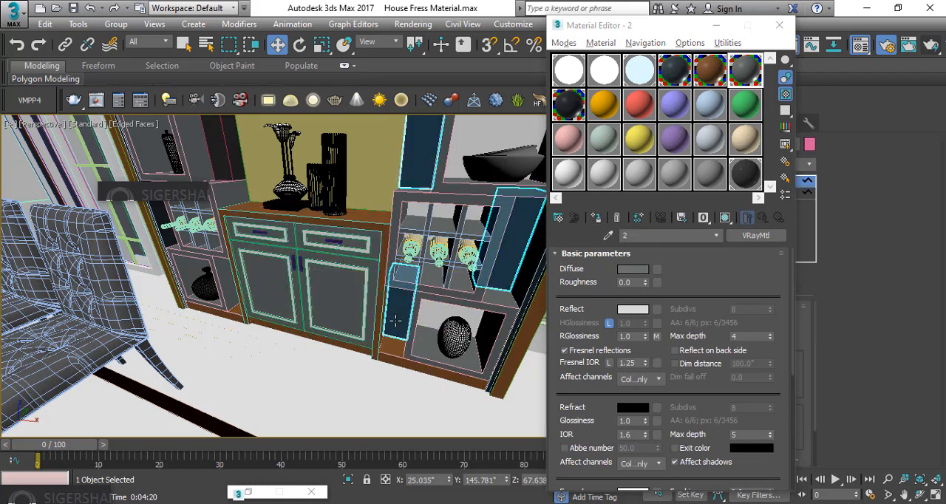
Assign the Clay Brown material named 1 to the trim around the cabinet's doors and drawers
left_click(269, 230)
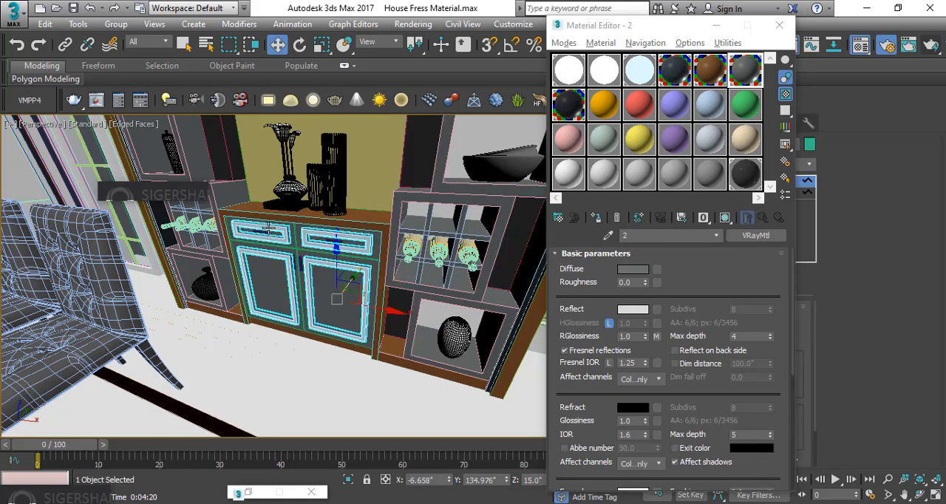
left_click(710, 74)
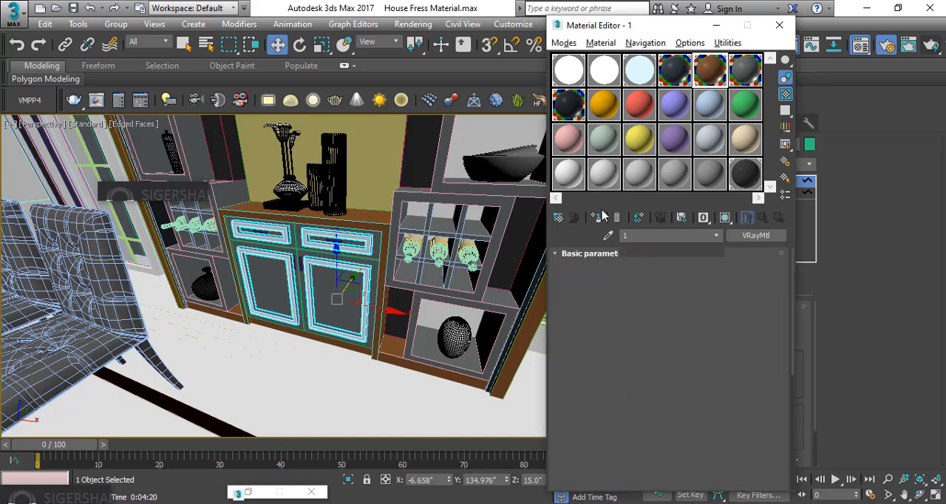
left_click(411, 343)
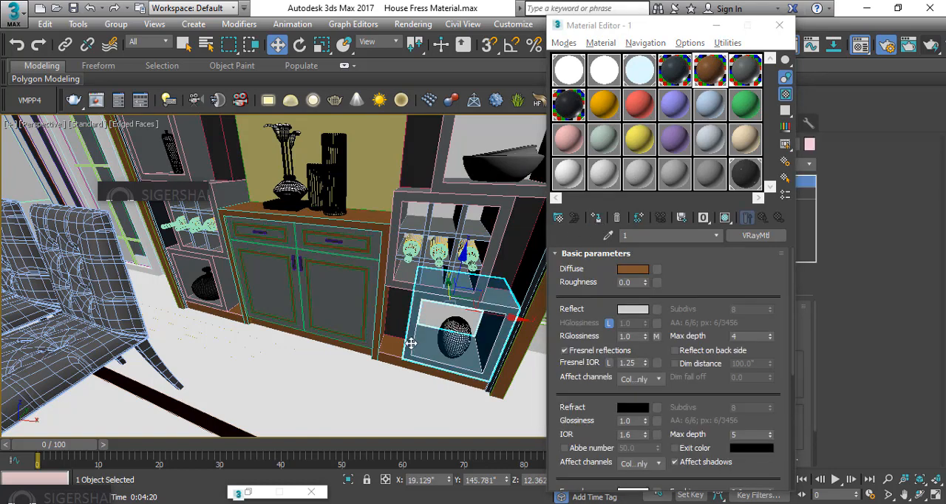
Group the two drawer handles and two door handles of the central cabinet, keeping the default group name
scroll(258, 232, "up", 4)
left_click(256, 232)
left_click(465, 257, "ctrl")
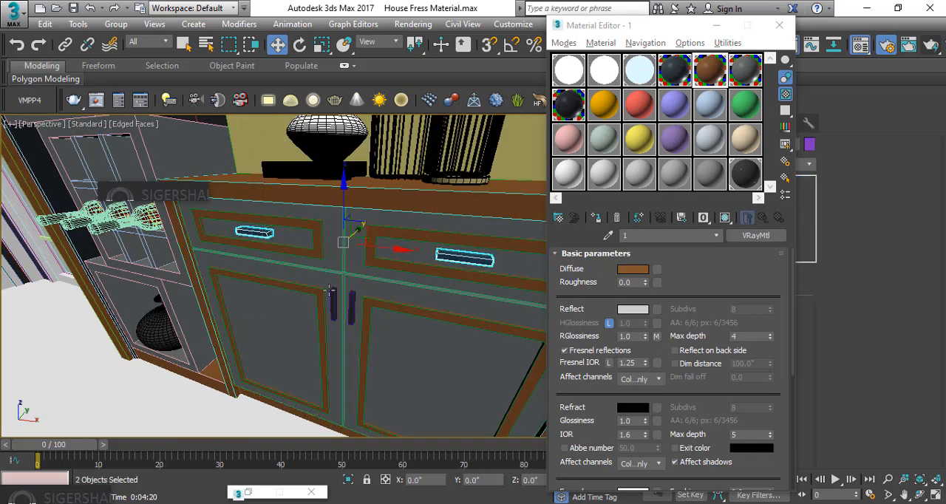
left_click(335, 300, "ctrl")
left_click(352, 307, "ctrl")
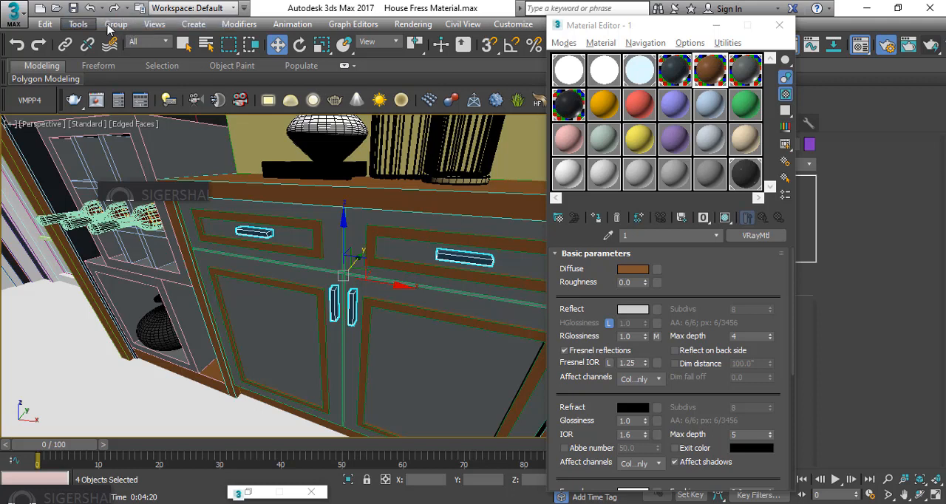
left_click(109, 49)
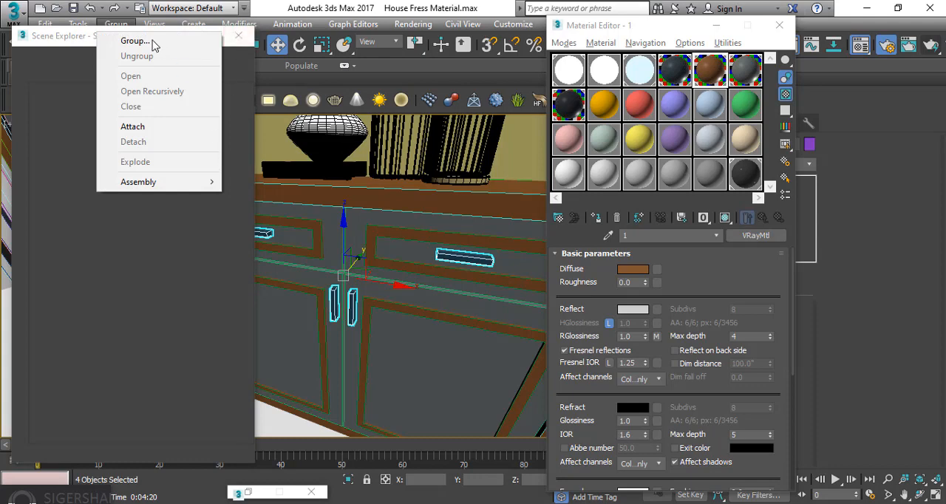
left_click(239, 37)
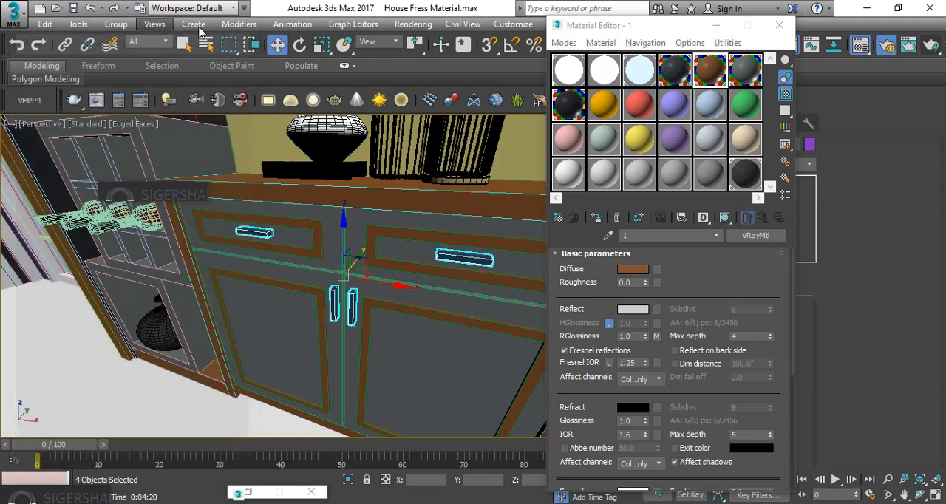
left_click(112, 25)
left_click(136, 41)
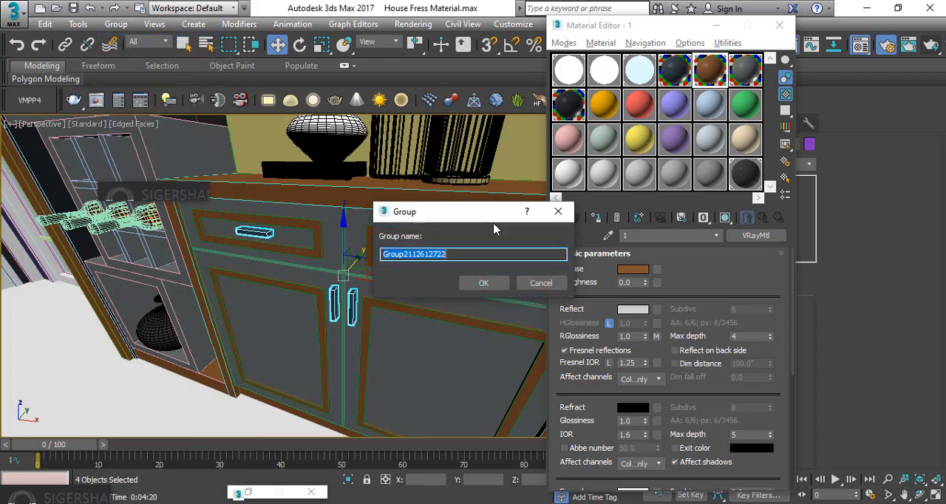
left_click(484, 282)
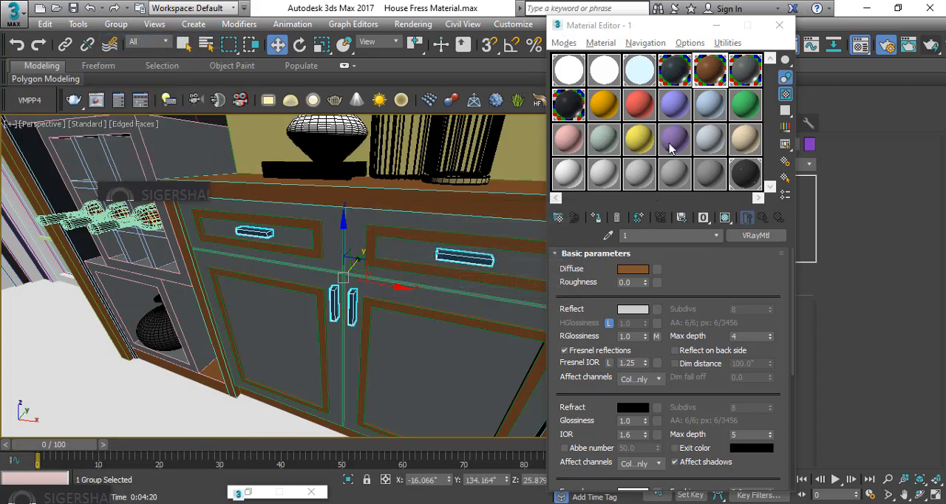
Make the orange material slot active and browse the metal presets in the SIGERSHADERS library, ending at the Clean category
left_click(612, 103)
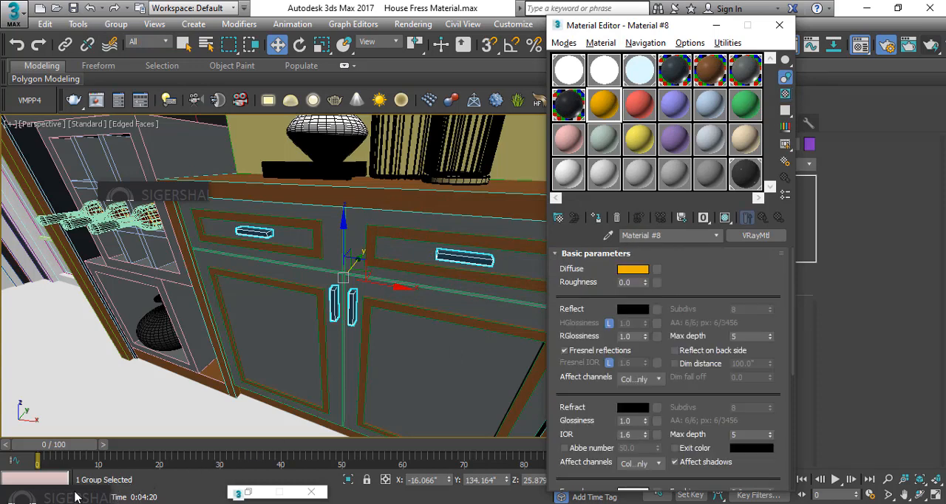
left_click_drag(75, 493, 153, 367)
left_click(152, 367)
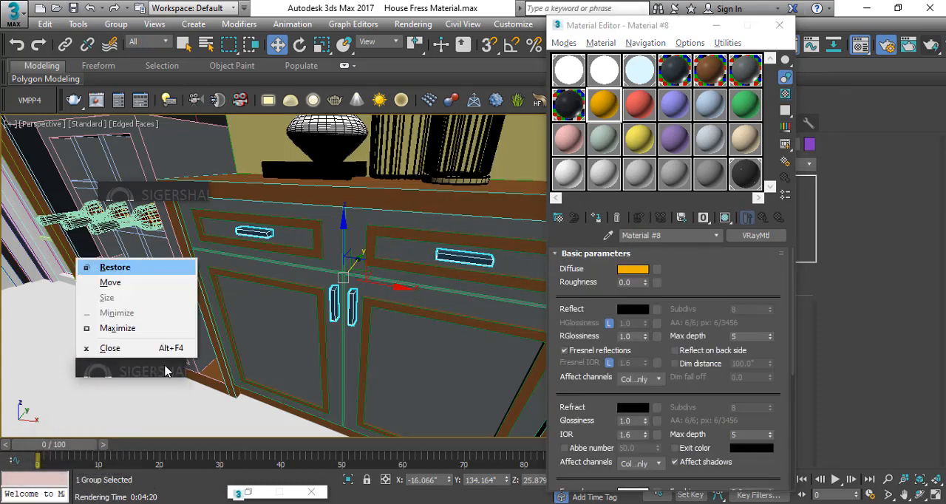
left_click(115, 330)
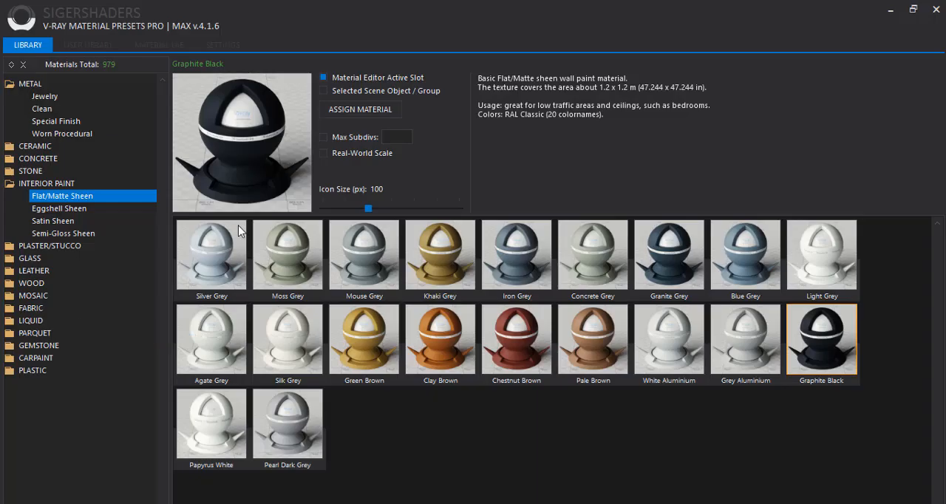
left_click(9, 185)
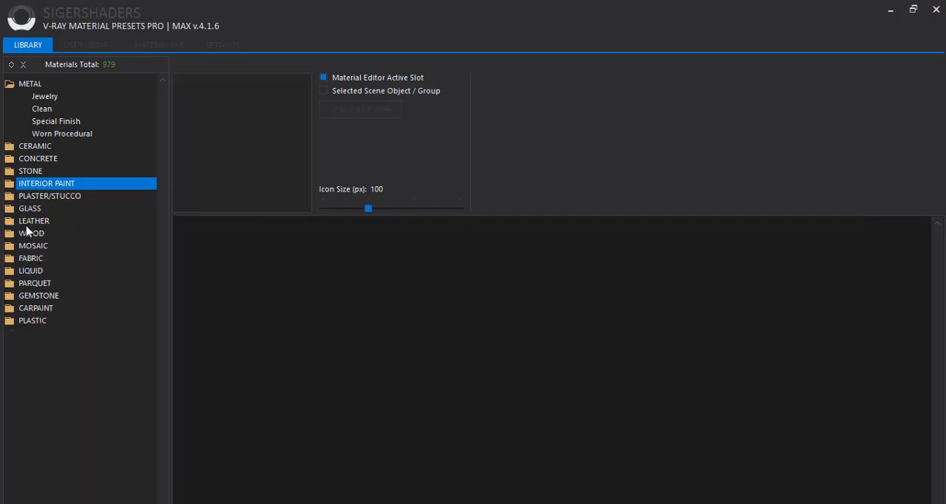
left_click(46, 99)
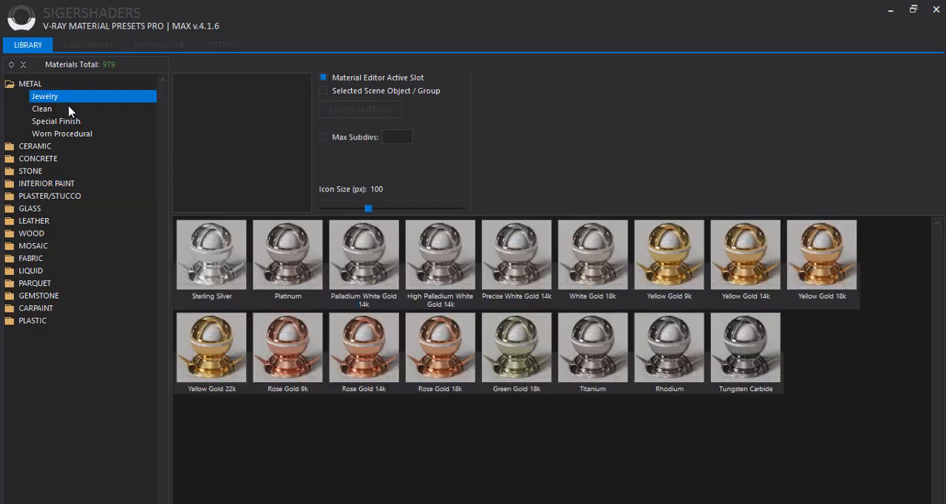
left_click(62, 134)
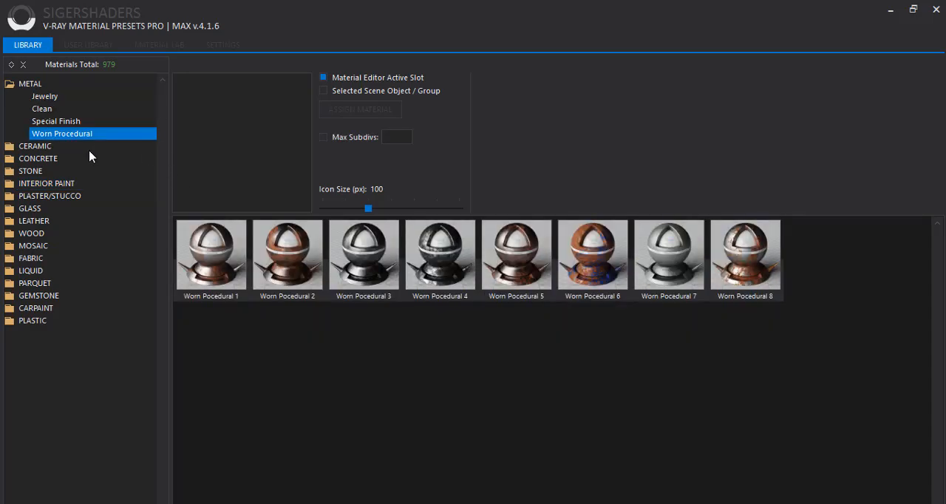
left_click(62, 124)
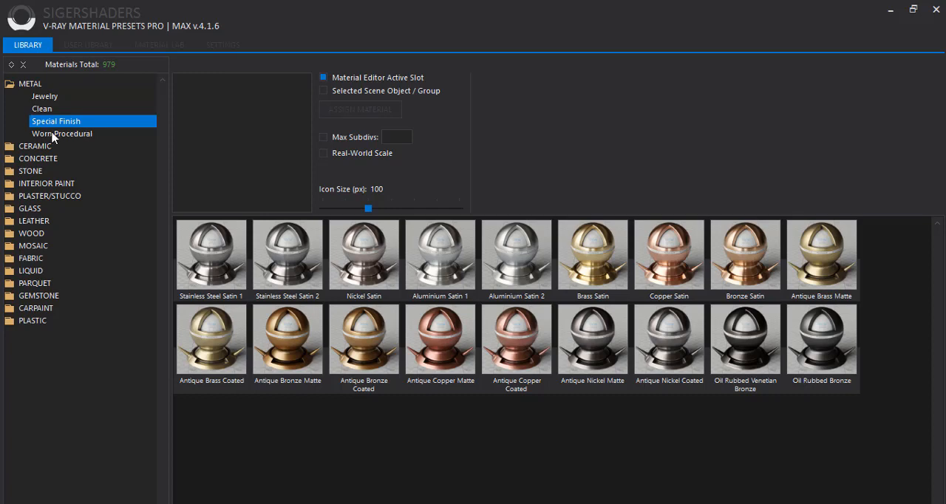
key("Up")
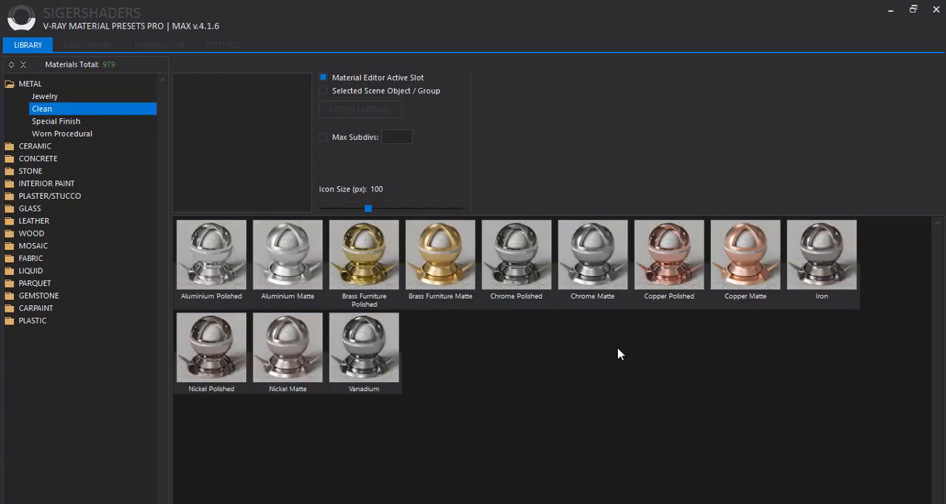
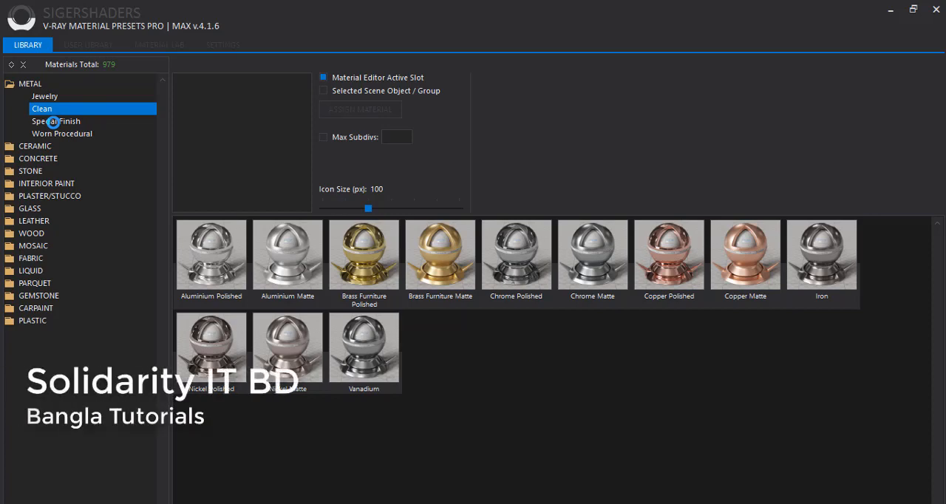
Load the Oil Rubbed Venetian Bronze preset from the Special Finish metals into the active slot and assign it to the grouped cabinet handles
left_click(53, 122)
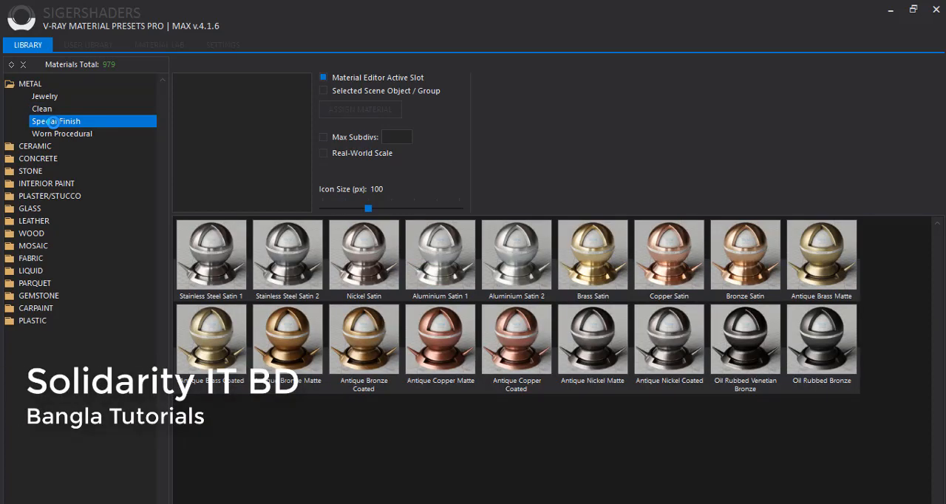
left_click(734, 348)
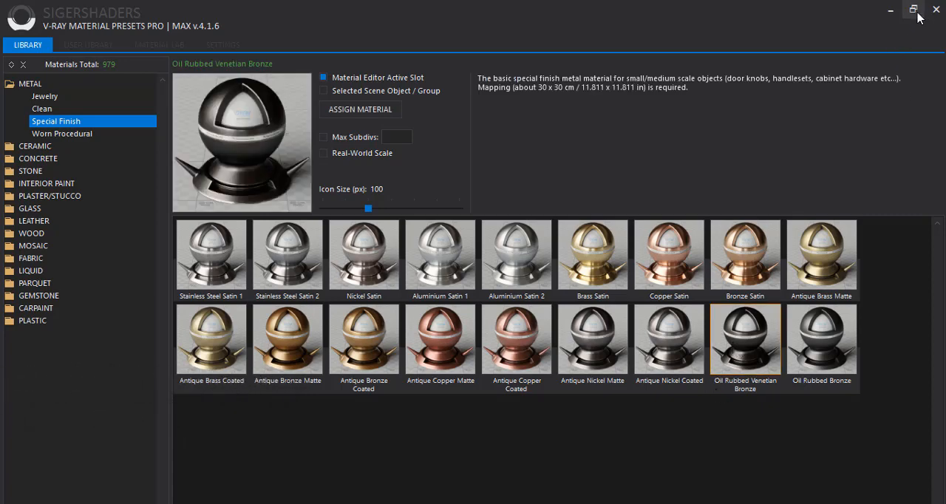
left_click(362, 114)
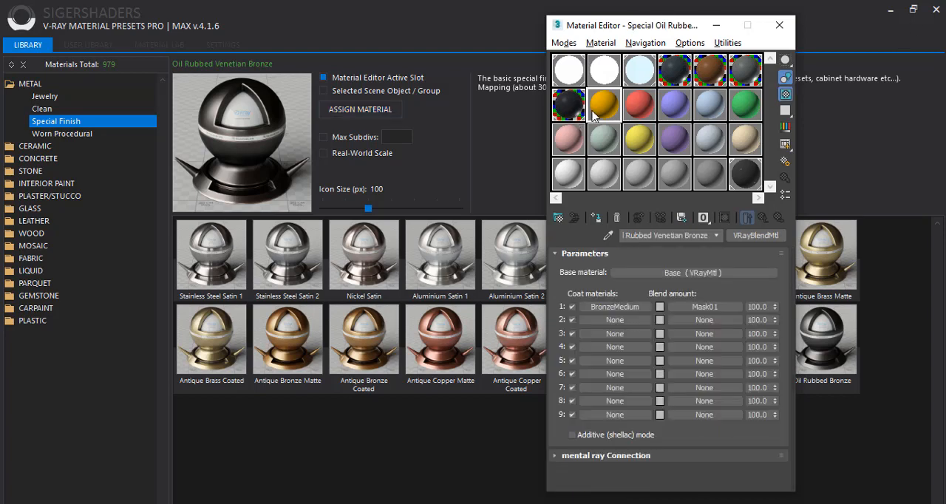
left_click(892, 10)
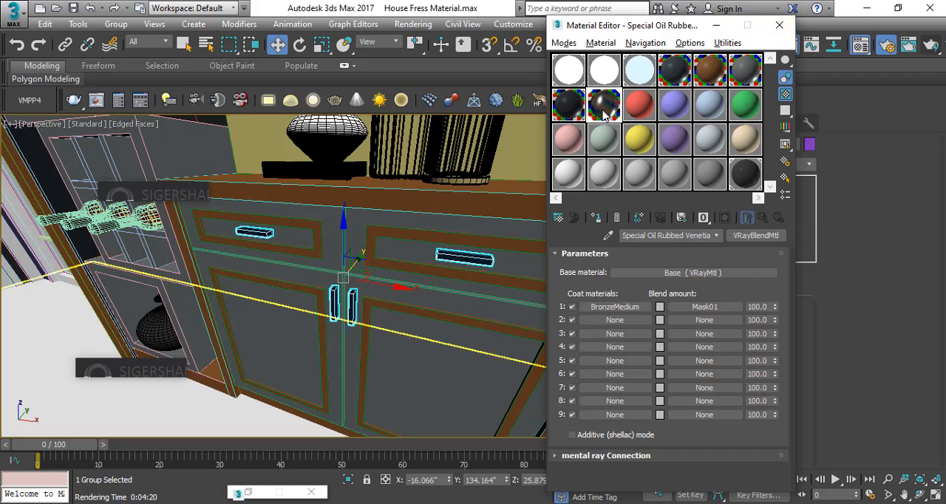
Make the red material slot active and ungroup the door beside the shelving unit
left_click(640, 105)
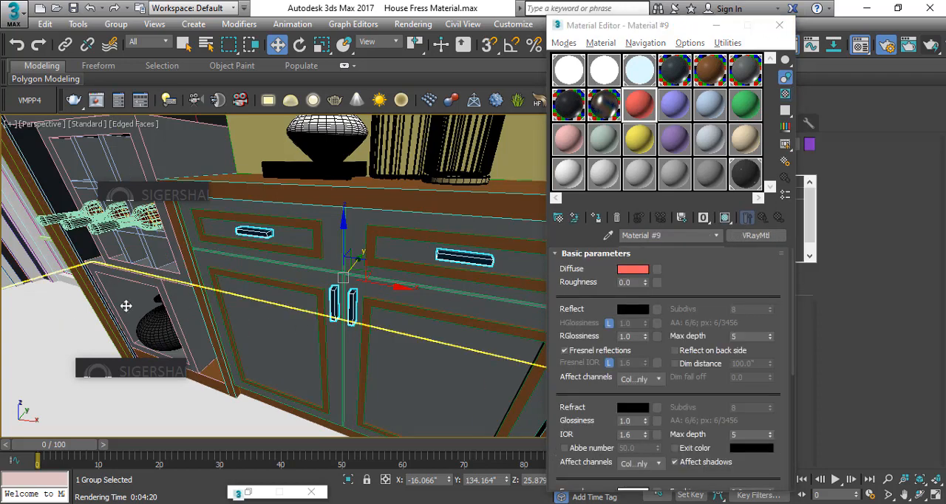
left_click(125, 306)
scroll(144, 303, "down", 3)
scroll(196, 290, "down", 2)
scroll(212, 293, "down", 2)
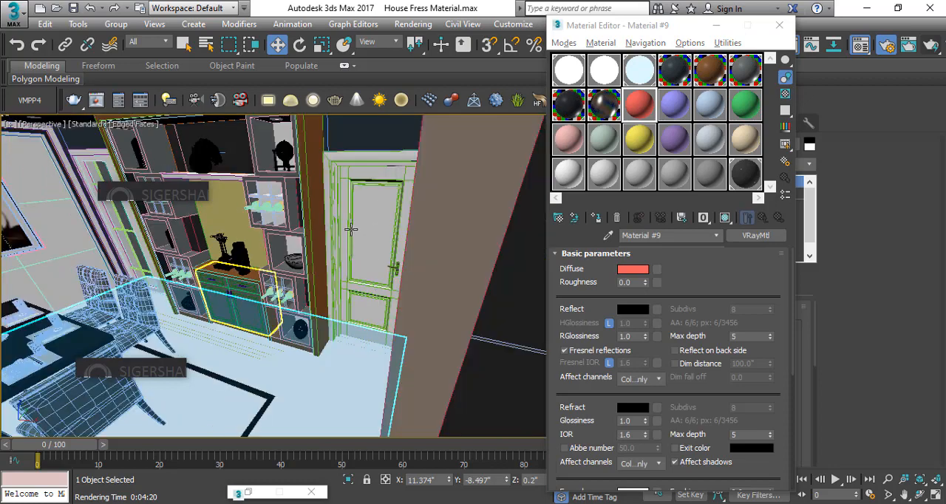
left_click(351, 229)
scroll(351, 221, "up", 2)
scroll(370, 208, "up", 3)
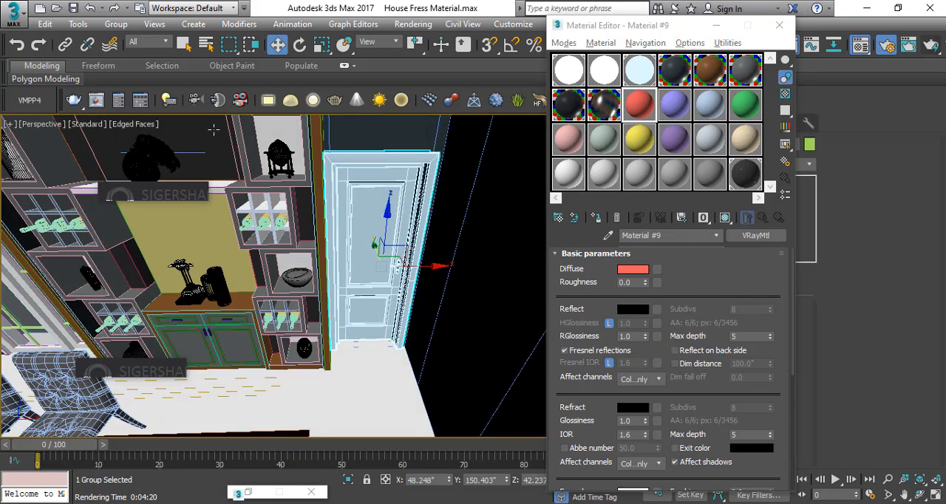
left_click(116, 24)
left_click(133, 55)
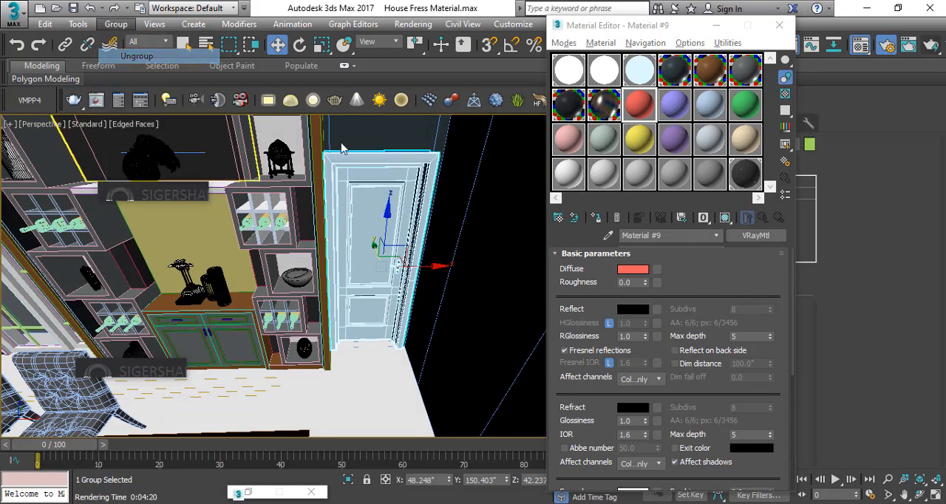
Group all the door's parts with the default group name and open the group for editing
left_click(116, 24)
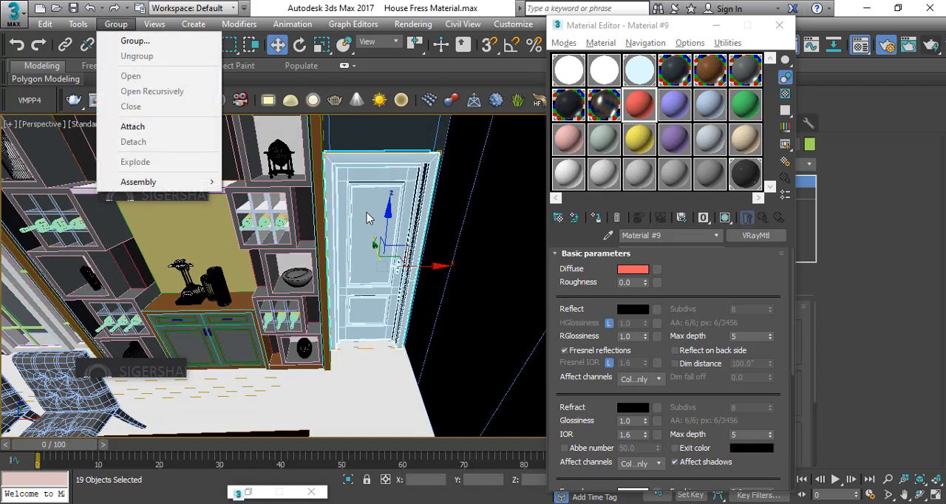
left_click(135, 40)
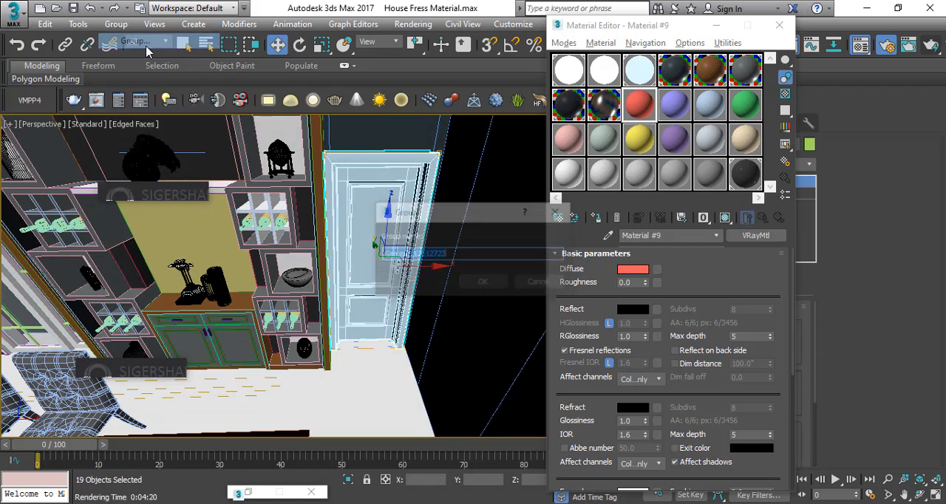
left_click(482, 286)
left_click(116, 24)
left_click(144, 76)
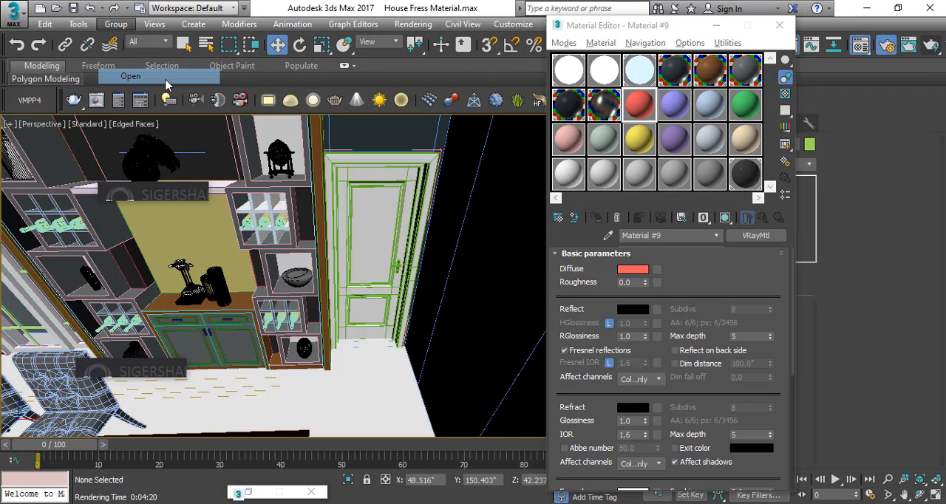
Isolate the paneled door shutter from the opened door group and keep it selected
left_click(381, 226)
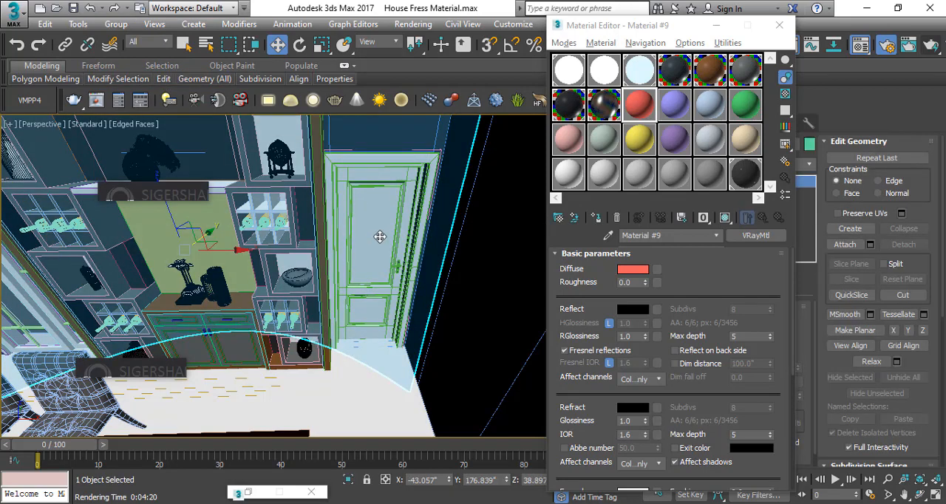
left_click(385, 200)
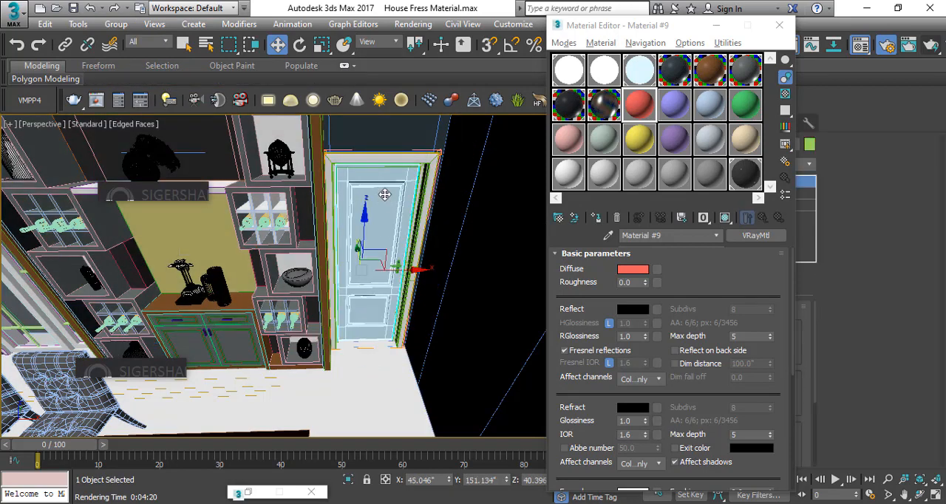
left_click(348, 479)
left_click(431, 288)
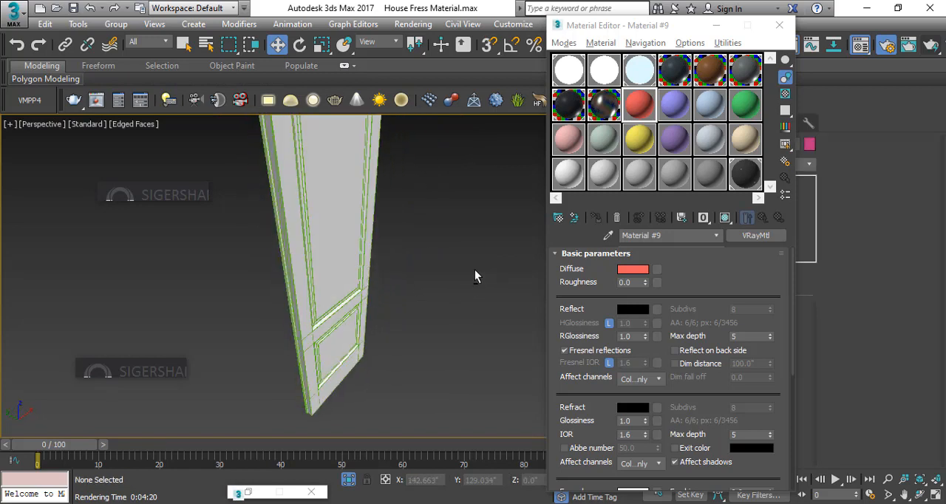
middle_click_drag(475, 277, 344, 268, "alt")
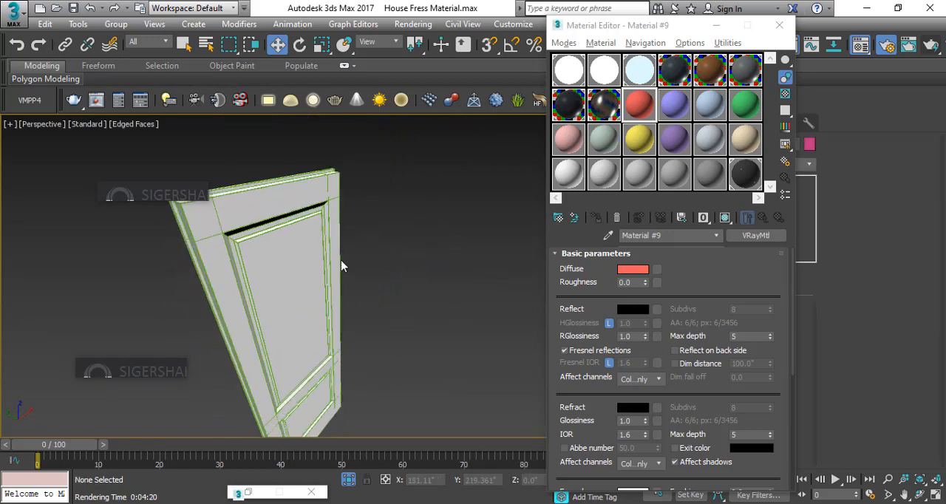
left_click(306, 277)
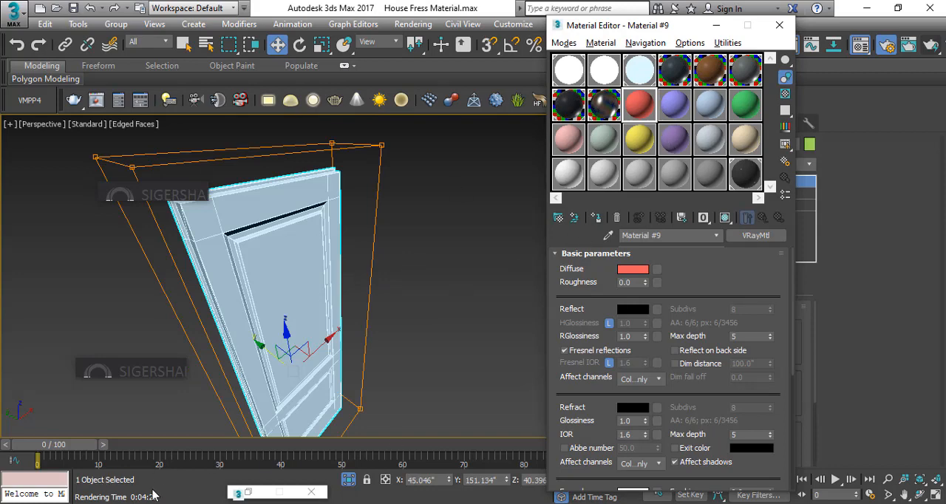
Load the Natural 2 preset from the Oak Matt wood category of the SIGERSHADERS library into the active material slot
left_click(123, 369)
left_click(140, 324)
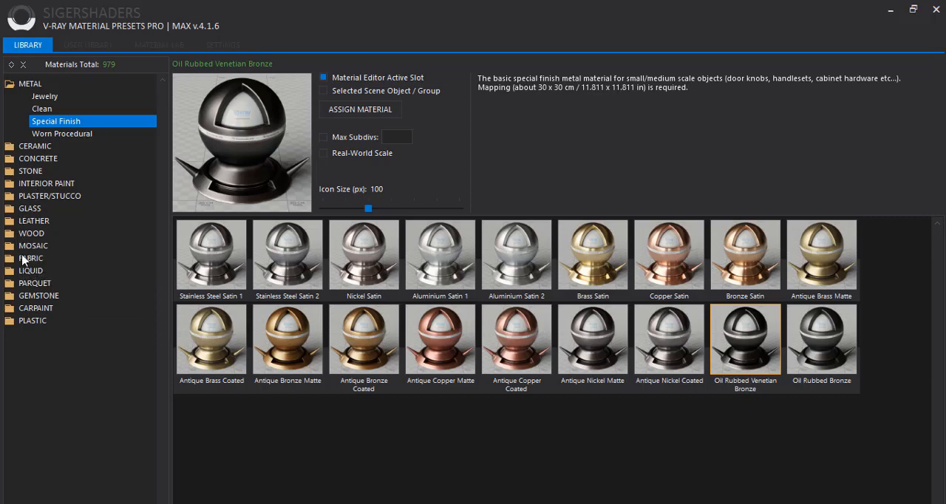
left_click(14, 234)
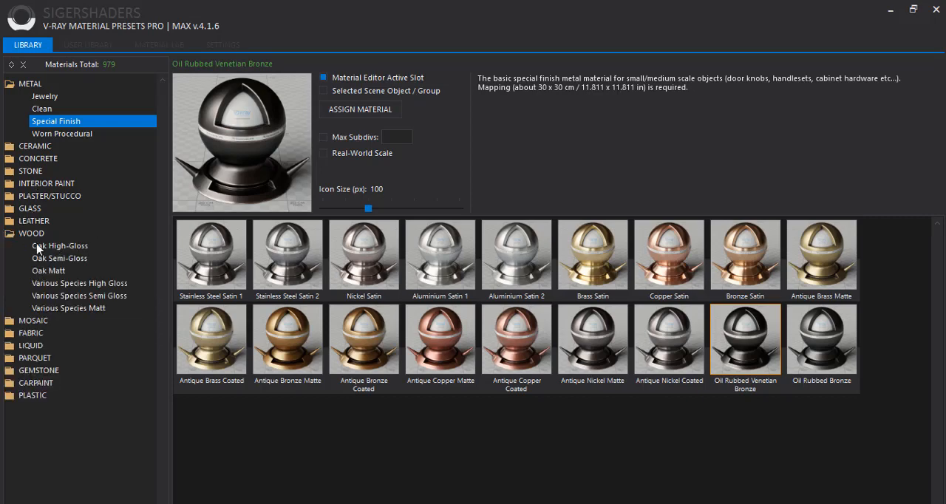
left_click(9, 85)
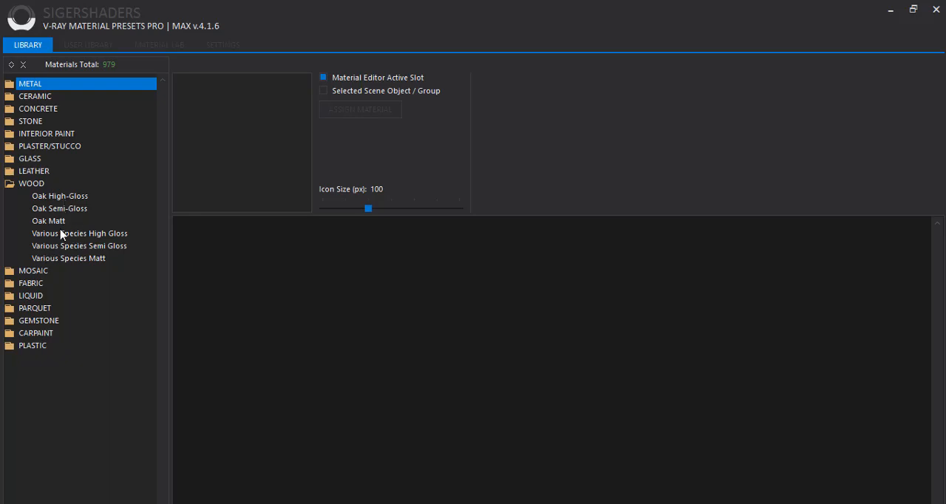
left_click(62, 221)
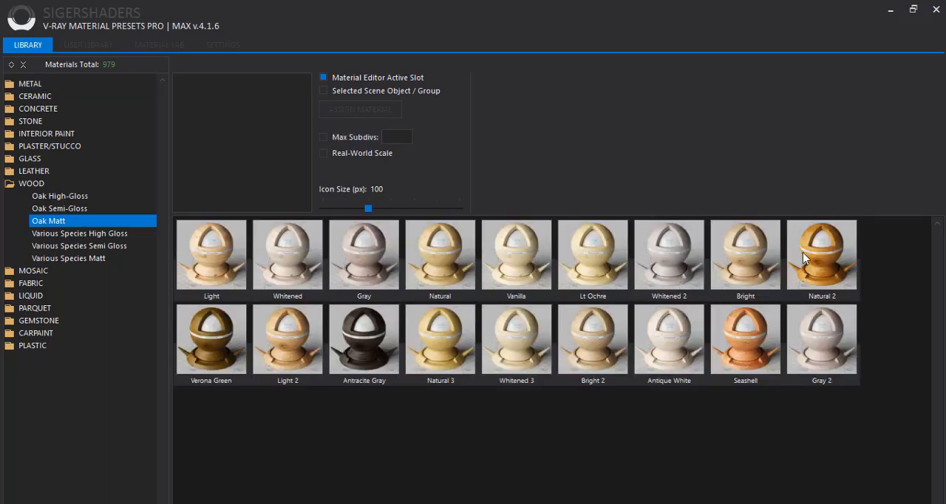
left_click(841, 259)
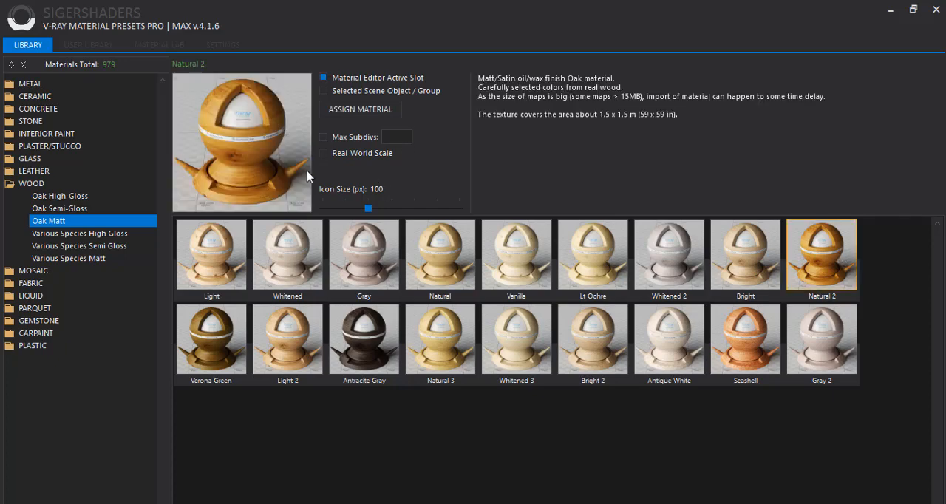
left_click(358, 110)
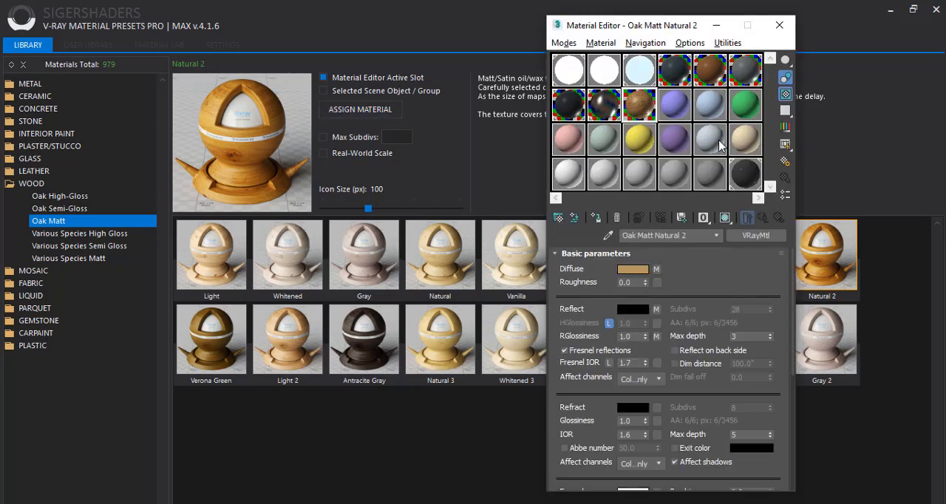
left_click(891, 12)
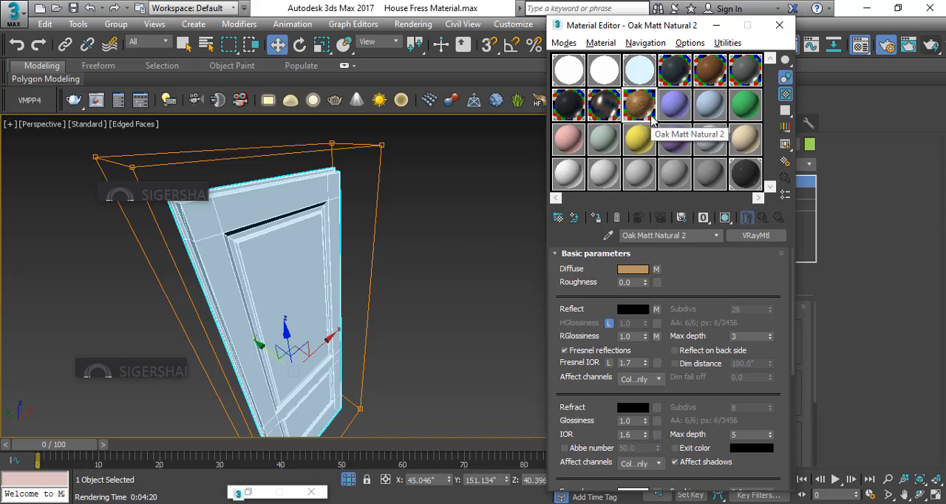
Assign the Oak Matt Natural 2 material to the isolated door shutter, renaming the material Door Shutter
left_click(599, 219)
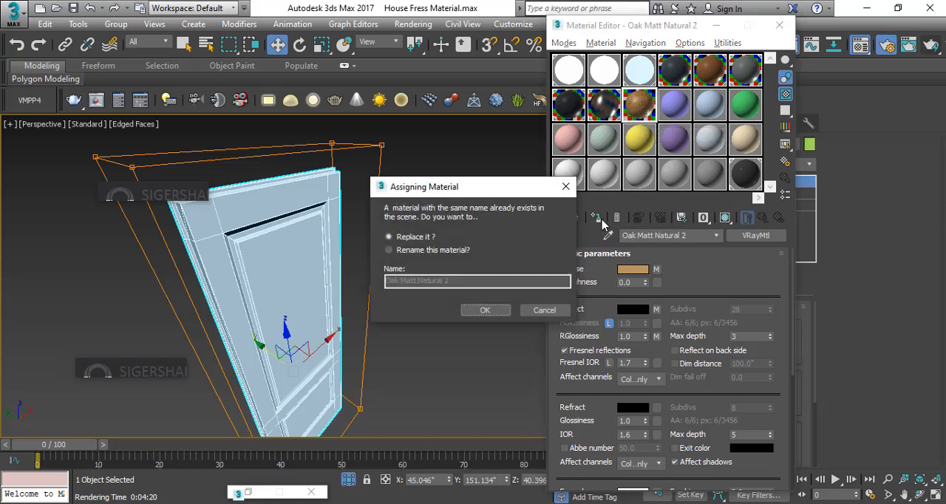
left_click(444, 251)
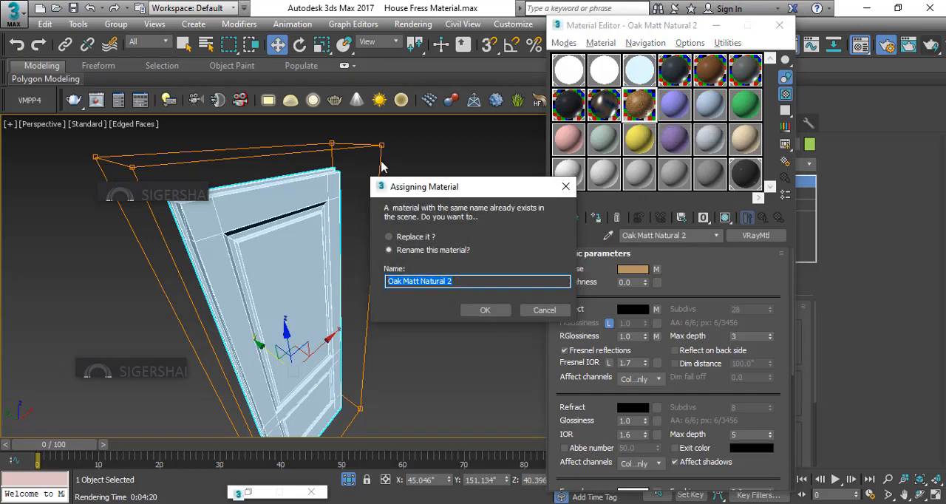
type("Door Shutter")
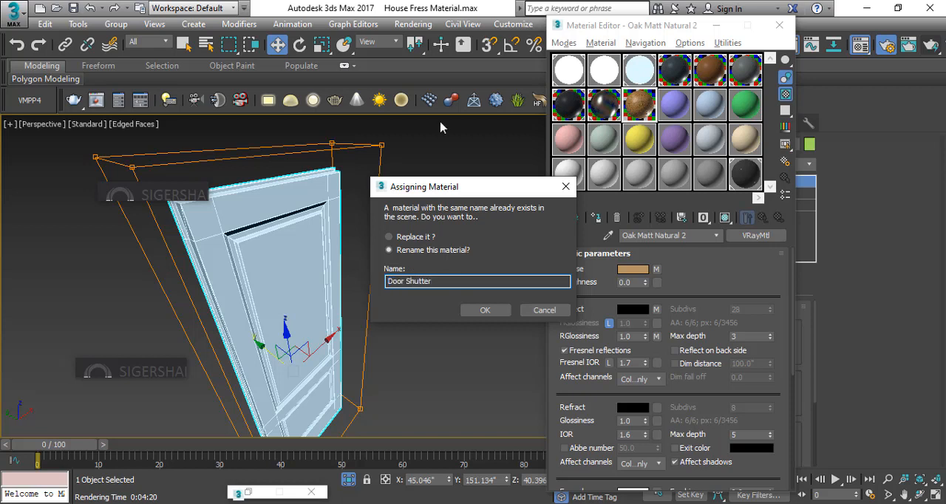
left_click(484, 311)
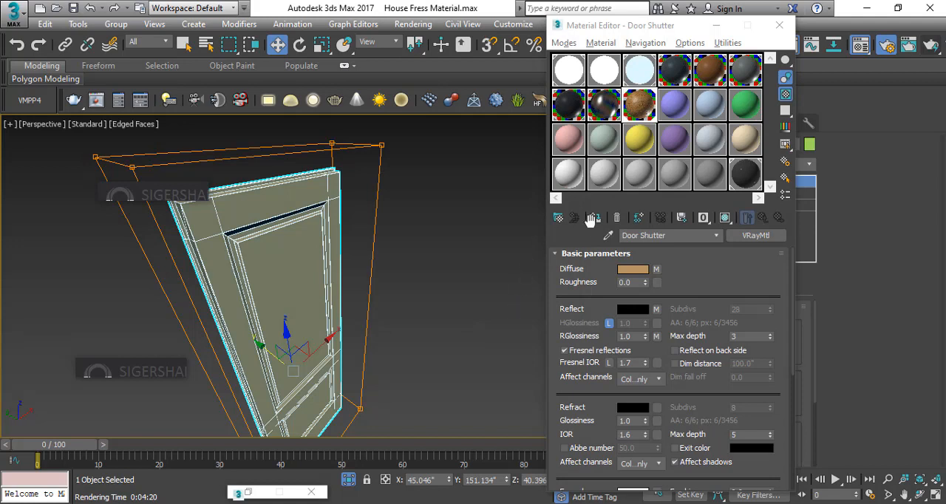
Show the Door Shutter material's texture in the viewport and end the door shutter's isolation
left_click(725, 217)
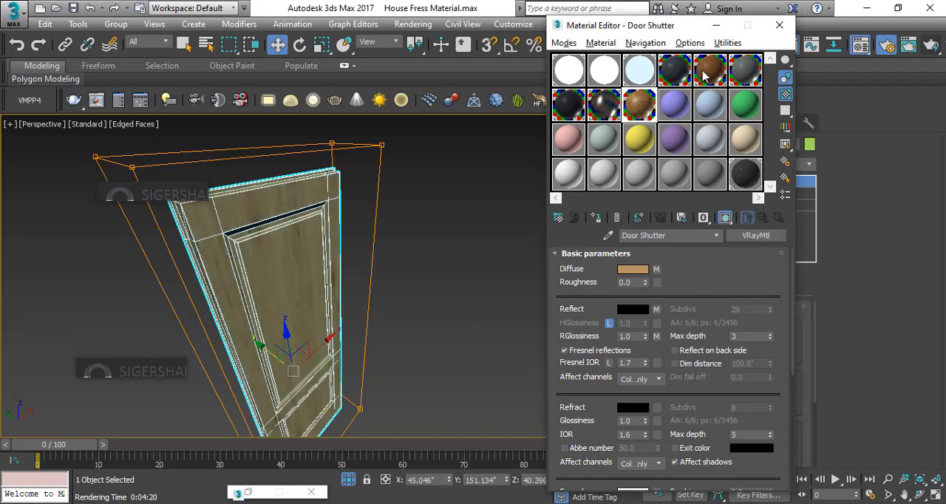
left_click(459, 249)
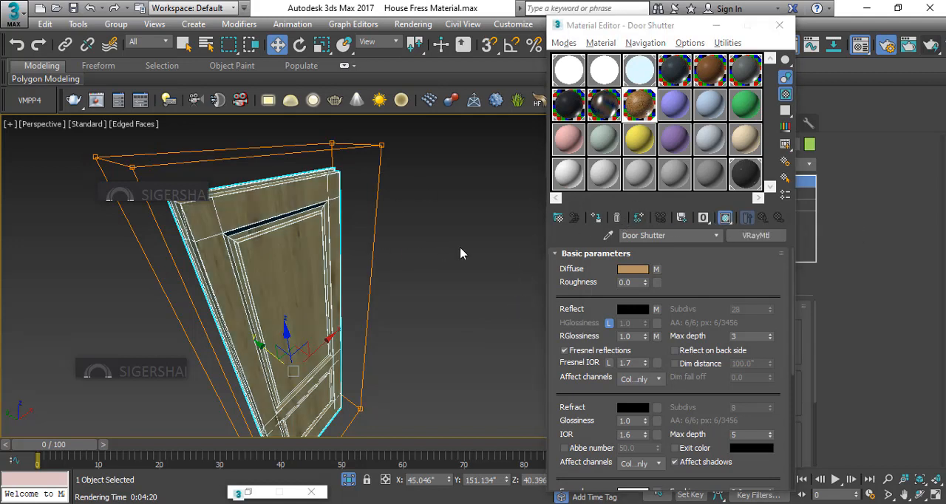
left_click(316, 258)
left_click(348, 479)
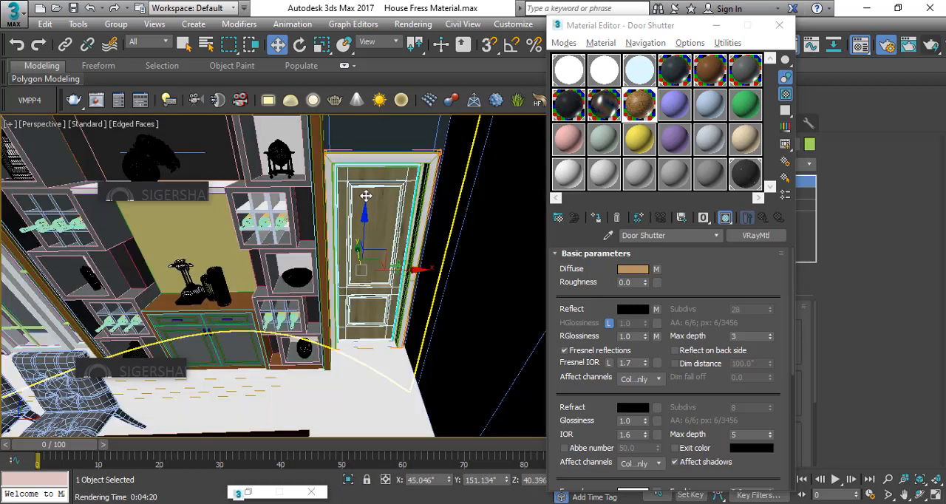
Isolate the door frame, assign the Door Shutter material to it and bring back the rest of the scene
left_click(335, 158)
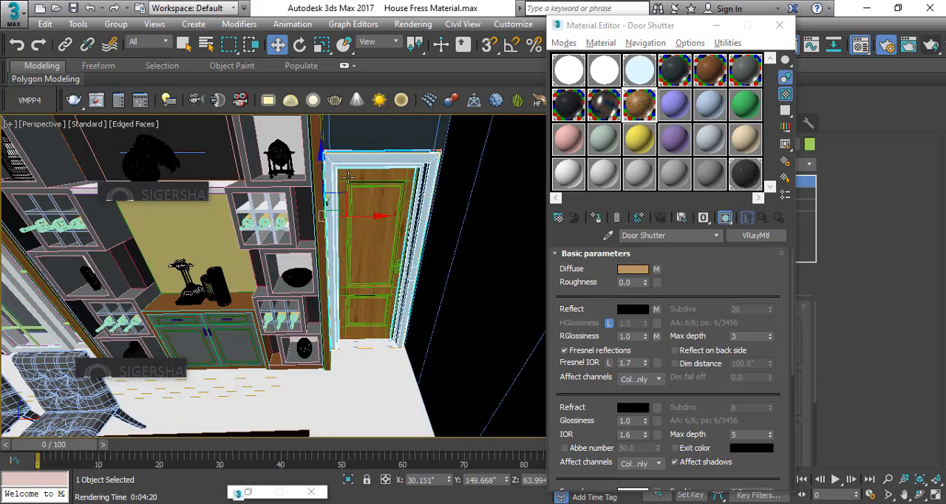
left_click(348, 479)
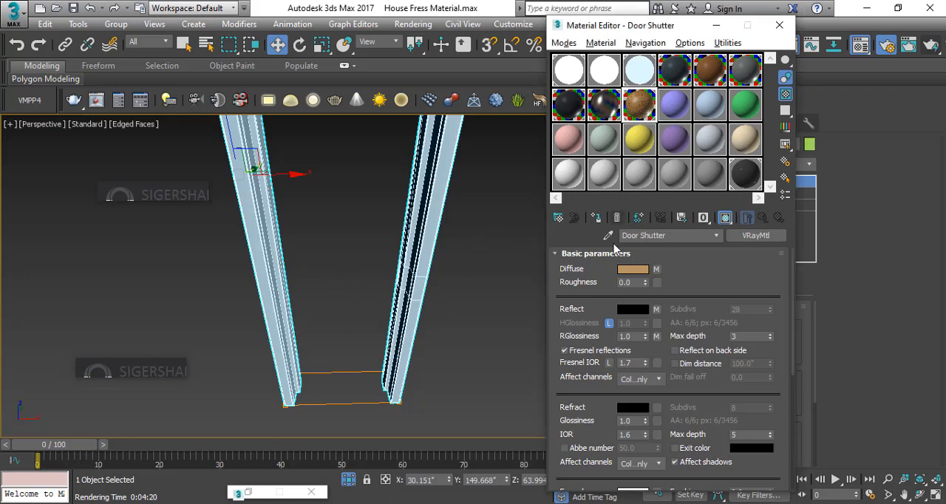
left_click(595, 217)
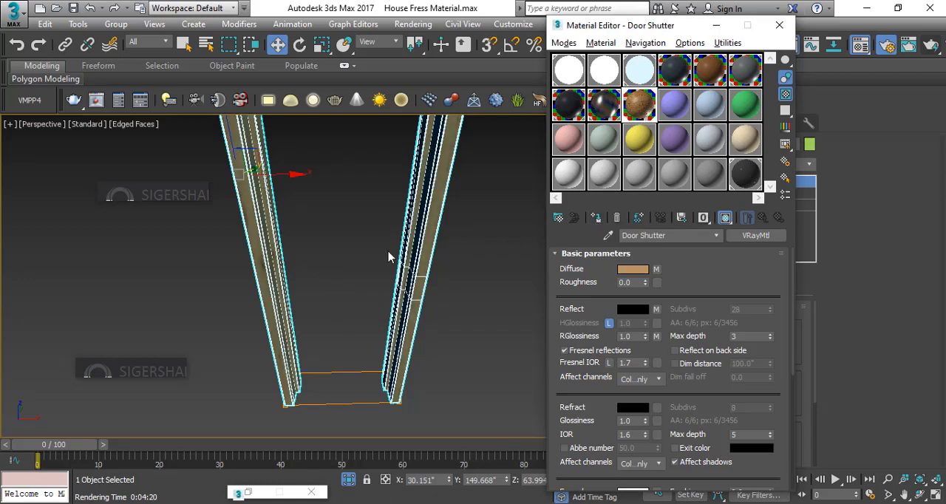
left_click(485, 244)
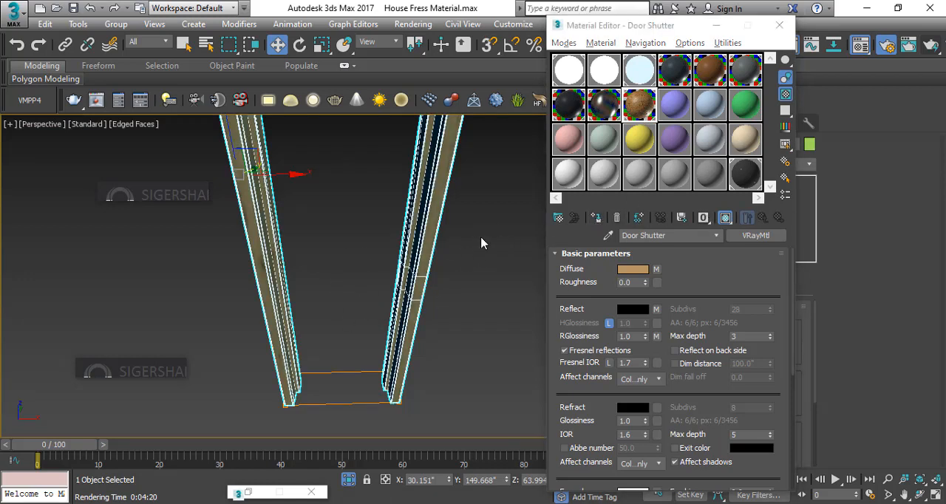
left_click(405, 307)
left_click(348, 480)
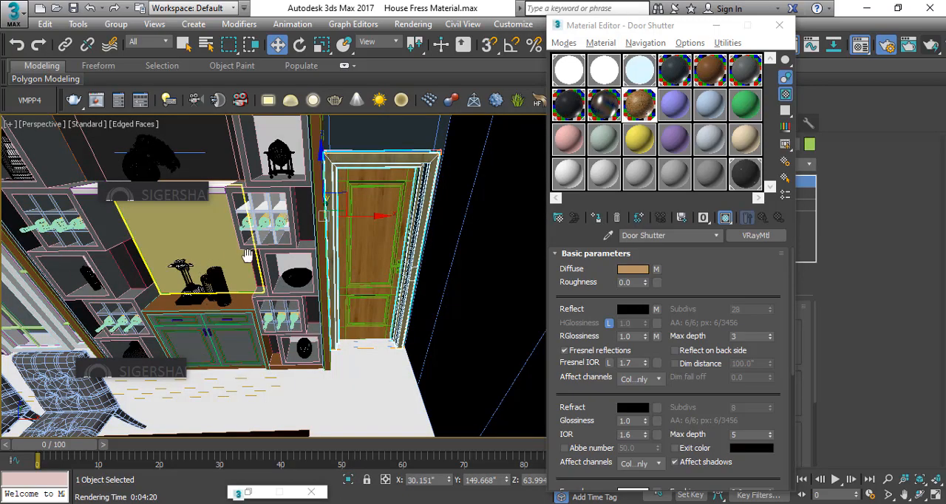
Assign the Door Shutter material to both the frame and the leaf of the brown door across the dining area
middle_click_drag(173, 262, 312, 216)
middle_click_drag(151, 251, 26, 263, "alt")
middle_click_drag(83, 197, 210, 269)
scroll(168, 242, "up", 6)
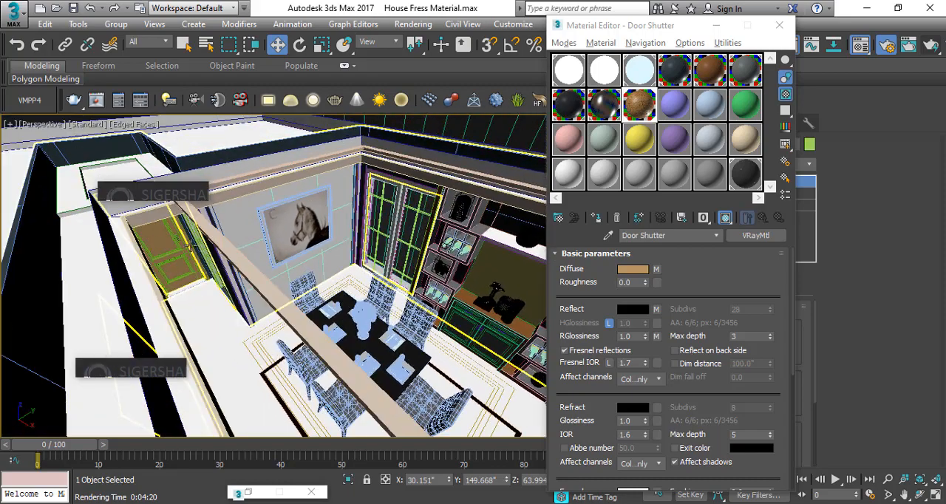
scroll(171, 249, "down", 5)
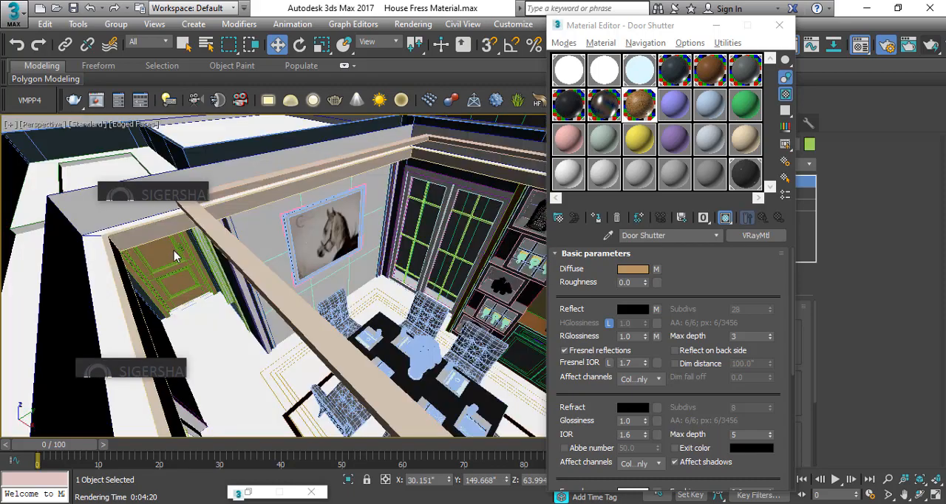
middle_click_drag(175, 255, 219, 238, "alt")
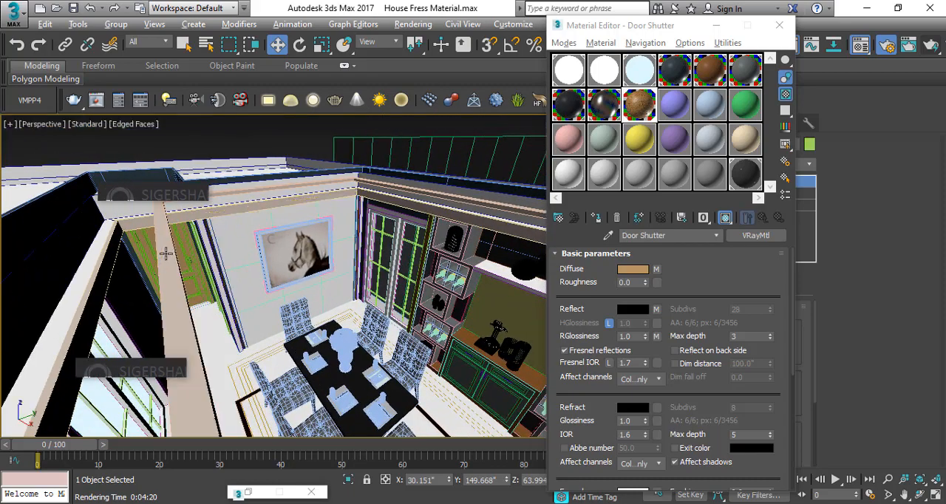
scroll(165, 254, "up", 4)
key("ctrl+d")
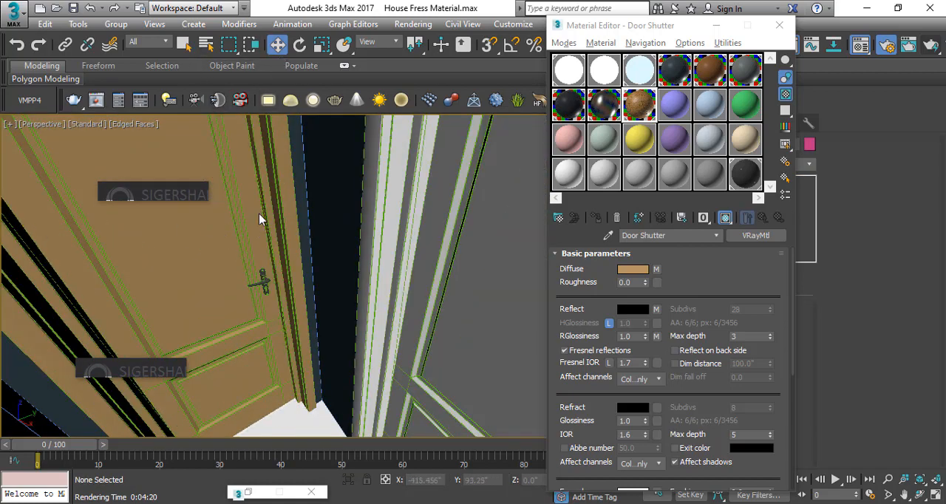
left_click(283, 210)
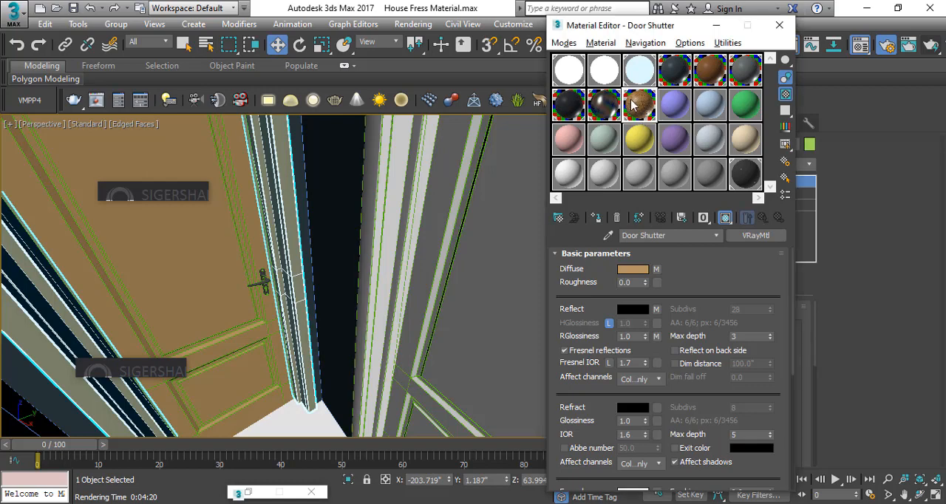
left_click(596, 220)
key("ctrl+d")
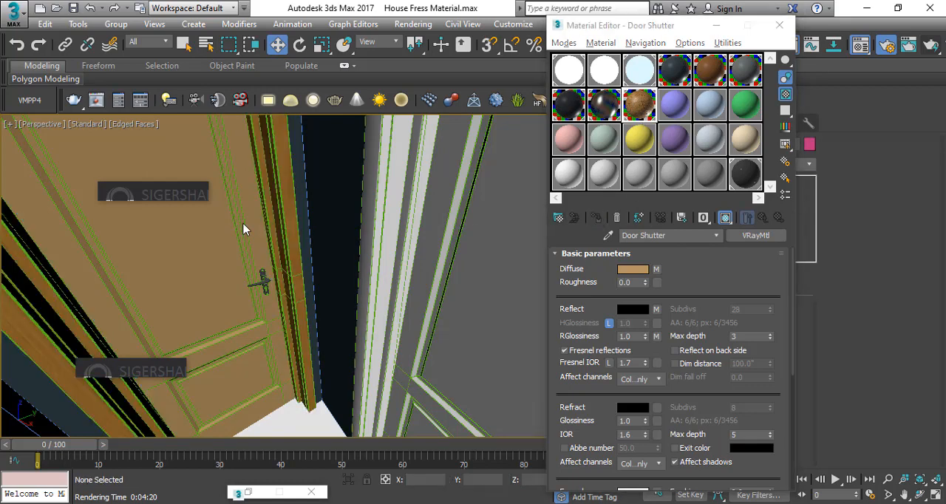
left_click(264, 320)
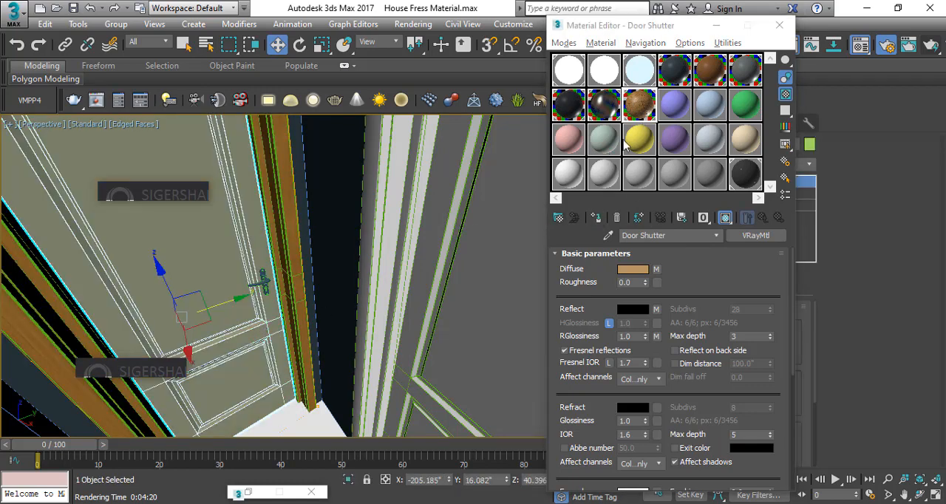
left_click(596, 217)
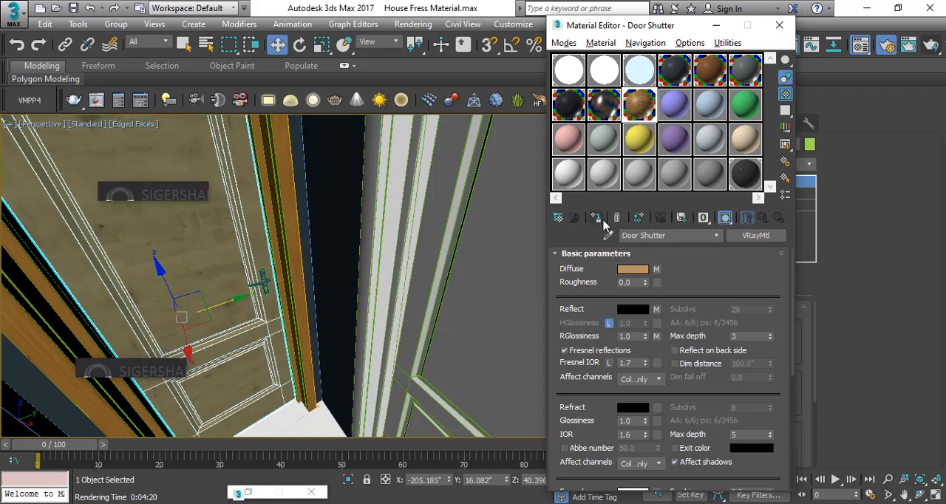
Group that door's lever handle with its backplate and assign the Special Oil Rubbed Venetian Bronze material to the group
left_click(261, 281)
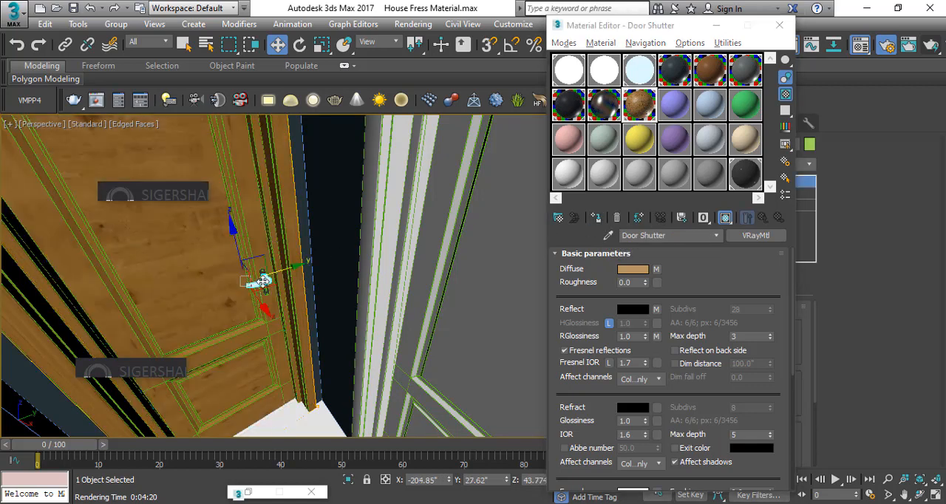
scroll(262, 282, "up", 5)
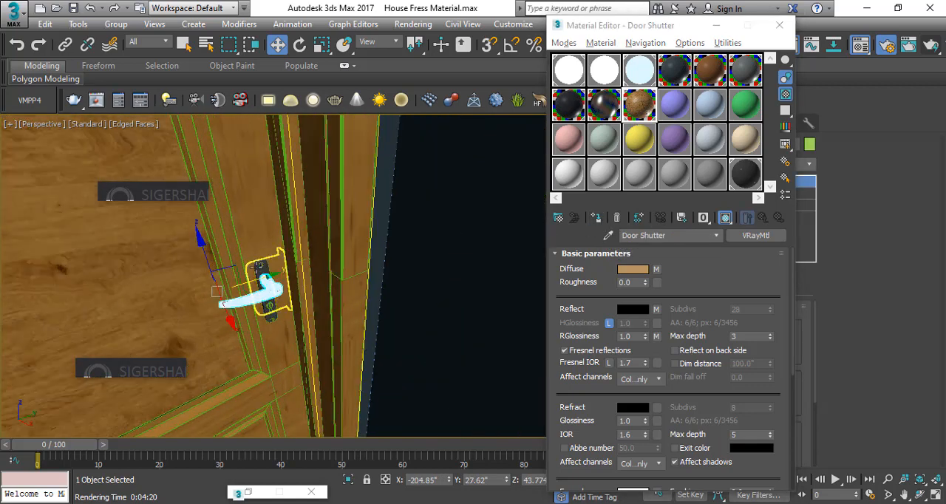
middle_click_drag(259, 266, 268, 276, "alt")
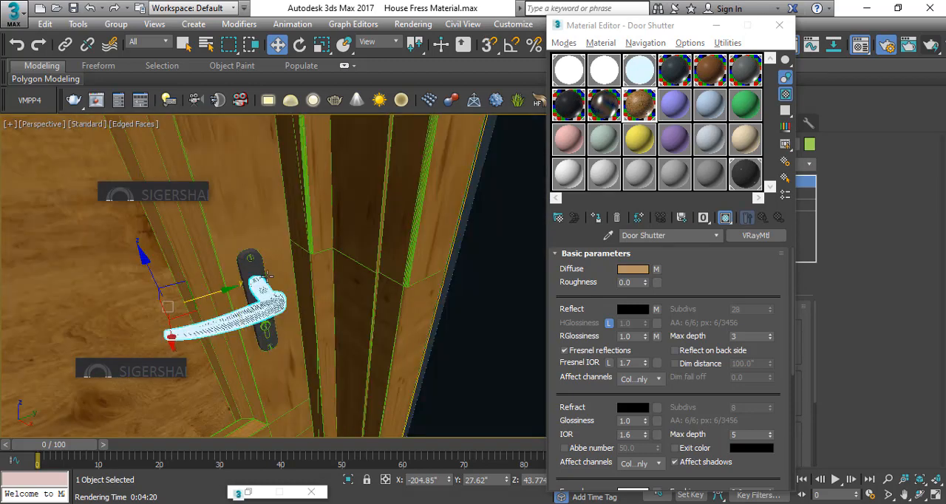
left_click(249, 269, "ctrl")
left_click(117, 24)
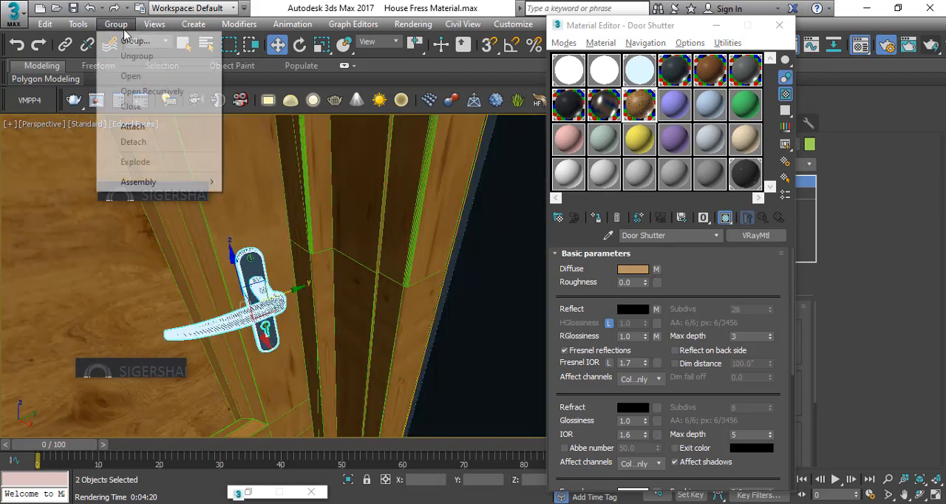
left_click(134, 40)
left_click(483, 286)
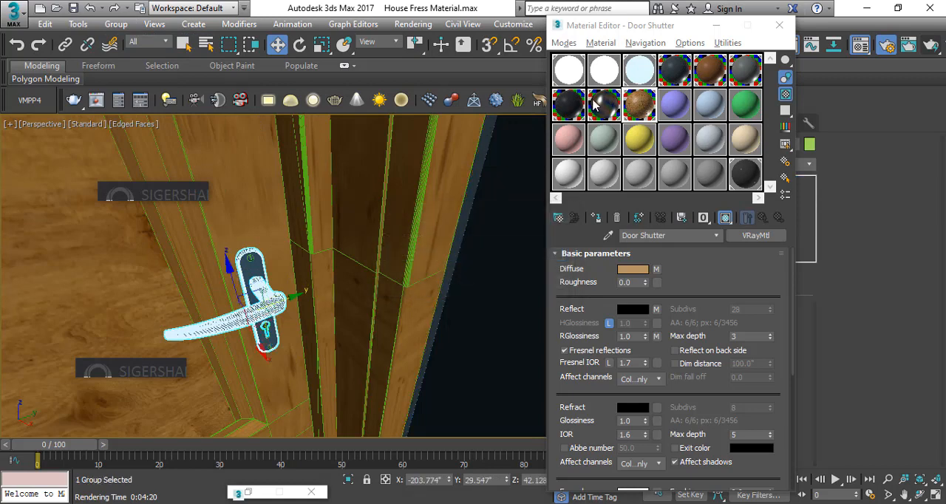
left_click(594, 106)
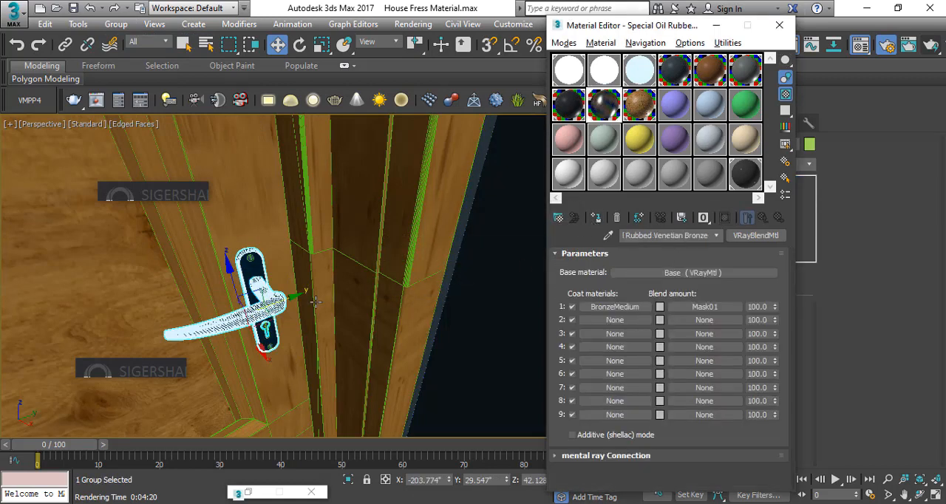
Open the group of the adjacent grey door so its parts can be selected individually, with the Door Shutter material active
scroll(469, 265, "down", 6)
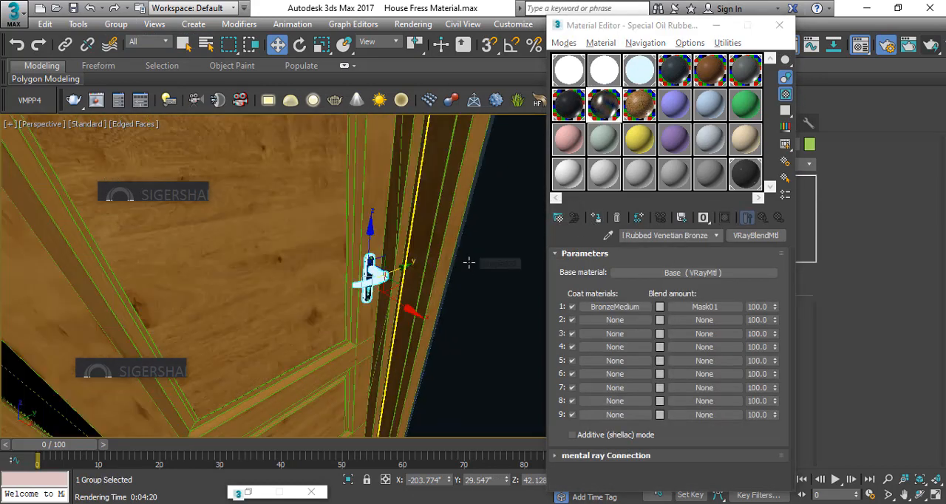
scroll(469, 262, "down", 4)
middle_click_drag(407, 263, 215, 246)
scroll(396, 252, "down", 2)
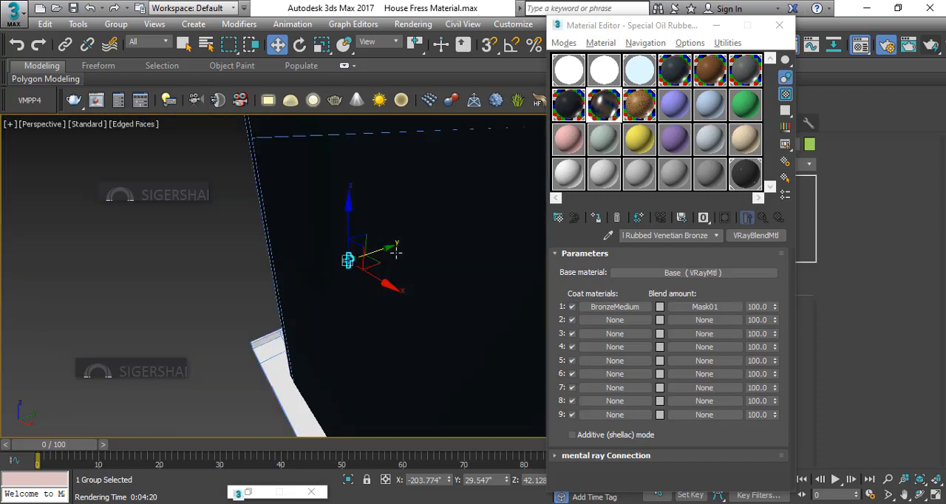
middle_click_drag(392, 255, 165, 264)
scroll(165, 264, "down", 2)
mouse_move(494, 277)
middle_mouse_down()
mouse_move(429, 281)
mouse_move(482, 281)
middle_mouse_up()
left_click(304, 204)
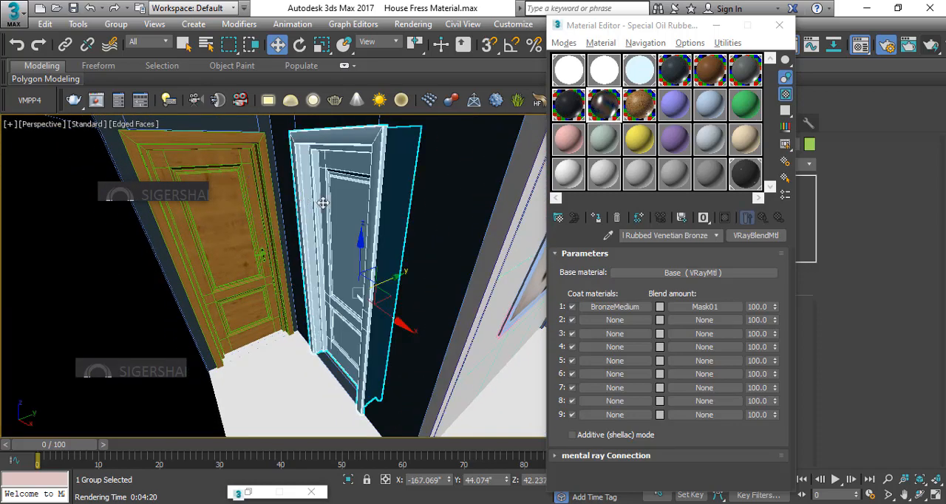
left_click(640, 108)
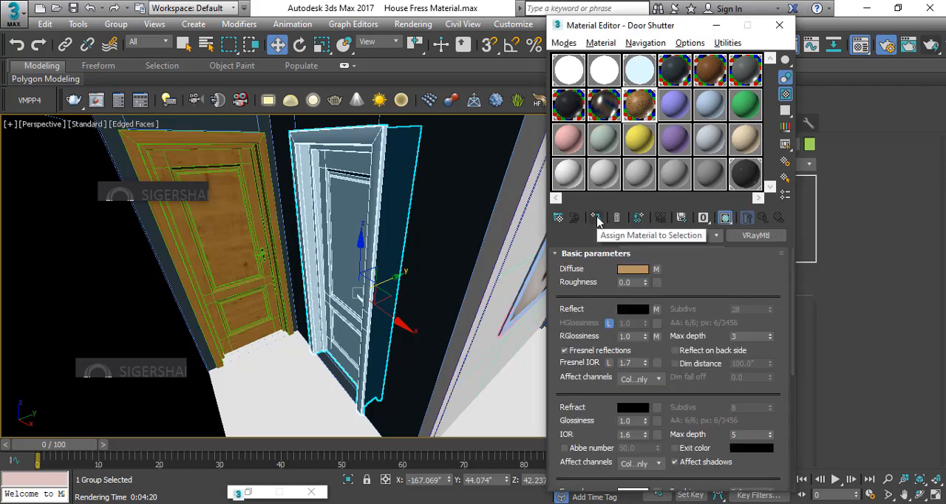
mouse_move(424, 279)
middle_mouse_down("alt")
mouse_move(437, 270)
mouse_move(420, 287)
middle_mouse_up("alt")
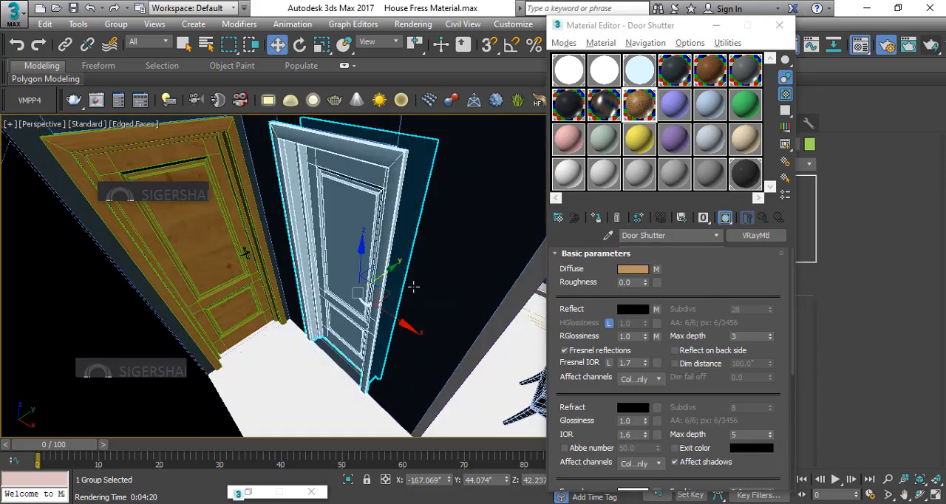
left_click(131, 76)
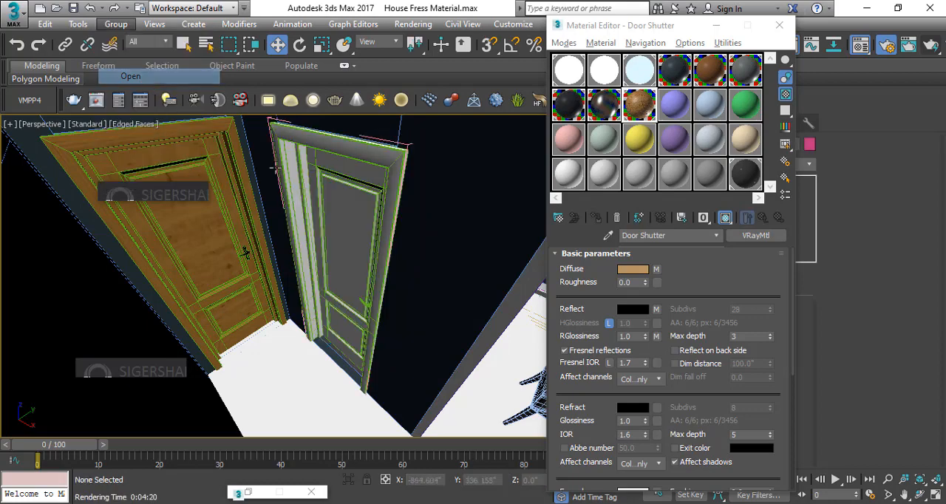
Assign the Special Oil Rubbed Venetian Bronze material to the grey door's lever handle and backplate, leaving nothing selected
left_click(364, 301)
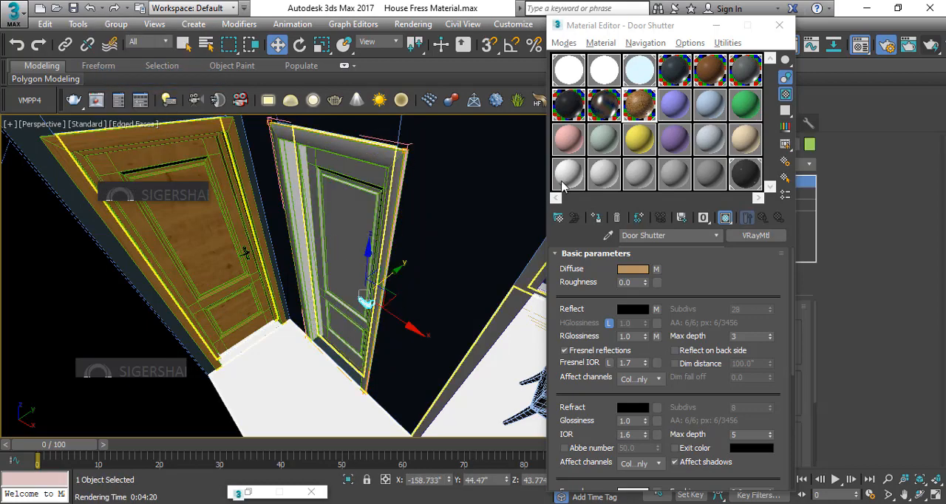
scroll(339, 295, "up", 5)
scroll(339, 295, "down", 2)
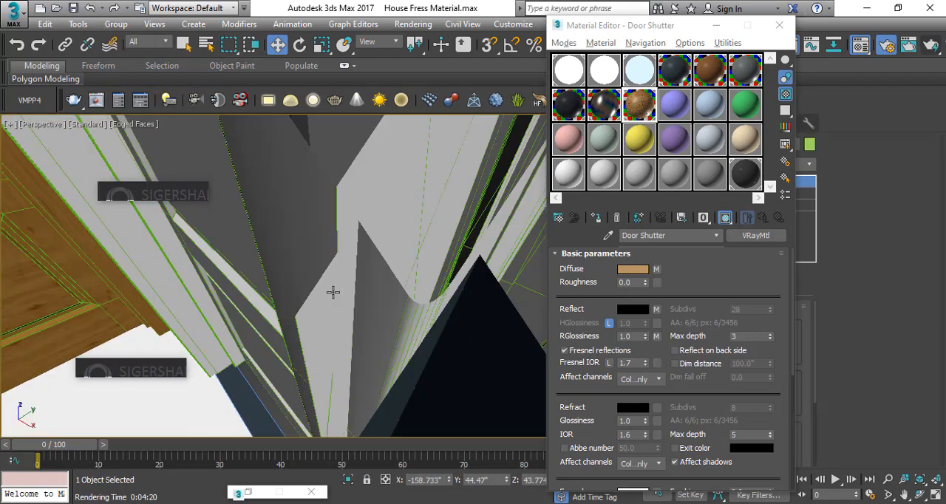
middle_click_drag(334, 293, 371, 286, "alt")
middle_click_drag(298, 211, 314, 343)
left_click(314, 272, "ctrl")
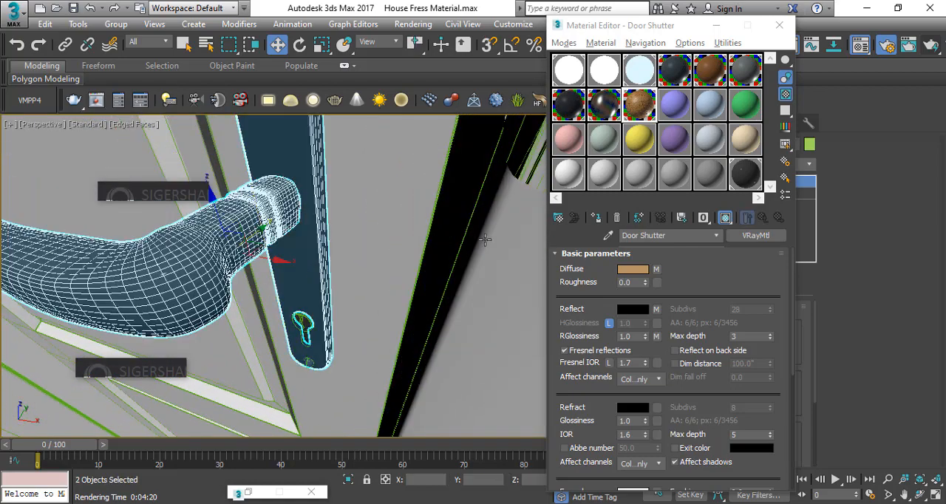
left_click(612, 111)
left_click(596, 218)
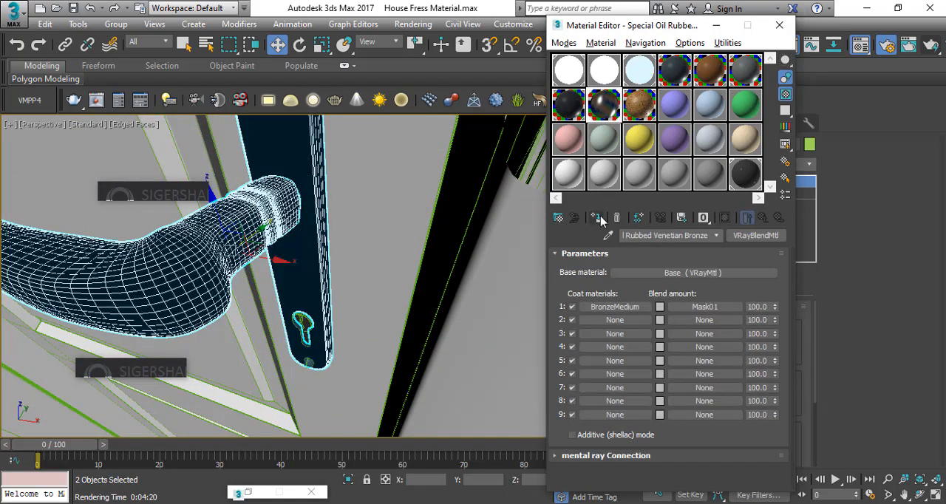
scroll(275, 185, "down", 8)
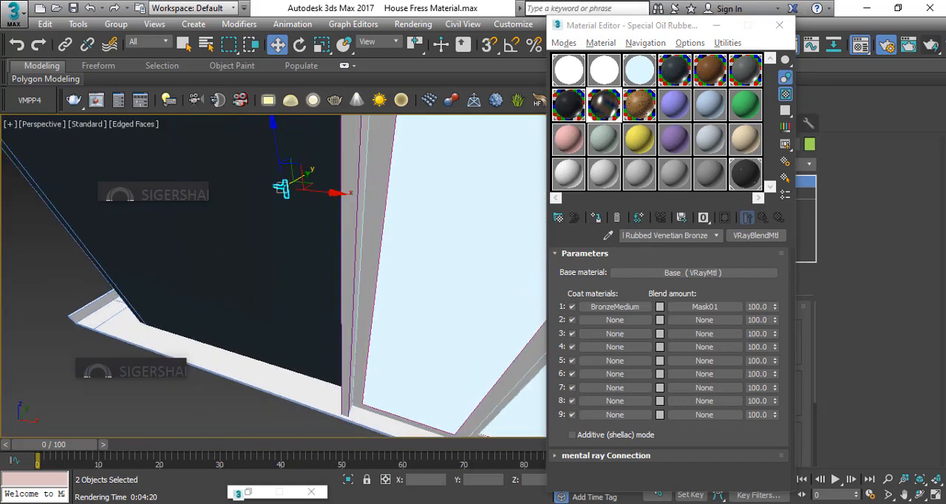
key("ctrl+d")
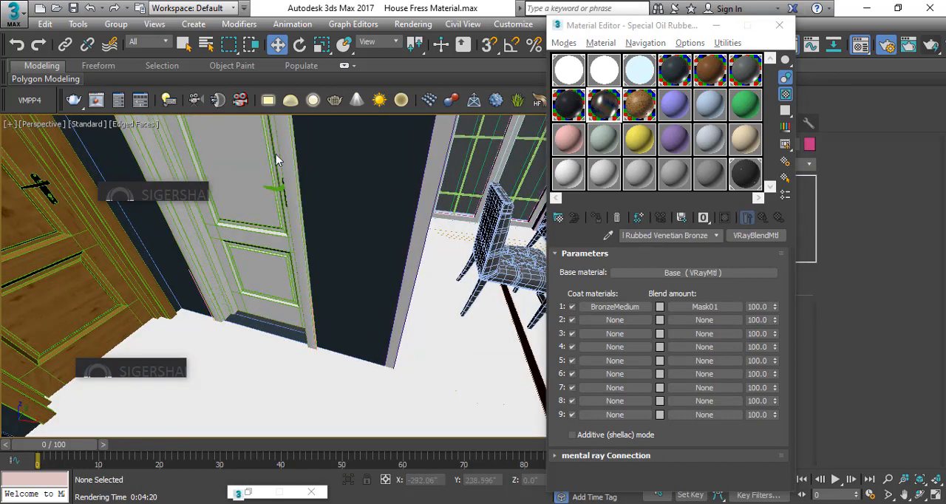
Assign the Door Shutter material to the grey door's frame and show its texture in the viewport
middle_click_drag(268, 165, 284, 183, "alt")
scroll(285, 183, "down", 3)
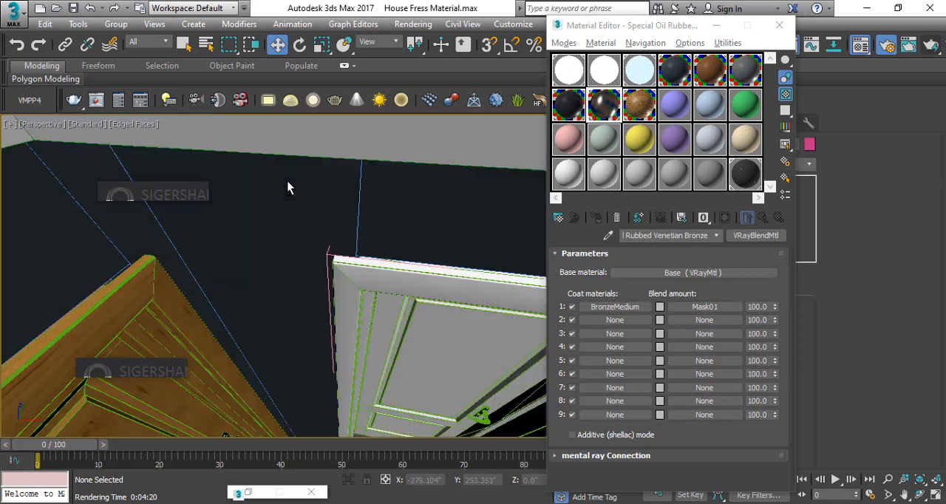
middle_click_drag(336, 258, 329, 233)
left_click(400, 223)
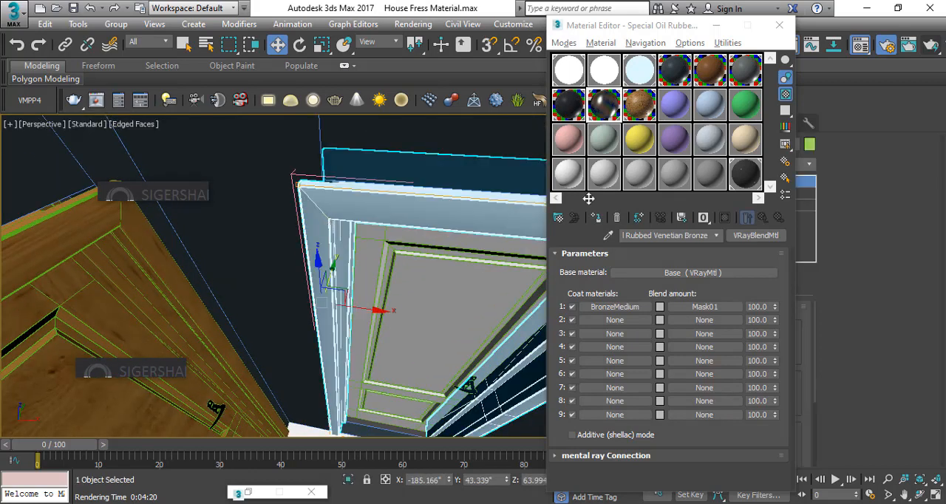
left_click(640, 105)
left_click(725, 217)
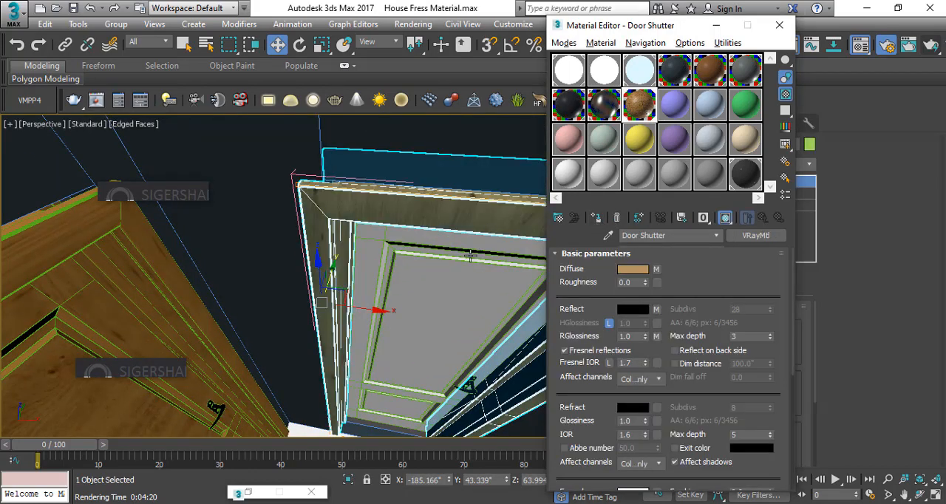
Assign the Door Shutter material to the leaf inside the newly textured door frame
left_click(407, 256)
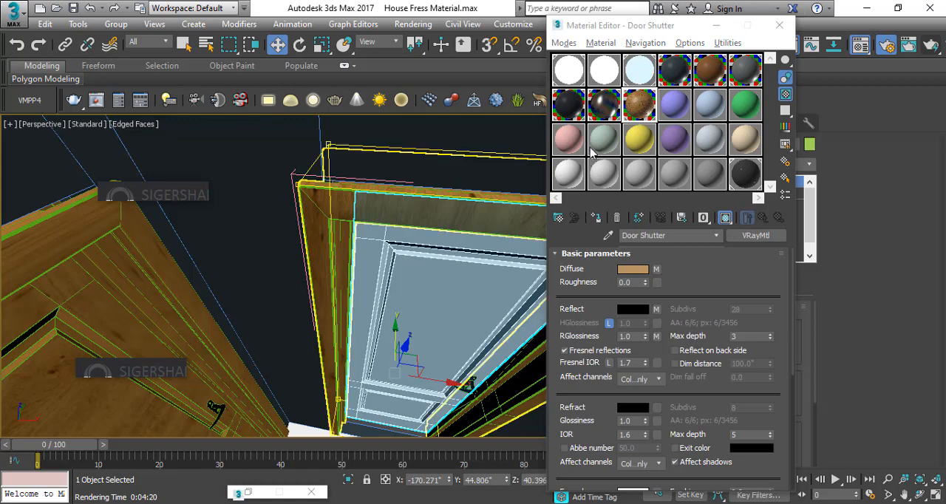
left_click(596, 218)
middle_click_drag(429, 276, 275, 247)
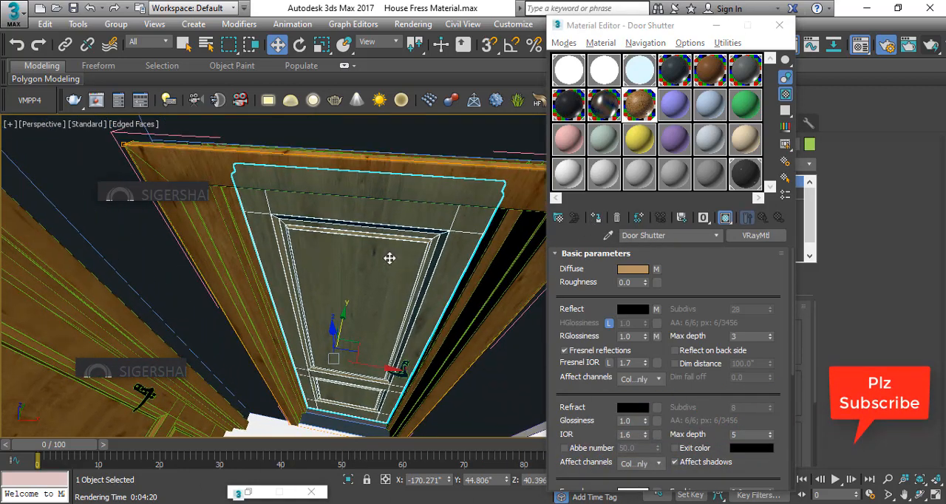
middle_click_drag(428, 253, 302, 250)
Select the lever handle and backplate on the wood-textured door beside the shelving unit and combine them into one group
left_click_drag(635, 31, 484, 33)
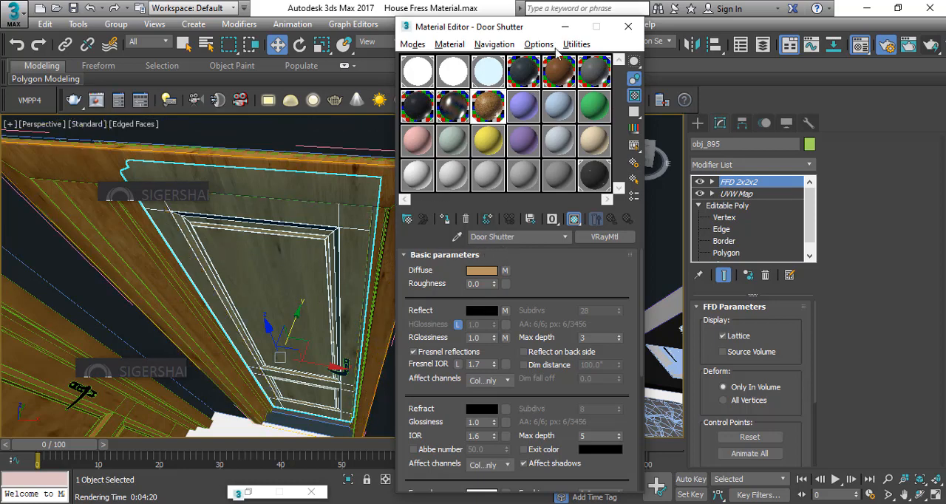
left_click_drag(500, 30, 280, 15)
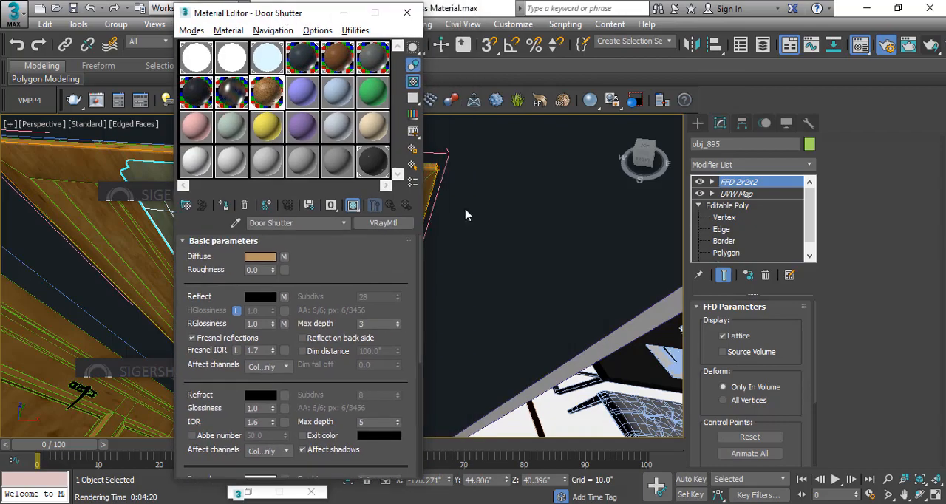
middle_click_drag(474, 209, 293, 196)
middle_click_drag(628, 215, 490, 212)
scroll(513, 205, "up", 3)
scroll(473, 201, "up", 3)
scroll(471, 201, "down", 2)
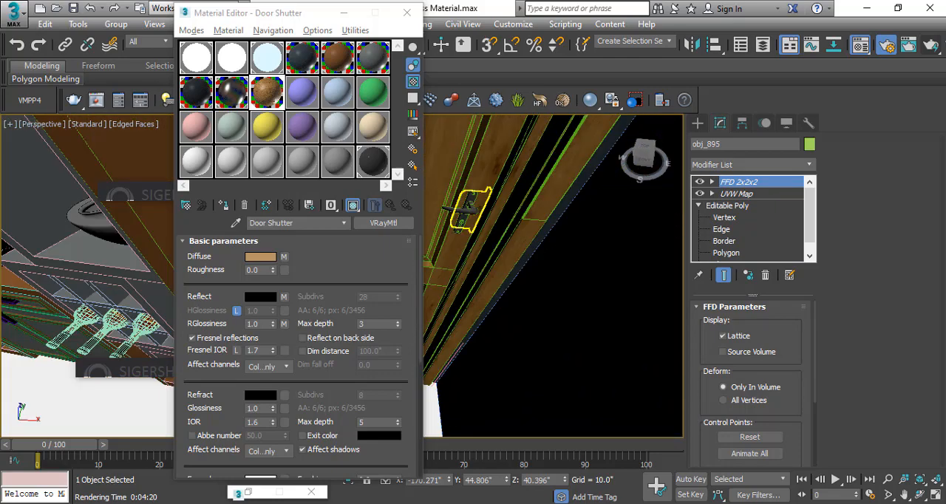
scroll(471, 202, "down", 1)
left_click(473, 202)
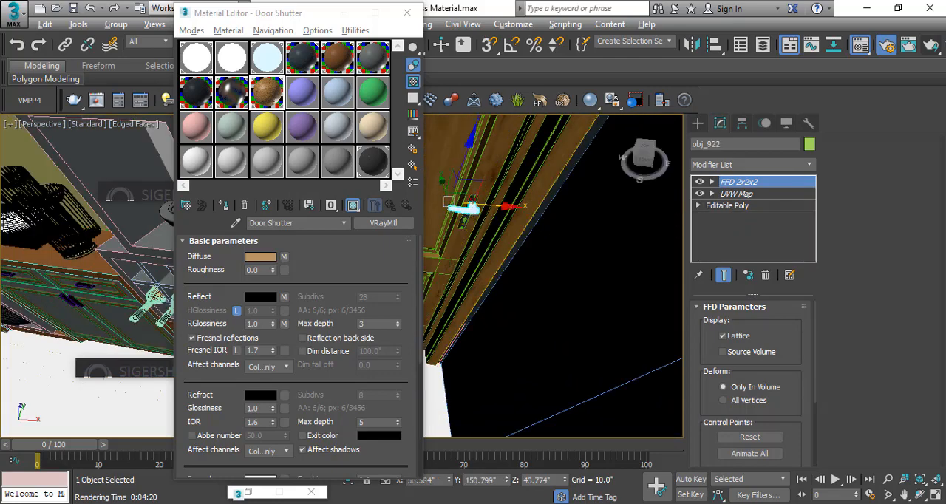
scroll(473, 203, "up", 2)
left_click(474, 198, "ctrl")
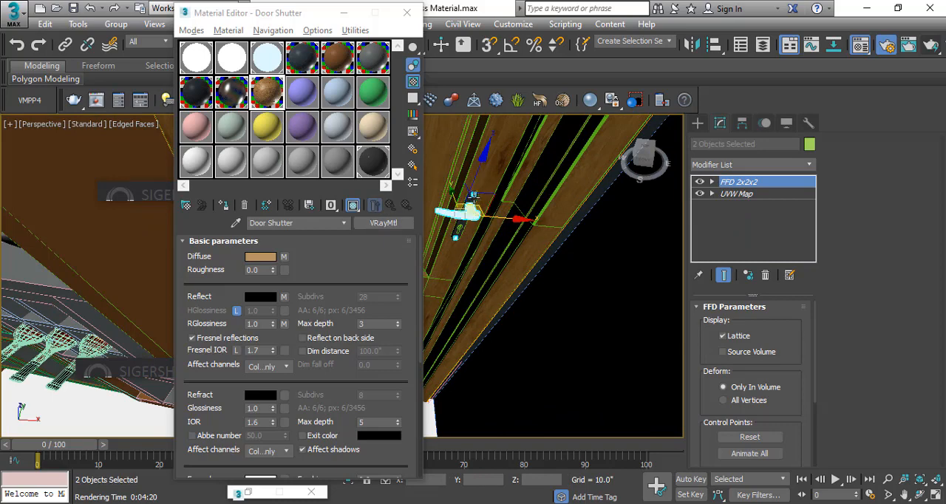
scroll(475, 193, "up", 1)
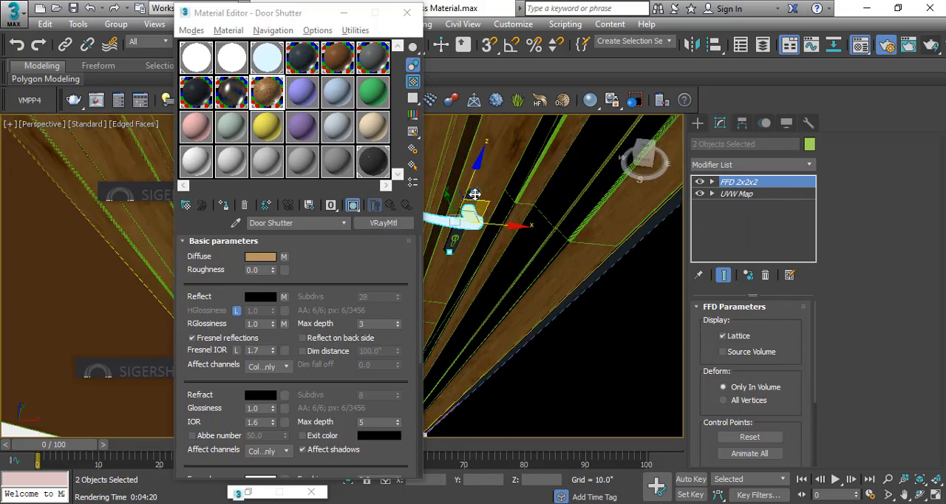
left_click(475, 193)
scroll(470, 214, "up", 1)
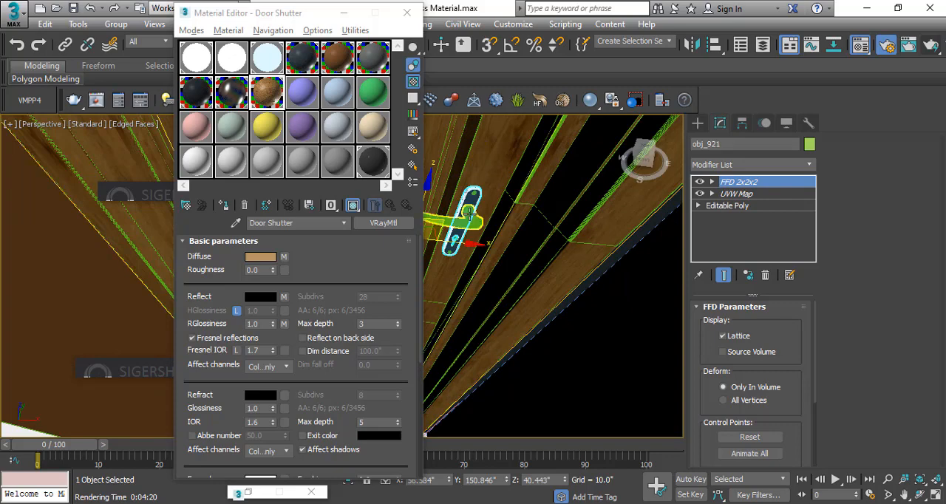
left_click(471, 219, "ctrl")
left_click(116, 24)
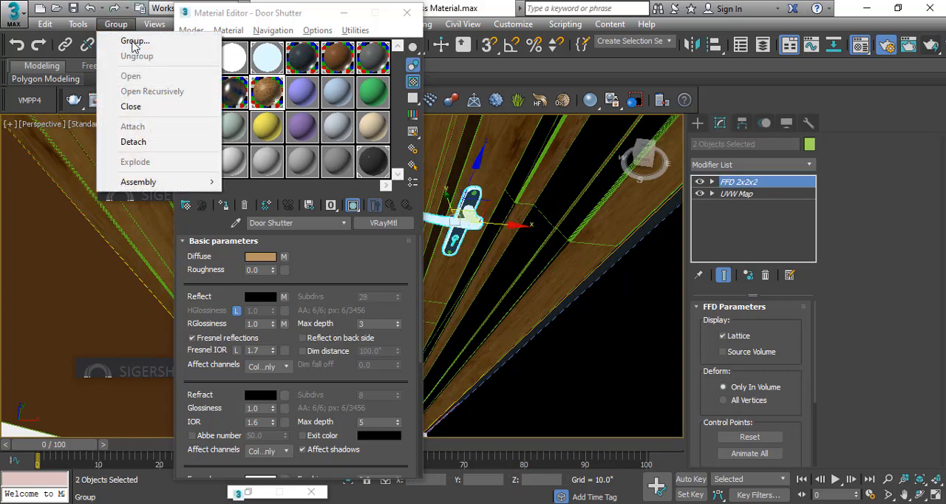
left_click(133, 40)
left_click(480, 278)
Assign the Special Oil Rubbed Venetian Bronze material to the grouped door handle and minimize the Material Editor
left_click(237, 103)
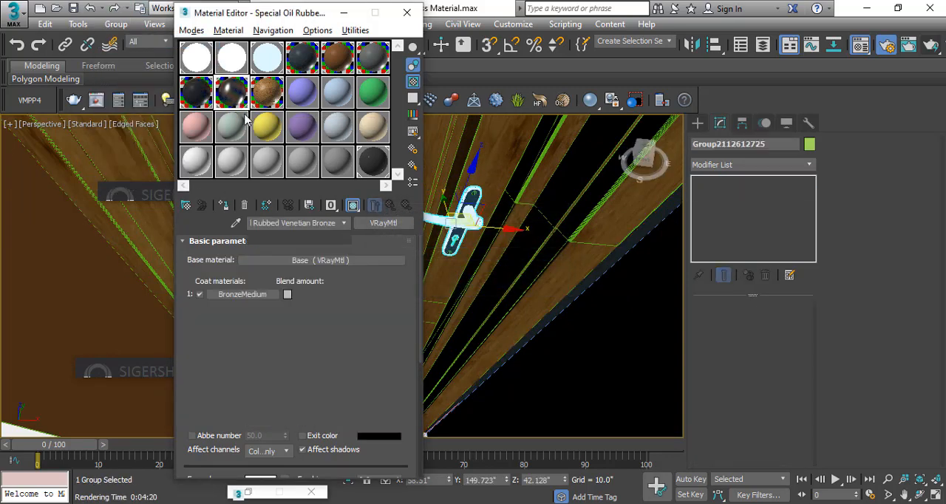
left_click(230, 210)
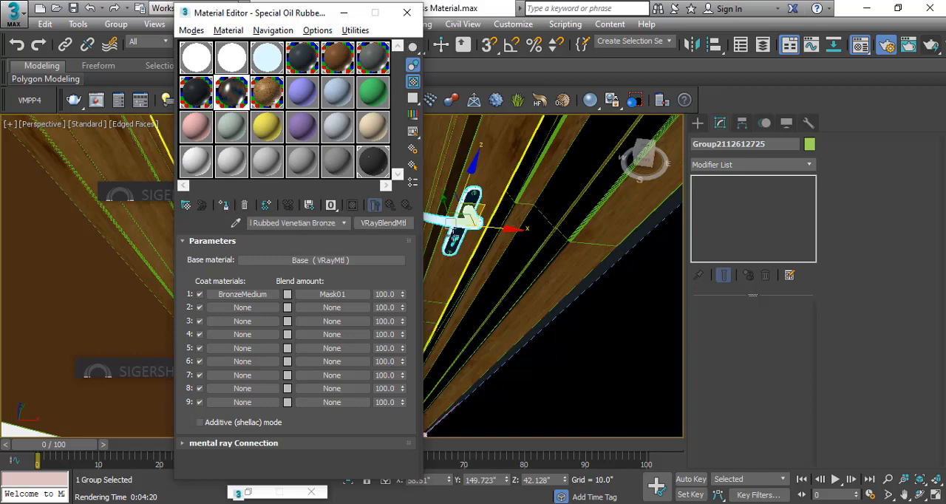
left_click(343, 12)
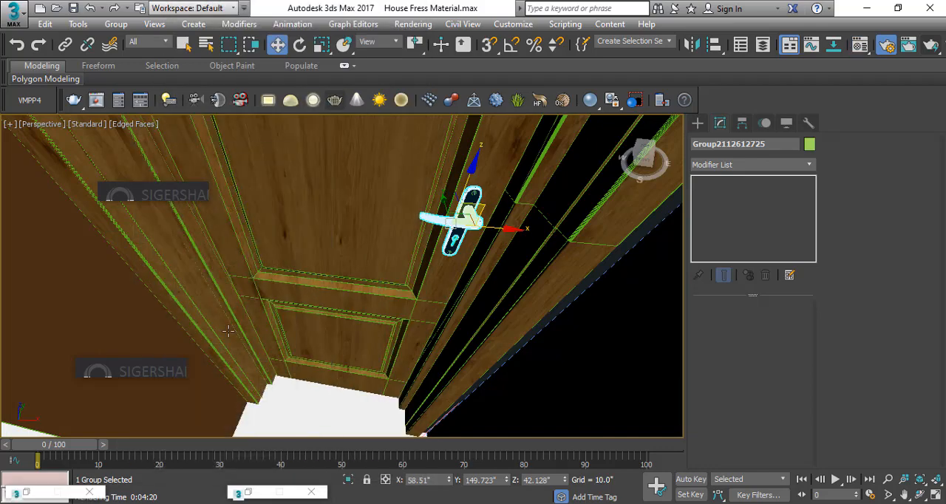
Assign material 2 to the horizontal shelf box above the yellow back panel of the shelving unit
scroll(472, 304, "down", 9)
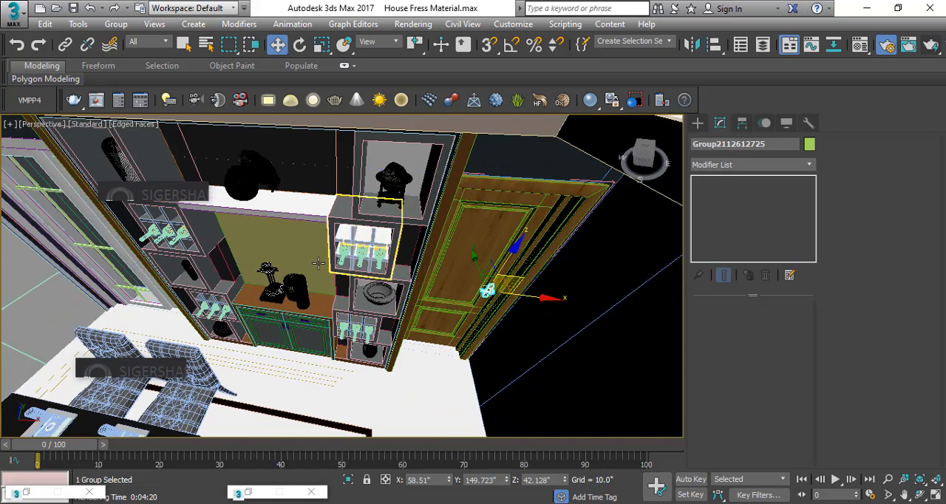
middle_click_drag(319, 264, 295, 198, "alt")
left_click(279, 213)
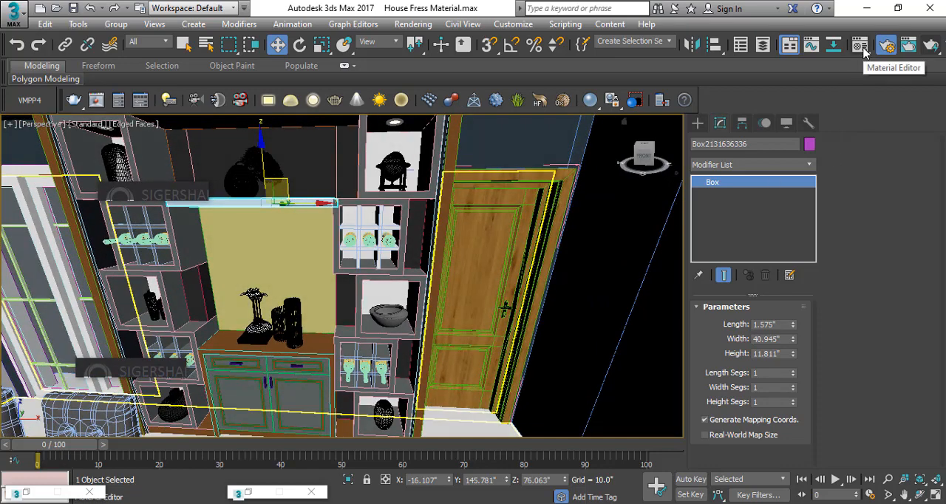
left_click(862, 46)
left_click_drag(377, 17, 752, 14)
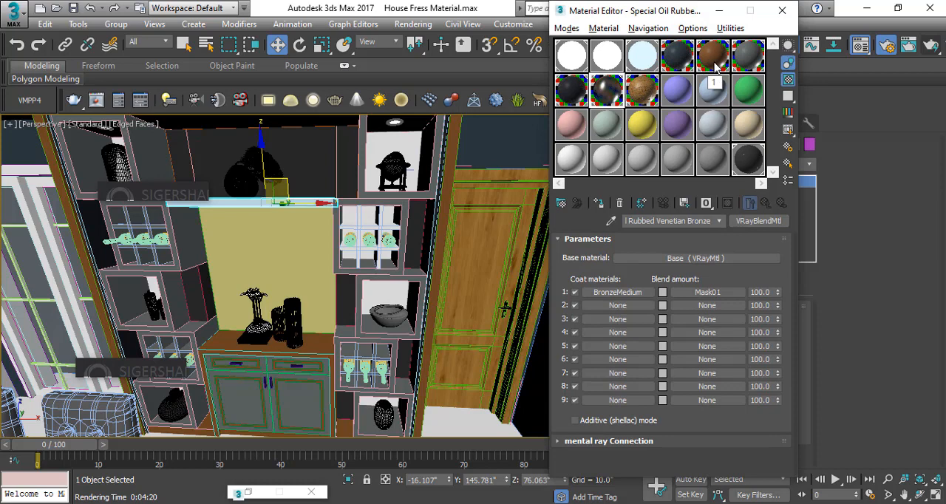
left_click(750, 65)
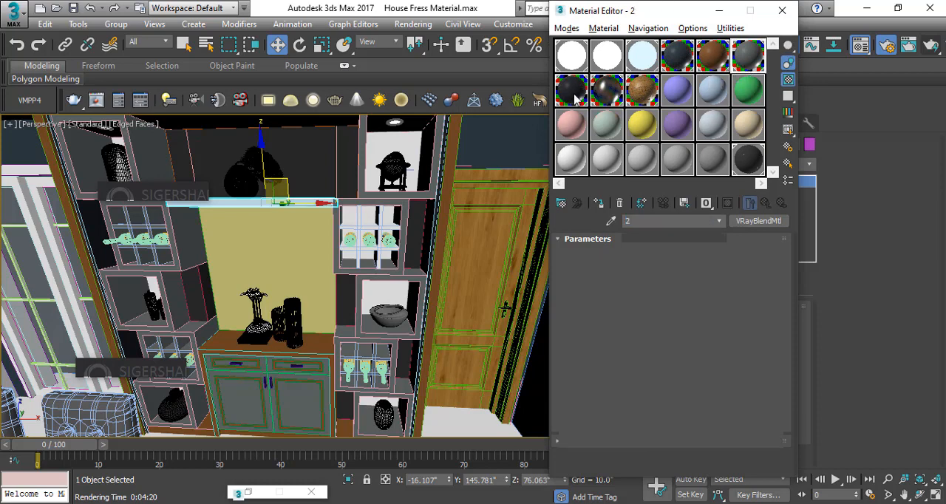
left_click(598, 204)
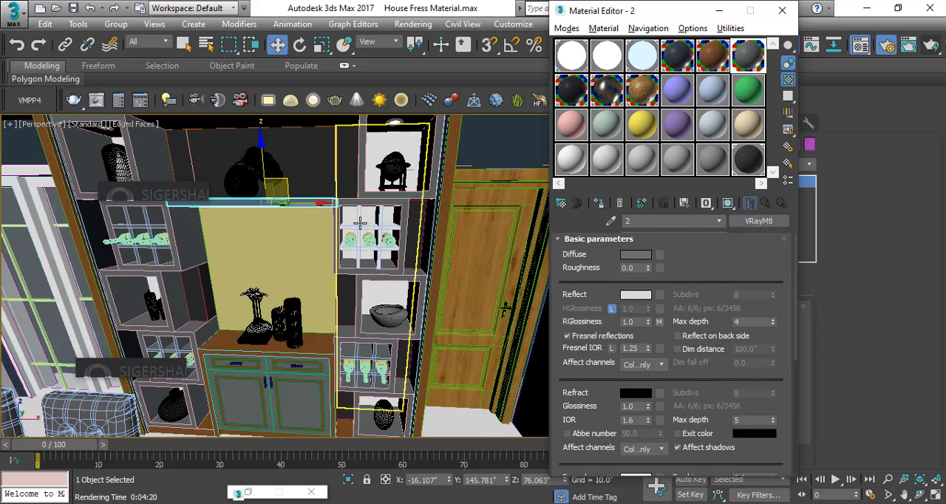
Assign the IntPaintMatte Graphite Black material to the bottle rack dividers in the shelving column nearest the wooden door
left_click(392, 250)
middle_click_drag(391, 249, 375, 255, "alt")
left_click(373, 235)
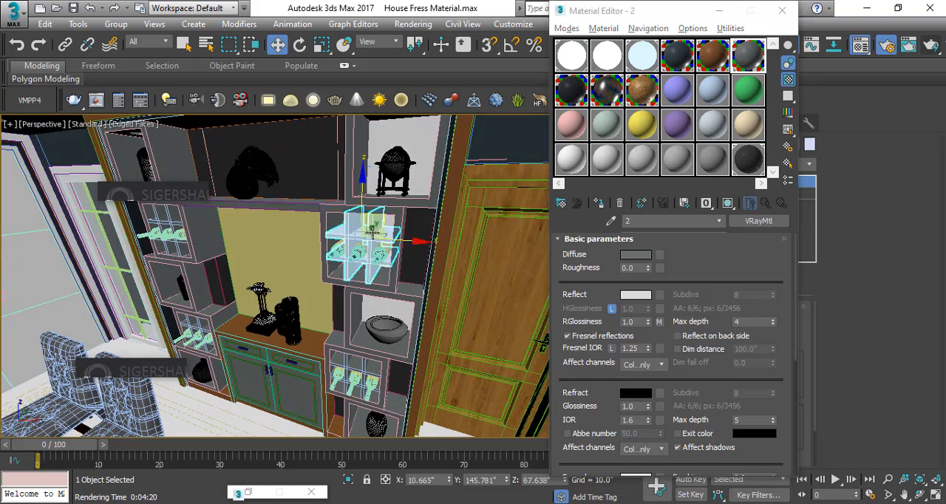
left_click(581, 98)
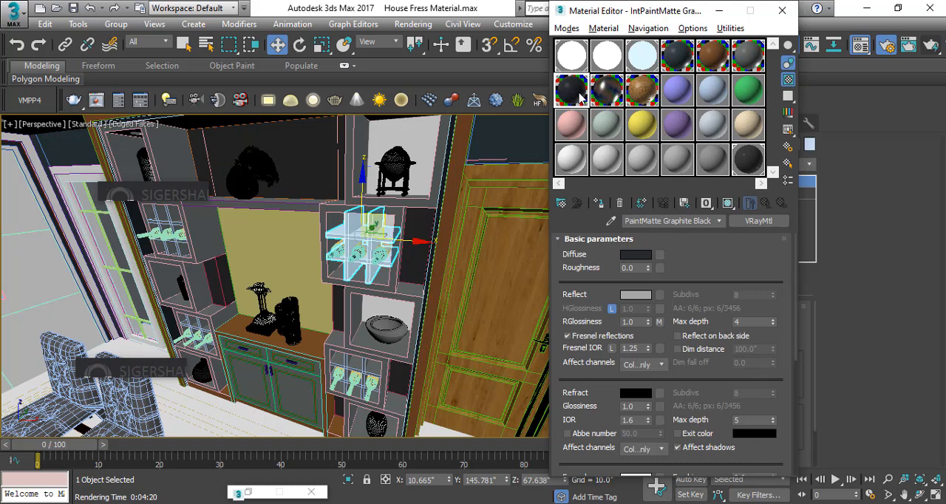
left_click(599, 204)
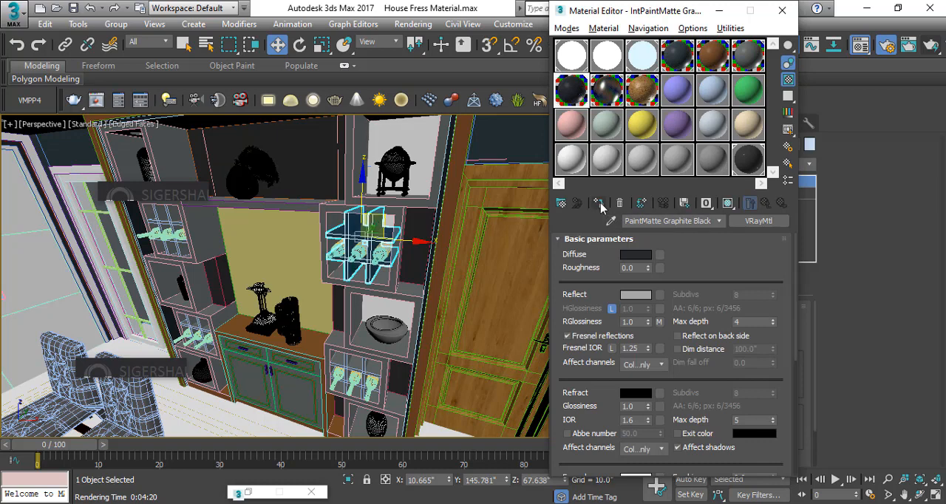
left_click(752, 61)
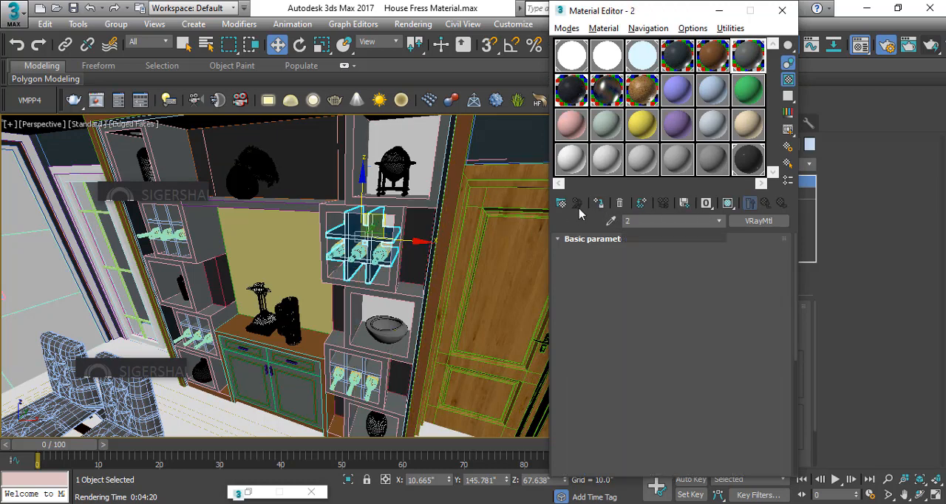
left_click(414, 178)
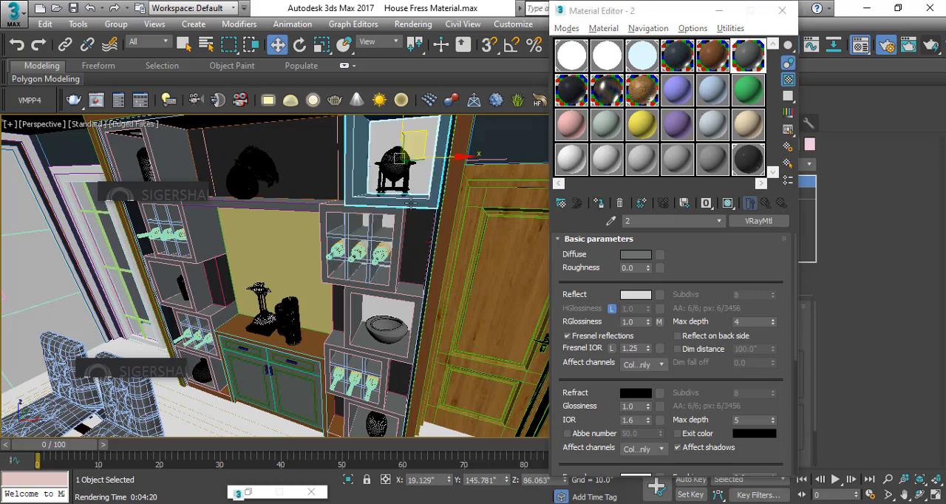
left_click(385, 144)
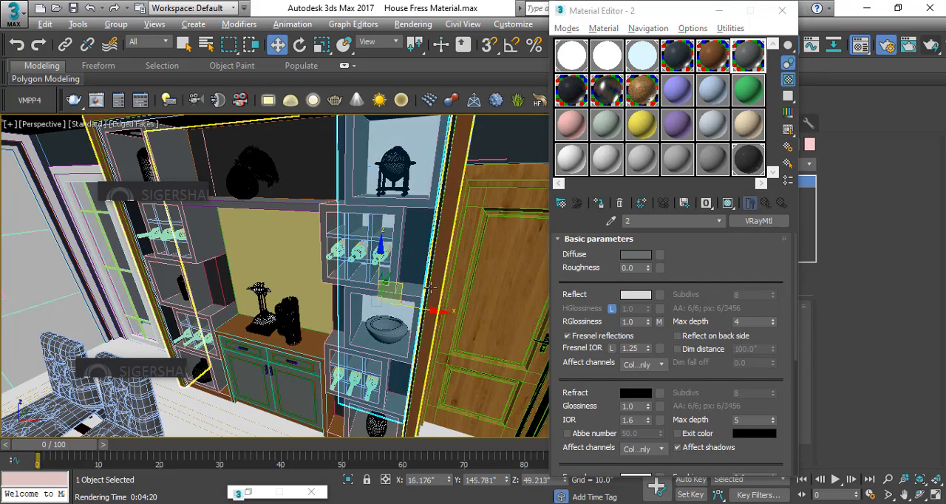
middle_click_drag(431, 283, 398, 278, "alt")
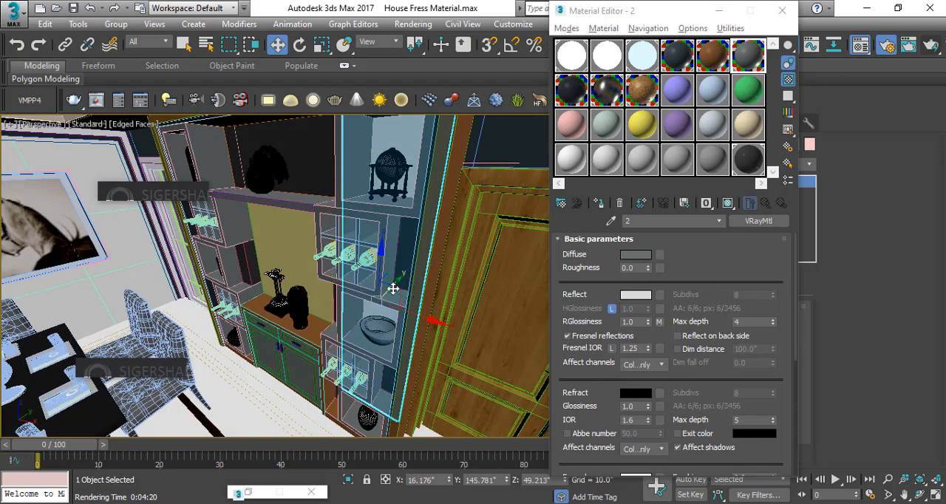
left_click_drag(393, 288, 300, 347)
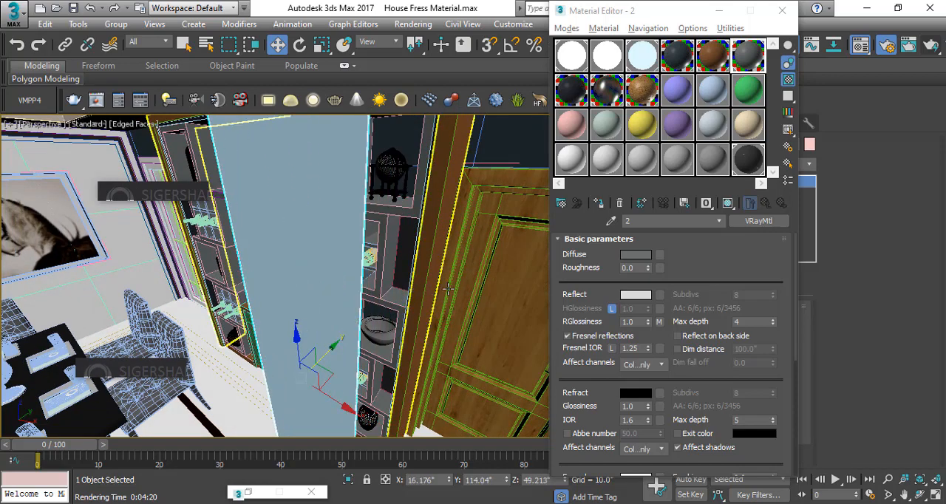
key("ctrl+z")
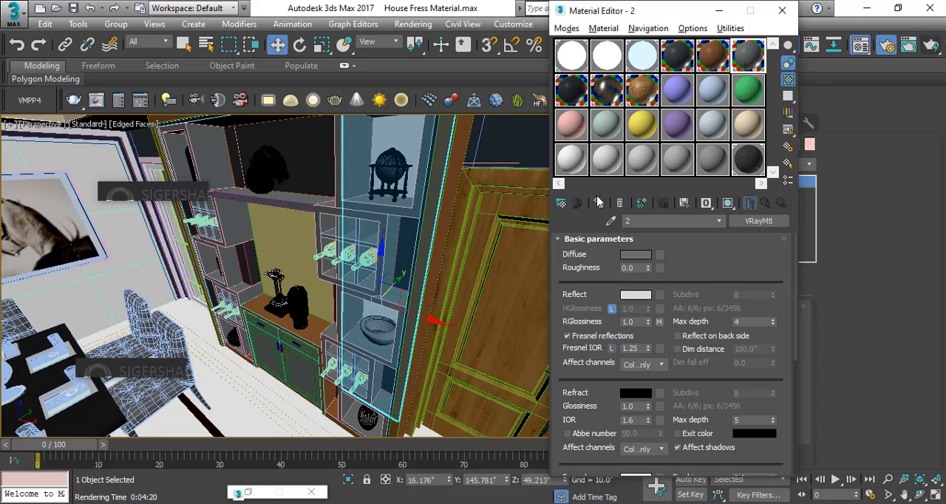
left_click(299, 231)
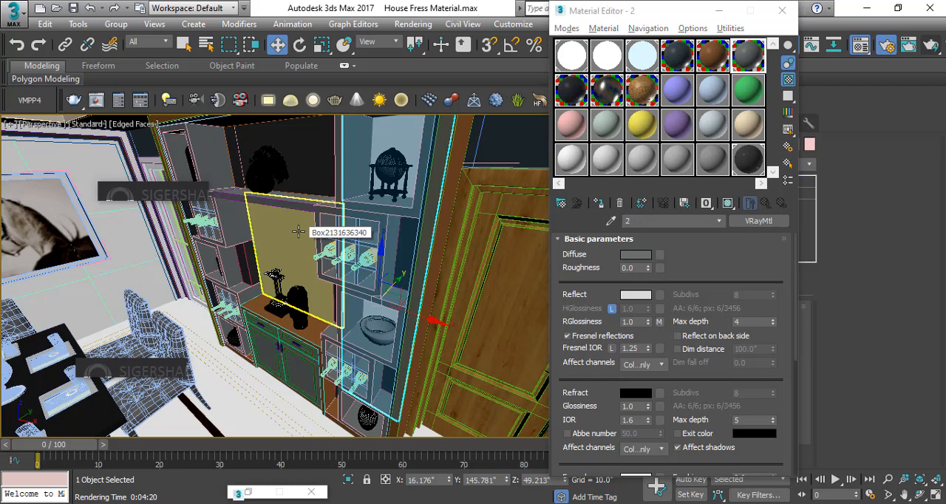
left_click(669, 94)
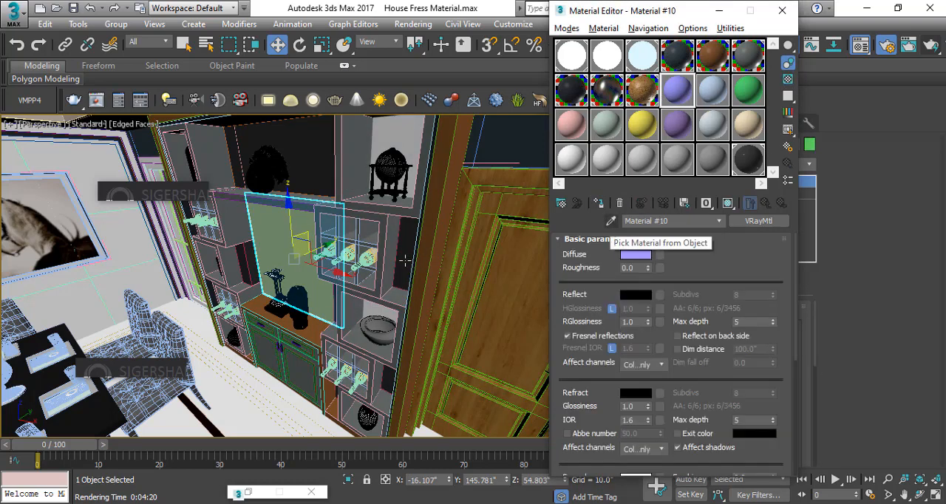
Assign material 2 to the tall back panel behind the shelving column nearest the wooden door
middle_click_drag(405, 260, 423, 261, "alt")
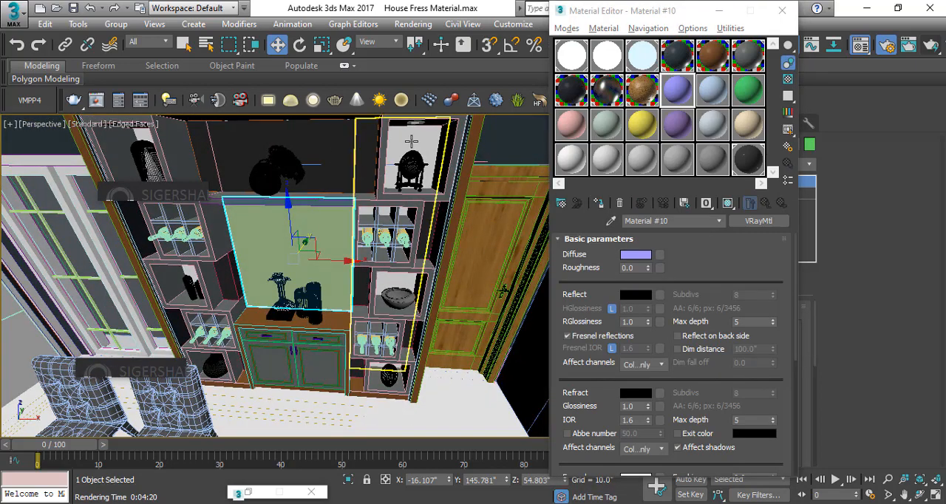
left_click(428, 162)
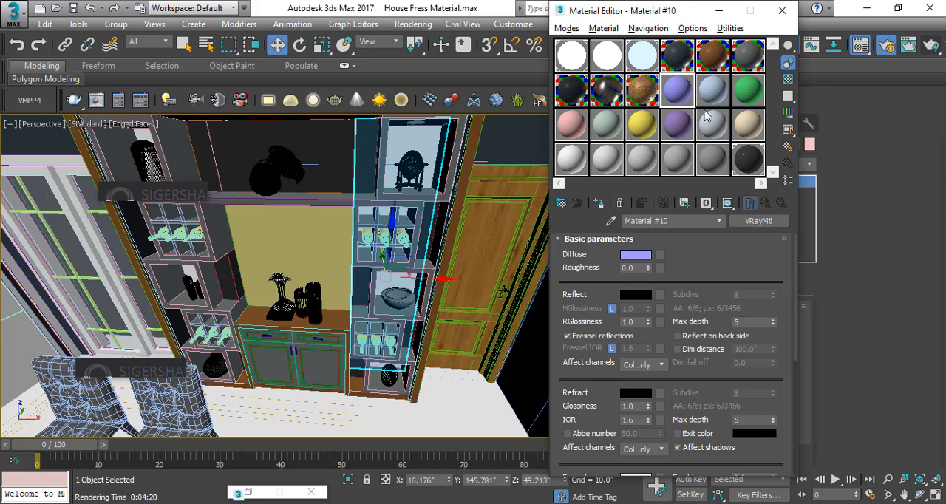
left_click(748, 59)
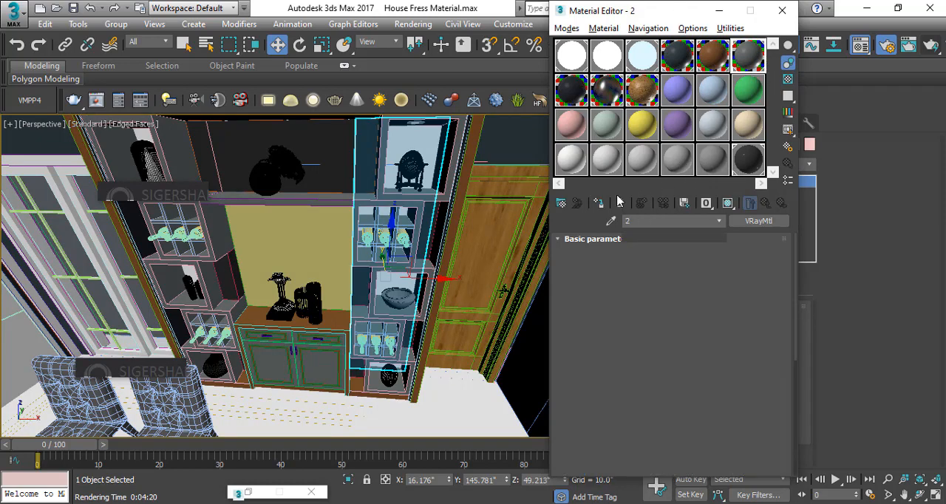
left_click(597, 203)
Assign material 2 to the tall back panel behind the shelving column nearest the window
middle_click_drag(157, 172, 233, 202, "alt")
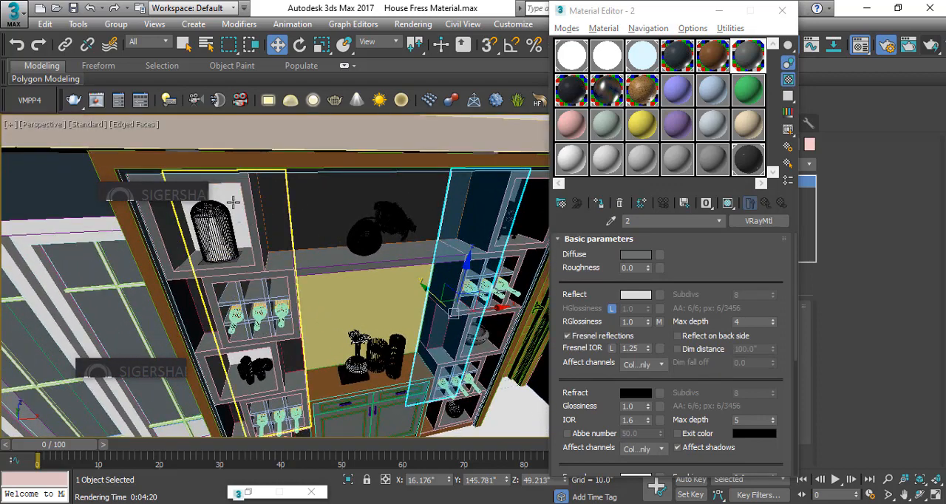
left_click(233, 198)
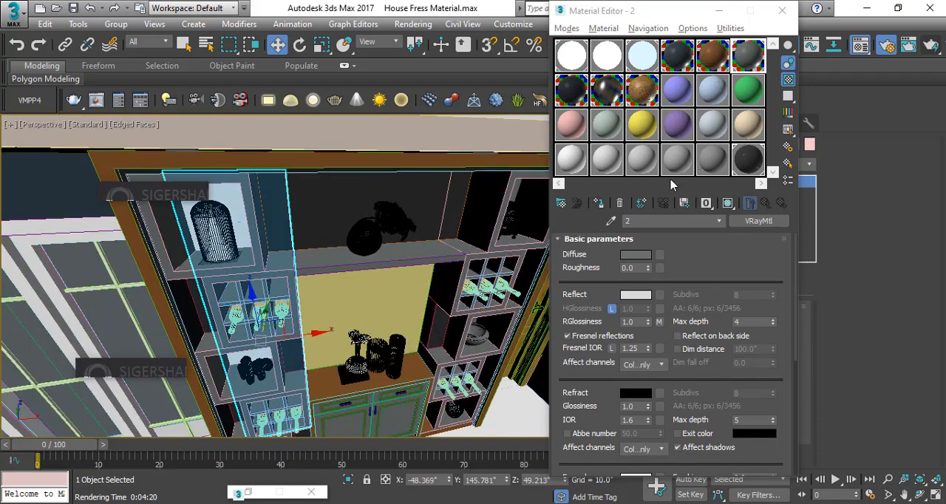
left_click(597, 203)
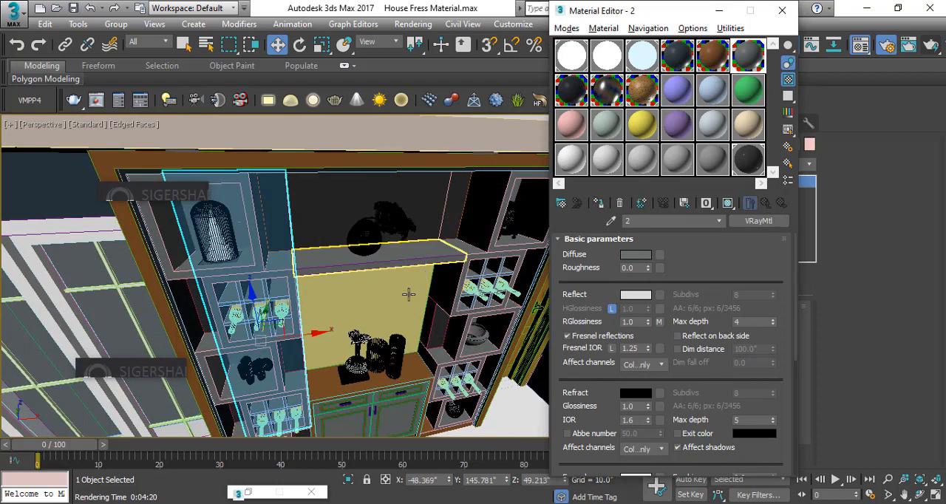
Assign the Door Shutter material to the outer frame of the double glass door beside the shelving unit
middle_click_drag(396, 298, 250, 139, "alt")
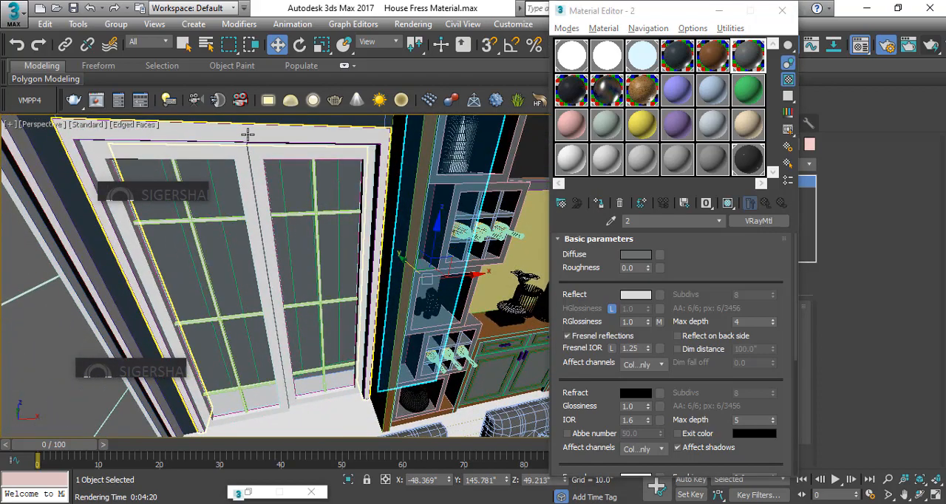
left_click(250, 137)
left_click(641, 101)
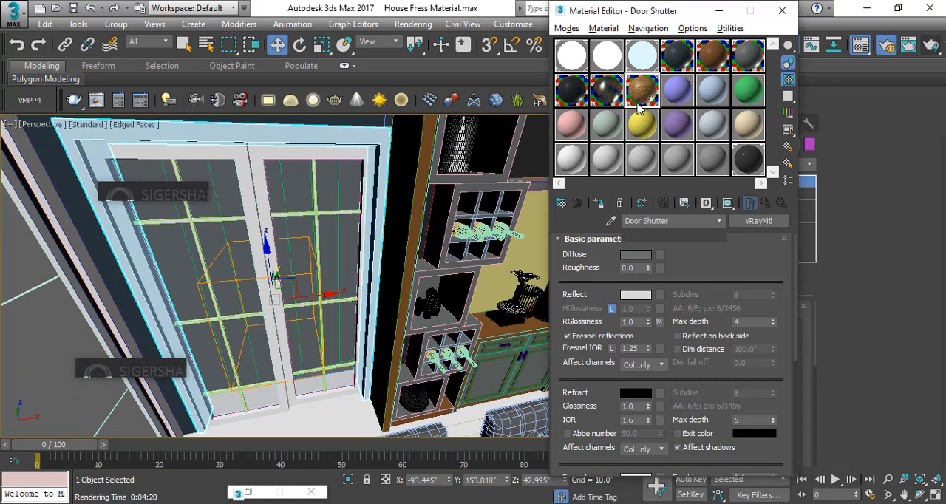
left_click(598, 204)
Assign the Door Shutter material to both sash frames of the double glass door
left_click(105, 151)
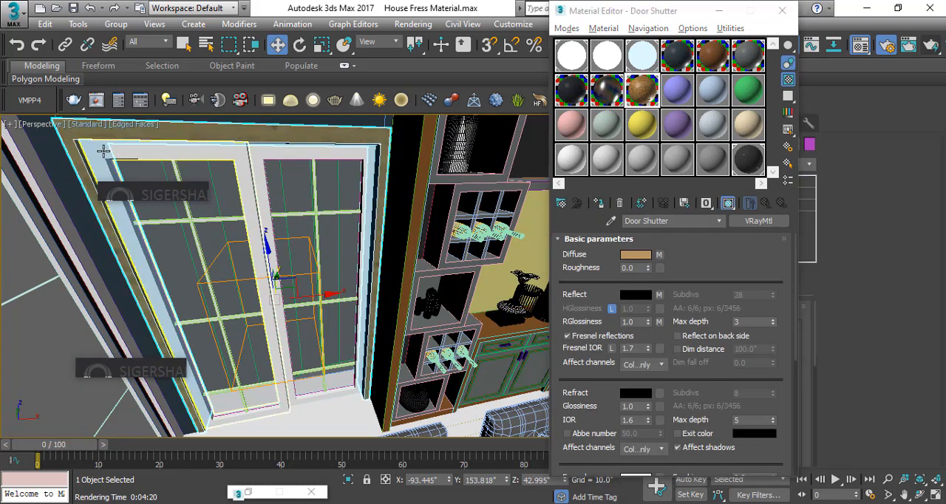
left_click(599, 205)
left_click(263, 152)
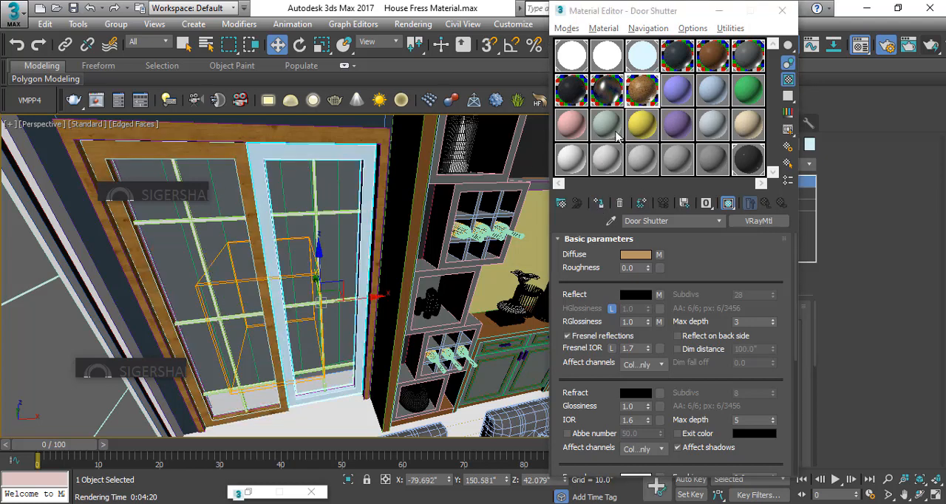
left_click(599, 204)
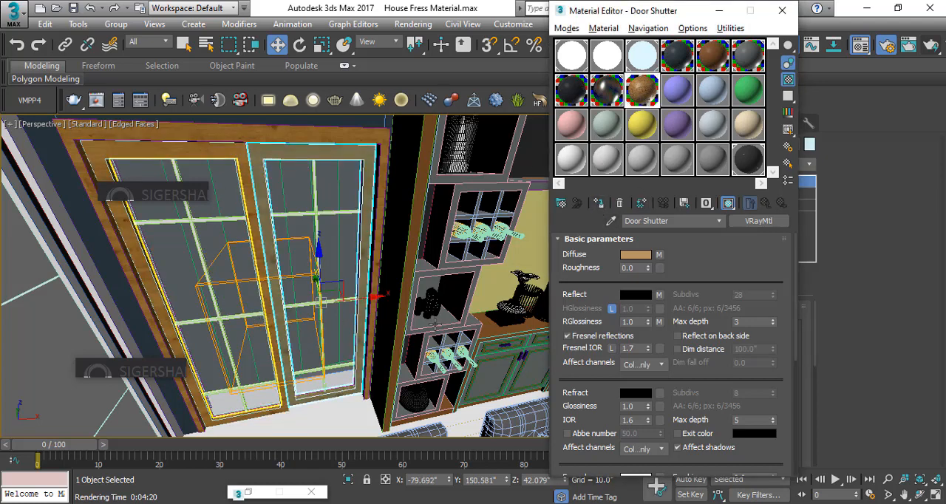
Assign material 1 to the wide outer frame around the wall panel holding the horse picture
middle_click_drag(433, 326, 292, 217, "alt")
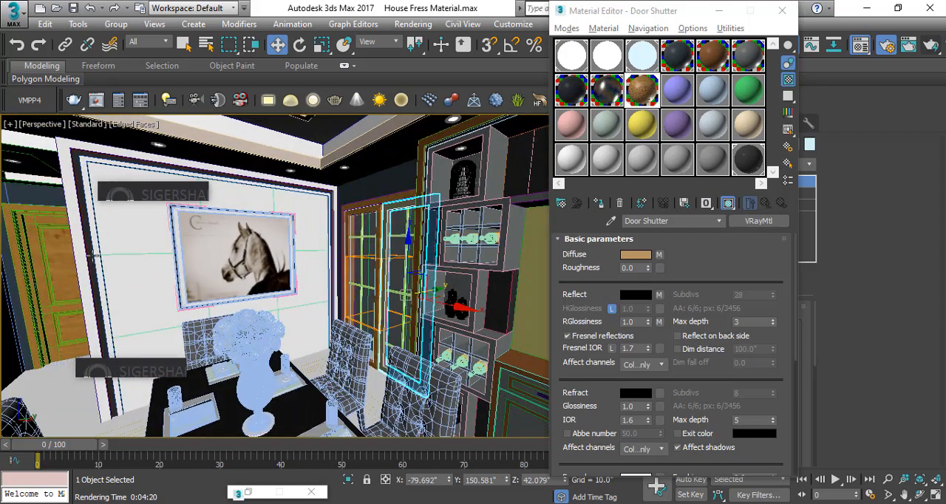
left_click(110, 241)
middle_click_drag(112, 238, 251, 223, "alt")
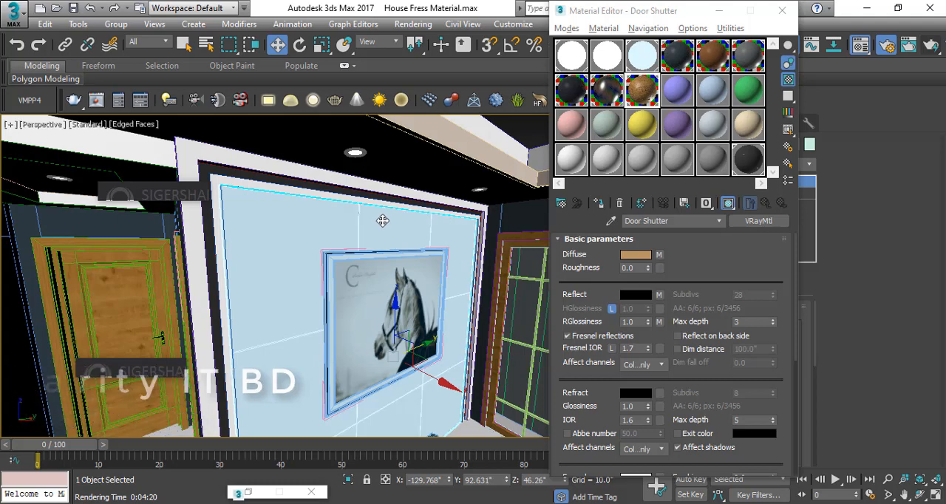
middle_click_drag(292, 197, 313, 209)
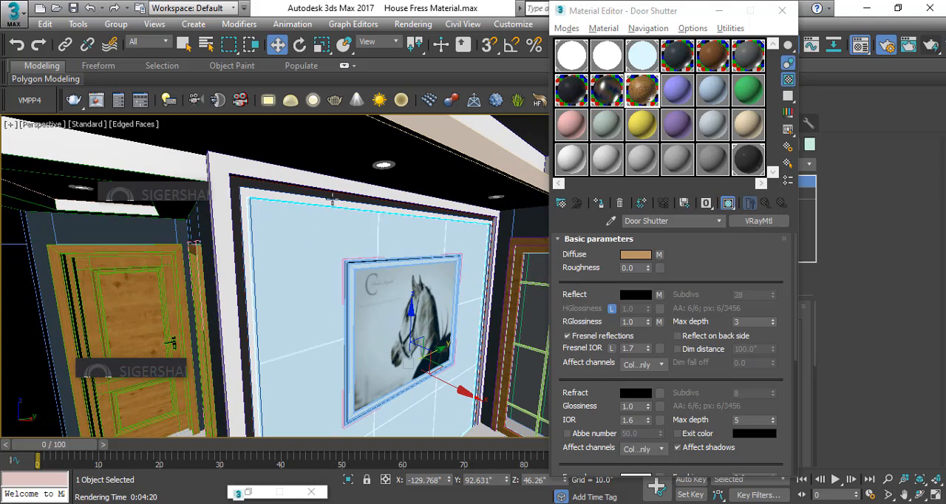
scroll(274, 224, "up", 4)
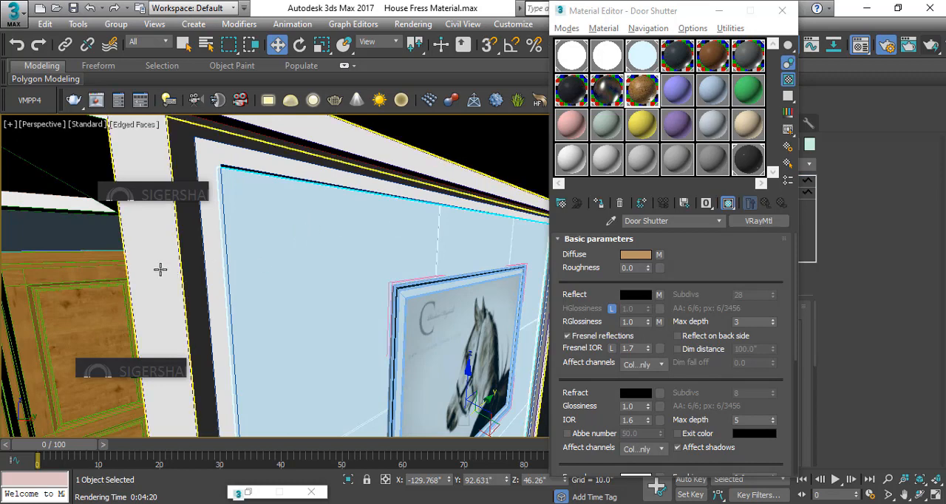
scroll(284, 238, "down", 5)
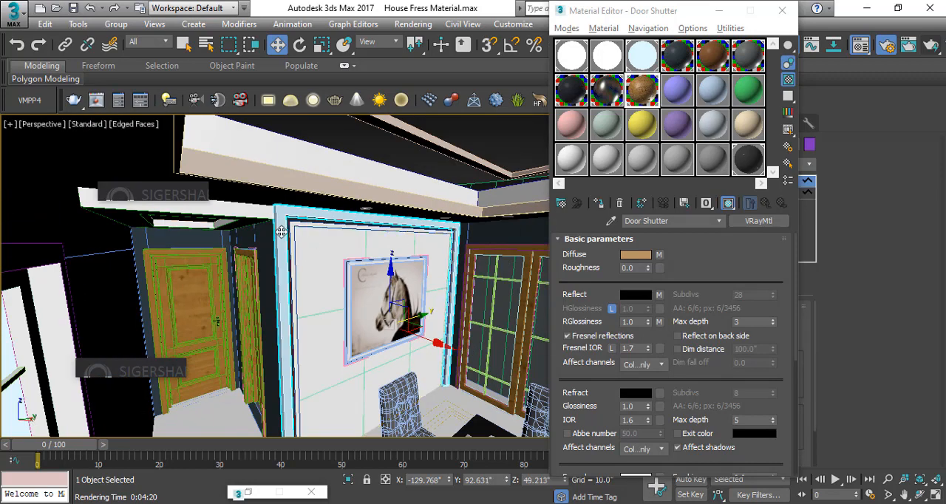
left_click(718, 65)
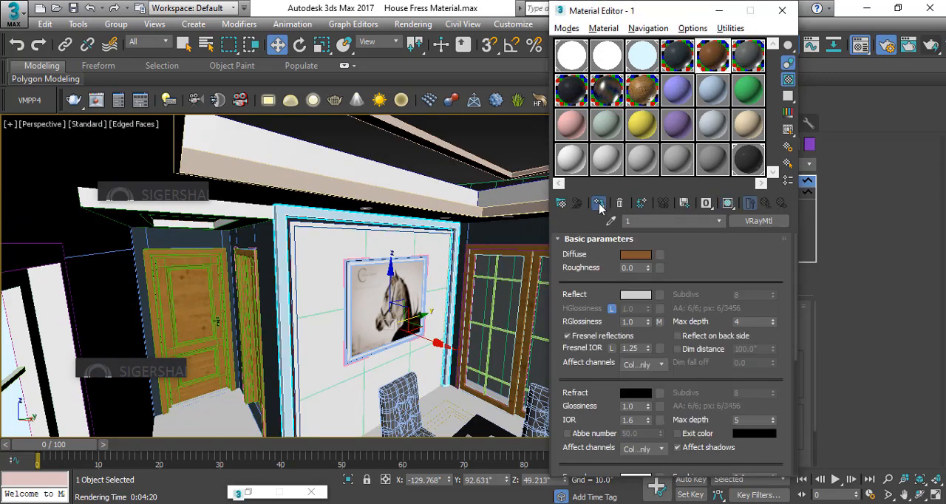
Assign the IntPaintMatte Graphite Black material to the wall panel behind the horse picture
left_click(303, 233)
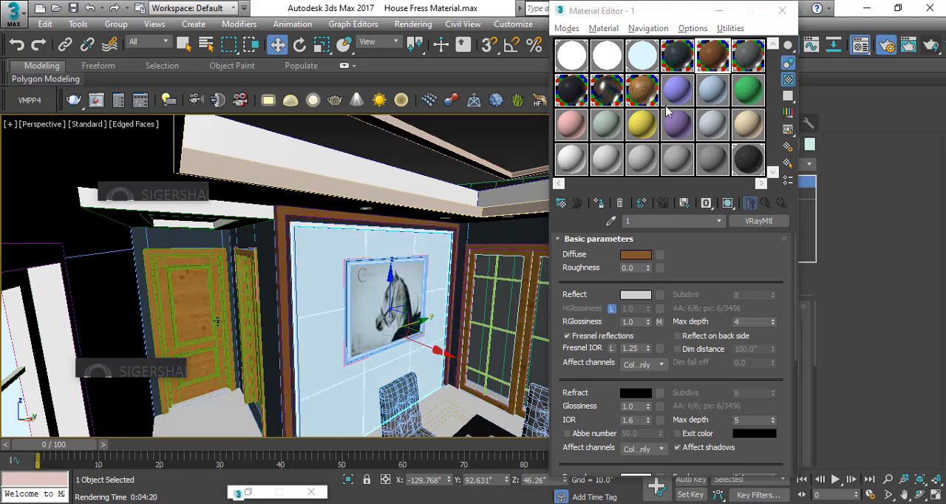
left_click(613, 94)
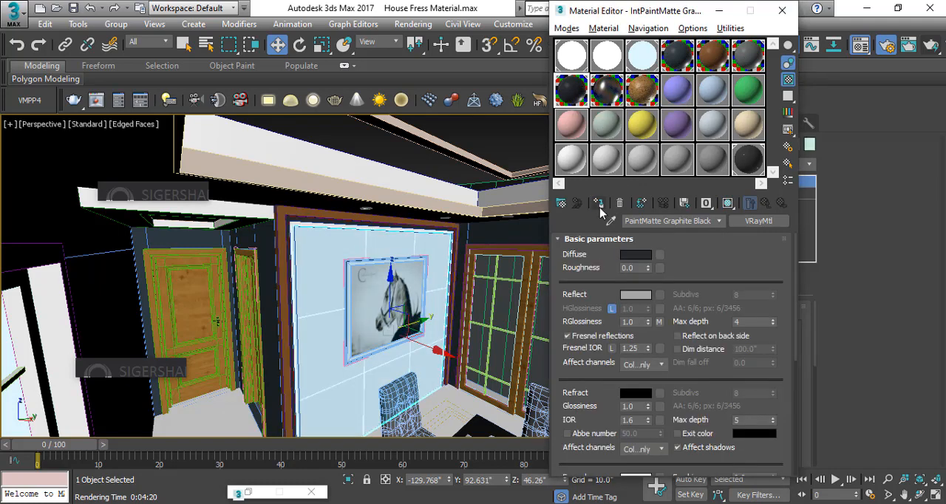
left_click(599, 204)
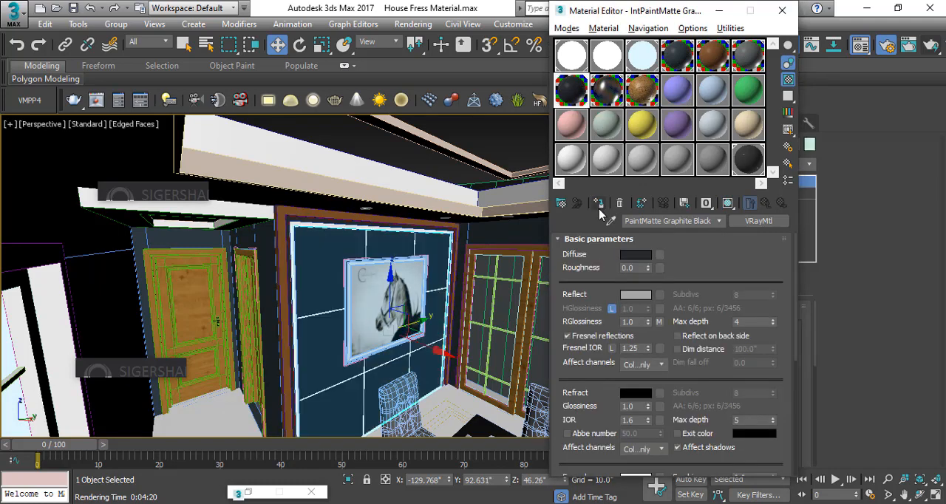
Assign material 2 to the inner frame around the wall panel behind the horse picture
left_click(384, 232)
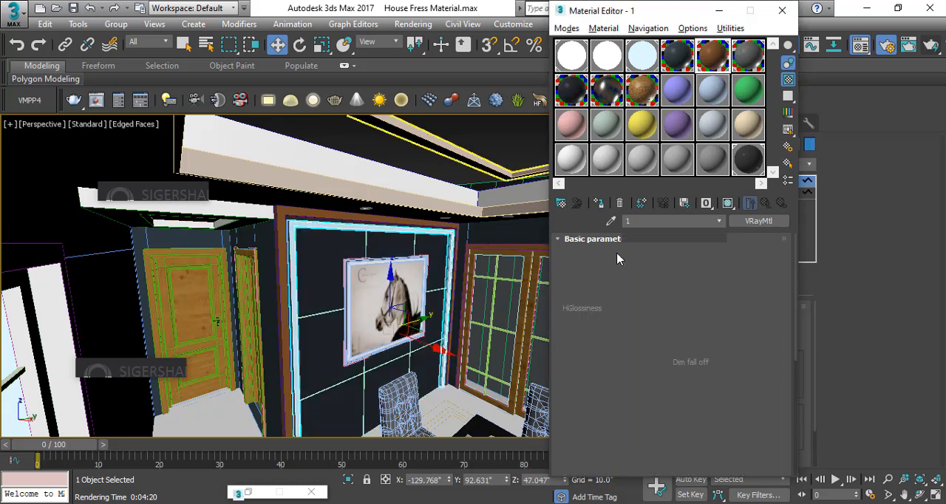
left_click(599, 205)
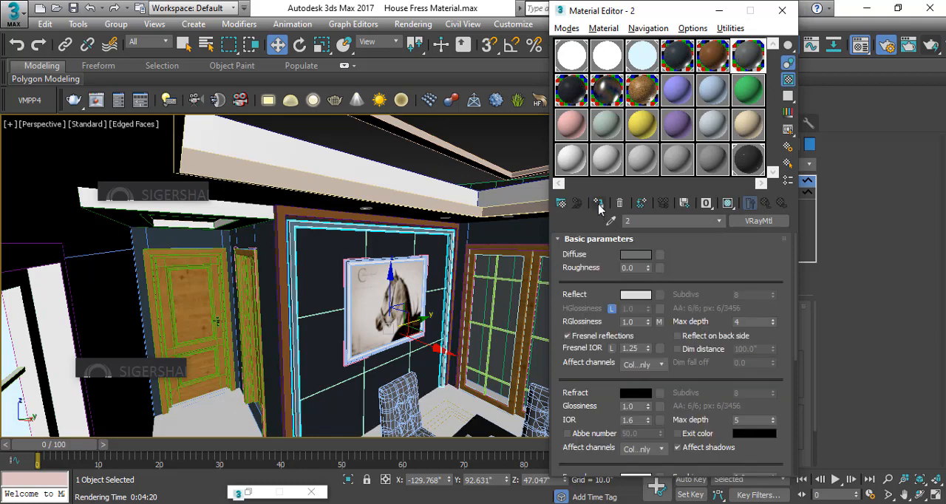
Inspect the walls and dropped ceiling of the dining and living areas from inside and above
left_click(491, 233)
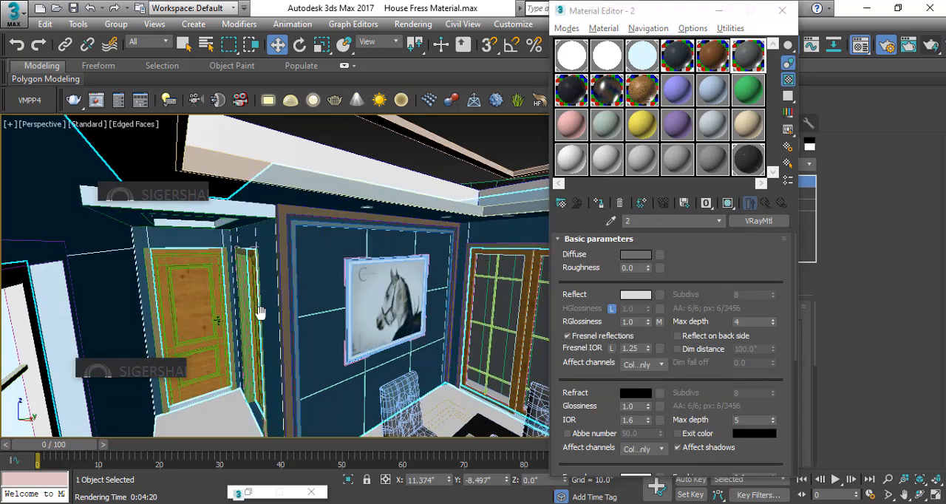
middle_click_drag(261, 314, 263, 311)
left_click(445, 188)
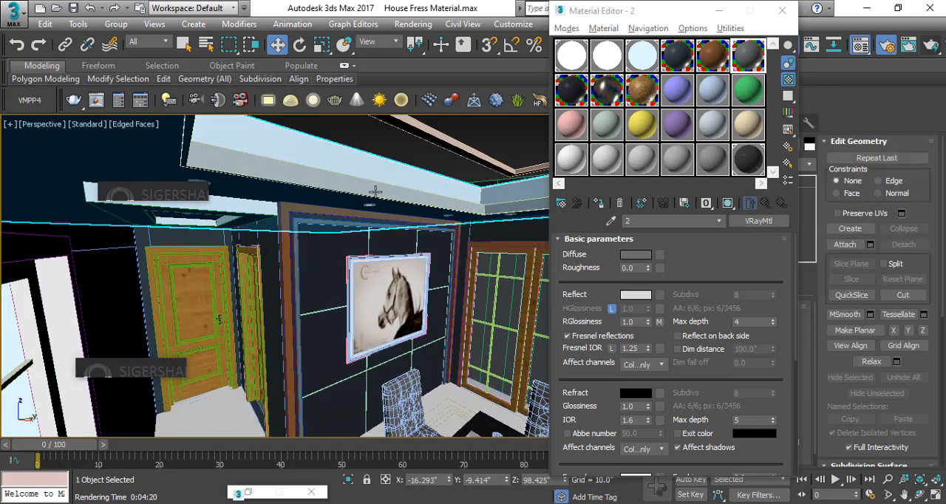
middle_click_drag(371, 214, 311, 256, "alt")
scroll(295, 283, "down", 2)
scroll(276, 272, "down", 2)
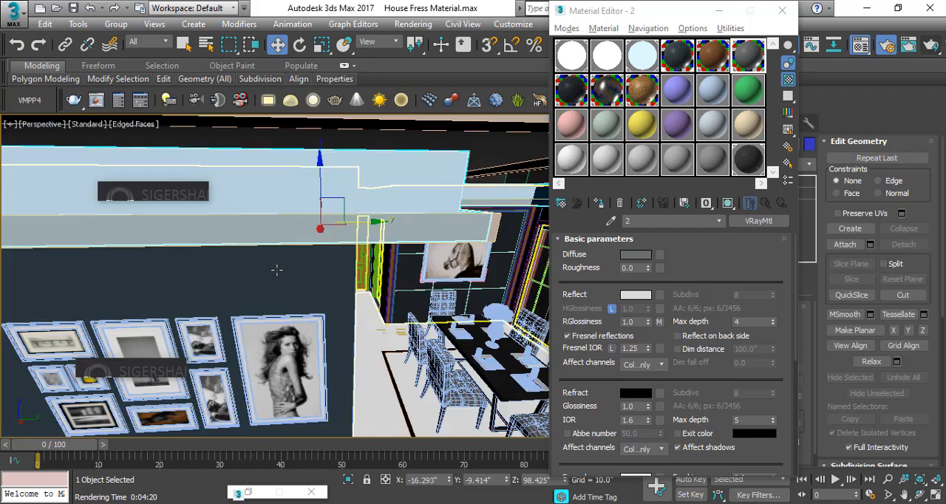
left_click(278, 271)
scroll(293, 278, "down", 2)
scroll(296, 277, "down", 2)
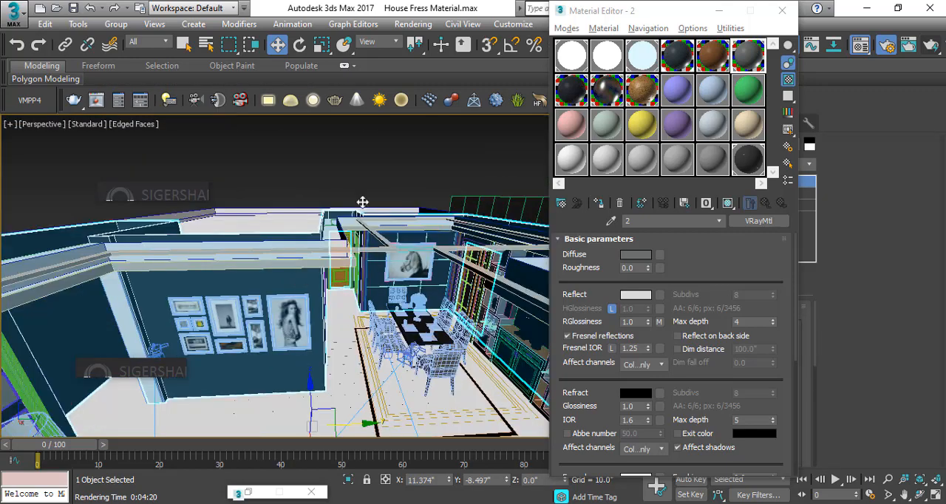
left_click(363, 202)
middle_click_drag(355, 277, 342, 284, "alt")
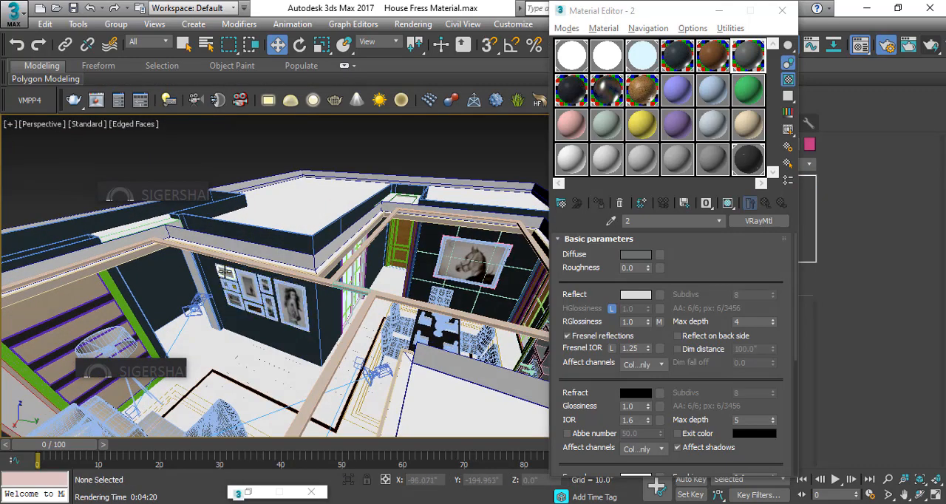
Assign the IntPaintMatte Granite Grey material to the column and beam frame beside the picture gallery wall
scroll(225, 272, "up", 5)
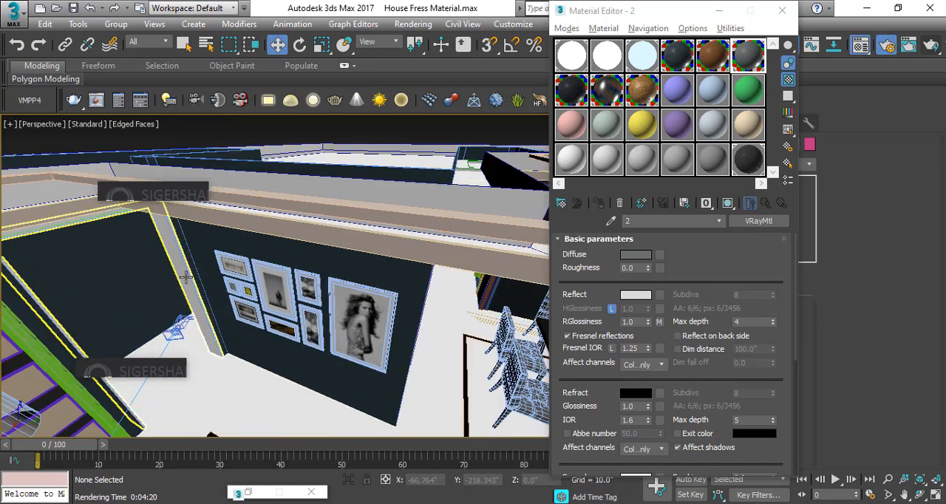
left_click(185, 277)
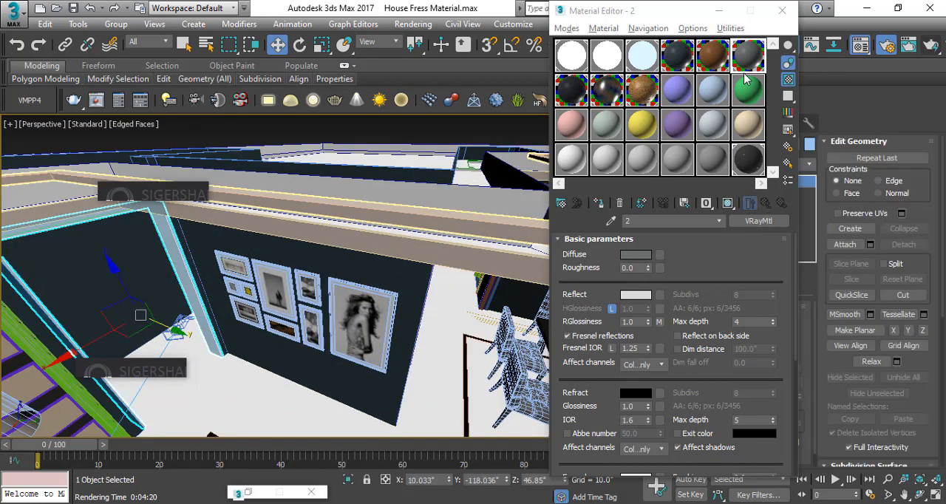
left_click(686, 67)
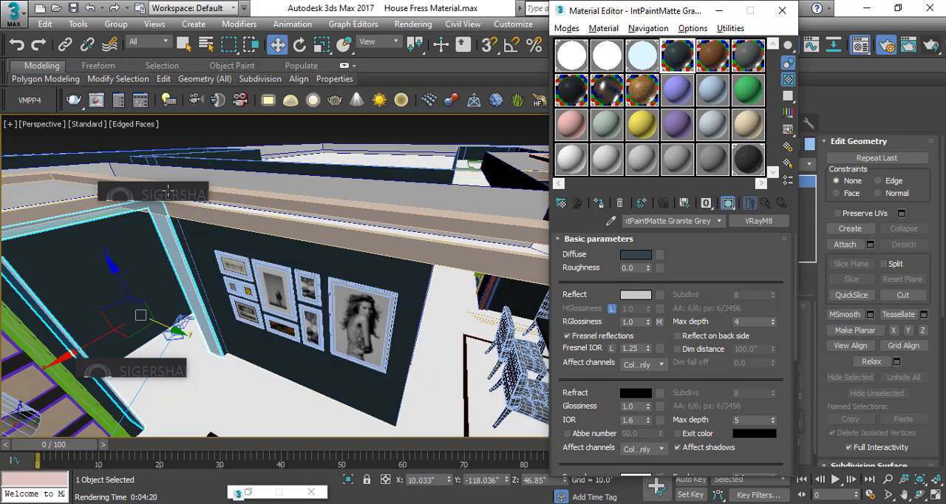
left_click(134, 144)
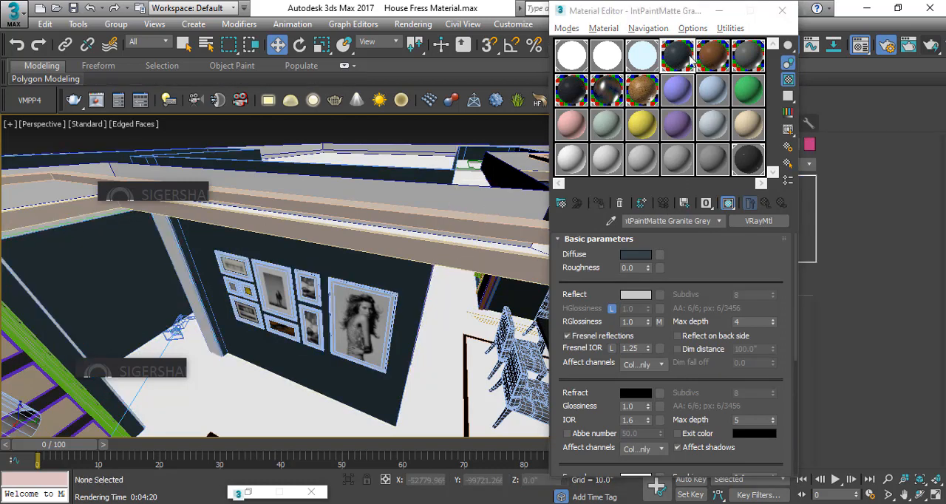
left_click(196, 251)
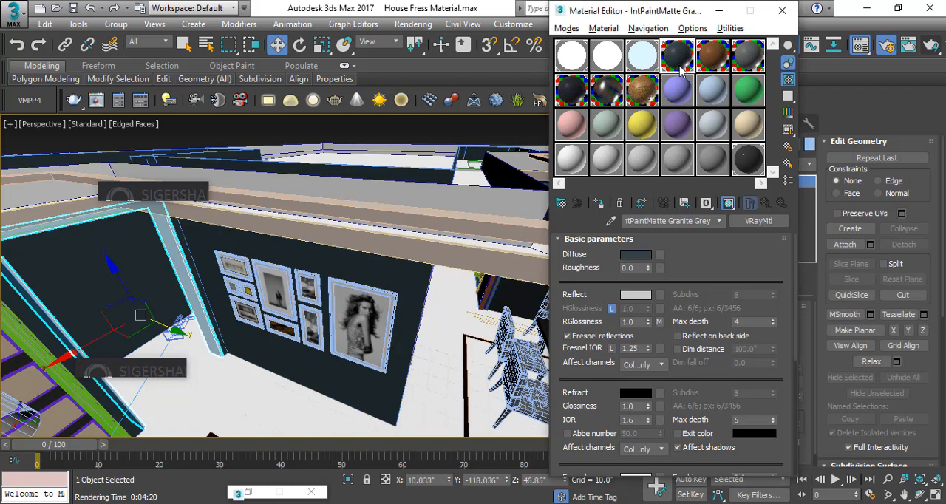
left_click(597, 206)
left_click(325, 135)
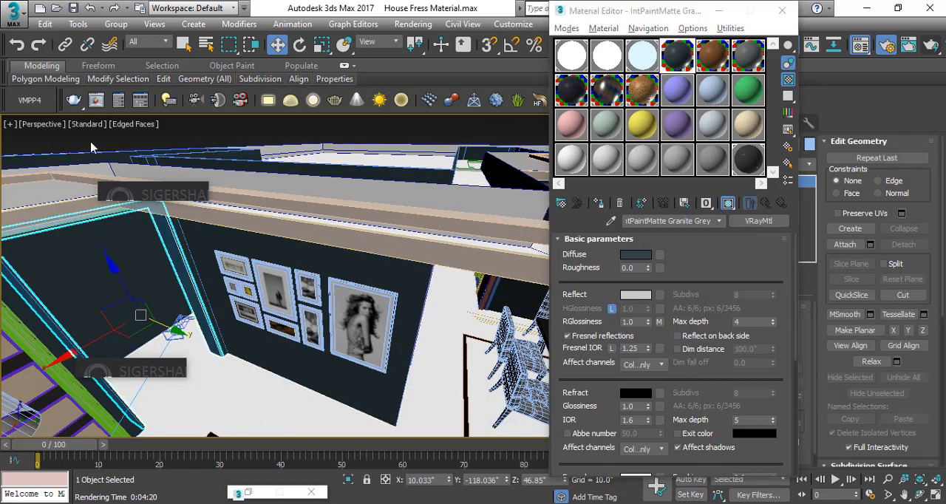
Close the Material Editor and switch the viewport to PhysCamera001
left_click(782, 10)
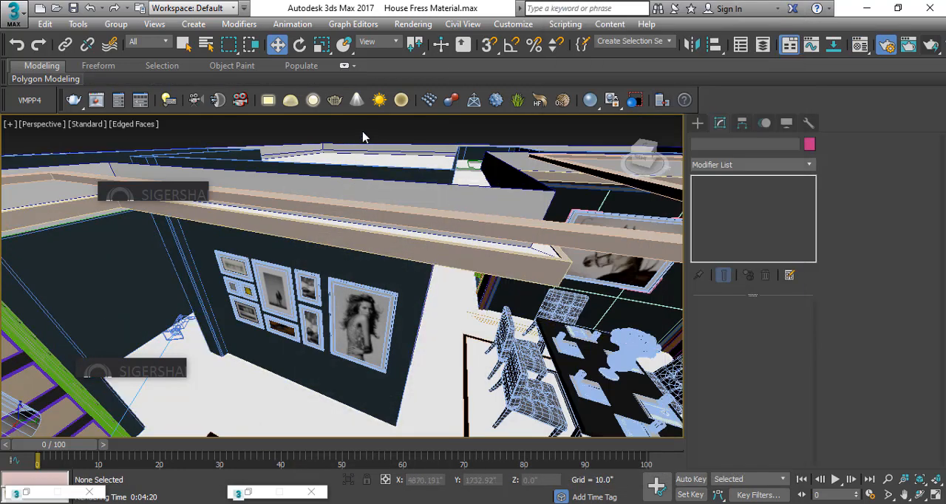
key("c")
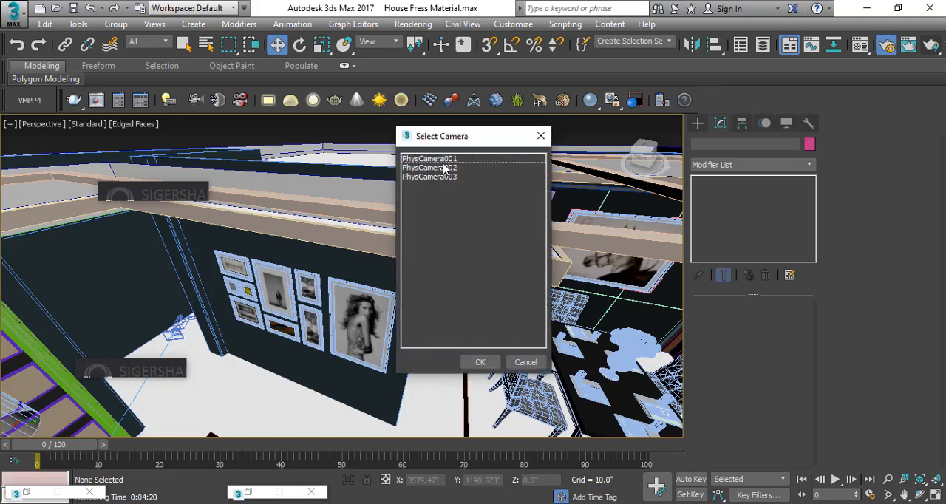
left_click(452, 162)
left_click(488, 362)
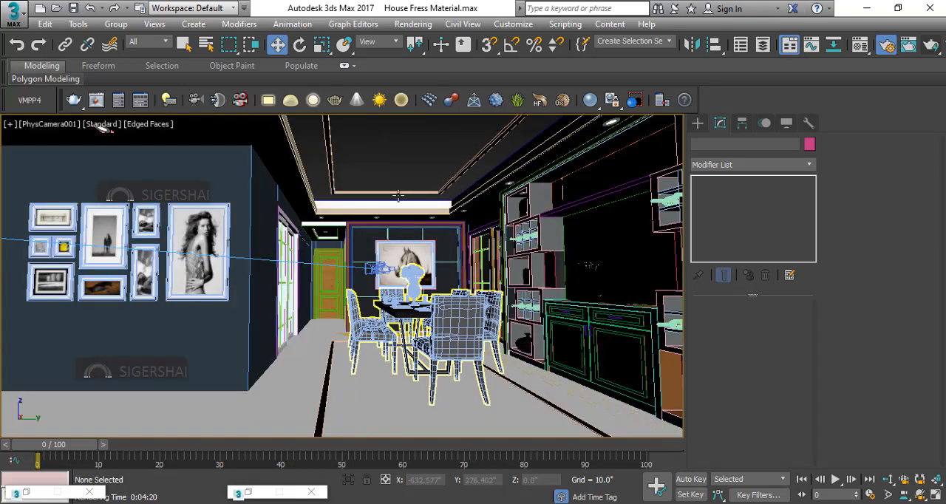
right_click(403, 160)
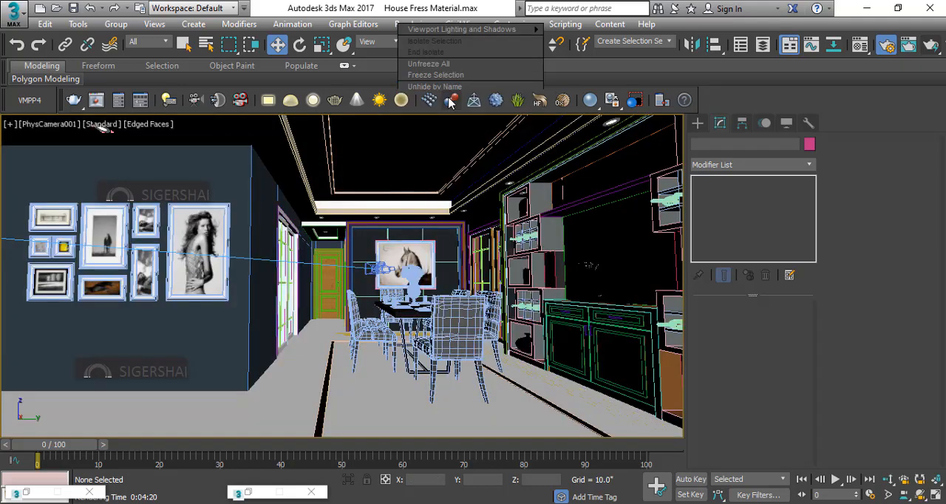
left_click(405, 162)
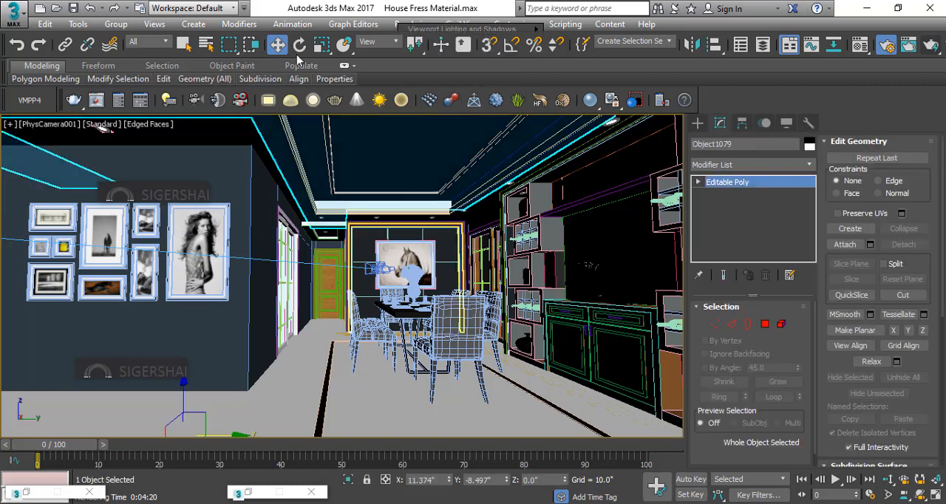
Select the V-Light F 12 * 15 group outside the dining room wall in an enlarged Top view
key("alt+w")
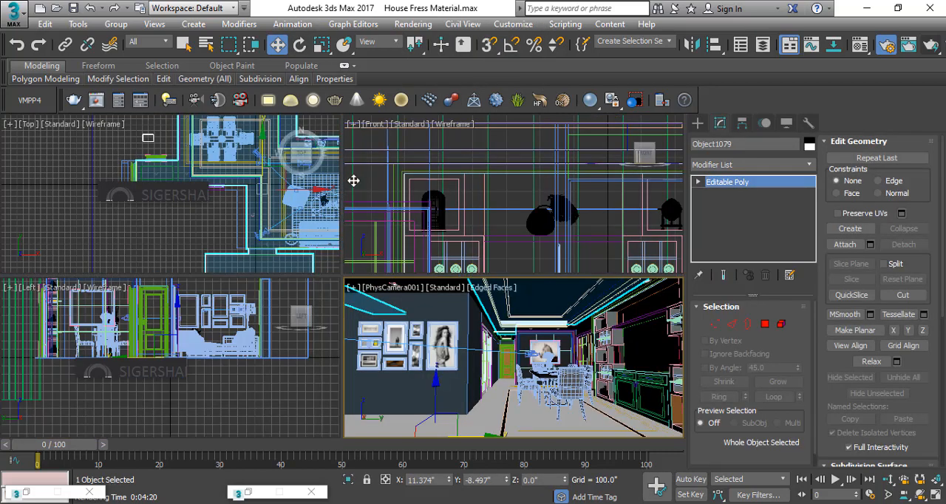
left_click(54, 152)
middle_click_drag(166, 148, 196, 173)
key("alt+w")
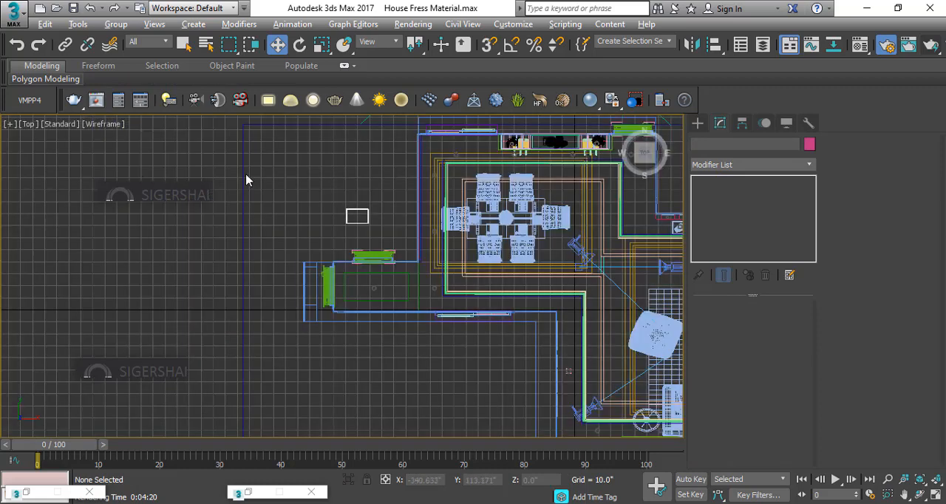
left_click(367, 221)
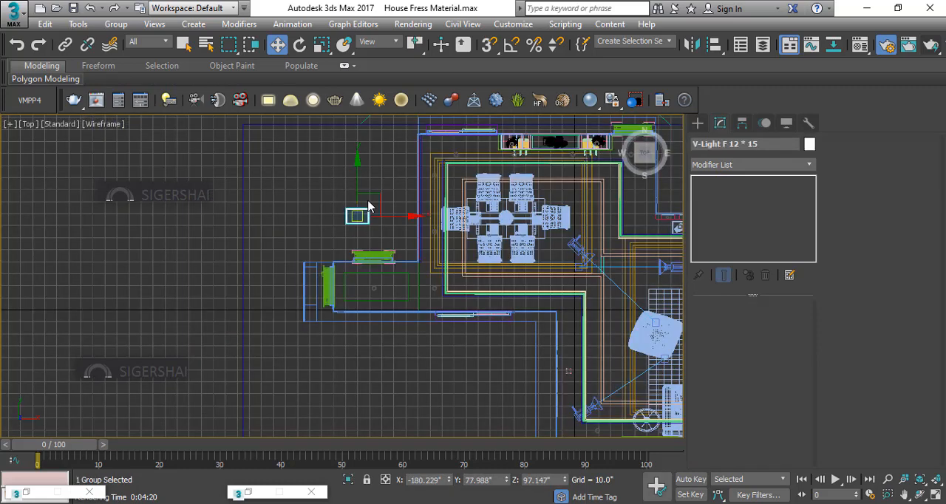
middle_click_drag(597, 305, 376, 281)
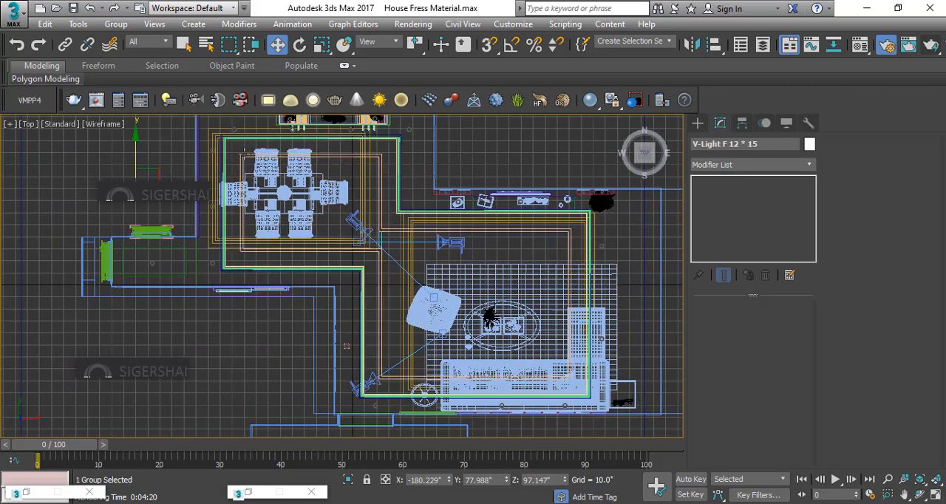
left_click(101, 150)
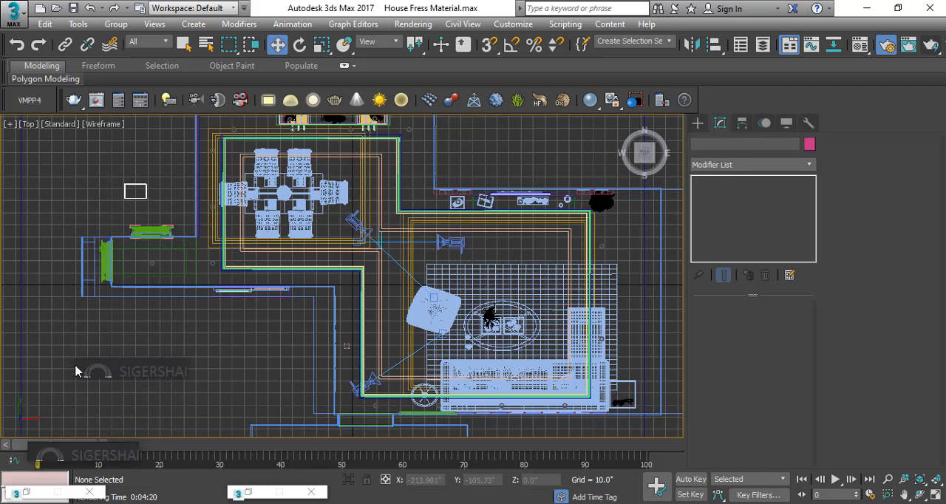
left_click(122, 379)
left_click(111, 348)
left_click(141, 190)
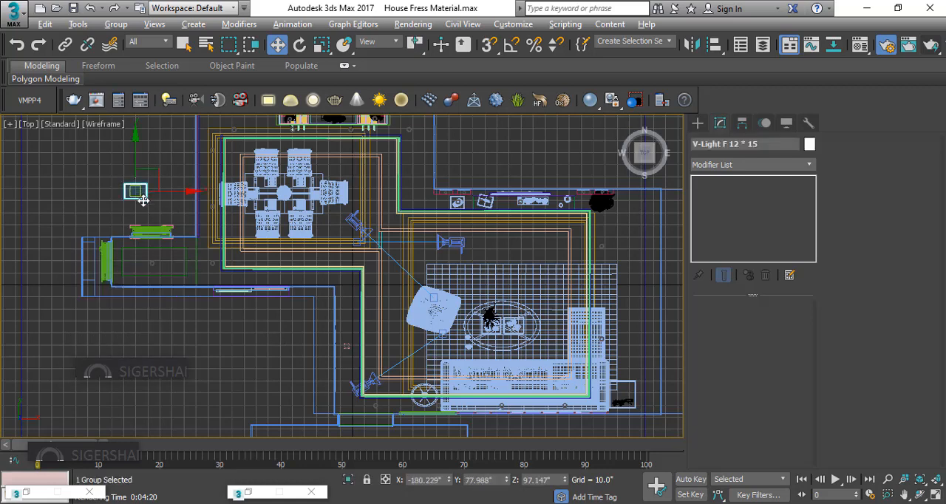
Switch the camera view to Perspective and move the light group along Y, clear of the building, to about Y 281.6"
key("alt+w")
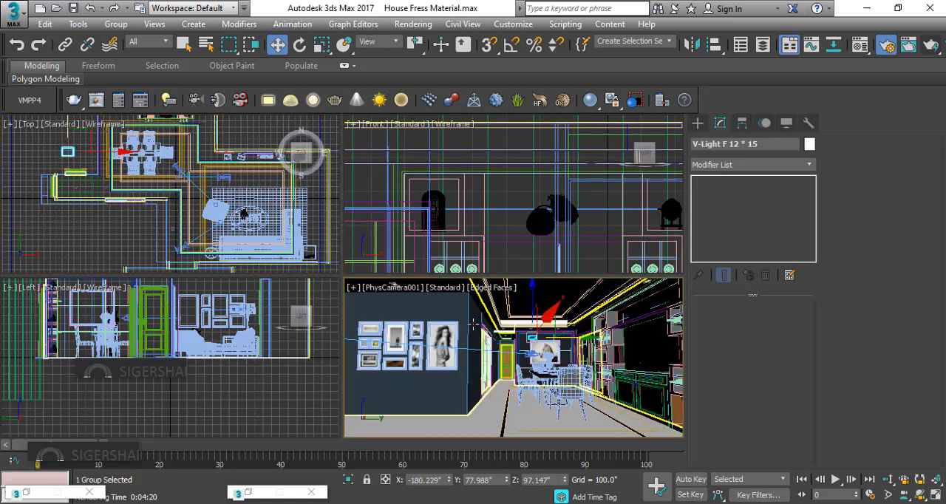
key("p")
middle_click_drag(422, 322, 540, 341)
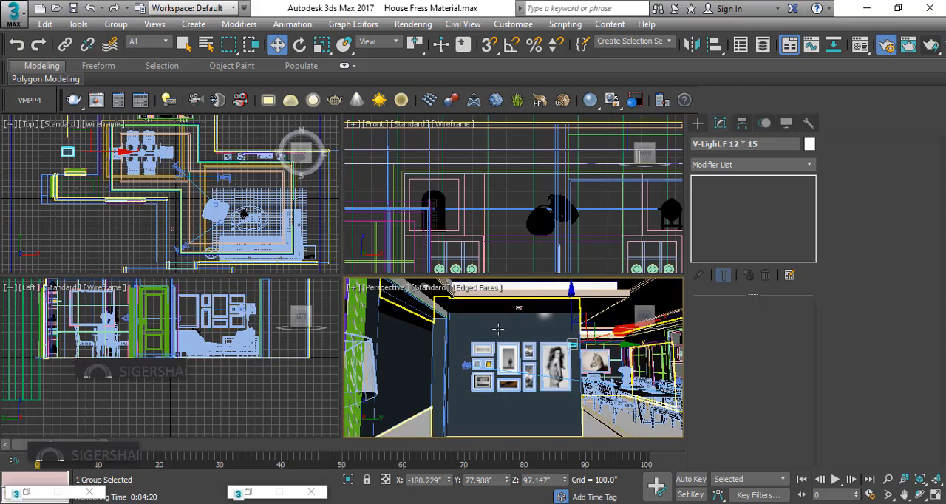
key("alt+w")
middle_click_drag(221, 244, 221, 264, "alt")
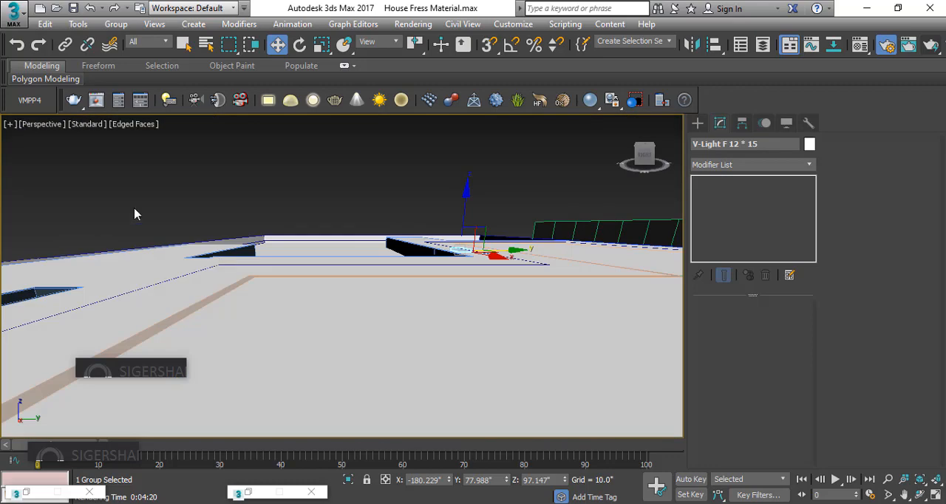
middle_click_drag(151, 197, 567, 290, "alt")
left_click_drag(502, 290, 316, 303)
left_click(389, 318)
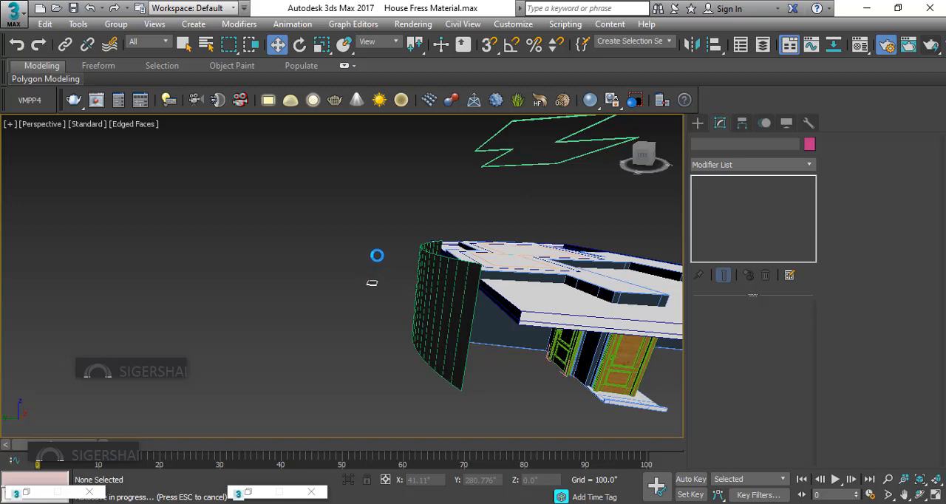
Raise the V-Light F 12 * 15 group to about Z 115" so its underside faces the view
scroll(372, 285, "up", 5)
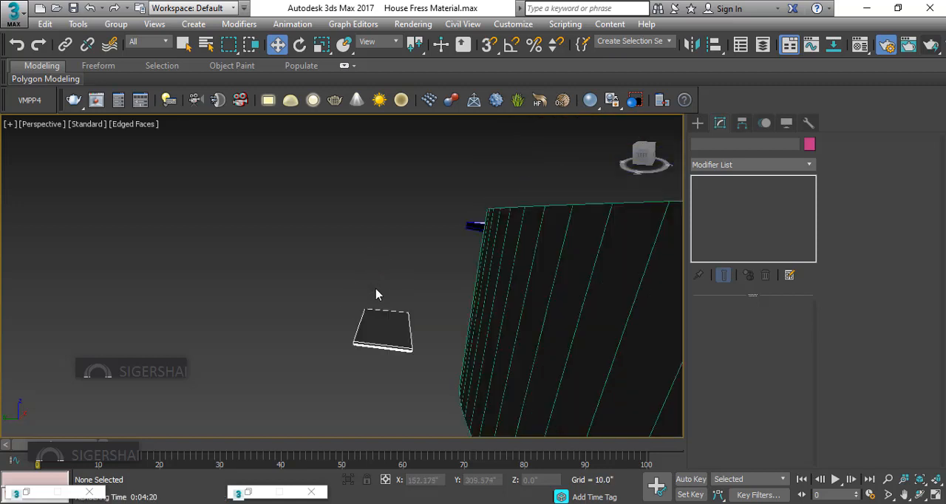
scroll(381, 295, "up", 3)
middle_click_drag(374, 318, 382, 291)
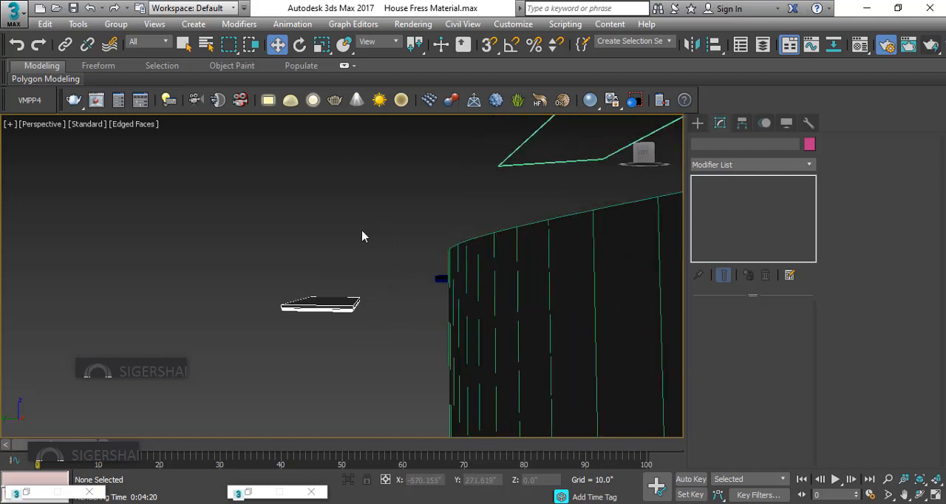
left_click(337, 307)
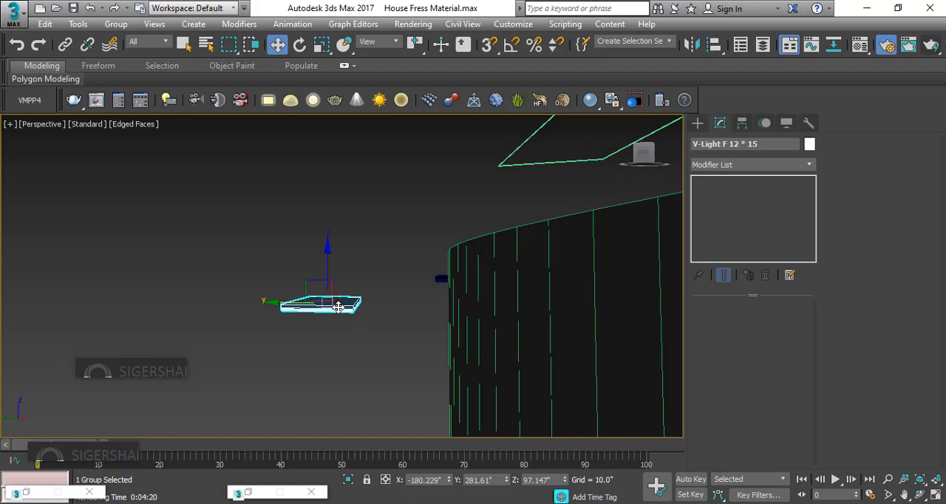
left_click_drag(329, 272, 348, 184)
left_click(338, 266)
left_click(343, 224)
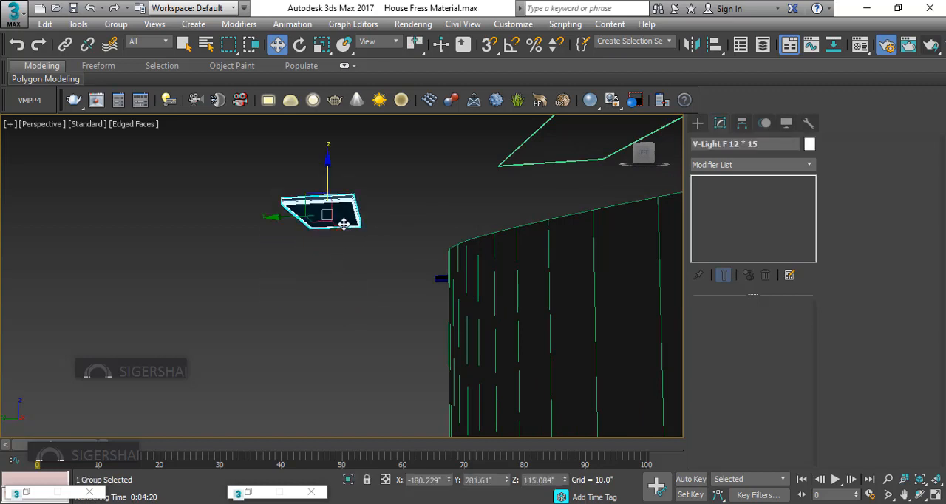
left_click(116, 24)
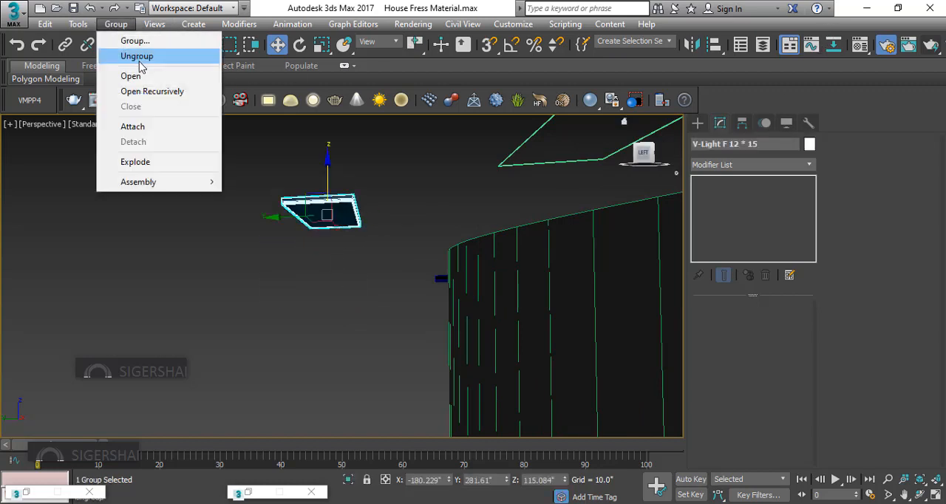
left_click(133, 75)
left_click(859, 45)
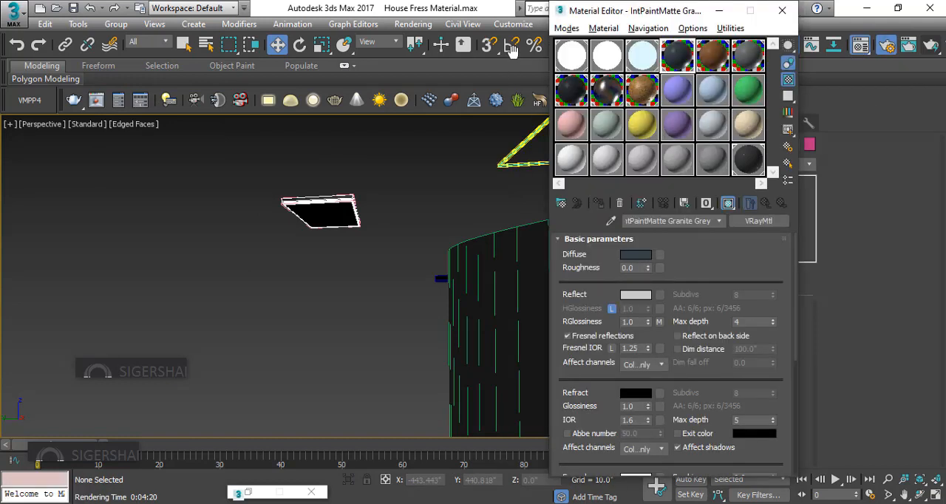
left_click(638, 63)
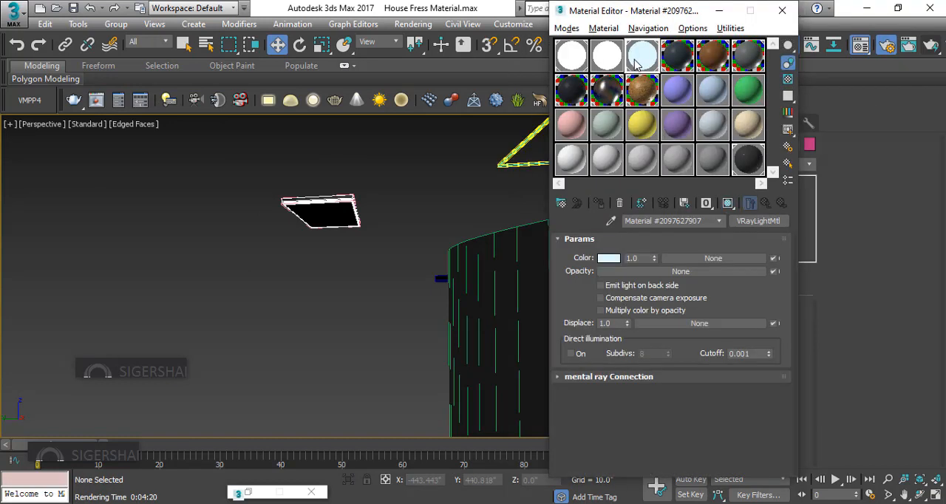
left_click(319, 214)
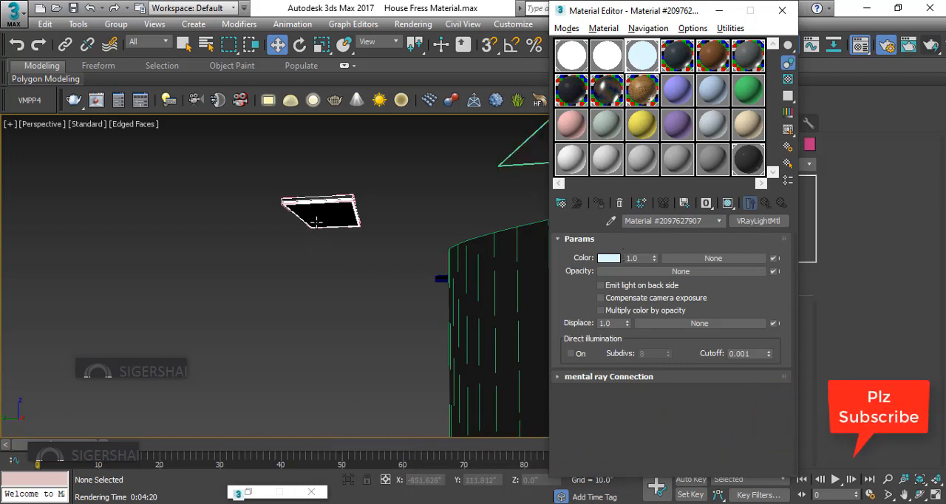
left_click(322, 246)
left_click(328, 215)
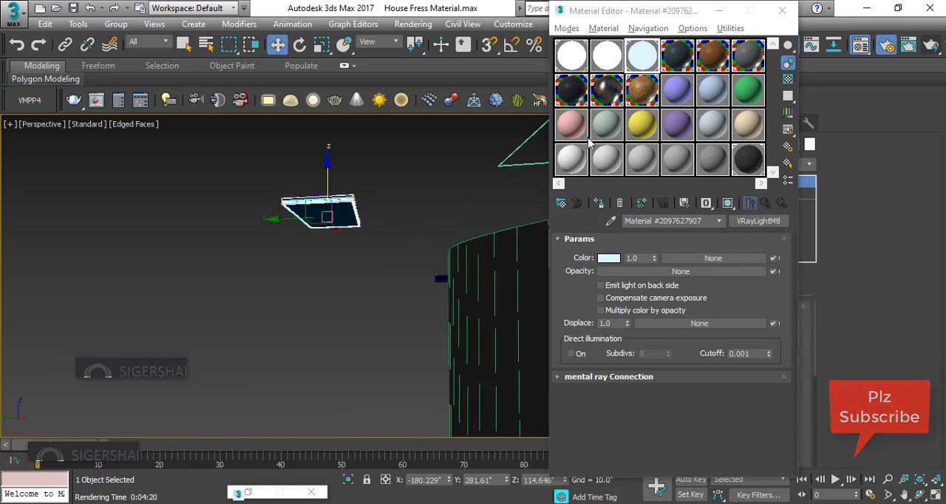
left_click(598, 202)
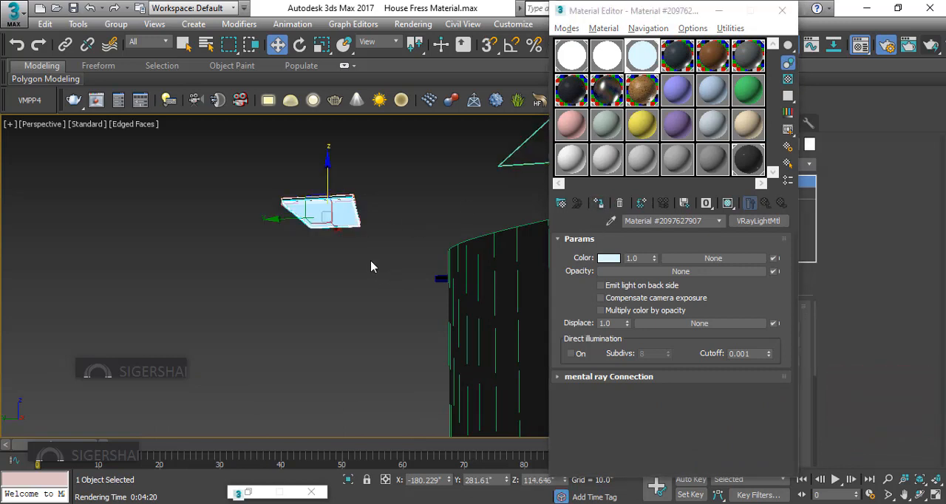
left_click(355, 167)
left_click_drag(313, 244, 314, 244)
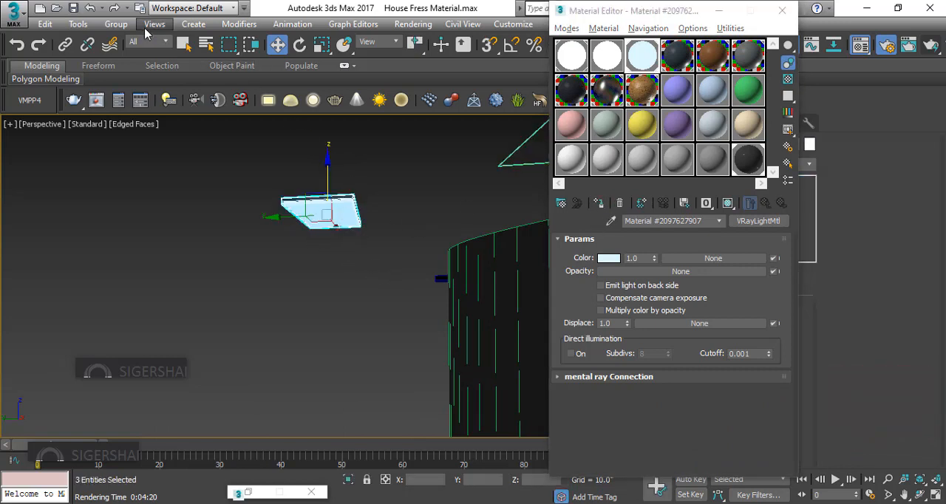
left_click(116, 24)
left_click(318, 211)
left_click_drag(333, 151, 299, 276)
left_click(108, 26)
left_click(354, 166)
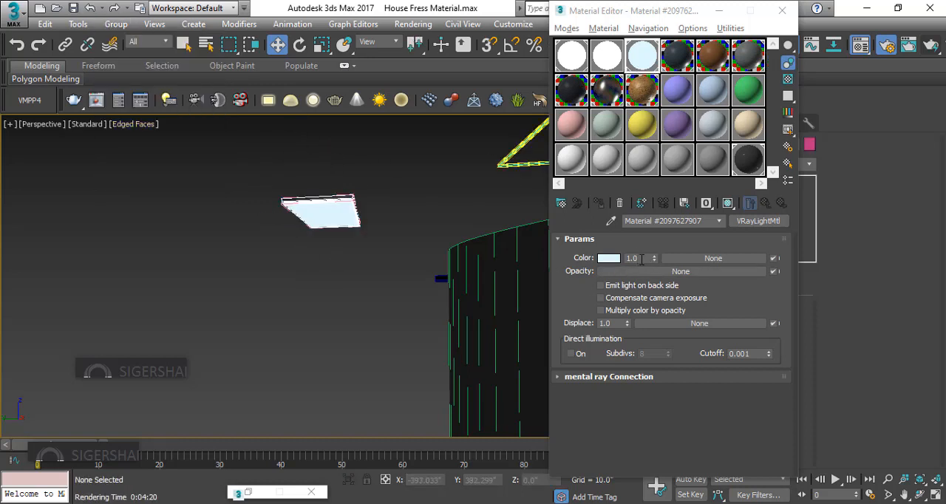
Minimize the Material Editor, then move the light's three parts together into the dining area, over the west end of the table
left_click(717, 10)
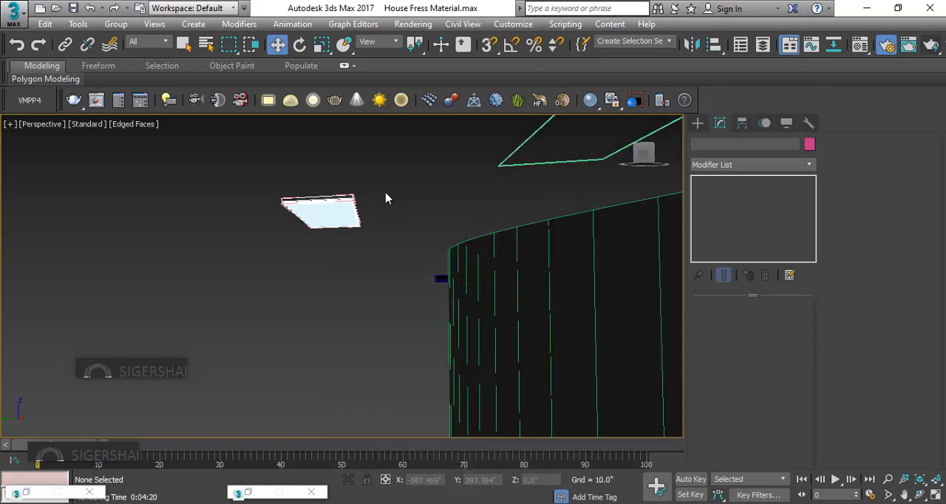
left_click_drag(393, 170, 273, 267)
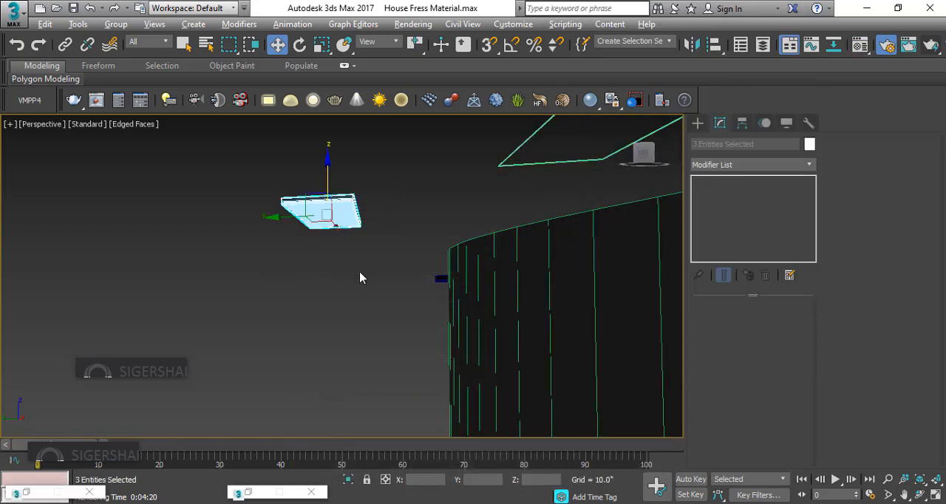
key("alt+w")
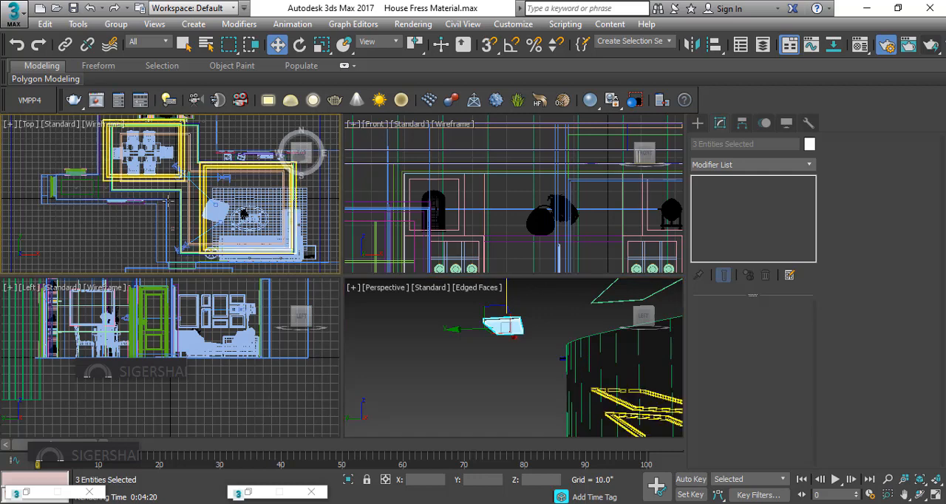
scroll(169, 198, "down", 6)
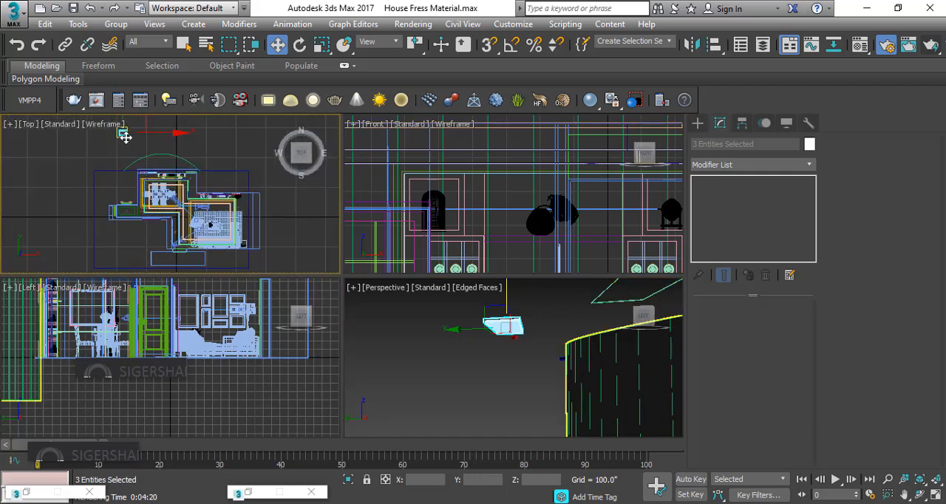
left_click_drag(125, 138, 173, 173)
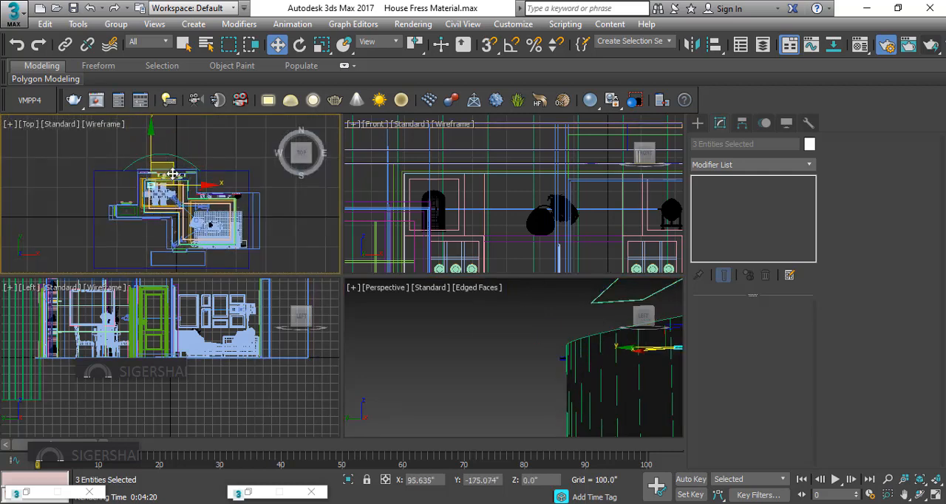
scroll(171, 177, "up", 3)
key("alt+w")
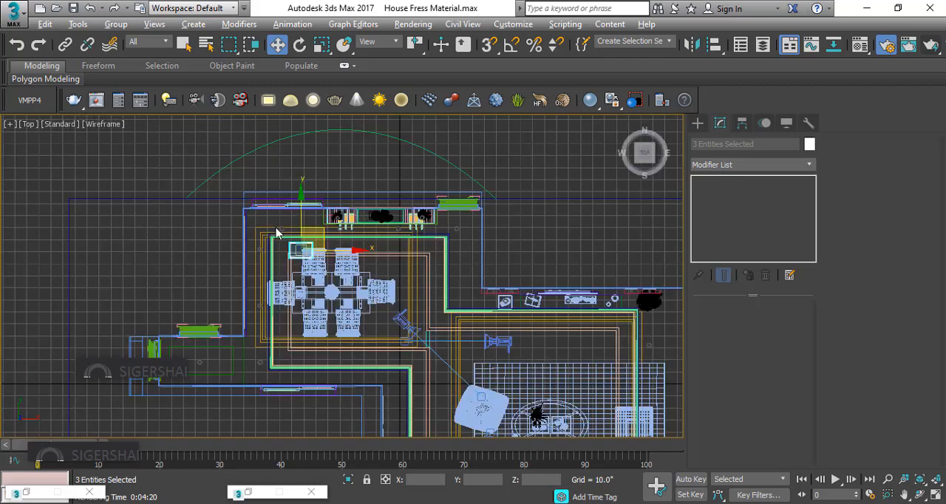
scroll(276, 233, "up", 3)
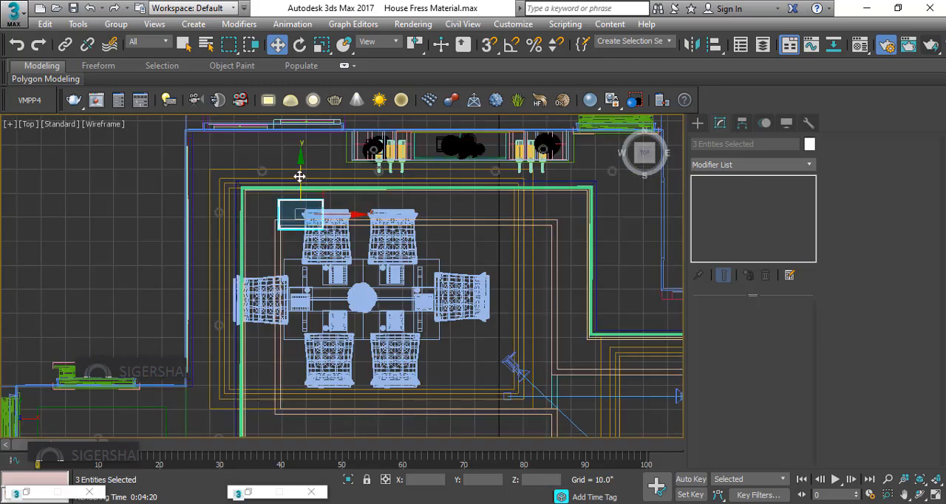
left_click_drag(299, 175, 343, 301)
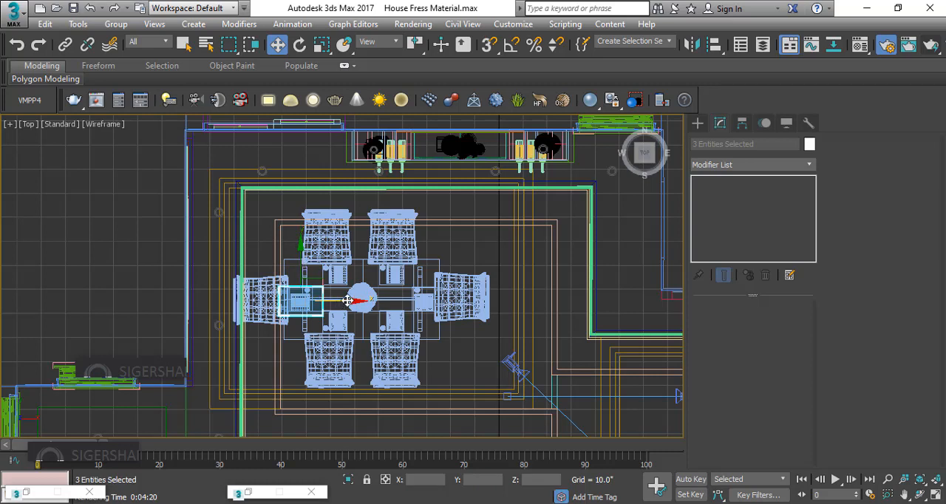
Clone the three light parts along X as one instance at the east end of the dining table
left_click_drag(347, 300, 539, 312)
left_click(425, 229)
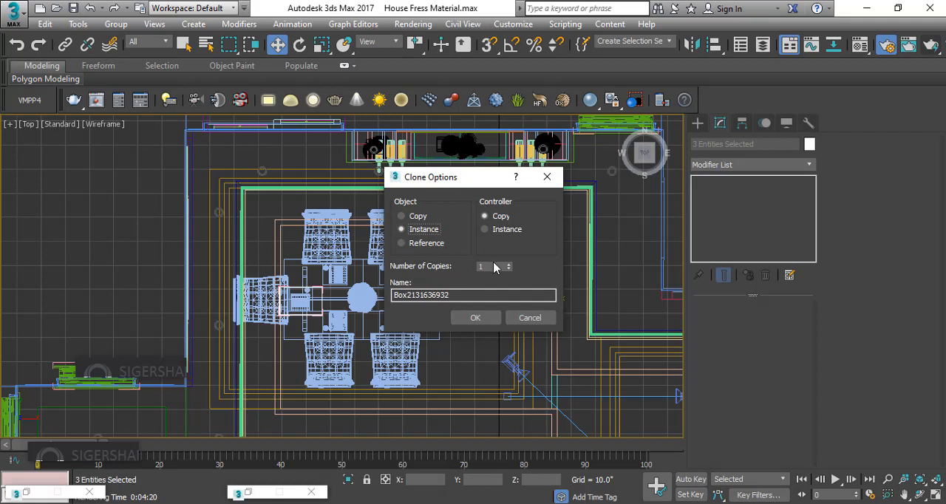
left_click(479, 318)
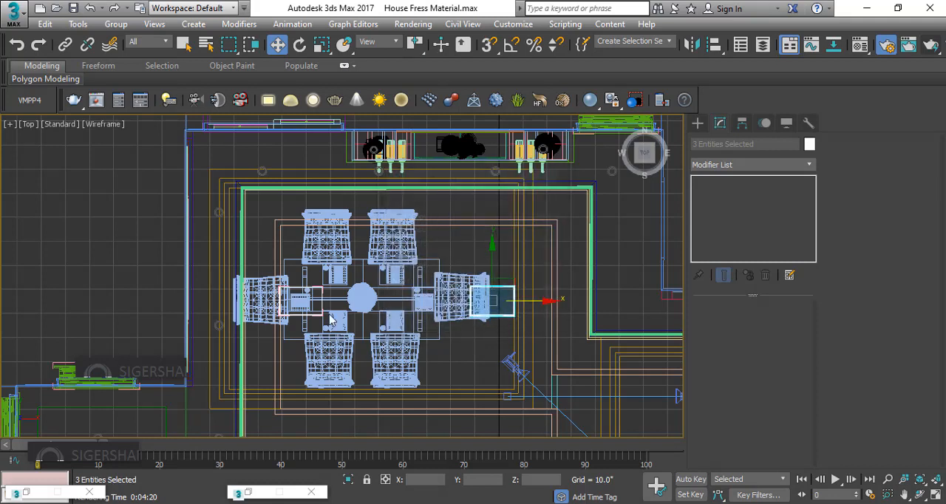
left_click(131, 220)
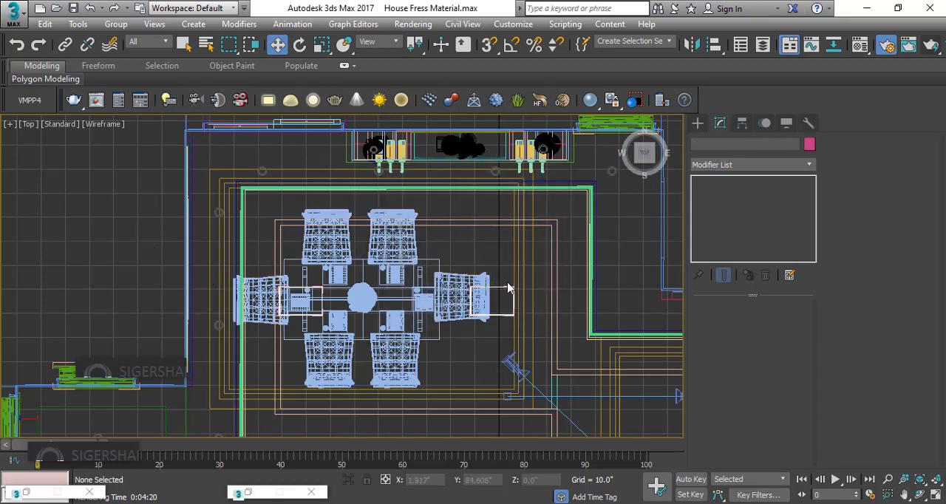
middle_click_drag(427, 218, 262, 137)
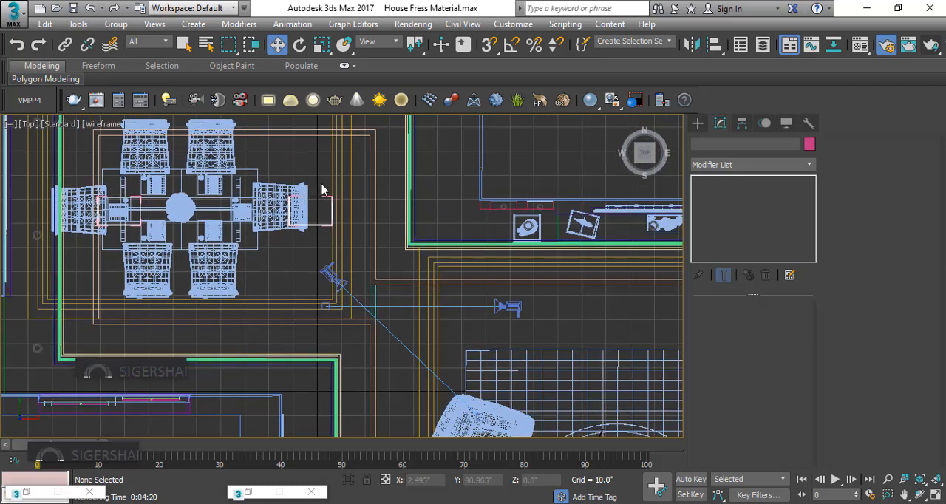
left_click_drag(328, 231, 330, 228)
middle_click_drag(385, 235, 282, 197)
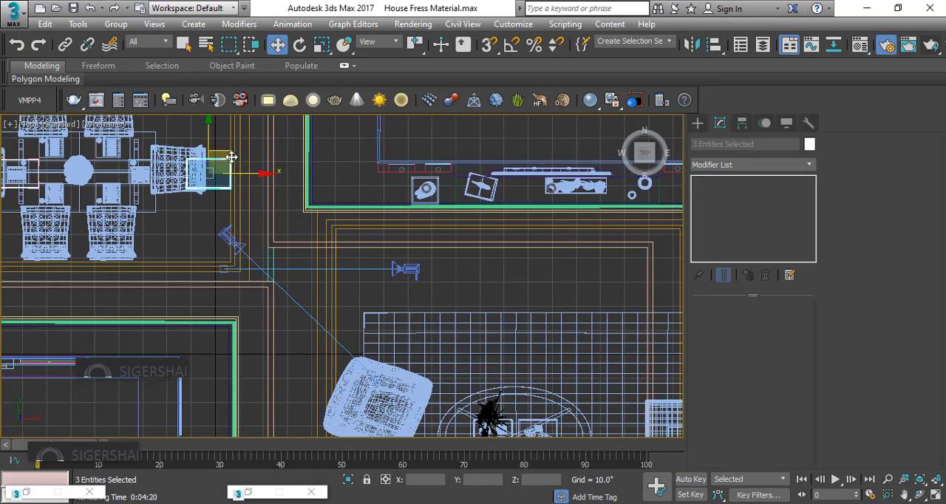
left_click(222, 207)
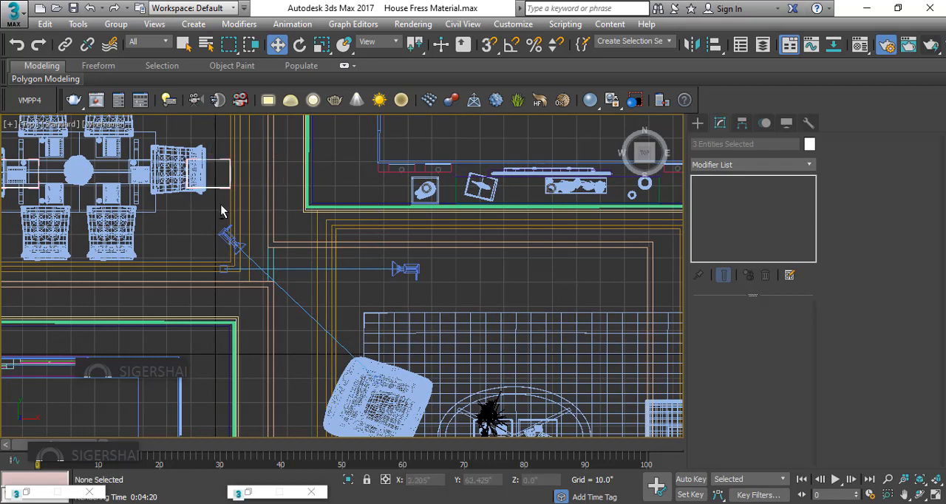
left_click(223, 159)
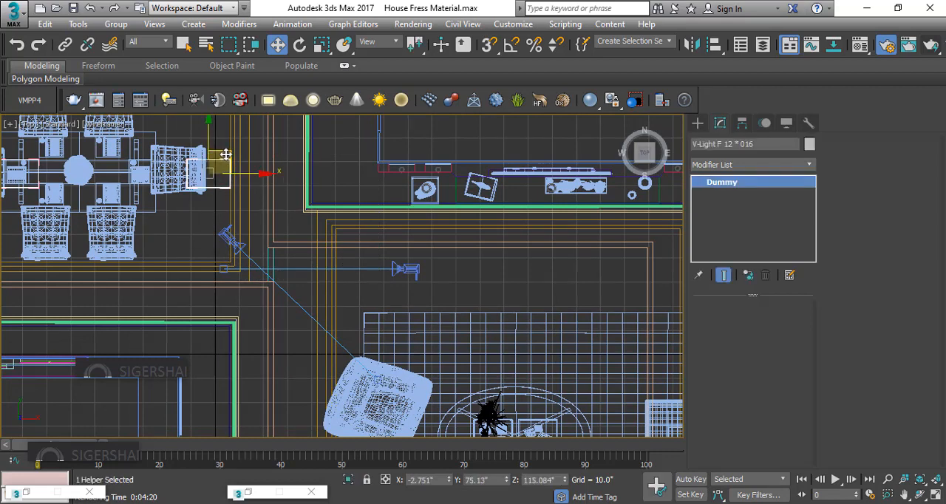
left_click_drag(226, 155, 357, 266)
key("ctrl+z")
mouse_move(222, 155)
left_mouse_down("shift")
mouse_move(270, 176)
mouse_move(396, 272)
mouse_move(480, 275)
left_mouse_up("shift")
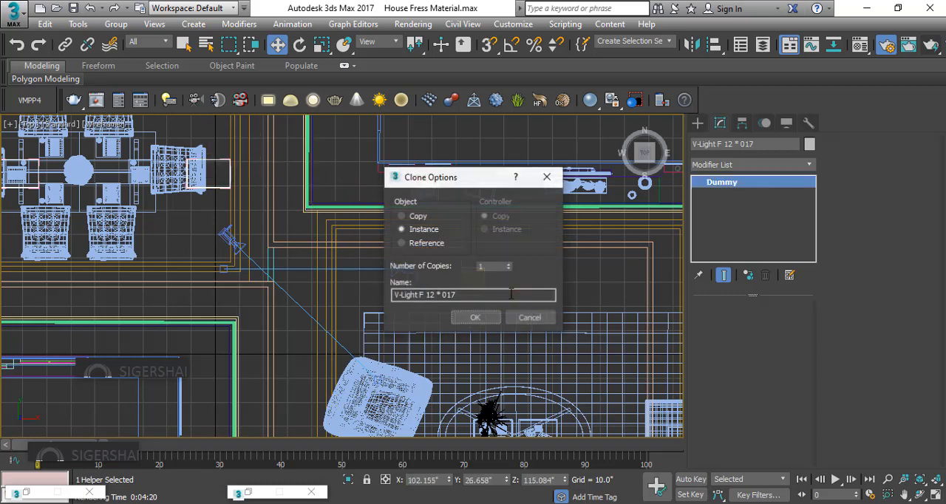
left_click(475, 318)
left_click(520, 278)
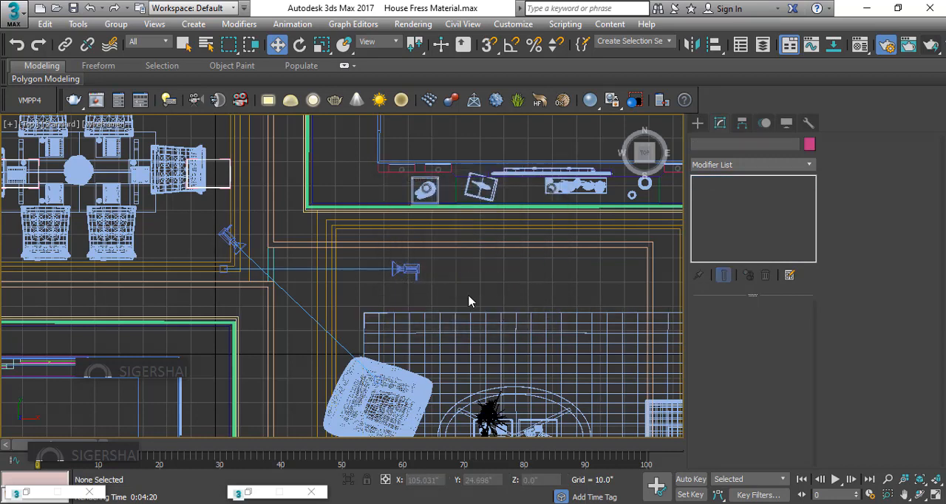
Clone all three parts of the light at the dining table's east end as 3 instances running diagonally southeast across the living area
mouse_move(219, 193)
left_mouse_down()
mouse_move(222, 161)
mouse_move(323, 182)
mouse_move(439, 256)
mouse_move(481, 268)
mouse_move(381, 253)
mouse_move(374, 264)
mouse_move(375, 244)
left_mouse_up()
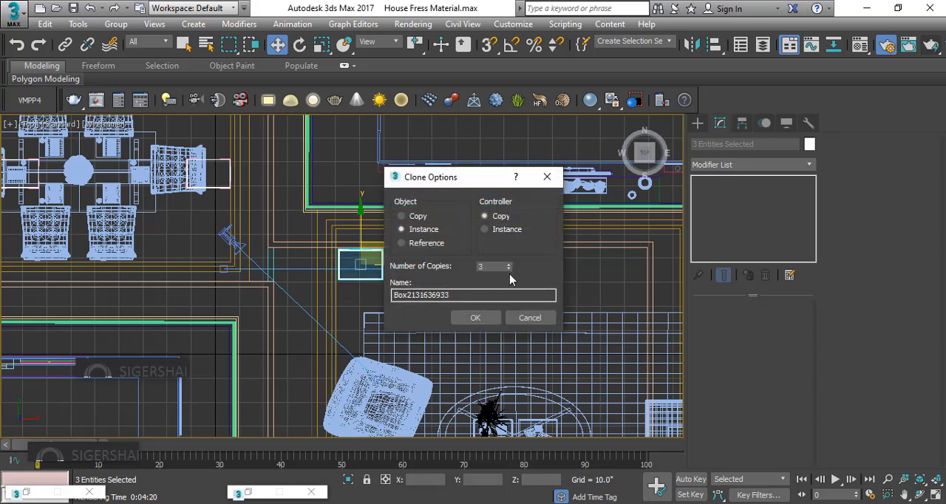
left_click(476, 317)
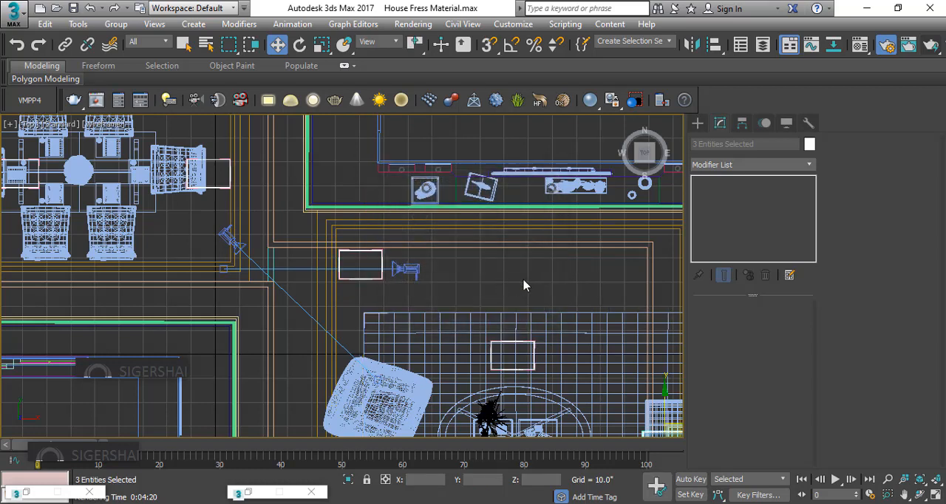
middle_click_drag(523, 285, 401, 151)
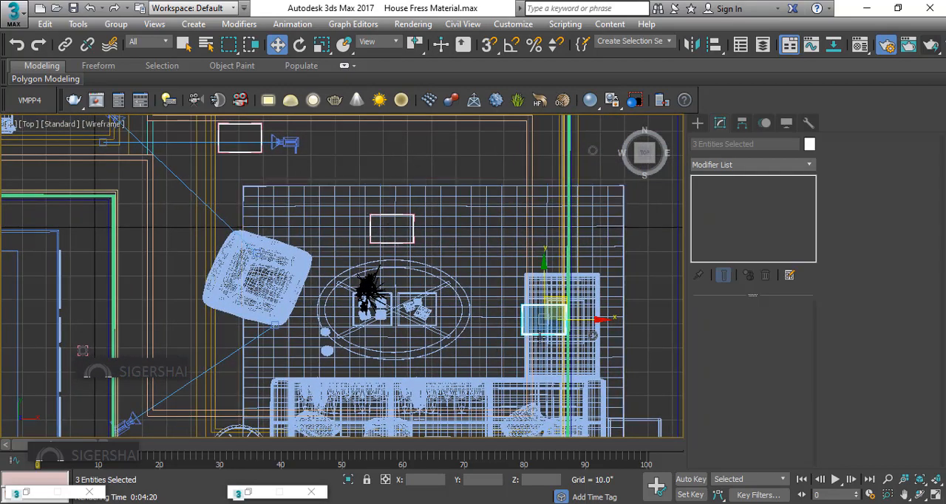
middle_click_drag(641, 318, 534, 272)
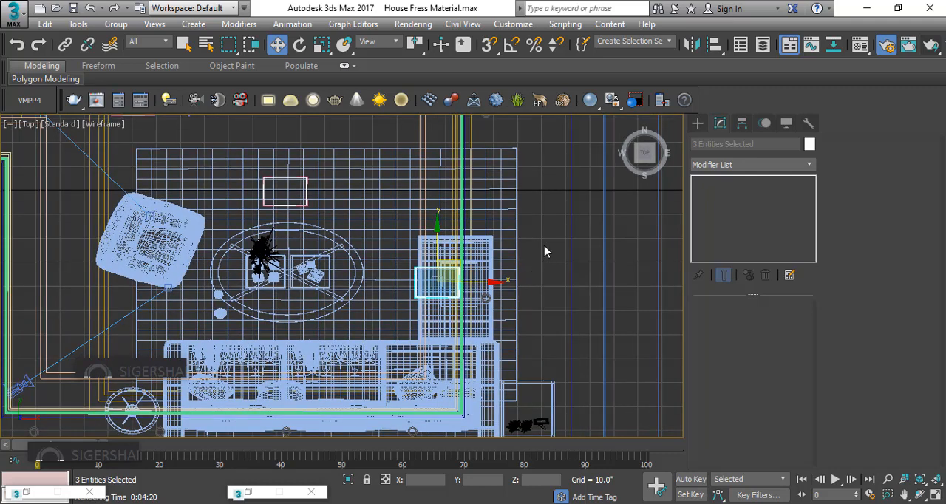
left_click(459, 297)
middle_click_drag(314, 150, 344, 188)
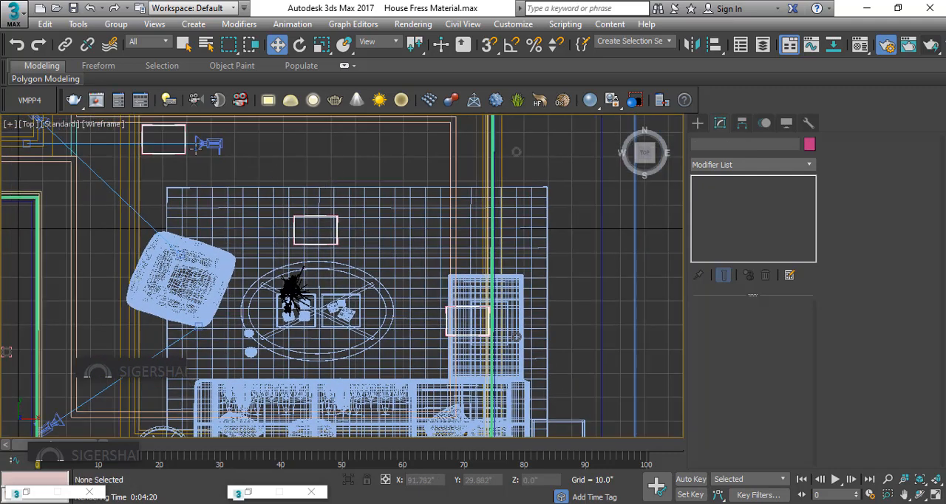
left_click(172, 153)
mouse_move(178, 141)
left_mouse_down()
mouse_move(188, 131)
mouse_move(442, 140)
left_mouse_up()
left_click(547, 179)
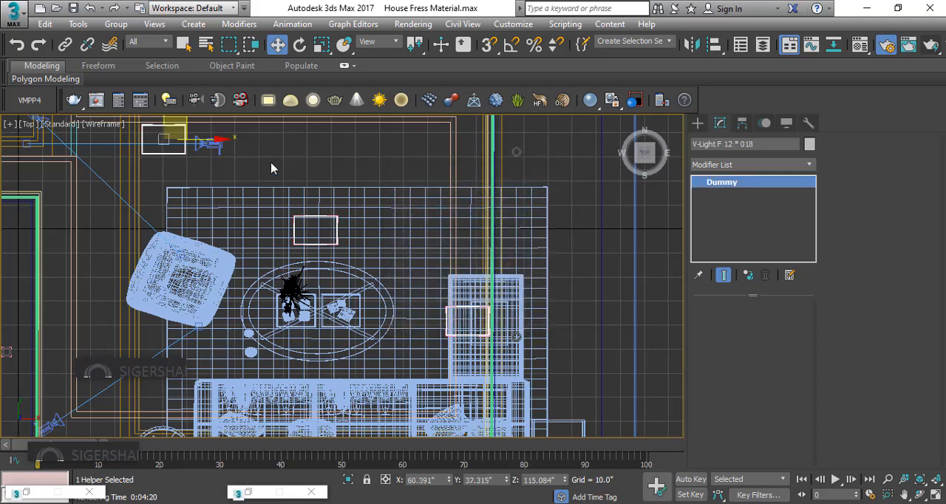
Clone the three parts of the living area's northwest light along X as one instance at the northeast corner
left_click(159, 152)
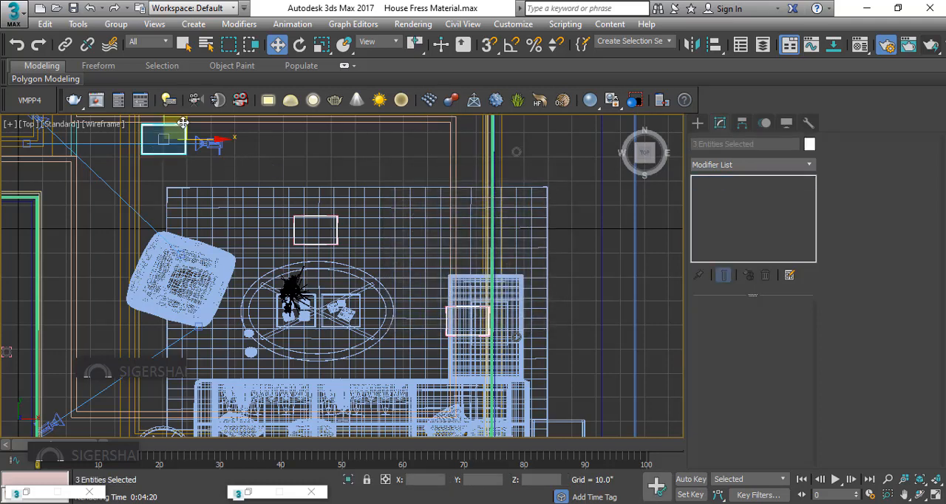
left_click_drag(182, 122, 443, 122)
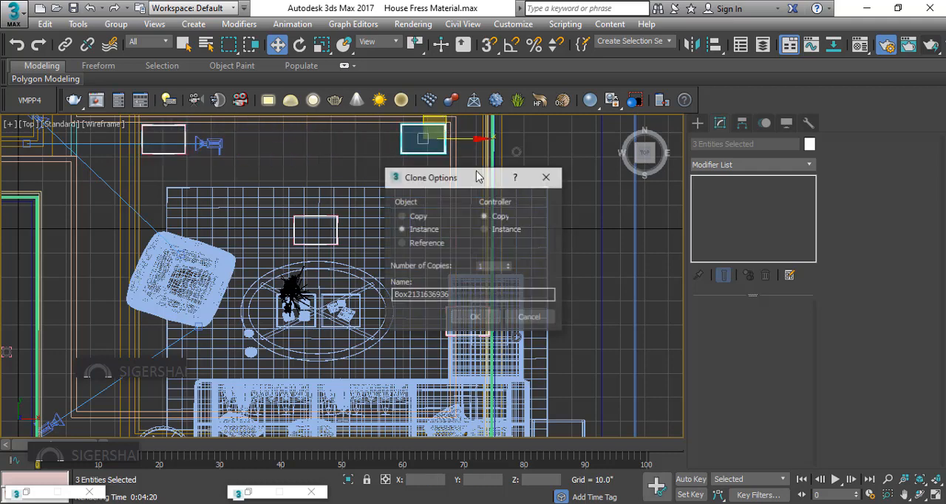
left_click(467, 322)
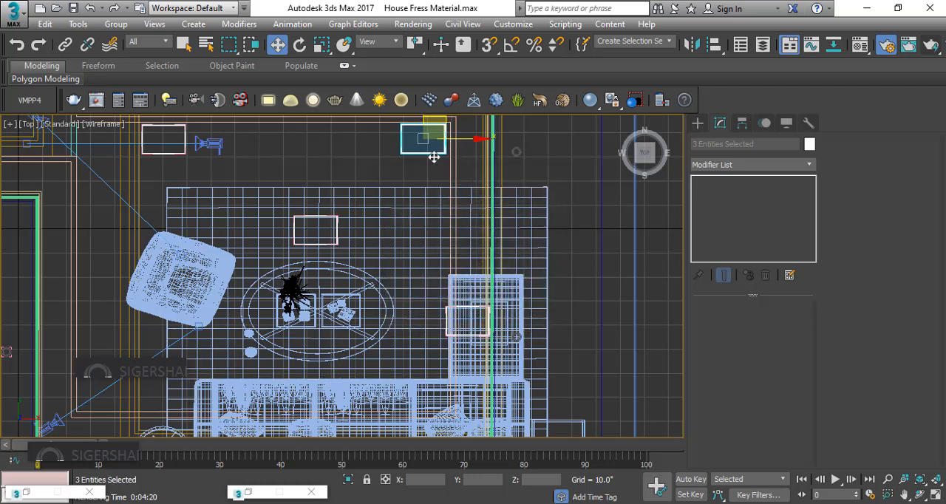
Clone the northeast light as one instance at the living area's southwest corner, and clone that one as an instance farther east over the sofa
scroll(429, 153, "down", 2)
left_click_drag(421, 153, 253, 308)
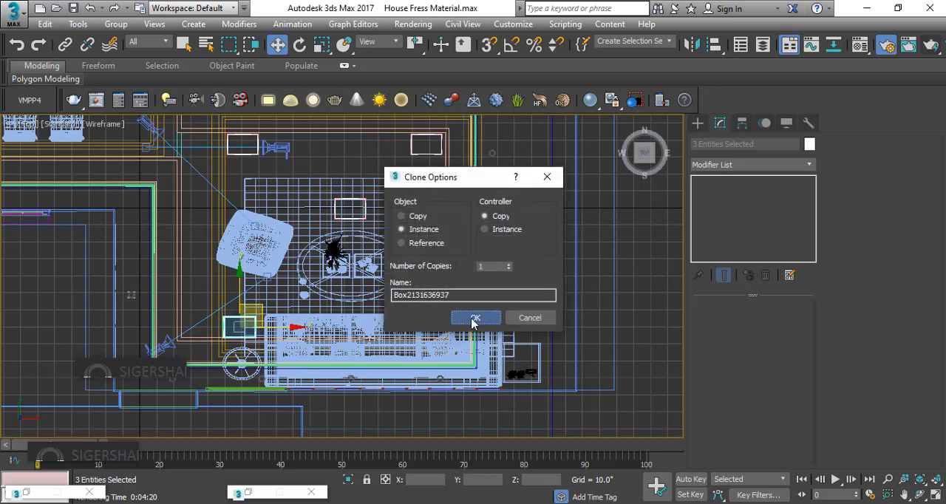
left_click(469, 320)
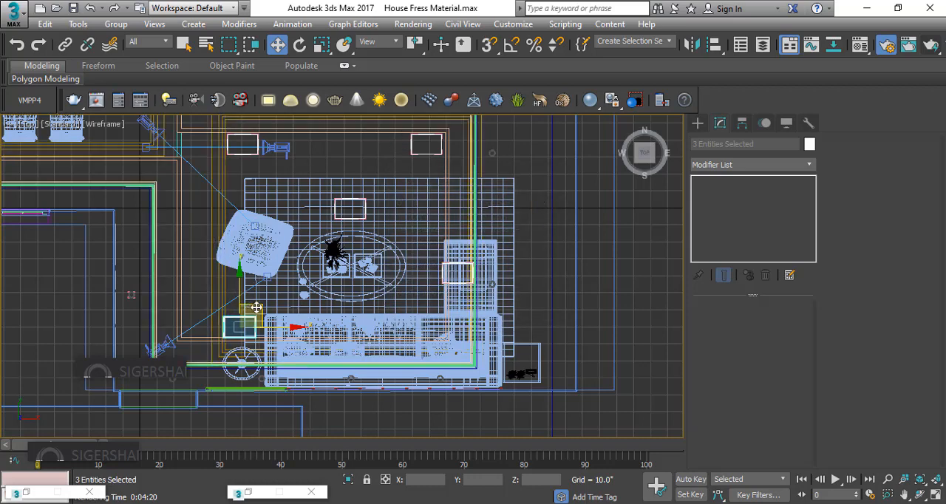
mouse_move(253, 308)
left_mouse_down()
mouse_move(254, 269)
mouse_move(209, 231)
mouse_move(213, 218)
mouse_move(210, 226)
mouse_move(322, 281)
mouse_move(369, 317)
mouse_move(403, 329)
mouse_move(402, 313)
left_mouse_up()
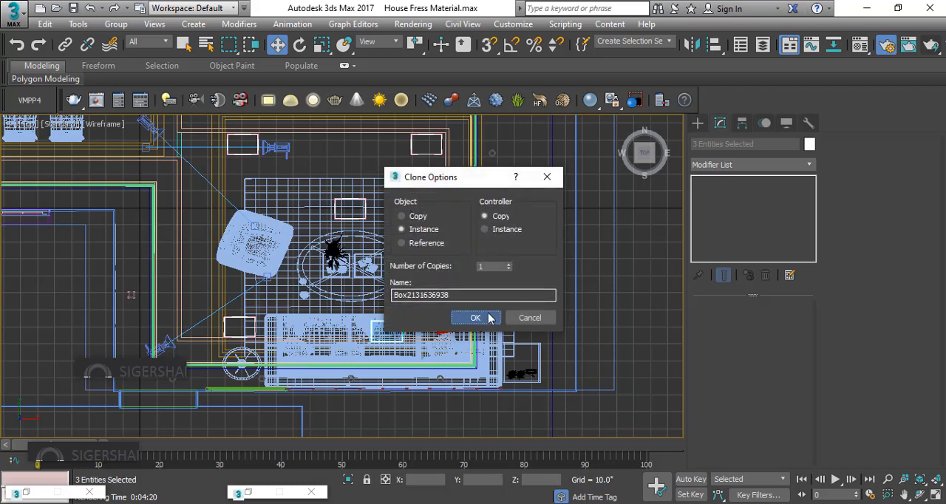
left_click(479, 317)
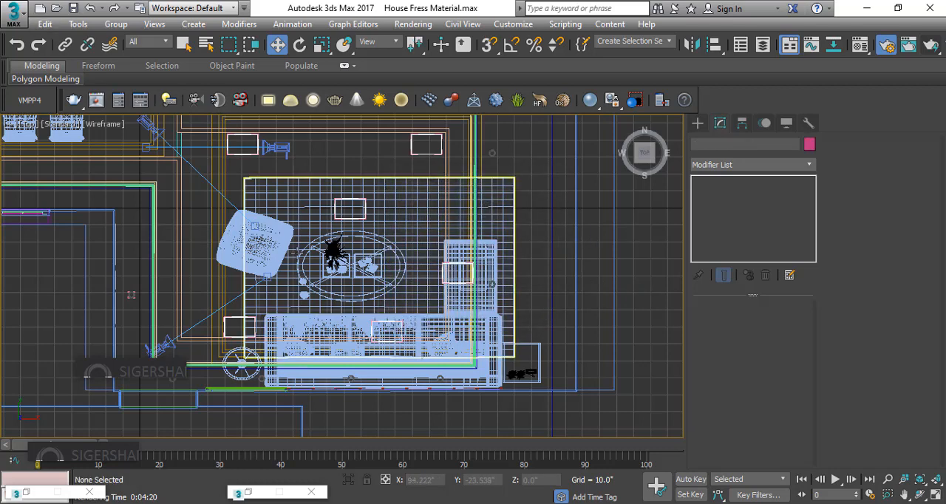
Switch the perspective view to PhysCamera001 and restore the four-viewport layout
key("p")
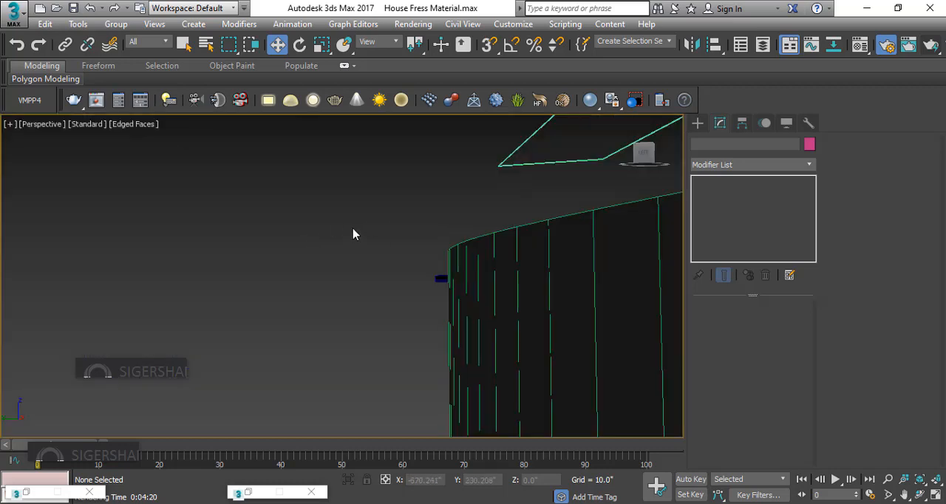
key("c")
left_click(461, 158)
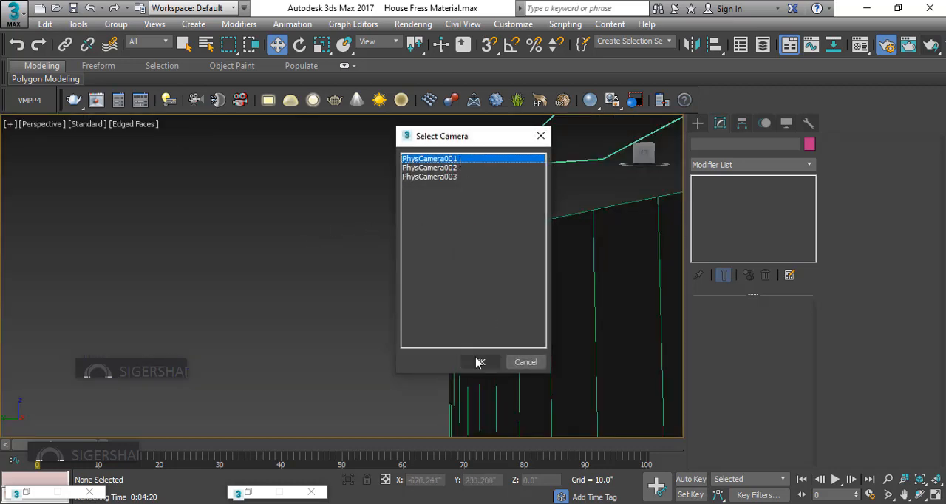
left_click(480, 361)
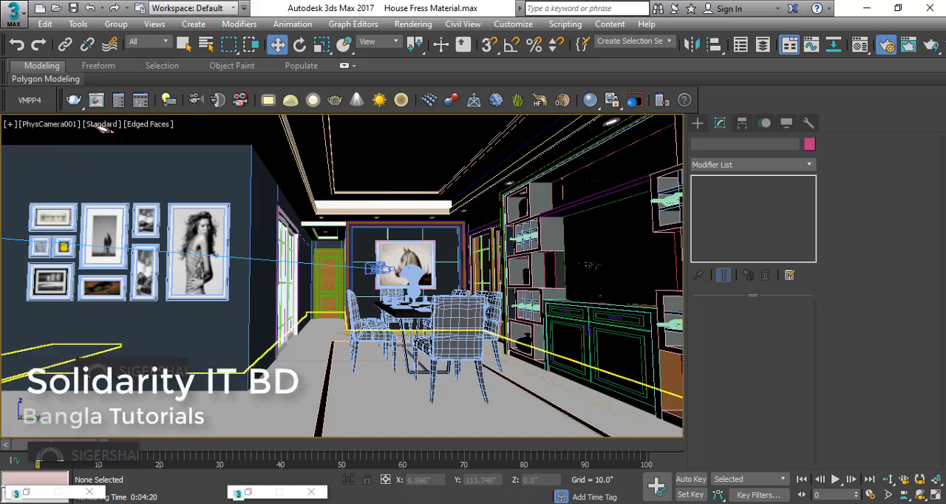
left_click(934, 498)
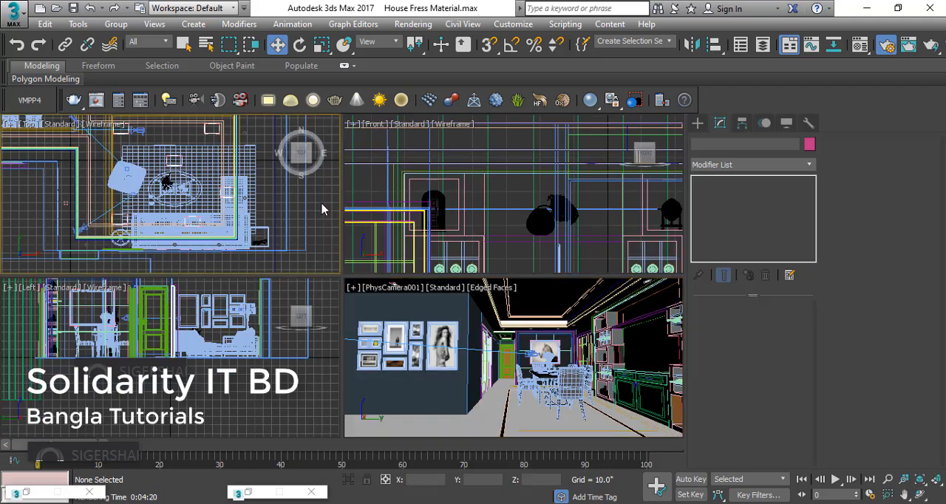
Enlarge the Front view and frame the row of ceiling lights above the dining area
scroll(351, 207, "down", 4)
left_click(450, 155)
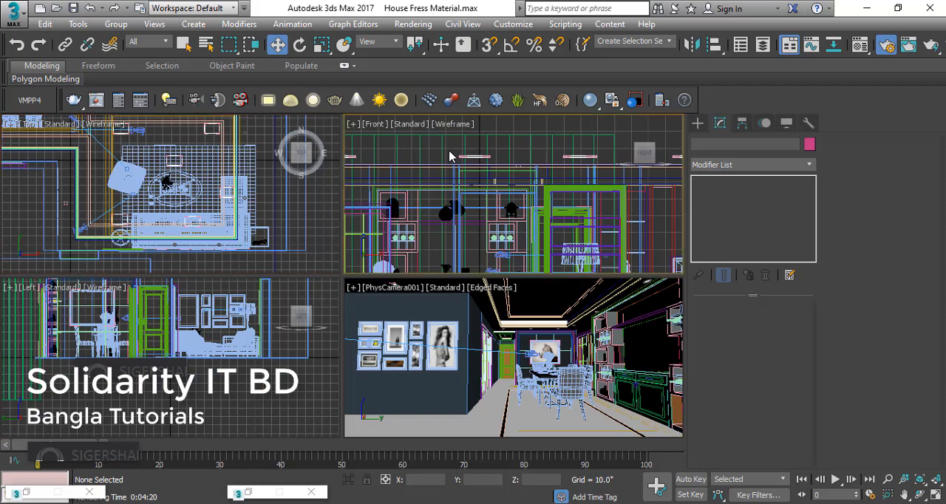
scroll(451, 156, "down", 3)
scroll(450, 155, "down", 3)
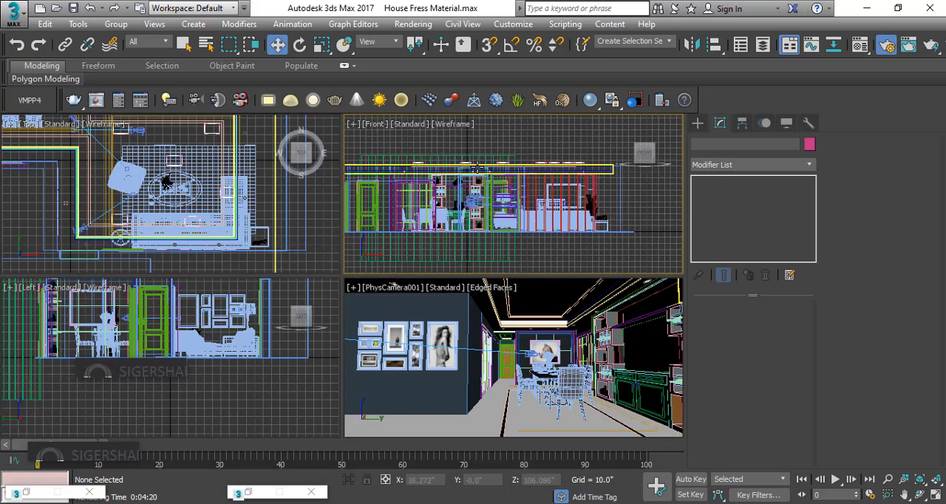
scroll(414, 143, "up", 2)
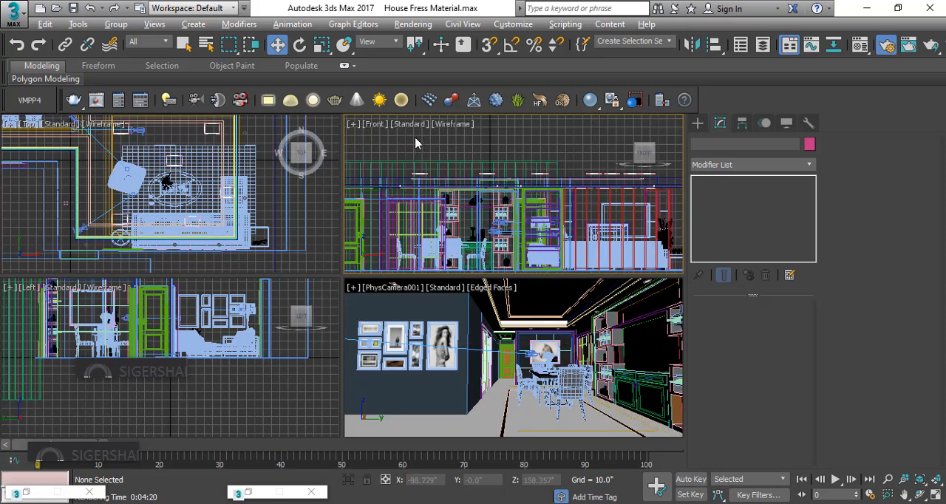
key("alt+w")
scroll(213, 194, "down", 2)
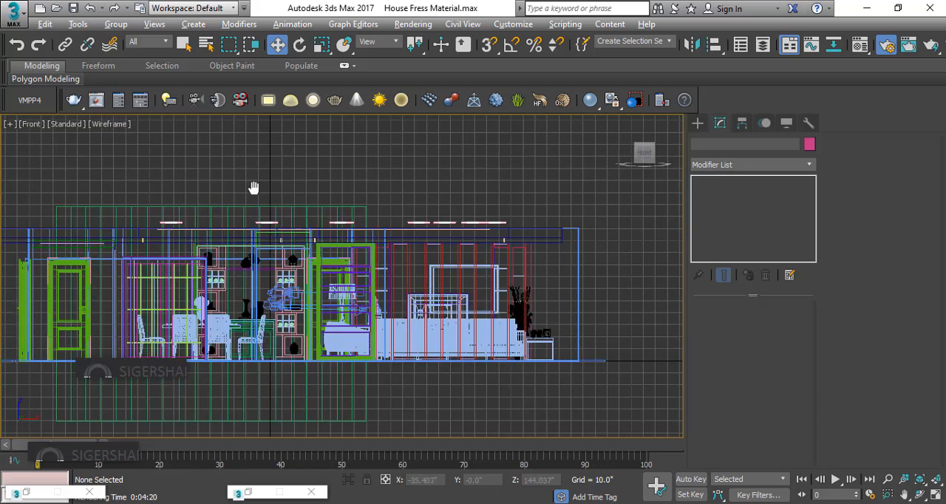
middle_click_drag(253, 185, 406, 186)
scroll(406, 186, "up", 2)
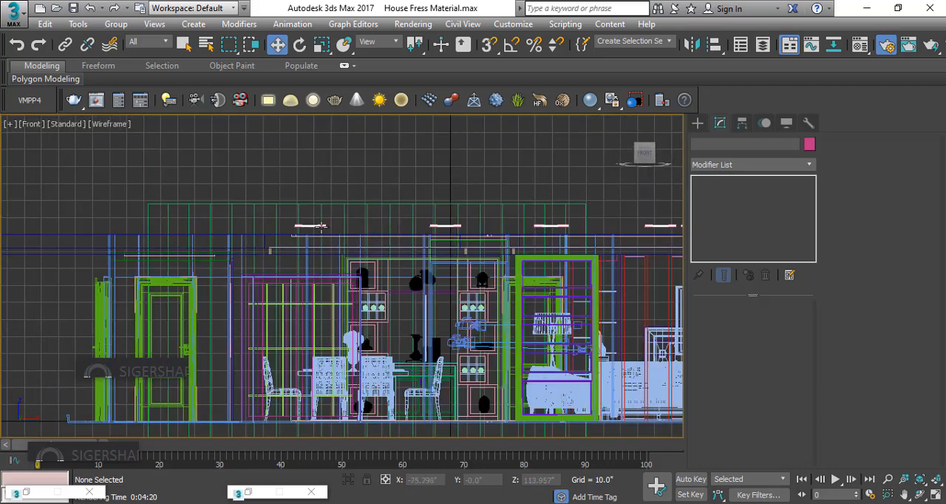
Select the seven ceiling lights in the Front view and lower them together to the ceiling
left_click(323, 229)
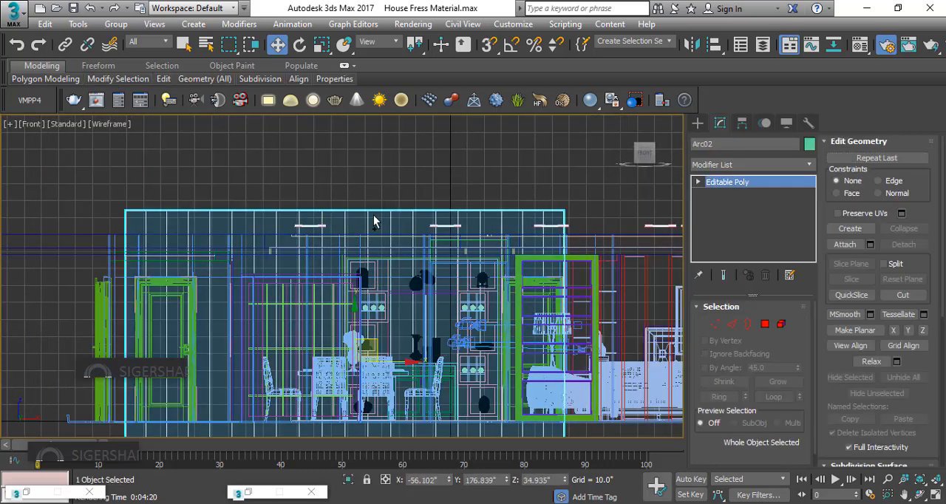
left_click(374, 182)
left_click(309, 225)
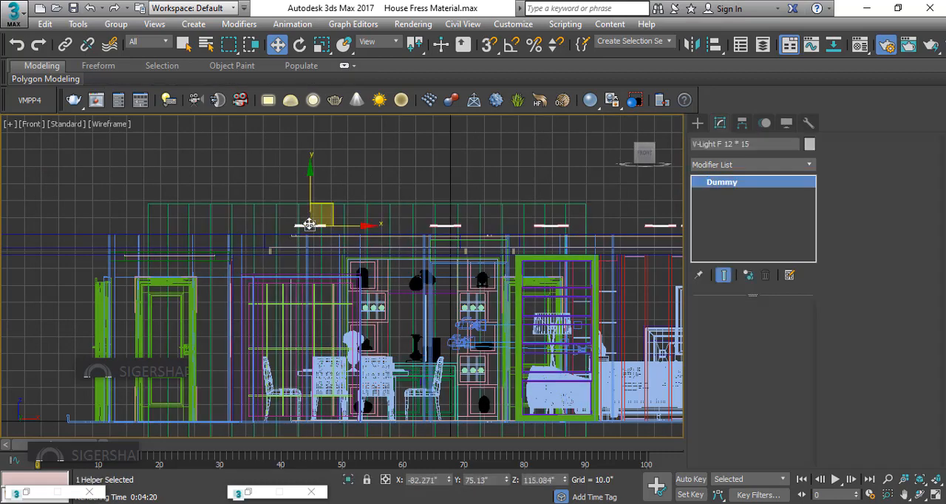
left_click(450, 226, "ctrl")
left_click(548, 225, "ctrl")
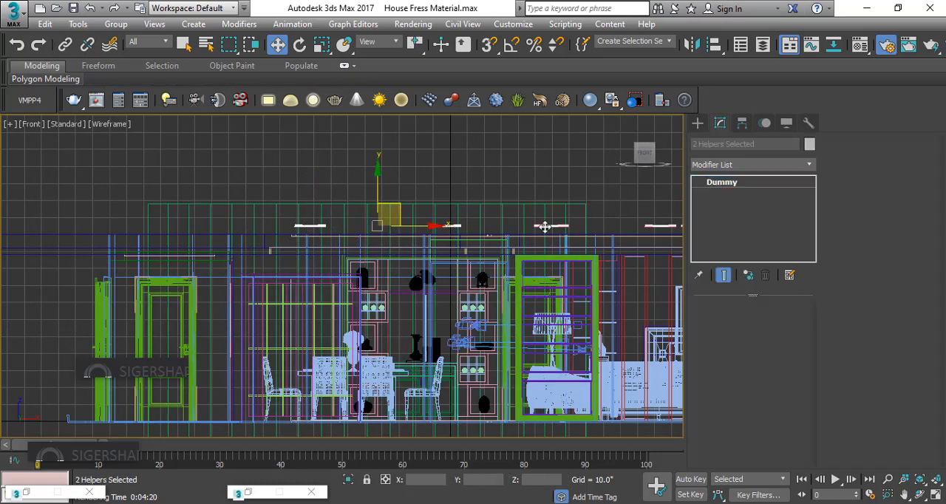
left_click(655, 227, "ctrl")
middle_click_drag(655, 227, 422, 232)
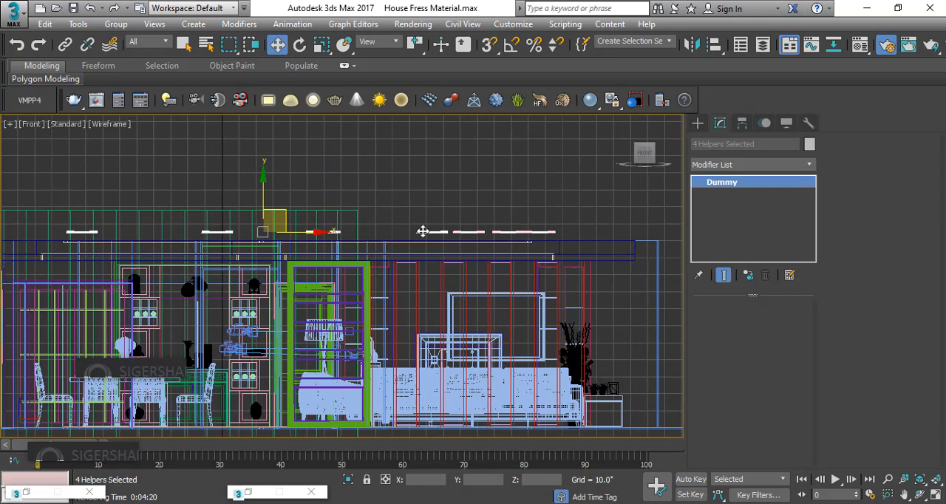
left_click(461, 233, "ctrl")
left_click(527, 233, "ctrl")
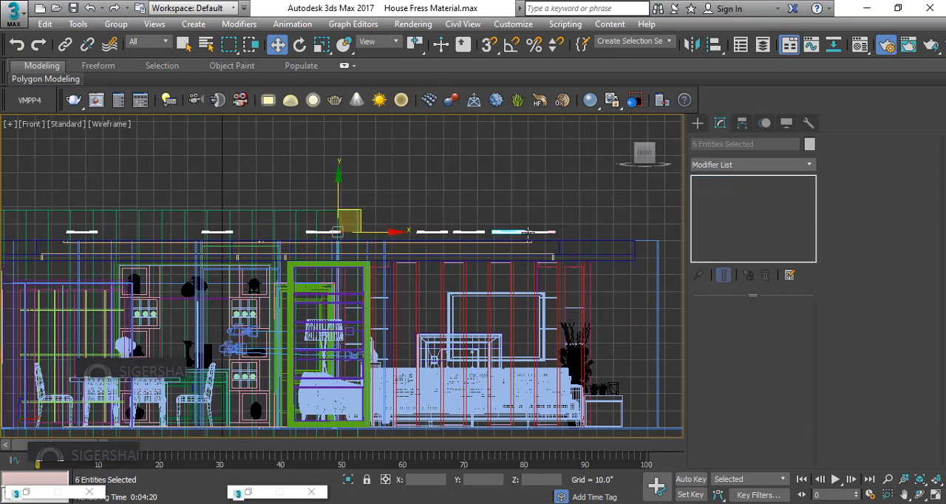
left_click(548, 233, "ctrl")
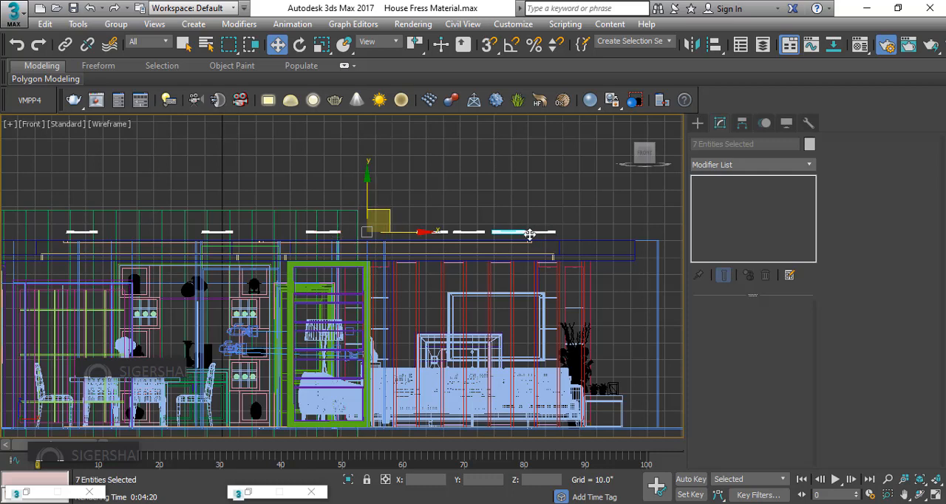
key("alt+w")
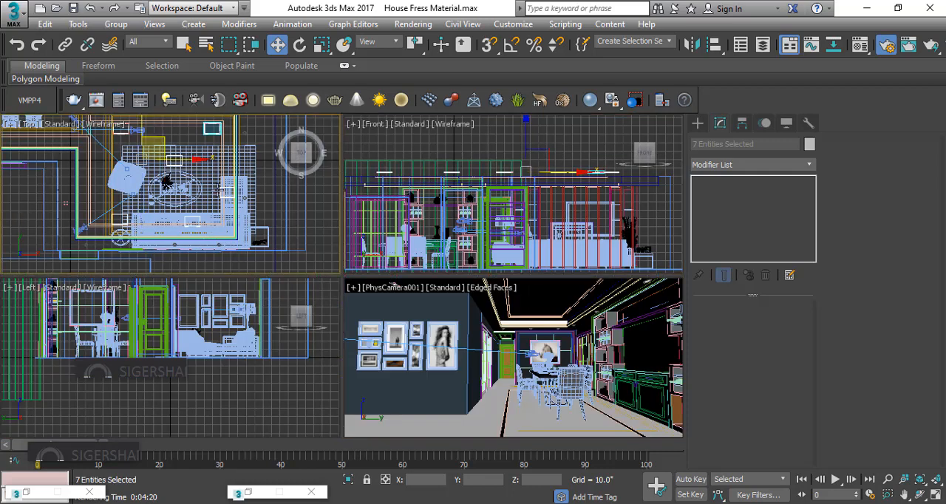
scroll(241, 190, "down", 2)
middle_click_drag(216, 208, 258, 226)
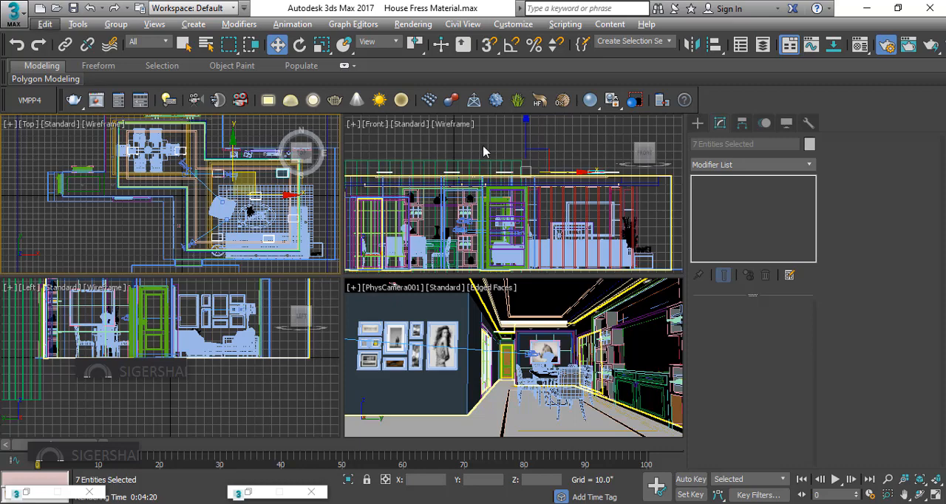
key("alt+w")
middle_click_drag(393, 257, 454, 135)
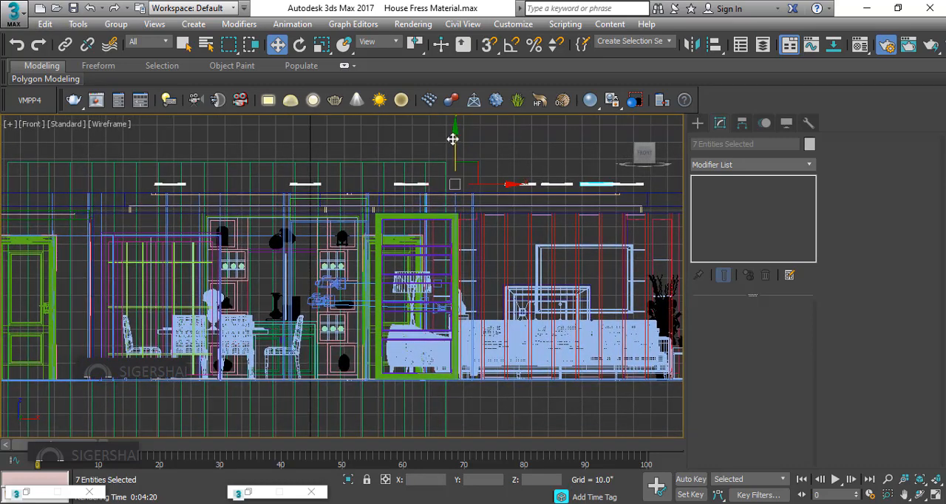
left_click_drag(452, 139, 450, 161)
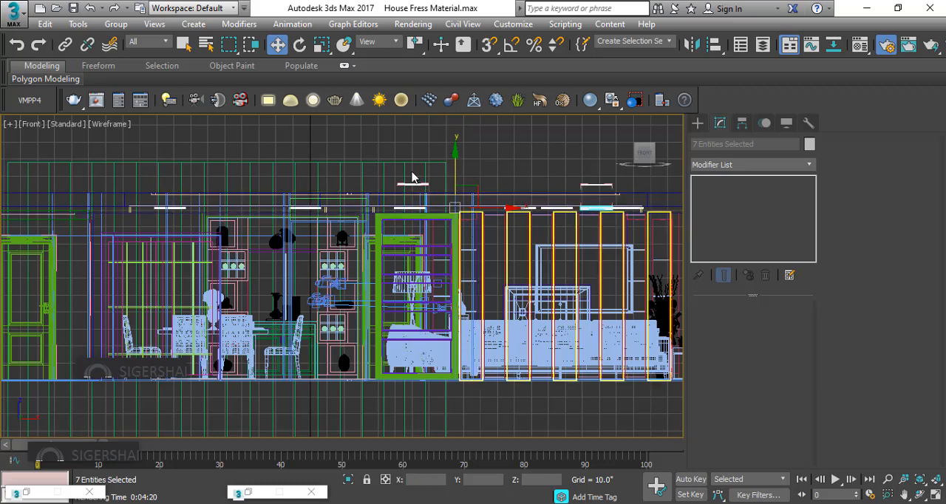
right_click(397, 148)
left_click(325, 148)
Inspect how the ceiling lights sit against the ceiling in the camera view and in a closer perspective view
key("alt+w")
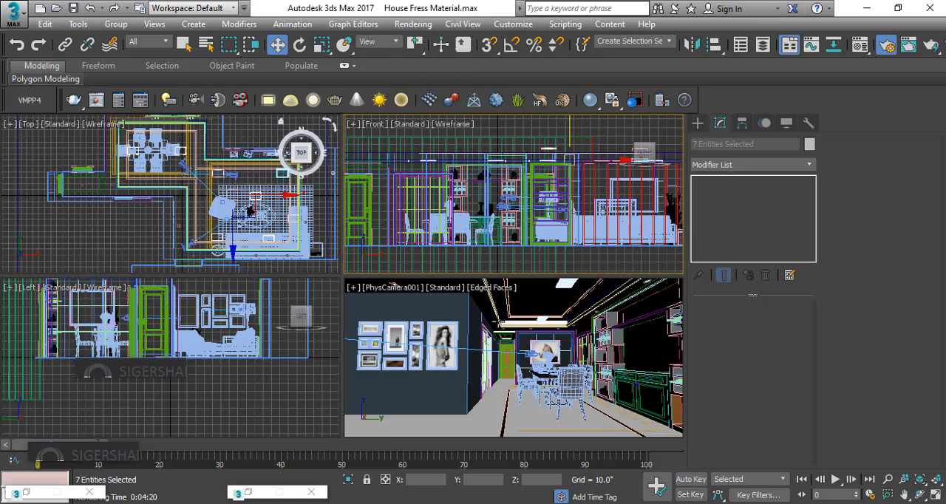
right_click(563, 301)
key("alt+w")
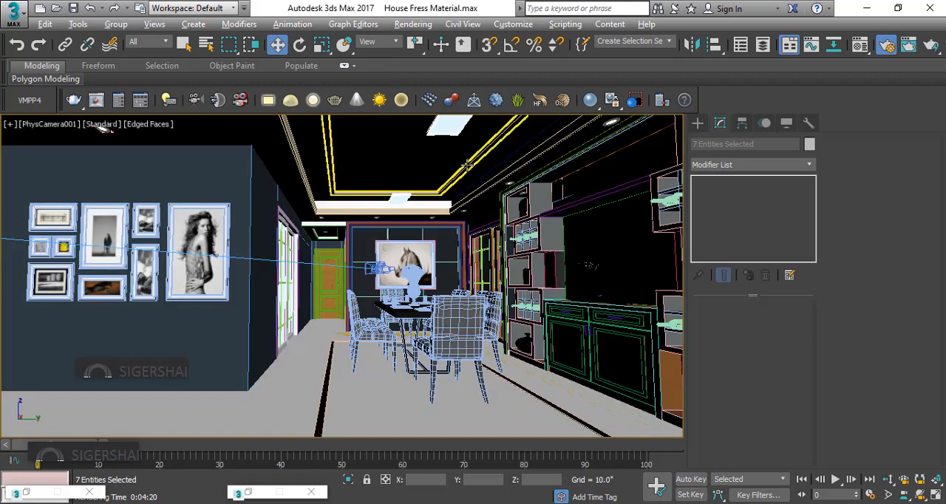
key("p")
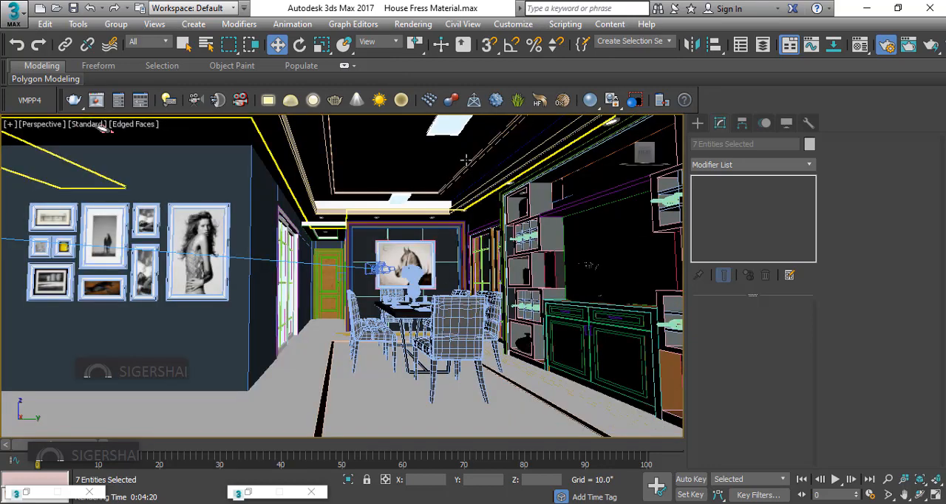
middle_click_drag(466, 159, 467, 166, "alt")
scroll(458, 142, "up", 4)
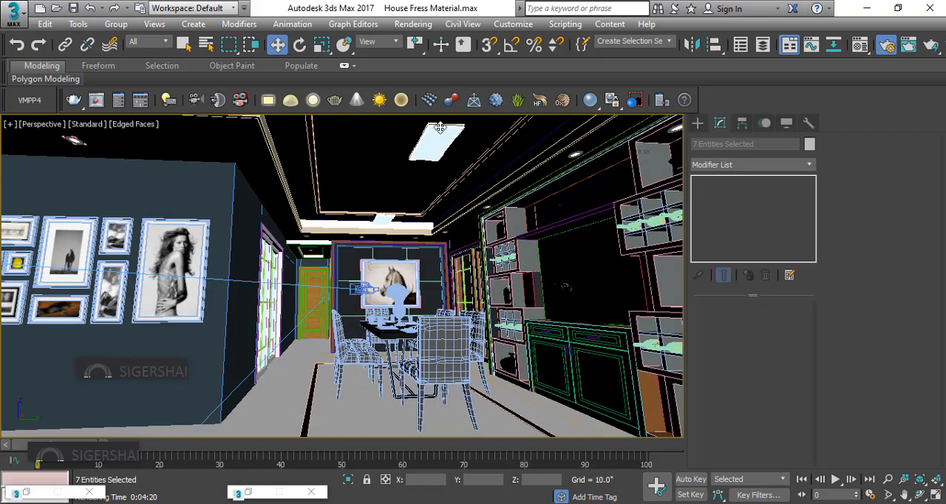
scroll(440, 127, "up", 4)
middle_click_drag(440, 127, 457, 289)
Raise the seven selected ceiling lights slightly in the Front view
key("alt+w")
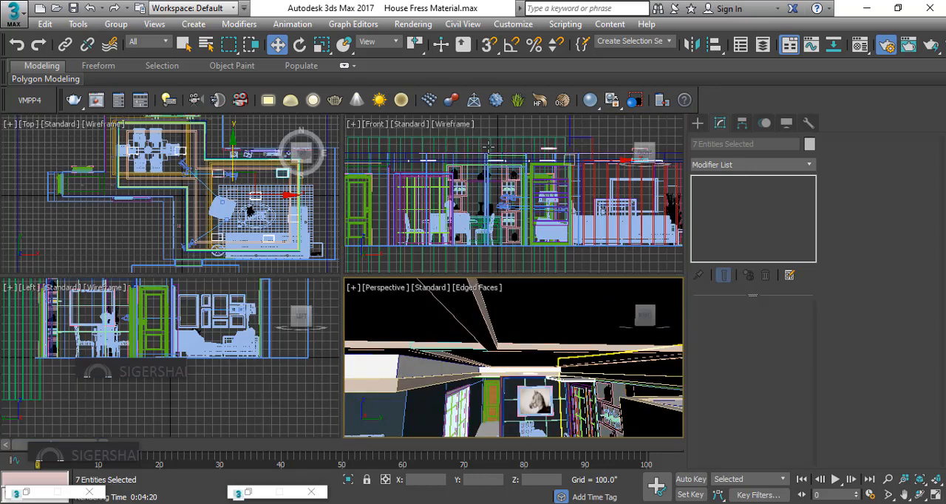
right_click(513, 133)
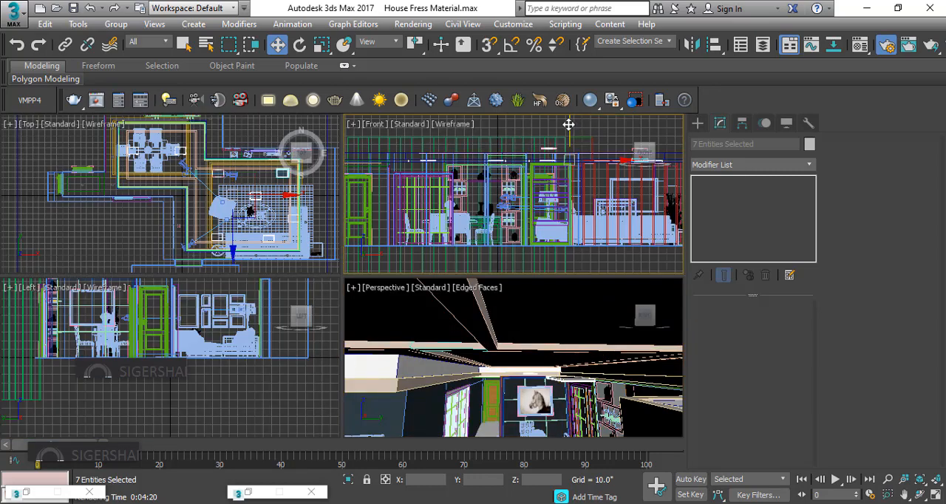
left_click_drag(572, 123, 578, 119)
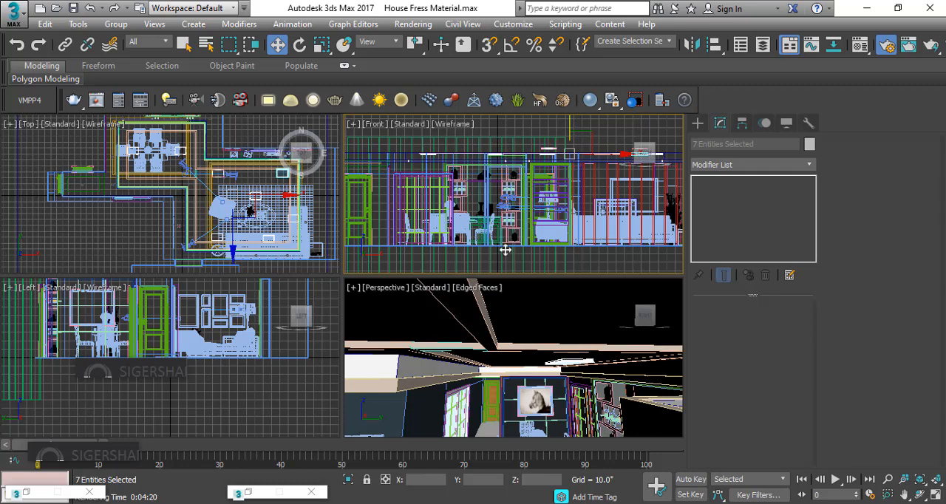
Switch the perspective view back to PhysCamera001 and maximize it
right_click(459, 360)
key("c")
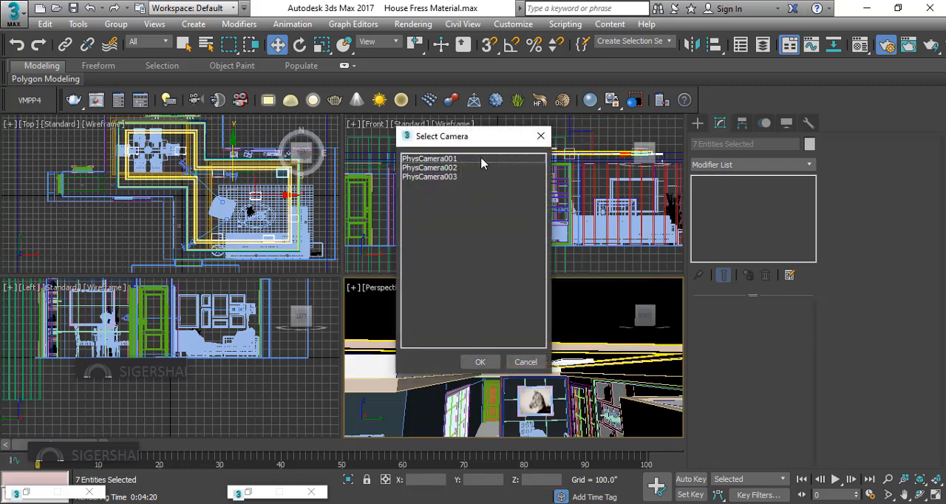
left_click(481, 159)
left_click(479, 362)
key("alt+w")
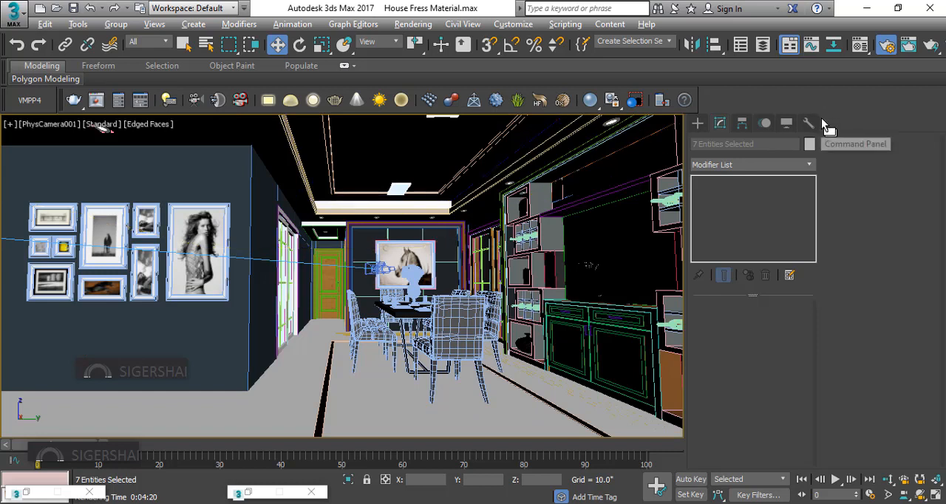
Start a production render of the PhysCamera001 view and show the V-Ray frame buffer as a smaller floating window
left_click(110, 25)
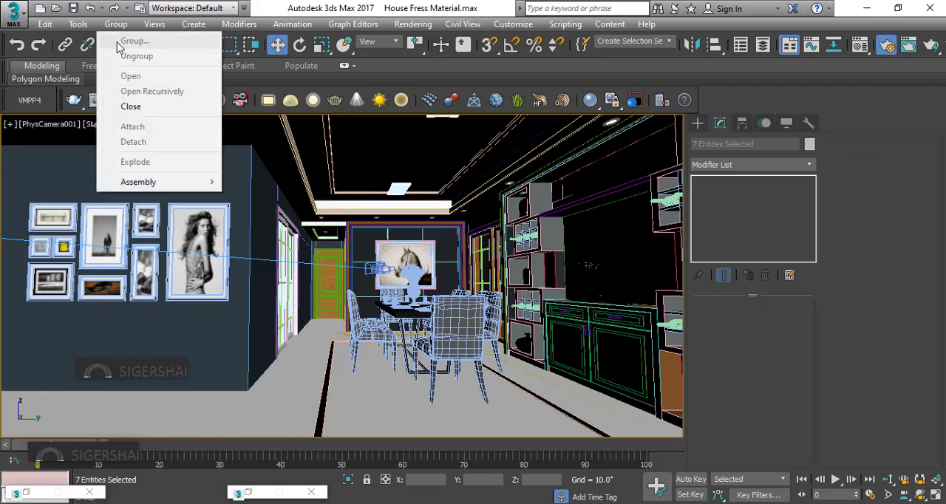
left_click(405, 192)
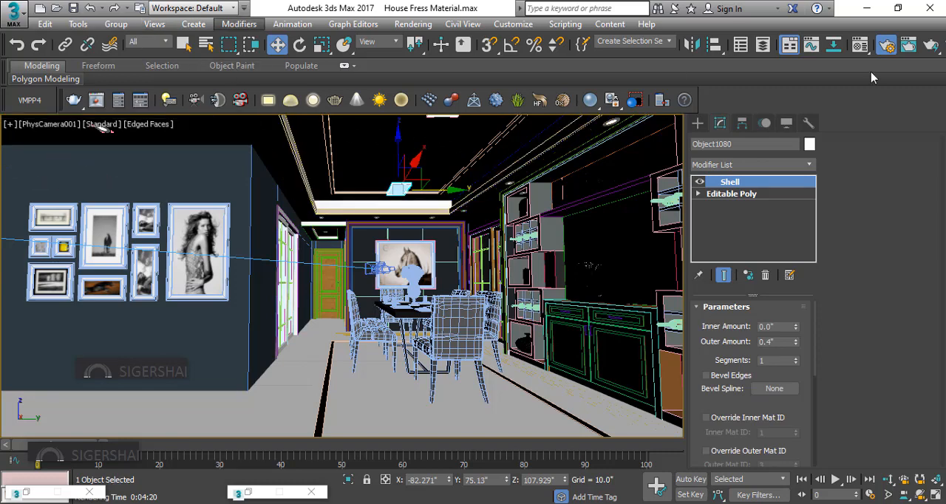
left_click(932, 48)
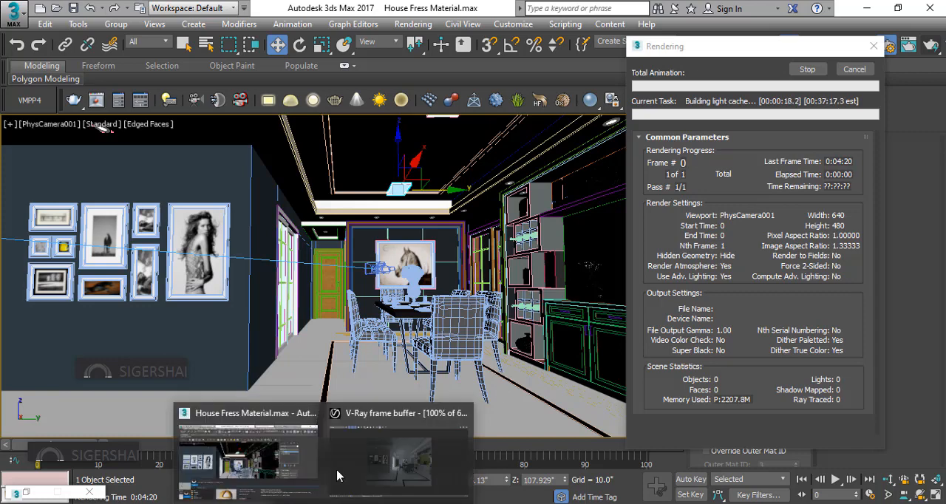
left_click(466, 440)
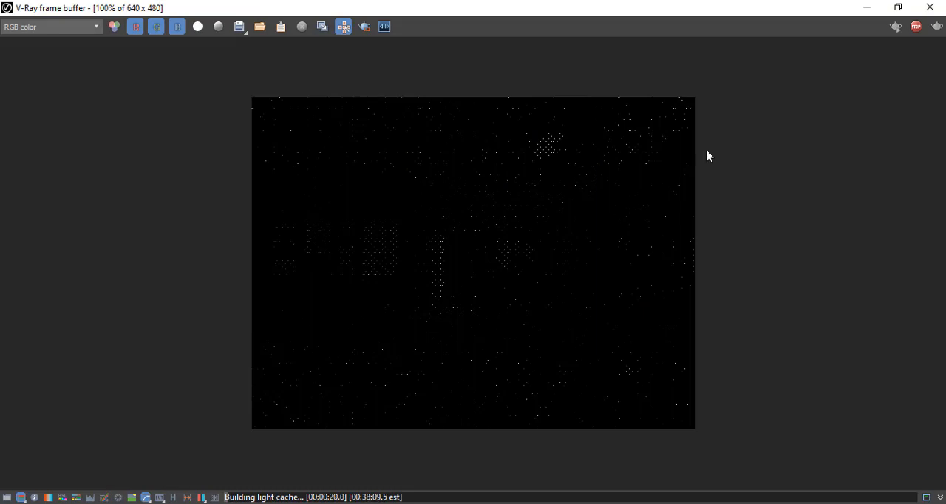
left_click(898, 7)
left_click_drag(357, 57, 349, 56)
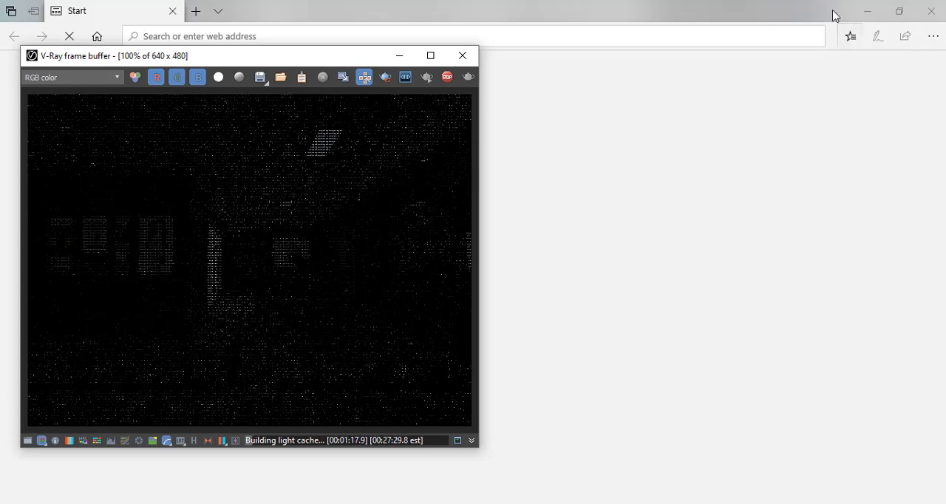
left_click(927, 17)
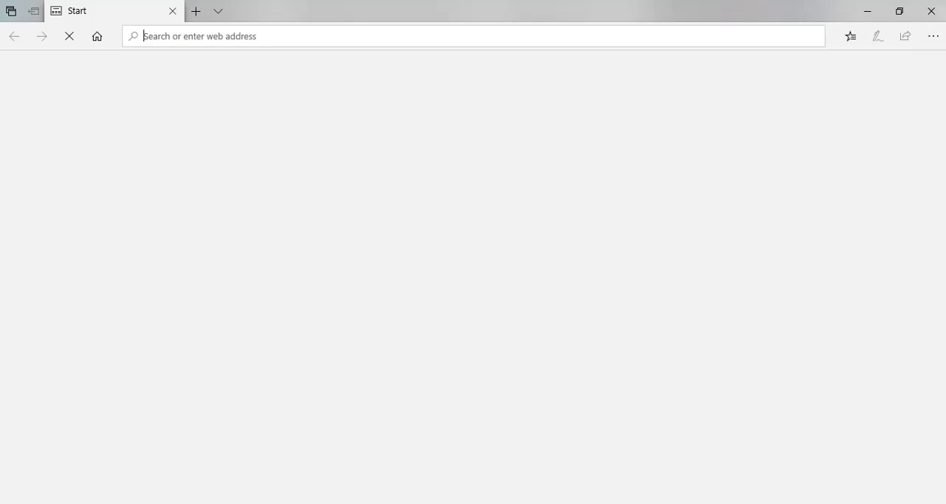
left_click(406, 469)
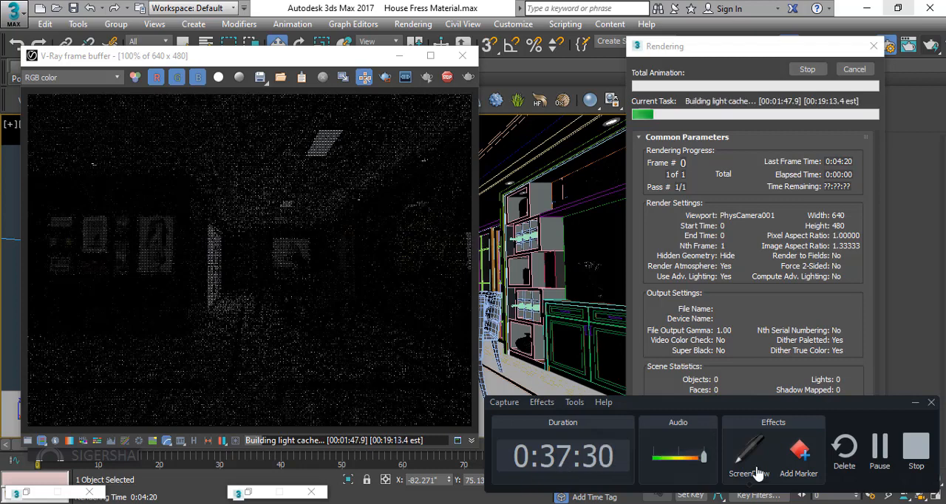
left_click(880, 451)
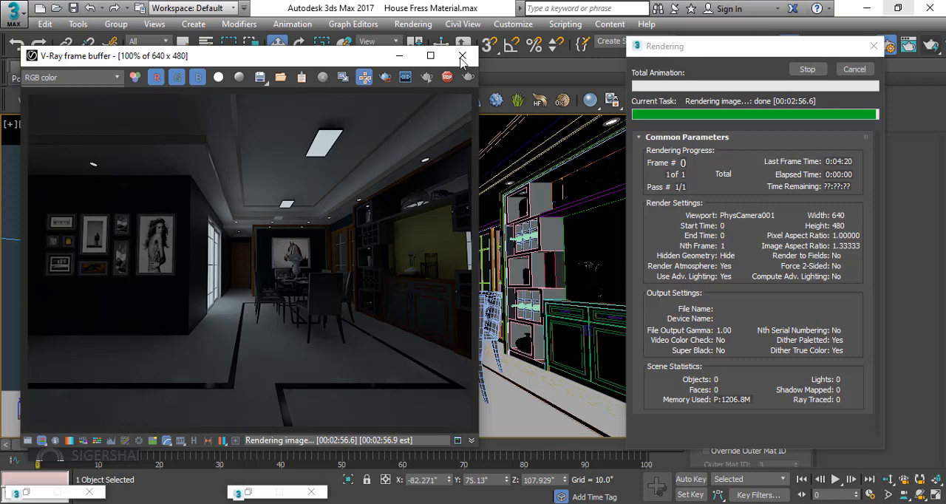
Examine the lighting and materials of the finished render in the V-Ray frame buffer, enlarging it up to 200%
left_click_drag(326, 59, 490, 47)
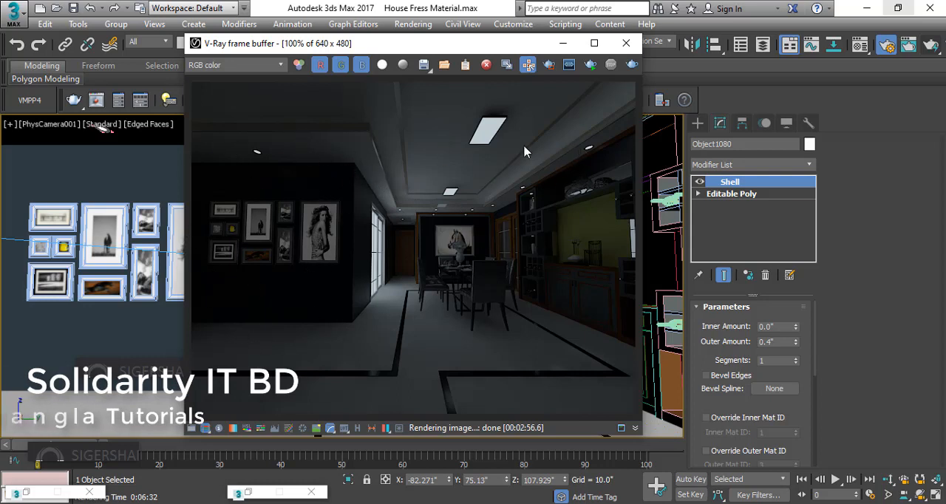
left_click_drag(425, 44, 366, 50)
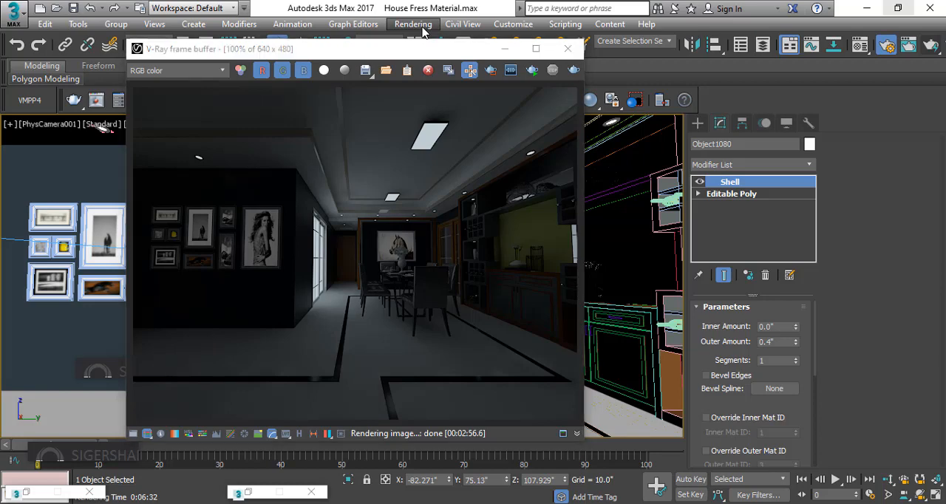
left_click(418, 25)
left_click(466, 101)
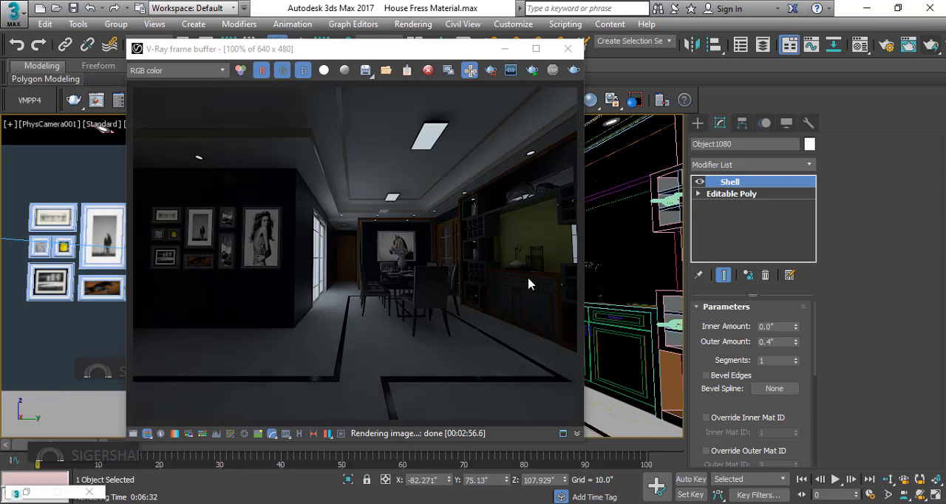
left_click(536, 48)
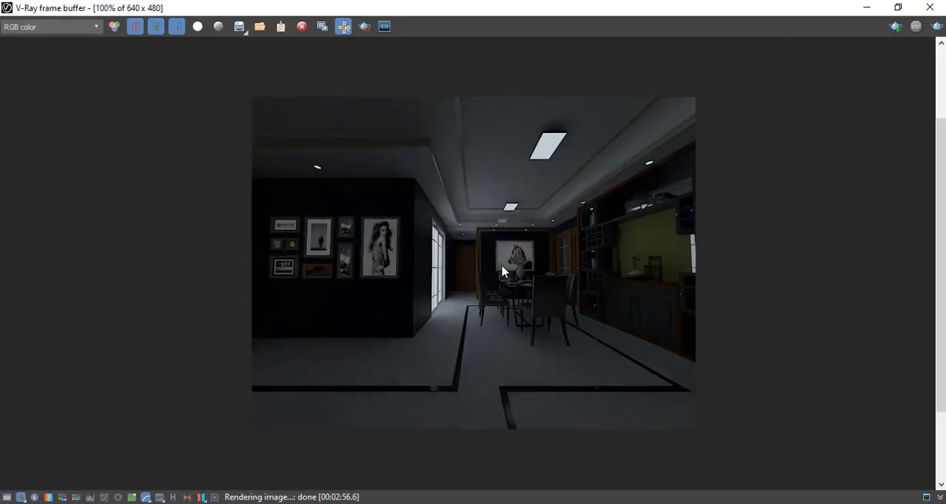
scroll(502, 272, "up", 1)
scroll(502, 272, "down", 1)
scroll(575, 310, "up", 1)
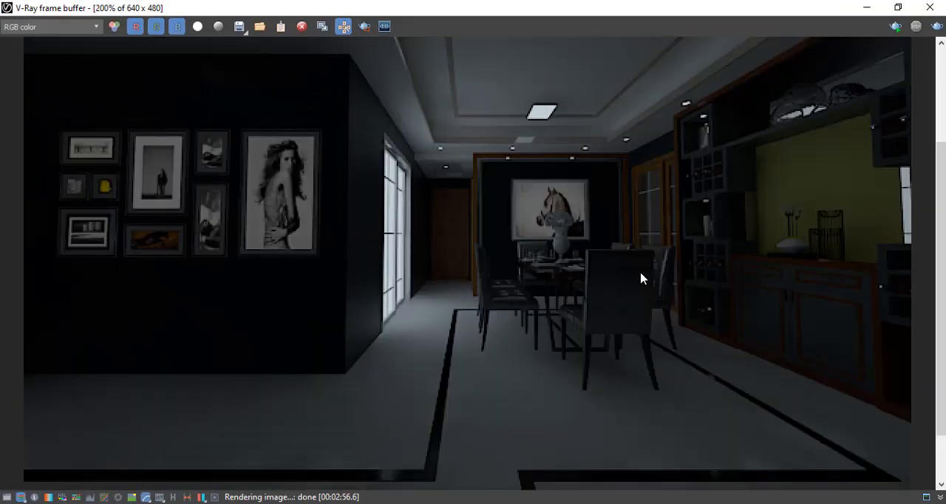
scroll(640, 278, "down", 1)
left_click(898, 8)
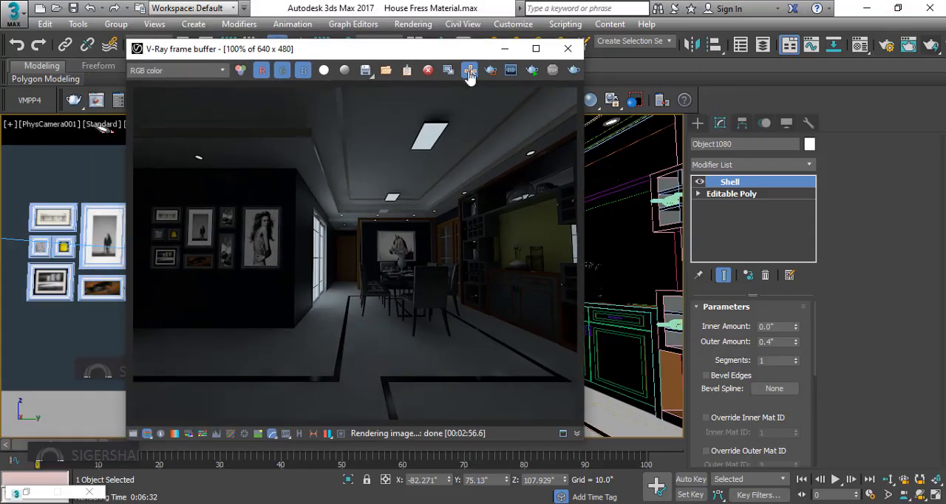
Shift the frame buffer aside and open the Render Setup dialog
left_click_drag(463, 55, 437, 69)
left_click(415, 27)
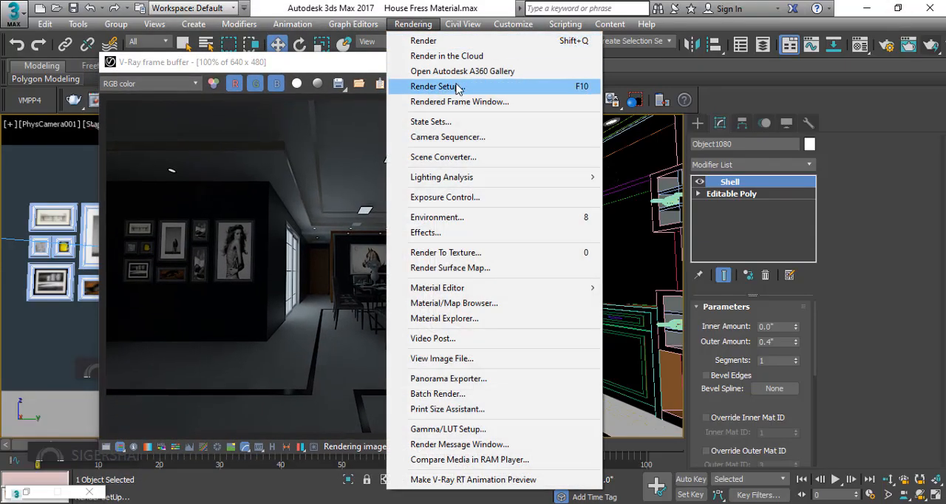
left_click(458, 87)
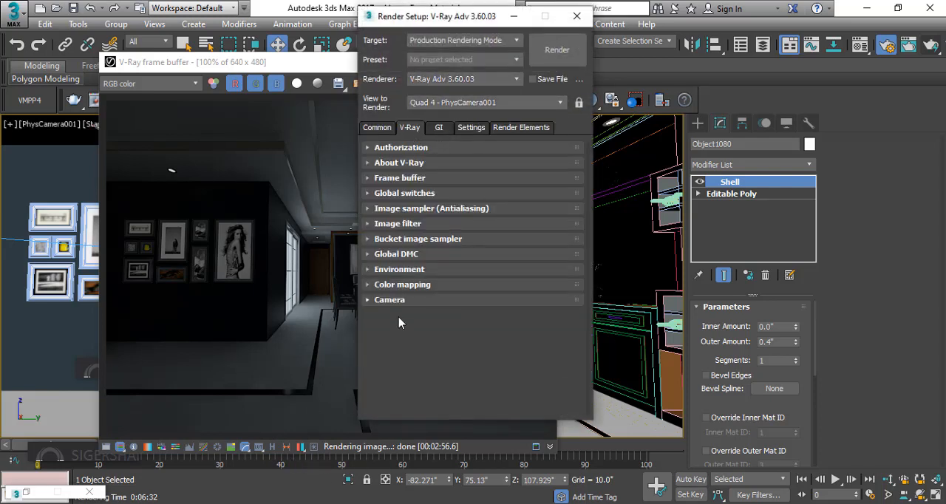
Set the render output size to the HDTV (video) preset at 1920 × 1080
left_click_drag(451, 18, 673, 28)
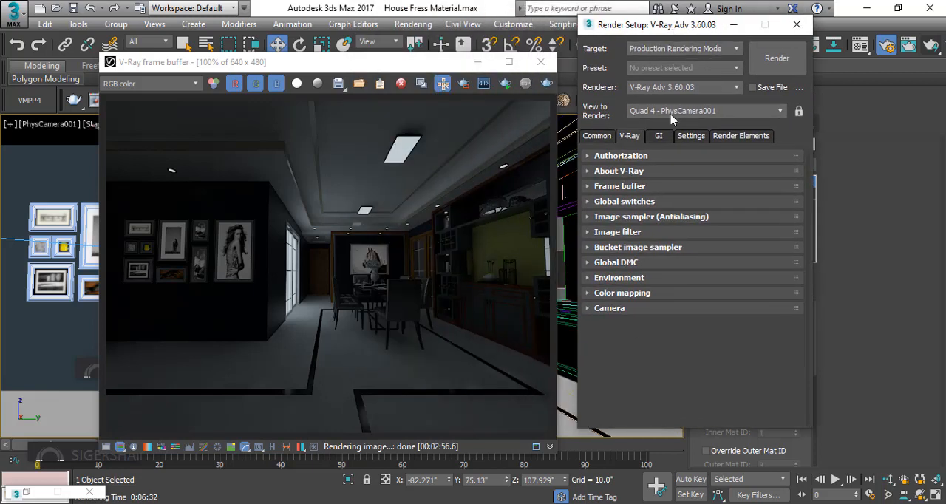
left_click(600, 140)
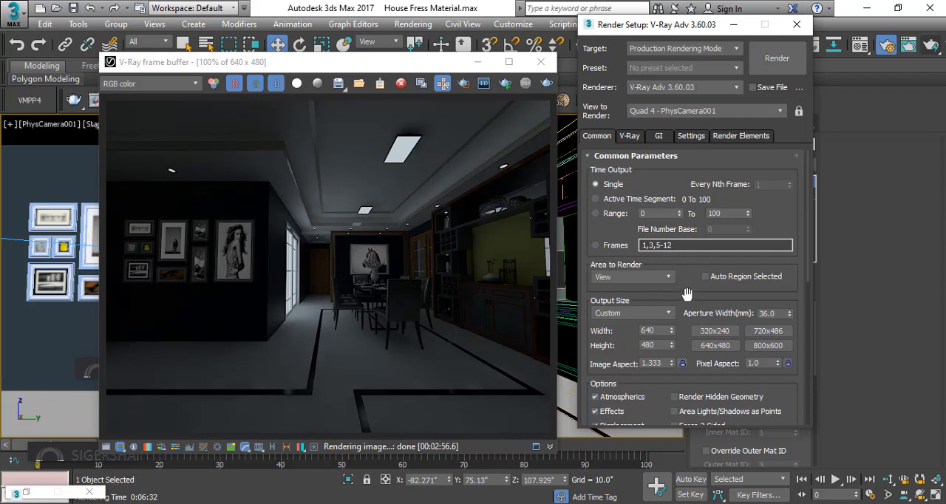
left_click(265, 70)
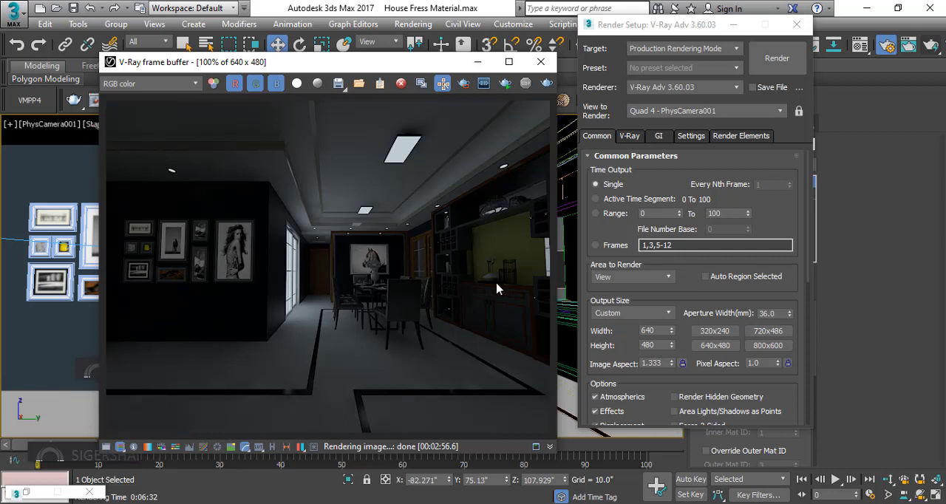
left_click(625, 314)
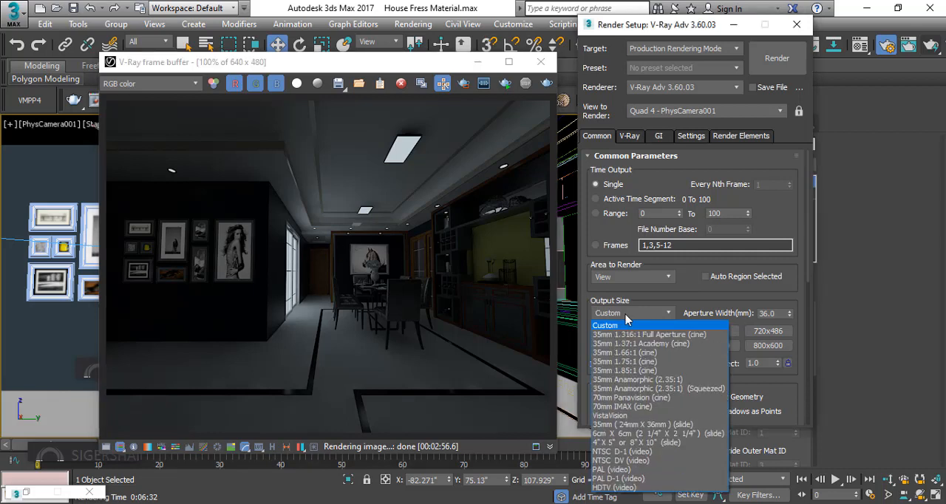
left_click(625, 488)
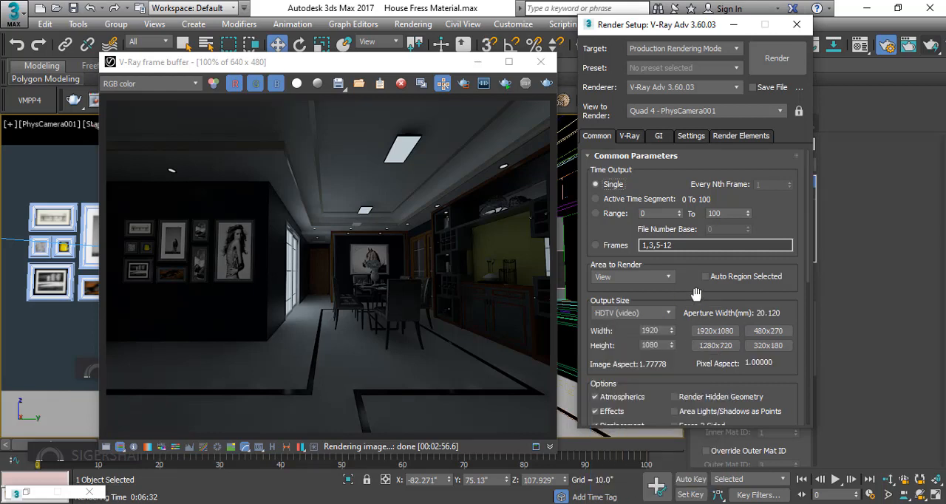
left_click_drag(695, 294, 696, 266)
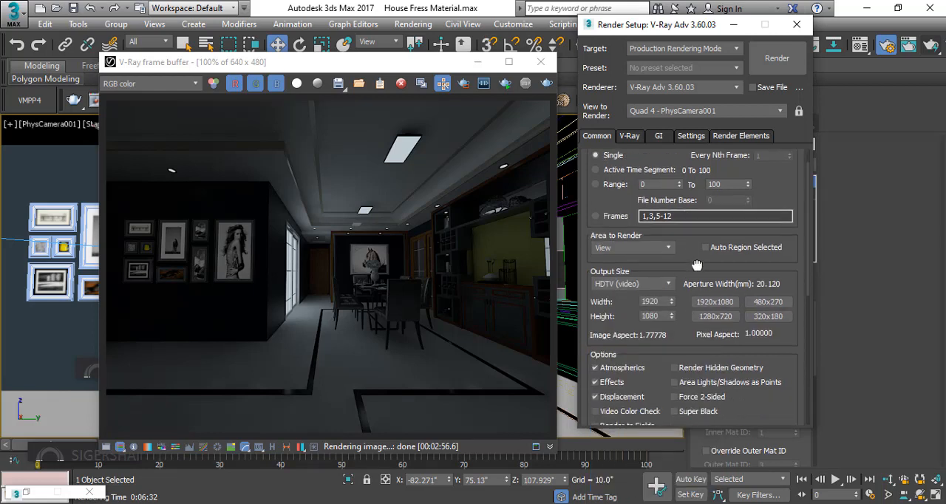
double_click(663, 303)
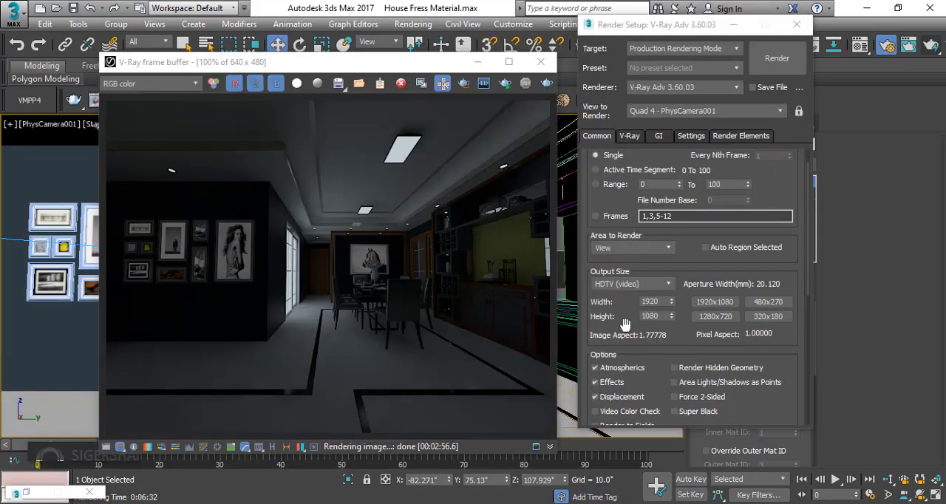
double_click(647, 301)
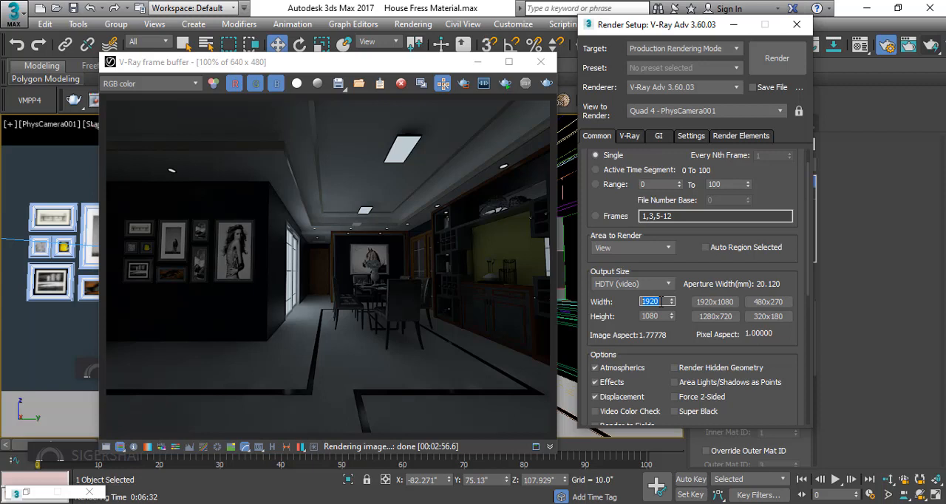
left_click(305, 271)
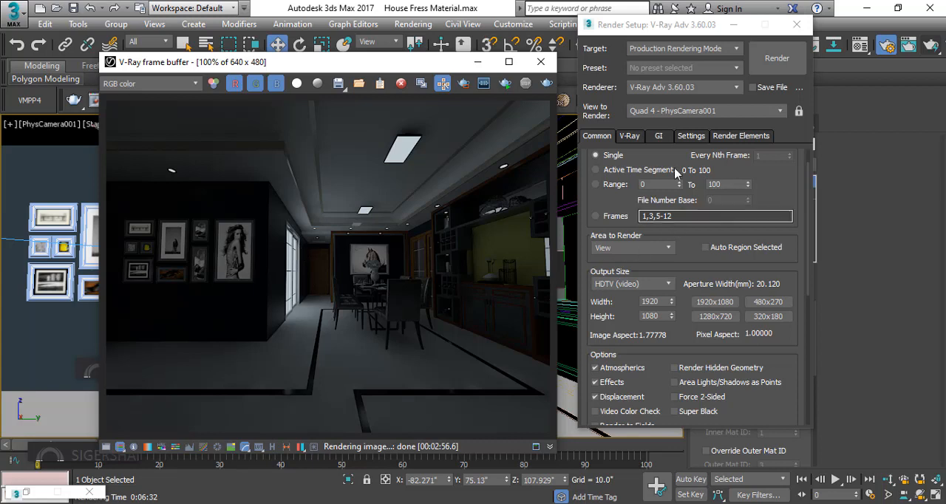
Set the irradiance map preset to High in the global illumination settings
left_click(658, 138)
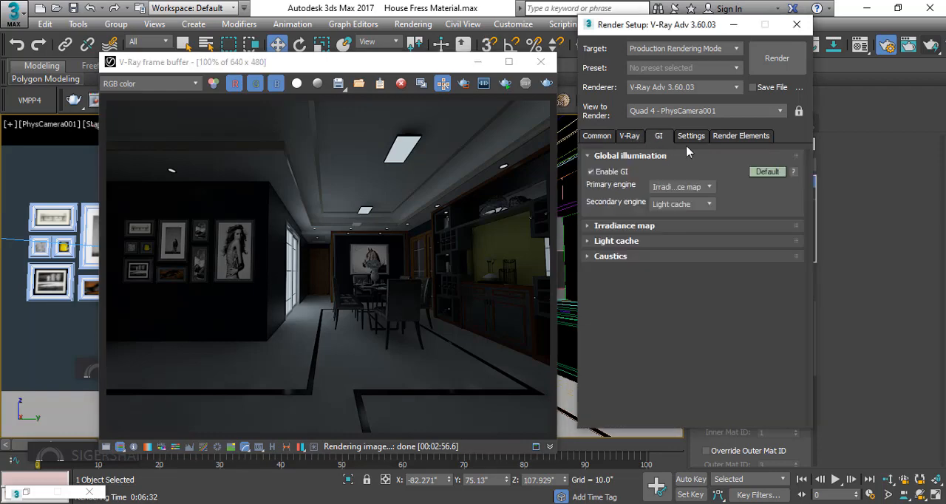
left_click(625, 226)
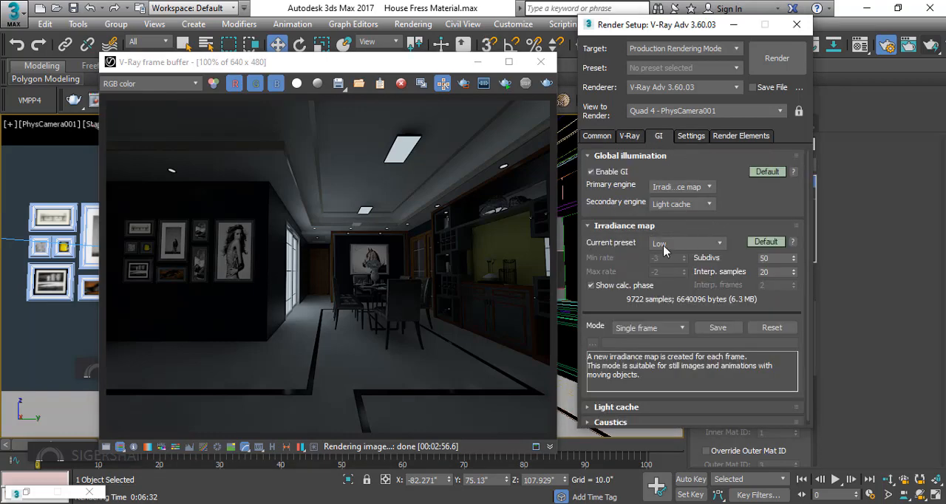
left_click(702, 245)
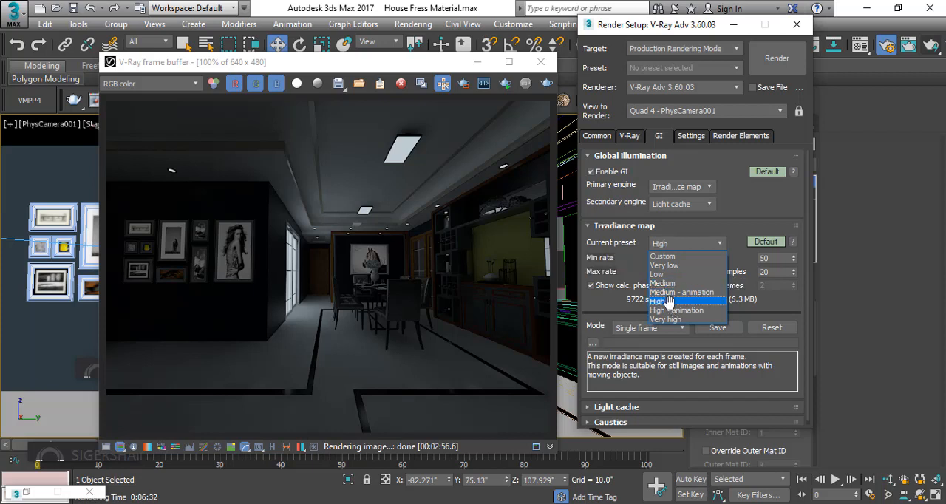
left_click(671, 302)
left_click(655, 227)
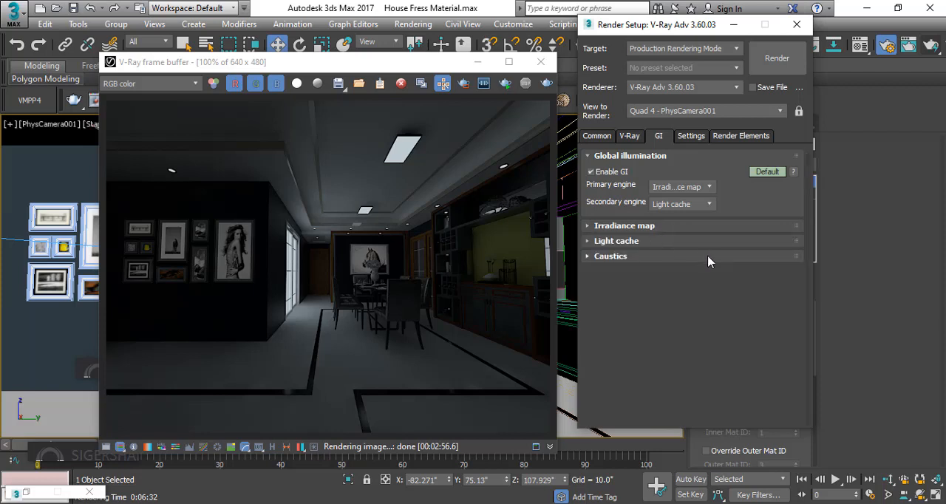
Examine the light cache subdivs setting and its quality guidance
left_click(638, 243)
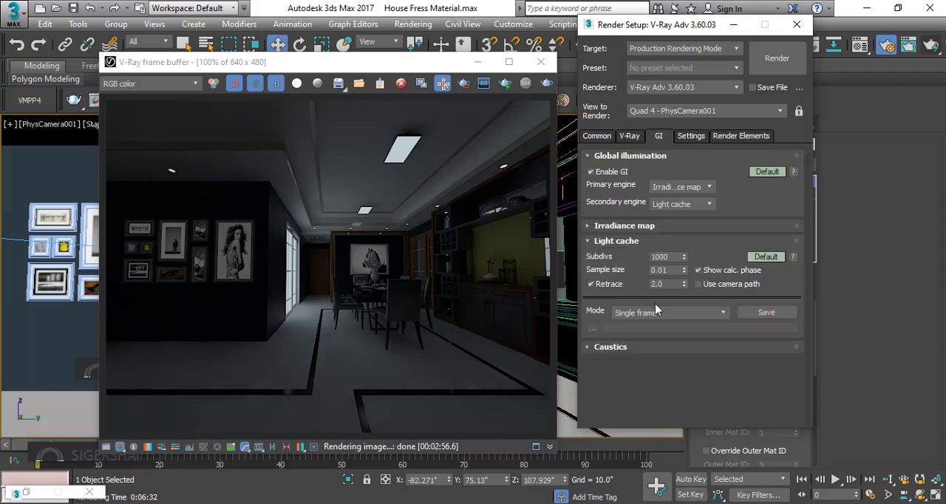
double_click(652, 257)
left_click(663, 256)
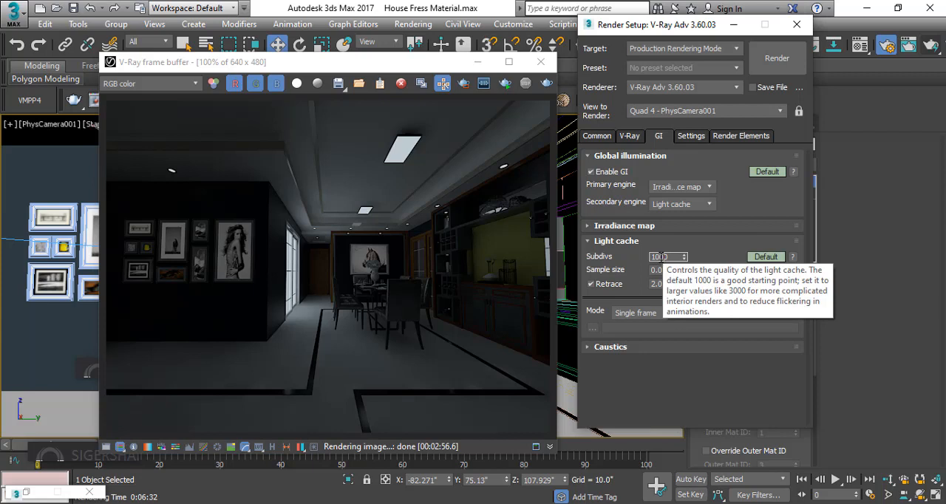
left_click_drag(656, 258, 661, 257)
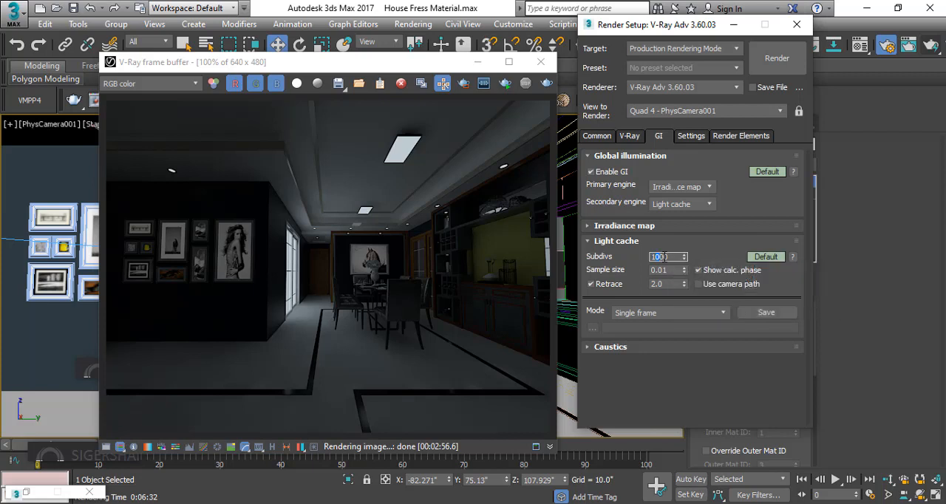
left_click(629, 242)
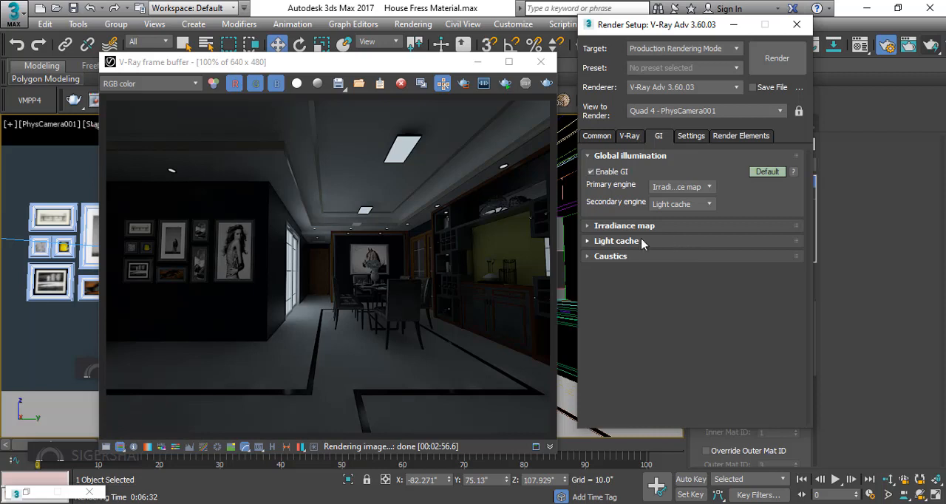
Review the image filter and bucket image sampler settings, leaving only the Global DMC settings expanded
left_click(633, 136)
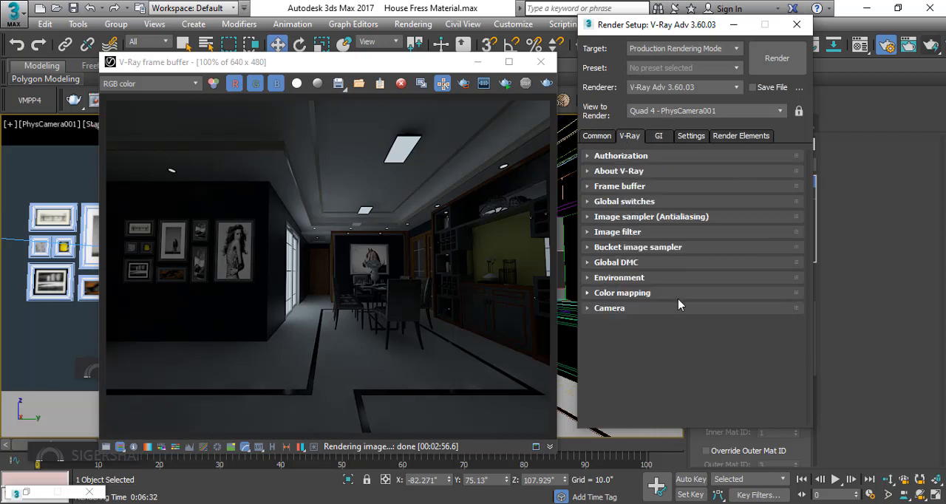
left_click(640, 234)
left_click(633, 232)
left_click(637, 247)
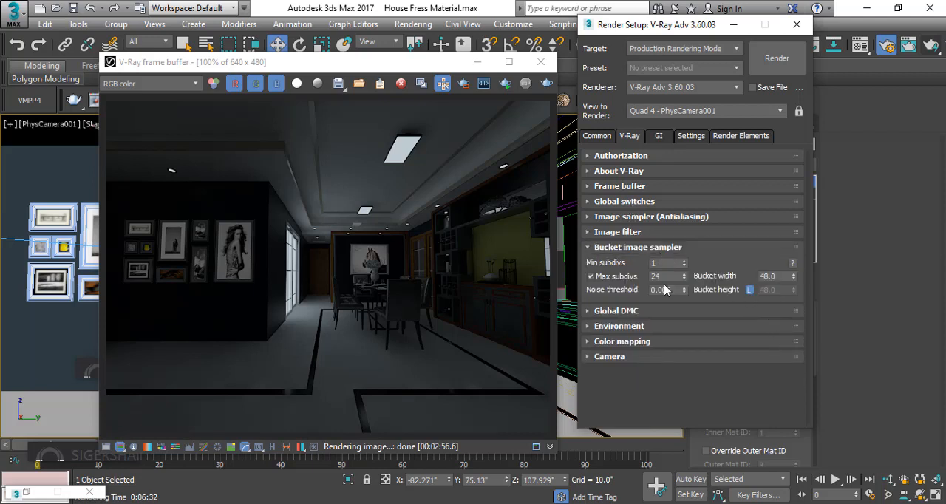
left_click(625, 311)
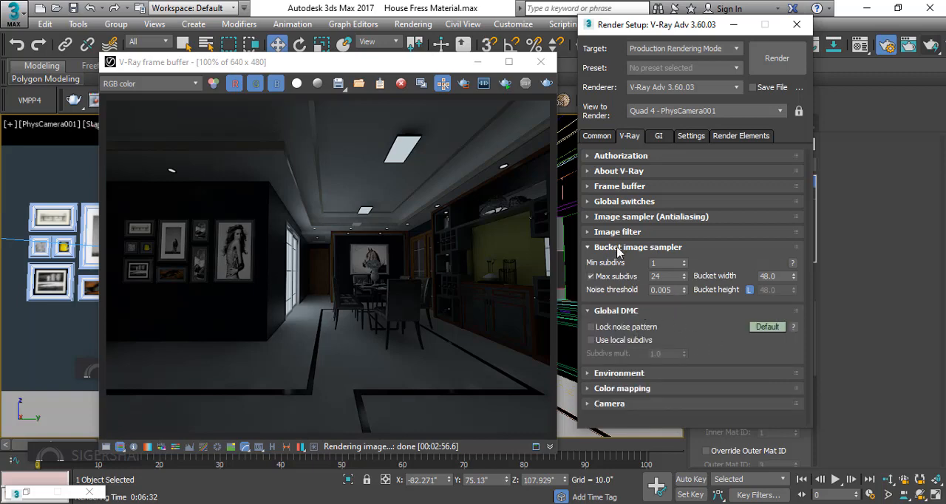
left_click(627, 249)
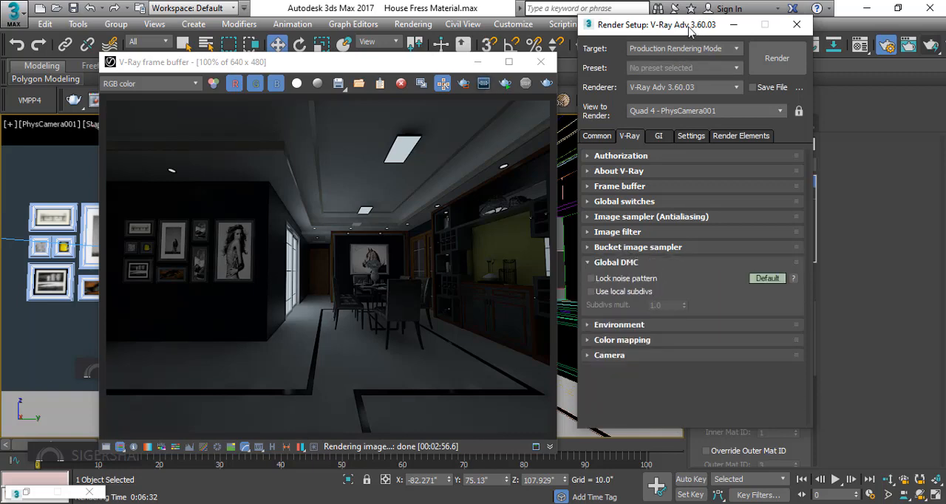
Open the Material Editor beside the Render Setup dialog and show the reflection parameters of the brown material 1
left_click_drag(693, 28, 305, 25)
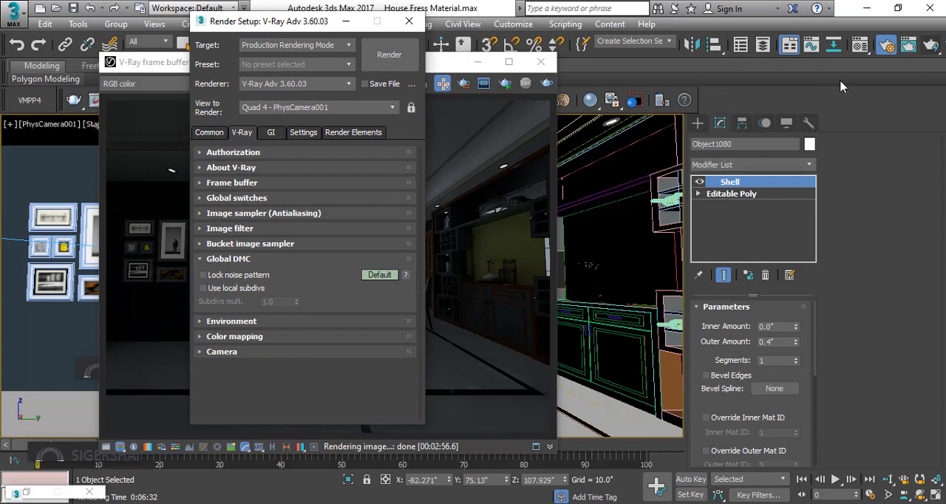
left_click(861, 47)
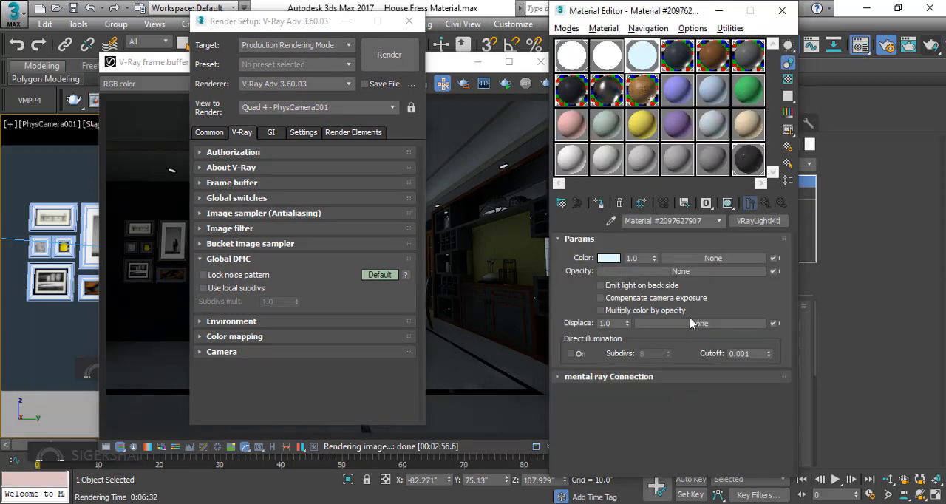
left_click(681, 92)
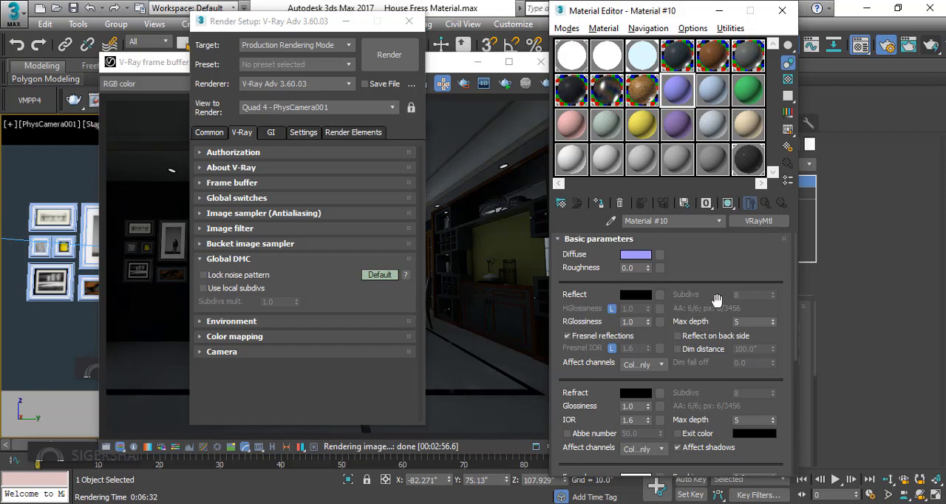
left_click_drag(748, 296, 748, 296)
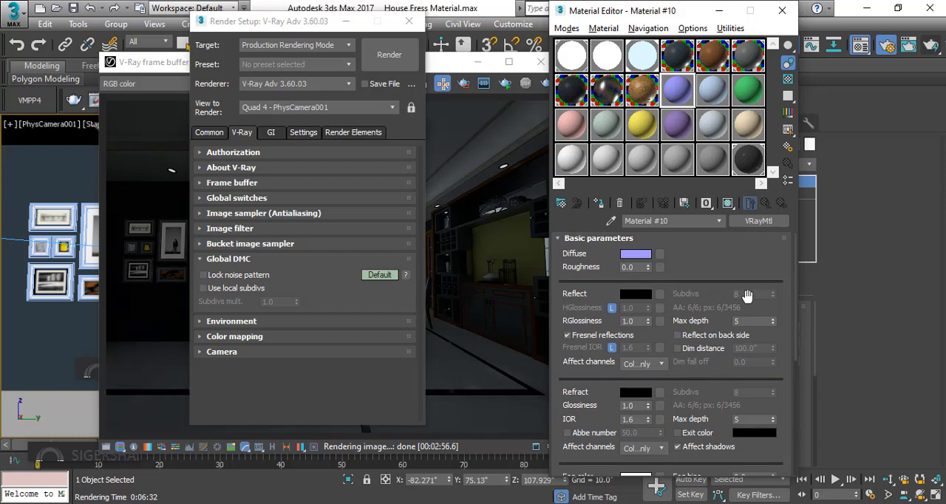
left_click(709, 65)
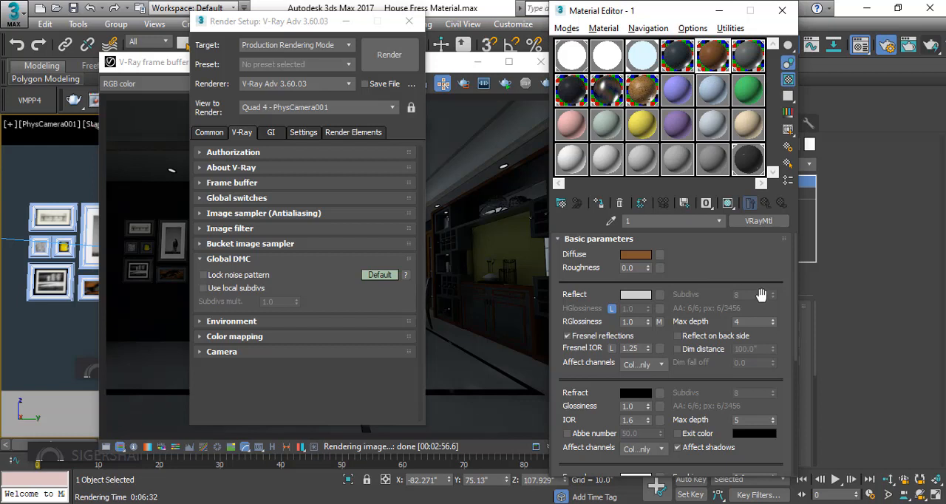
Enable Use local subdivs in the Global DMC settings so the material's Subdivs values can be edited
left_click(207, 288)
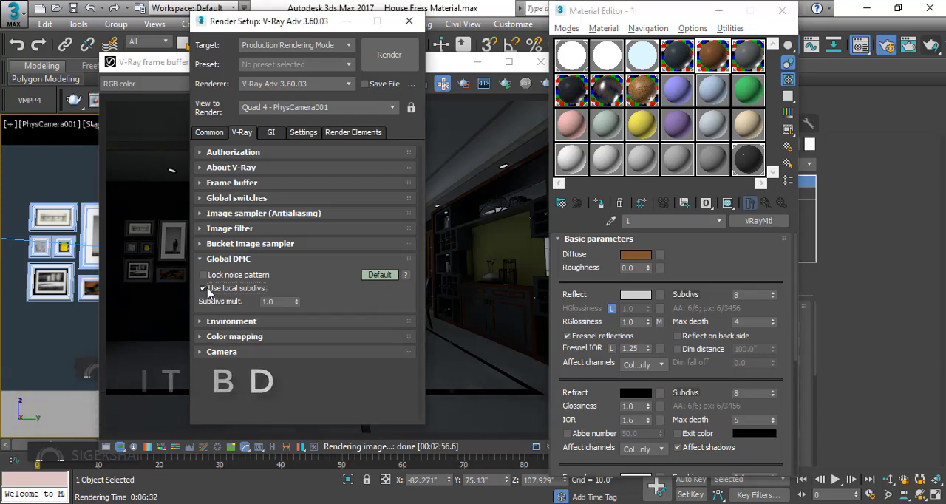
left_click(207, 289)
left_click(207, 289)
left_click(207, 290)
left_click(205, 289)
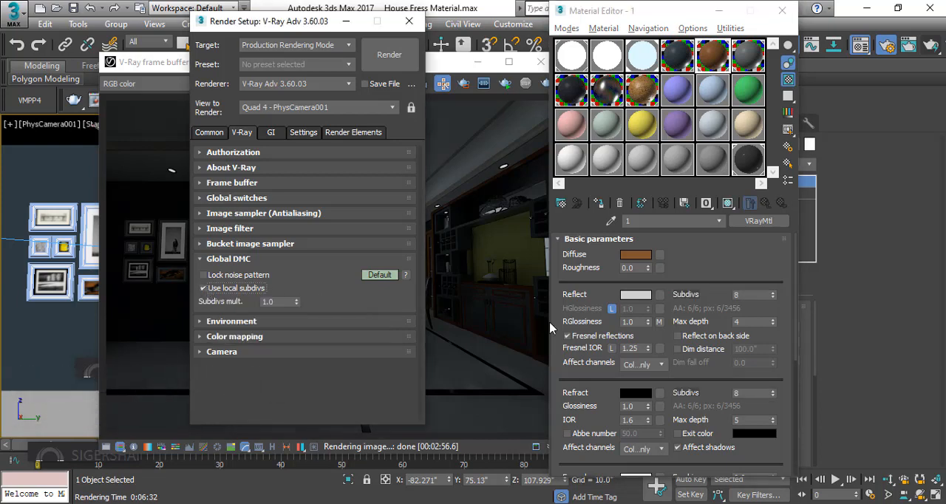
left_click(219, 293)
left_click(219, 294)
left_click(219, 294)
left_click(238, 296)
left_click(238, 296)
left_click(238, 296)
left_click(235, 290)
left_click(236, 290)
Examine the V-Ray environment settings for GI, reflection and refraction, and collapse them again
left_click(235, 322)
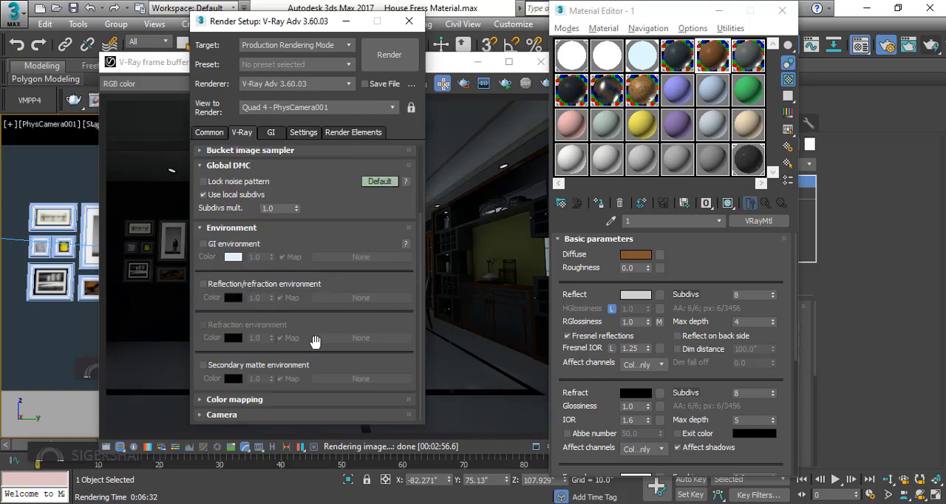
left_click(252, 226)
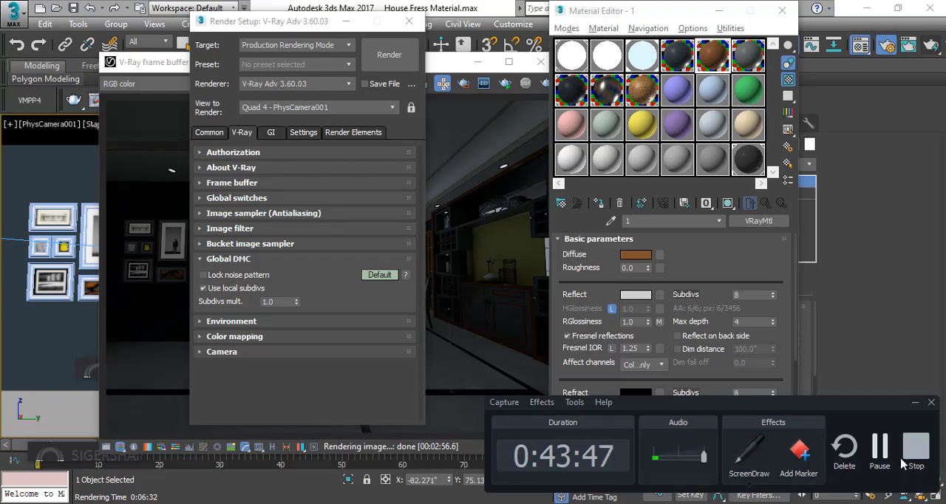
left_click(915, 448)
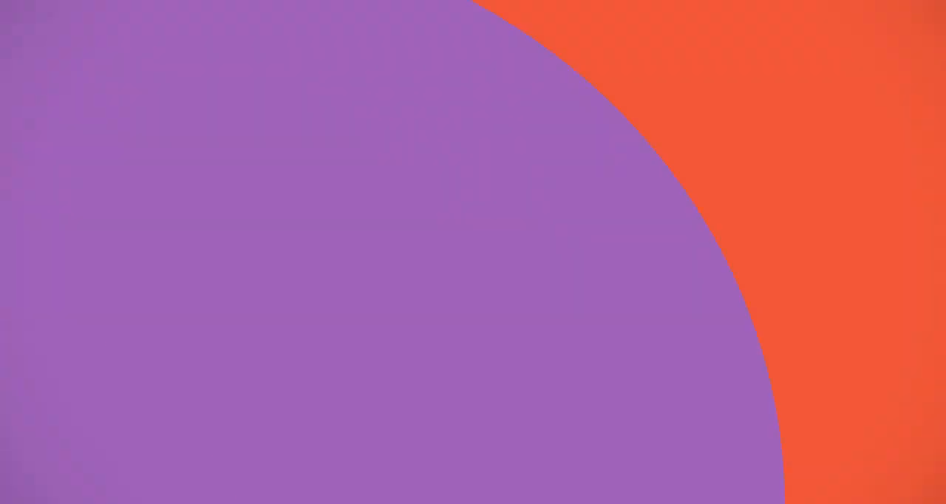